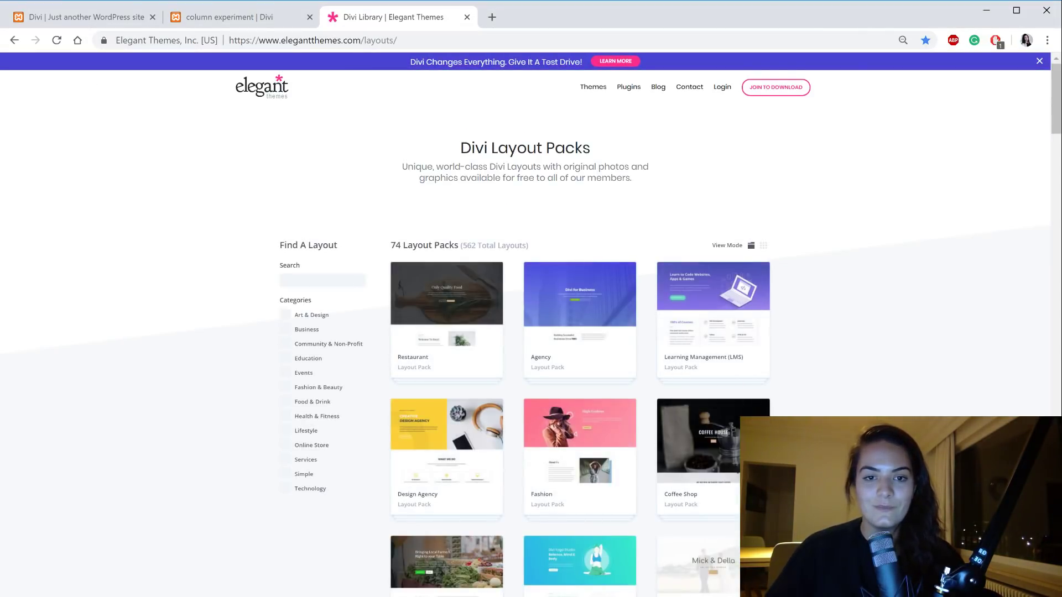
Step: Find the Makeup Artist pack among the Divi layout packs and open its landing page's live demo
{"action": "left_click_drag", "start_coordinate": [1054, 139], "coordinate": [1054, 533]}
{"action": "scroll", "coordinate": [579, 332], "scroll_direction": "up", "scroll_amount": 2}
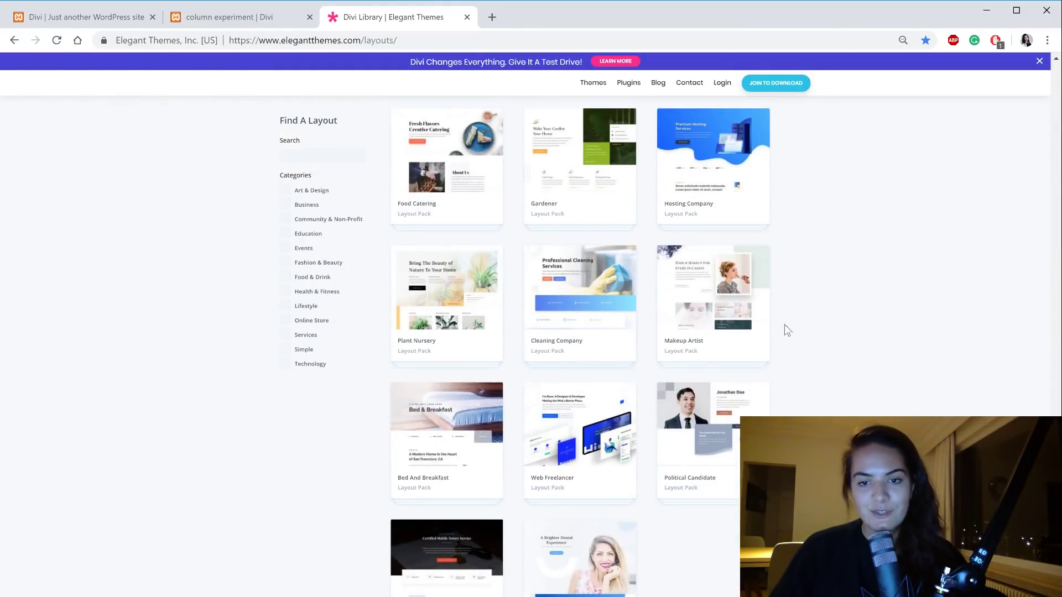
{"action": "left_click", "coordinate": [699, 310]}
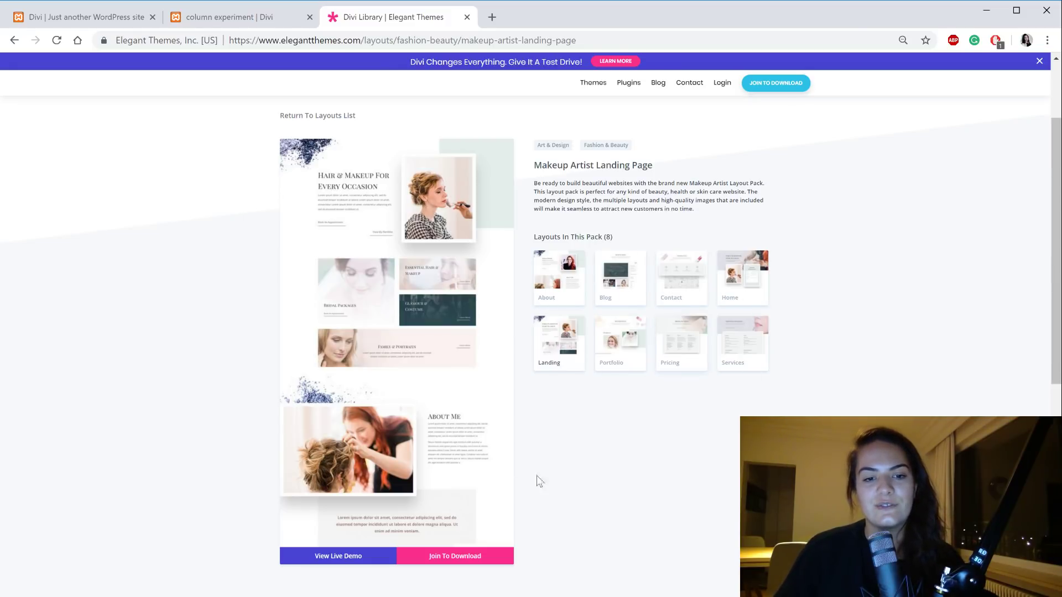
{"action": "left_click", "coordinate": [326, 559]}
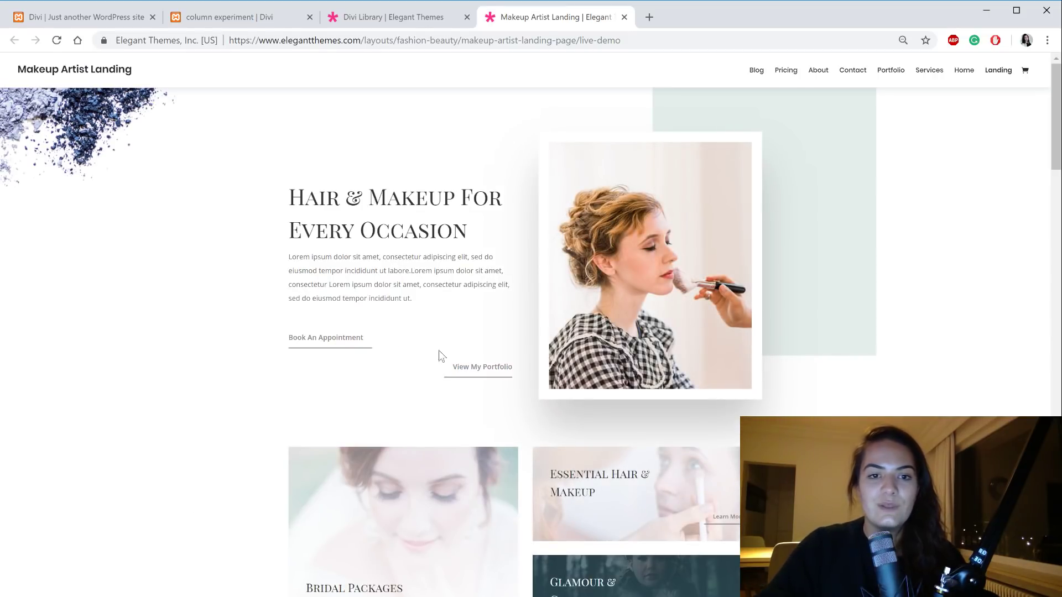
Step: Examine the Makeup Artist landing page demo from the hero section to the footer and return to its start
{"action": "scroll", "coordinate": [542, 257], "scroll_direction": "down", "scroll_amount": 2}
{"action": "scroll", "coordinate": [542, 257], "scroll_direction": "up", "scroll_amount": 2}
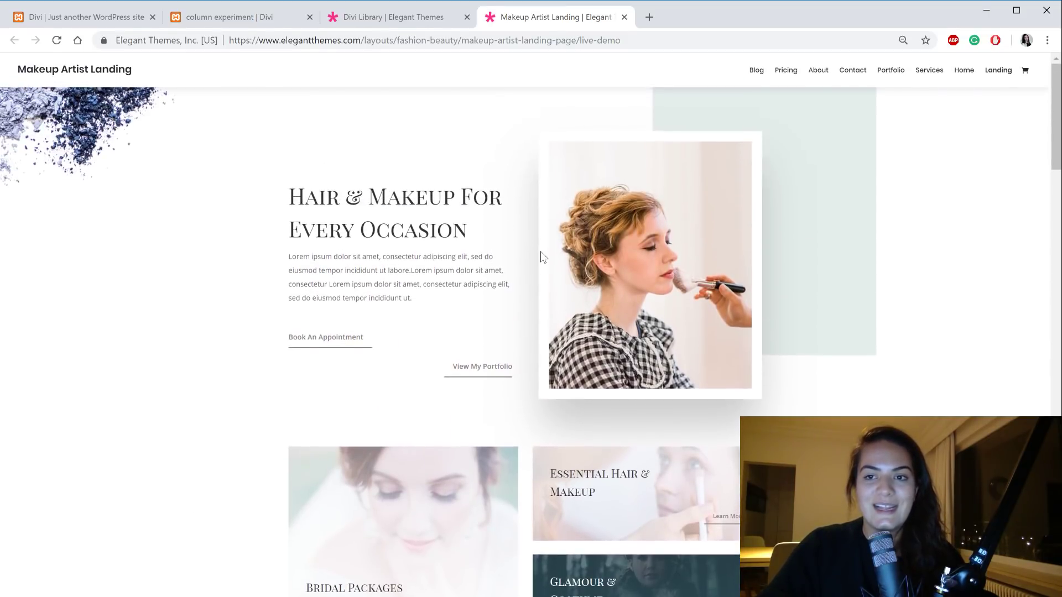
{"action": "scroll", "coordinate": [542, 257], "scroll_direction": "down", "scroll_amount": 2}
{"action": "scroll", "coordinate": [787, 139], "scroll_direction": "down", "scroll_amount": 4}
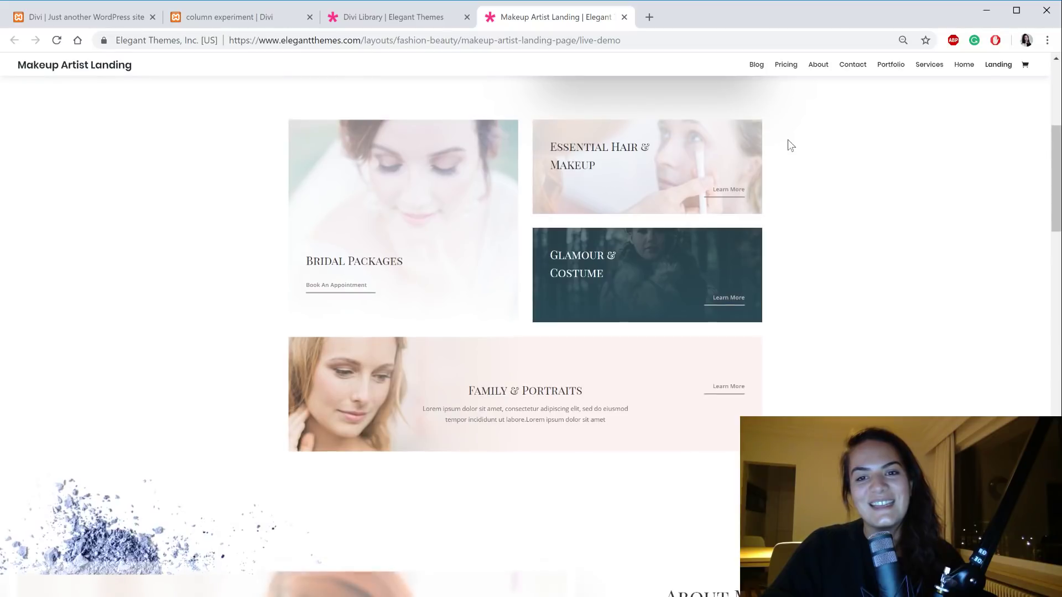
{"action": "scroll", "coordinate": [788, 139], "scroll_direction": "up", "scroll_amount": 2}
{"action": "scroll", "coordinate": [787, 140], "scroll_direction": "up", "scroll_amount": 1}
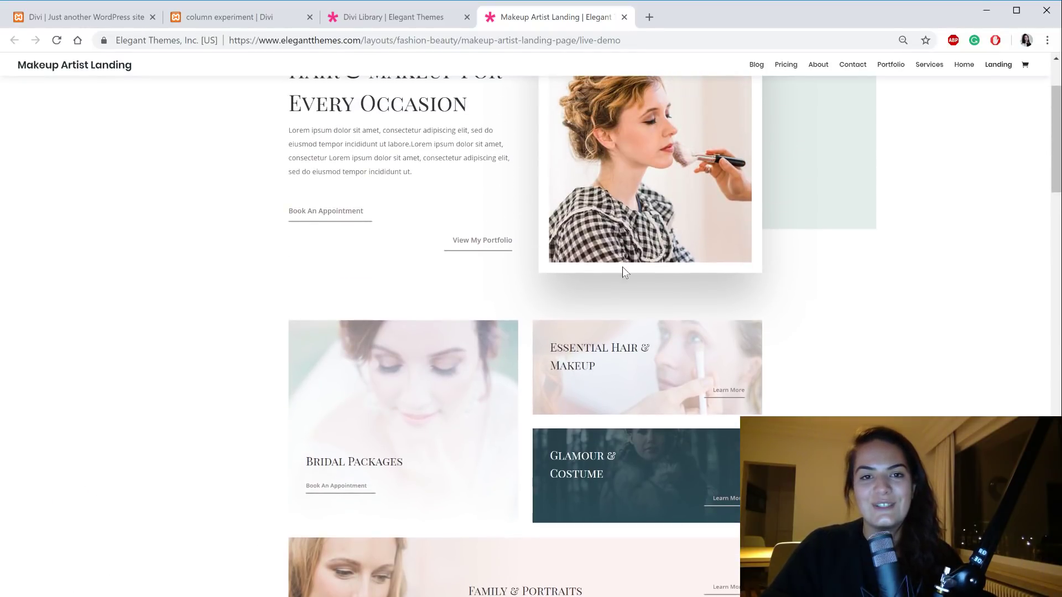
{"action": "scroll", "coordinate": [623, 267], "scroll_direction": "down", "scroll_amount": 4}
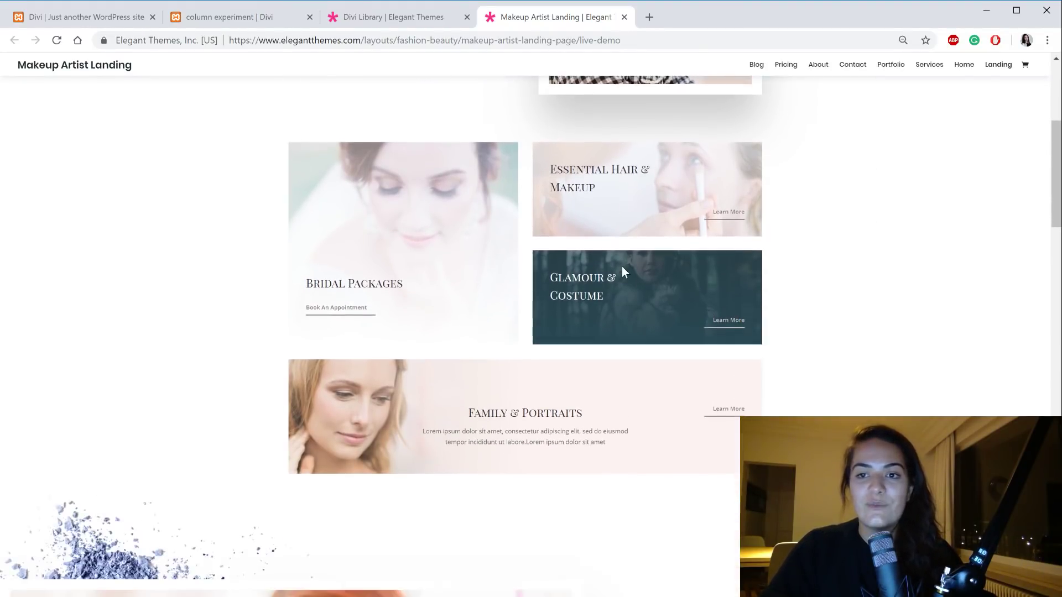
{"action": "scroll", "coordinate": [622, 267], "scroll_direction": "down", "scroll_amount": 11}
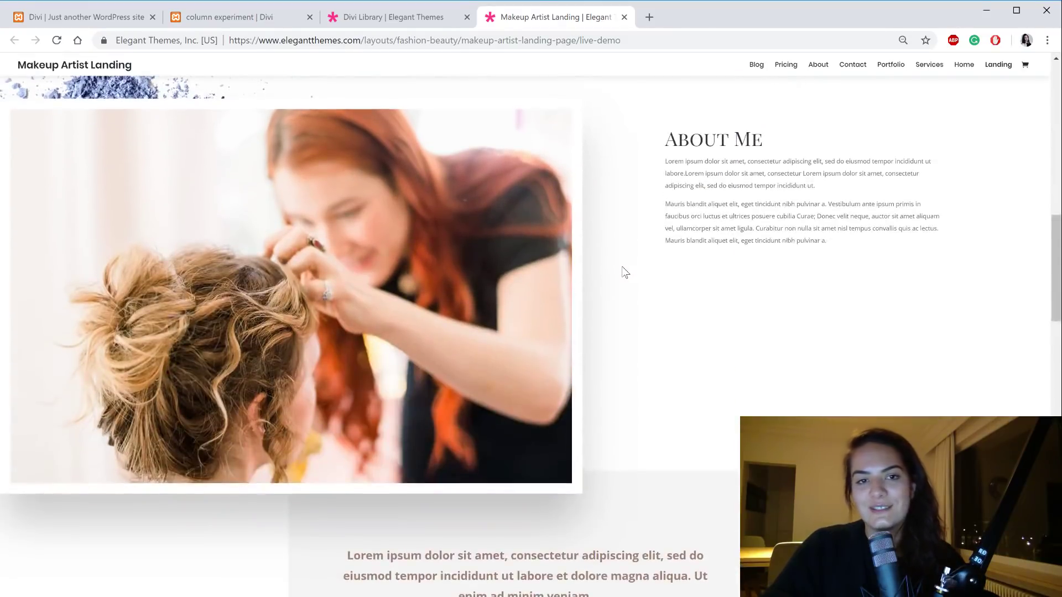
{"action": "scroll", "coordinate": [625, 272], "scroll_direction": "down", "scroll_amount": 3}
{"action": "scroll", "coordinate": [625, 272], "scroll_direction": "up", "scroll_amount": 1}
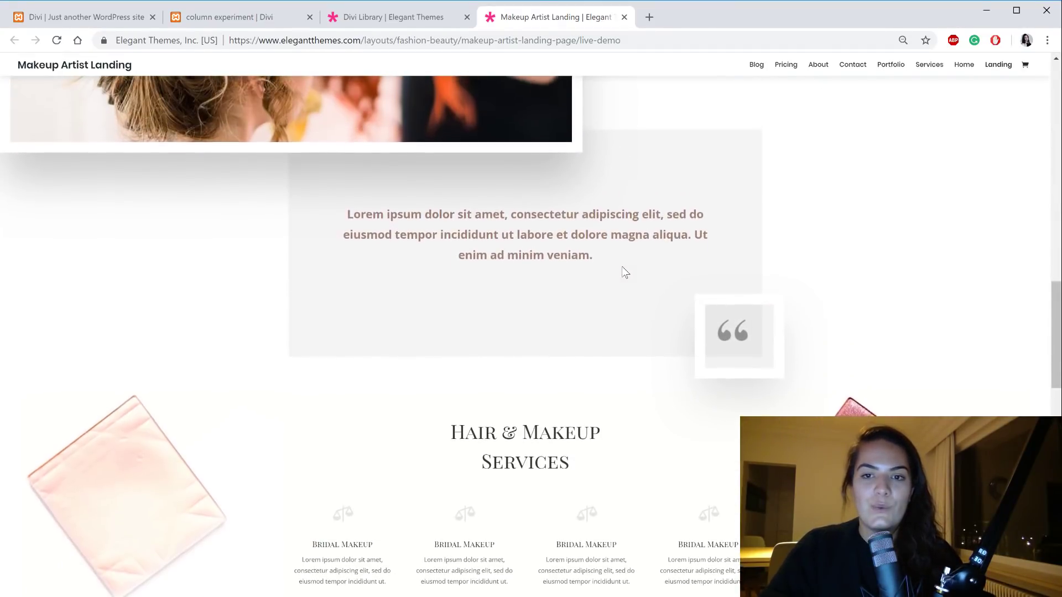
{"action": "scroll", "coordinate": [625, 272], "scroll_direction": "down", "scroll_amount": 2}
{"action": "scroll", "coordinate": [625, 273], "scroll_direction": "down", "scroll_amount": 8}
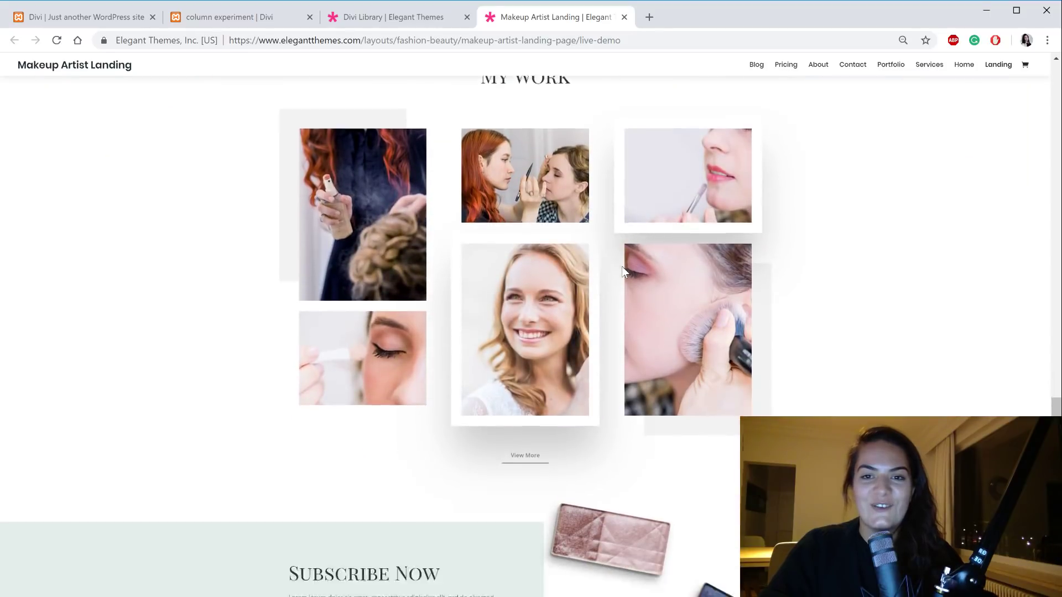
{"action": "scroll", "coordinate": [625, 273], "scroll_direction": "down", "scroll_amount": 1}
{"action": "scroll", "coordinate": [623, 271], "scroll_direction": "down", "scroll_amount": 5}
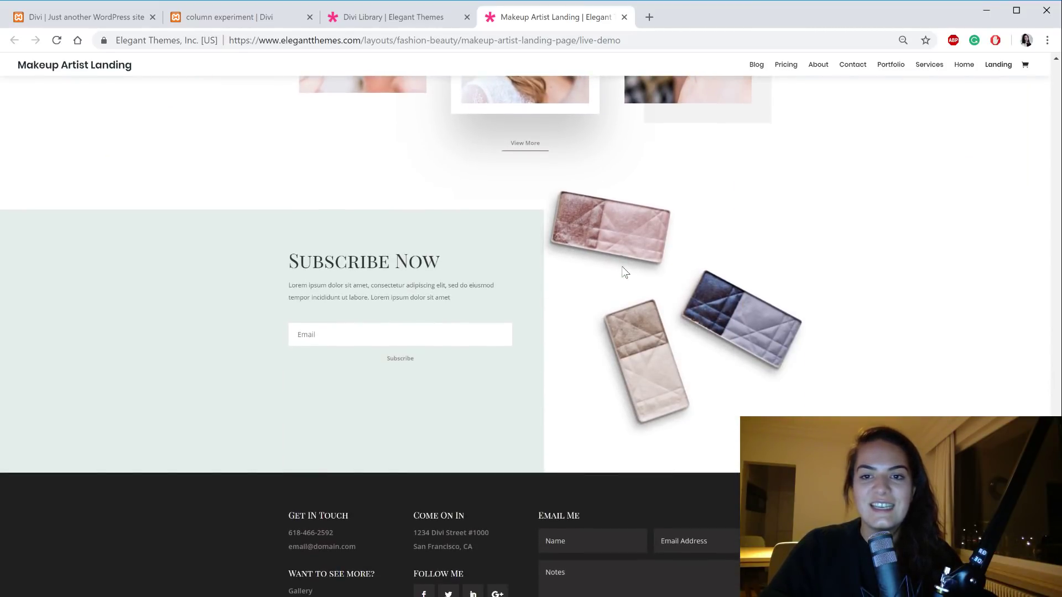
{"action": "scroll", "coordinate": [623, 267], "scroll_direction": "up", "scroll_amount": 1}
{"action": "scroll", "coordinate": [622, 267], "scroll_direction": "down", "scroll_amount": 2}
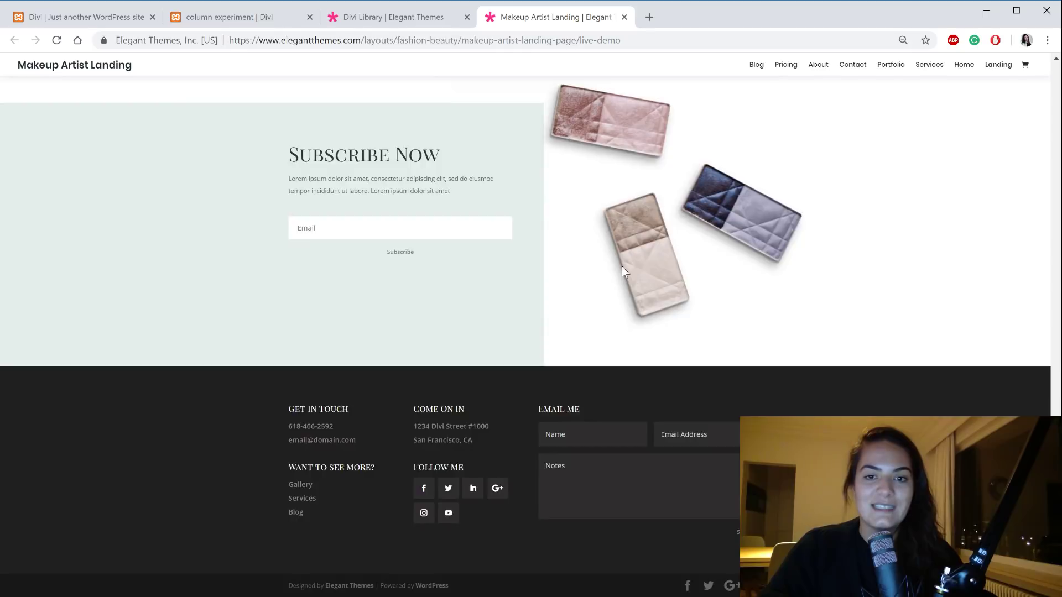
{"action": "scroll", "coordinate": [622, 268], "scroll_direction": "up", "scroll_amount": 4}
{"action": "scroll", "coordinate": [624, 272], "scroll_direction": "up", "scroll_amount": 12}
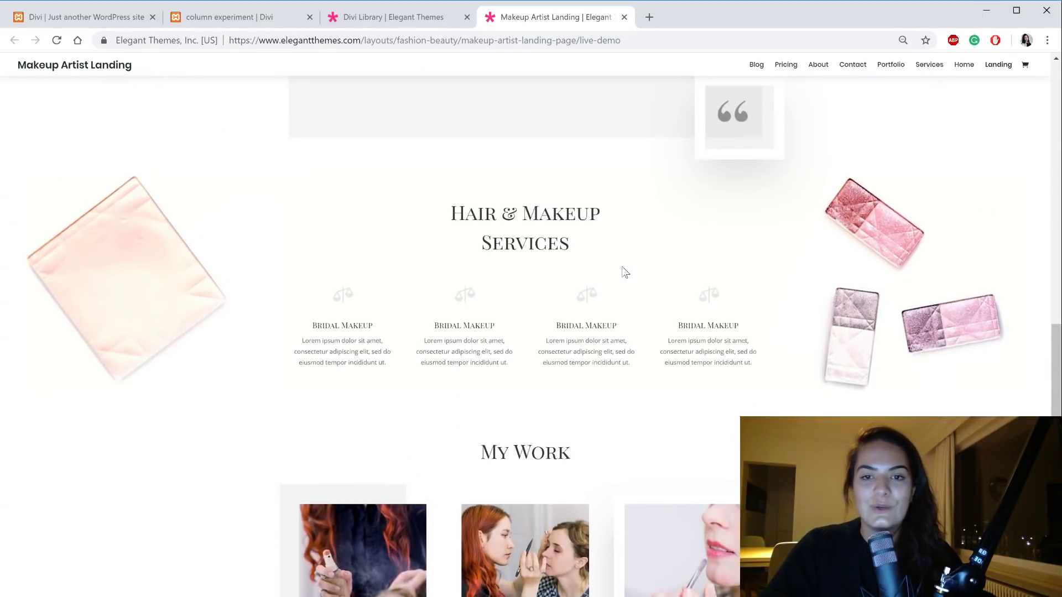
{"action": "scroll", "coordinate": [625, 272], "scroll_direction": "up", "scroll_amount": 10}
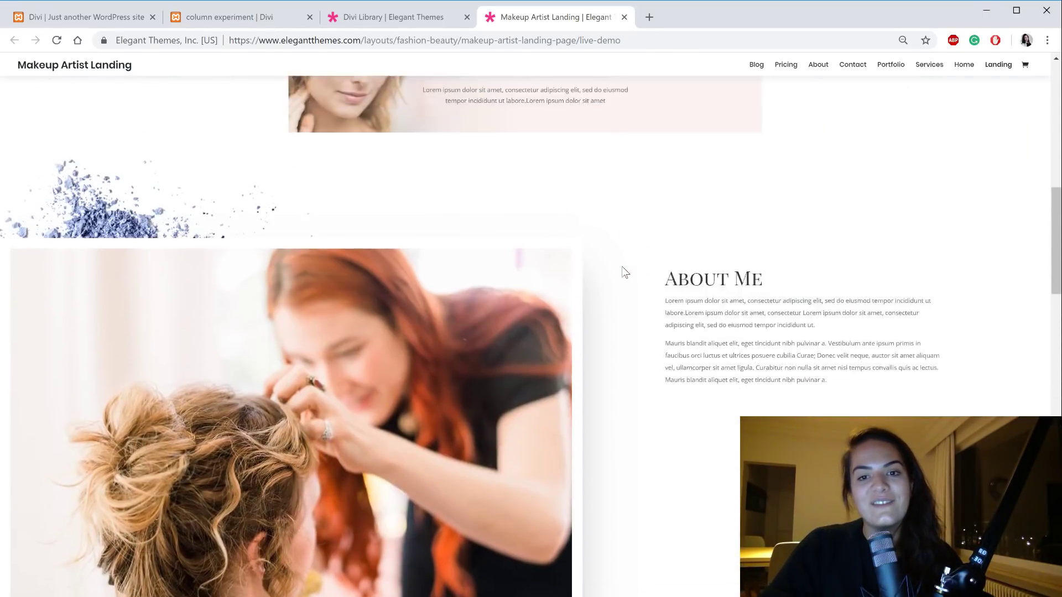
{"action": "scroll", "coordinate": [625, 272], "scroll_direction": "up", "scroll_amount": 9}
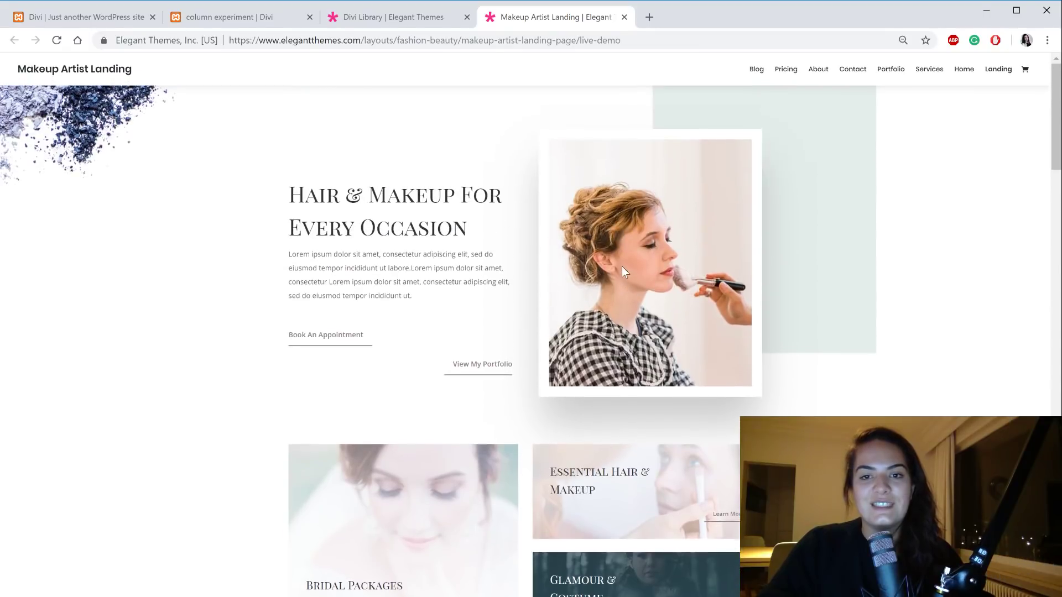
{"action": "scroll", "coordinate": [621, 266], "scroll_direction": "down", "scroll_amount": 2}
{"action": "scroll", "coordinate": [621, 266], "scroll_direction": "up", "scroll_amount": 1}
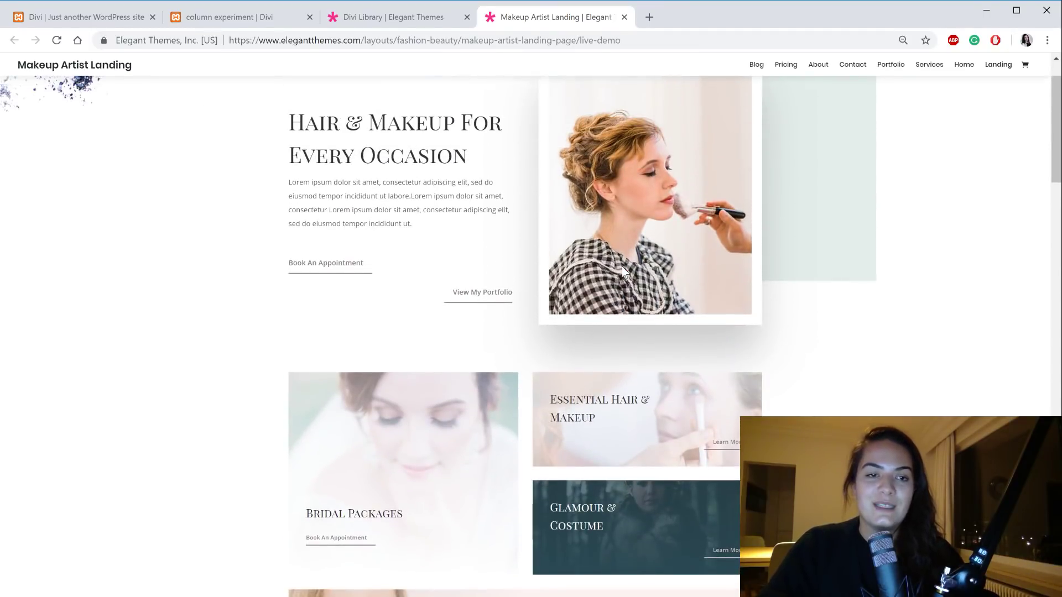
{"action": "scroll", "coordinate": [172, 267], "scroll_direction": "down", "scroll_amount": 4}
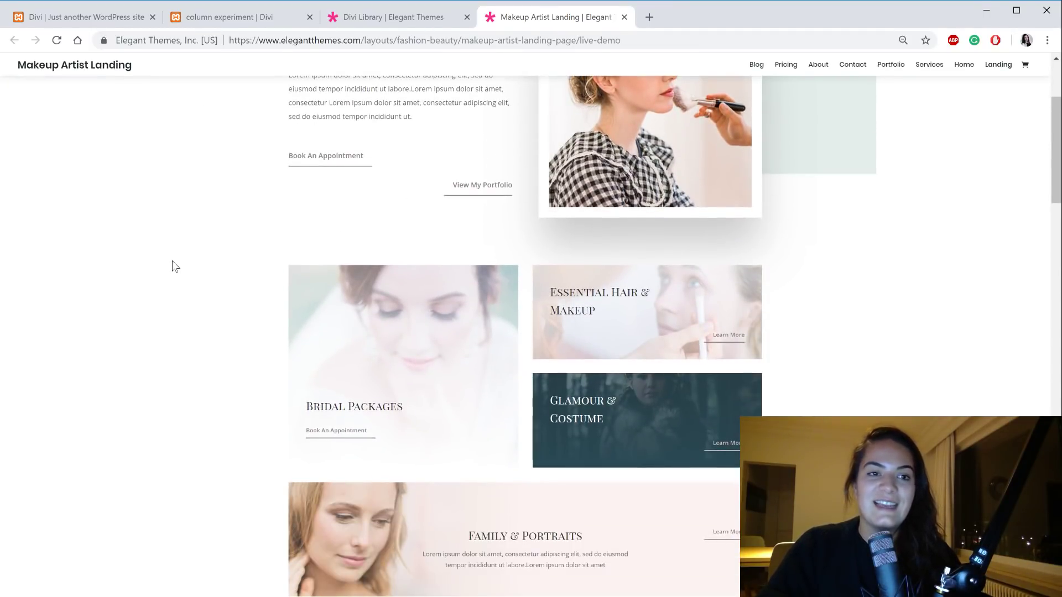
{"action": "scroll", "coordinate": [172, 266], "scroll_direction": "up", "scroll_amount": 5}
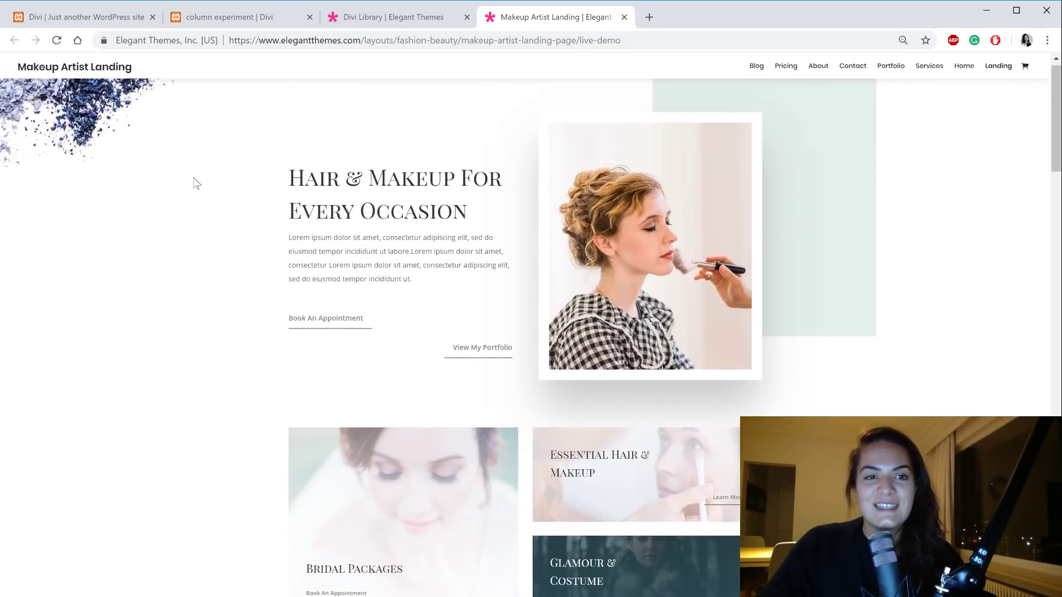
Step: Switch to the column experiment page and examine the decorative column transitions between its sections
{"action": "left_click", "coordinate": [271, 19]}
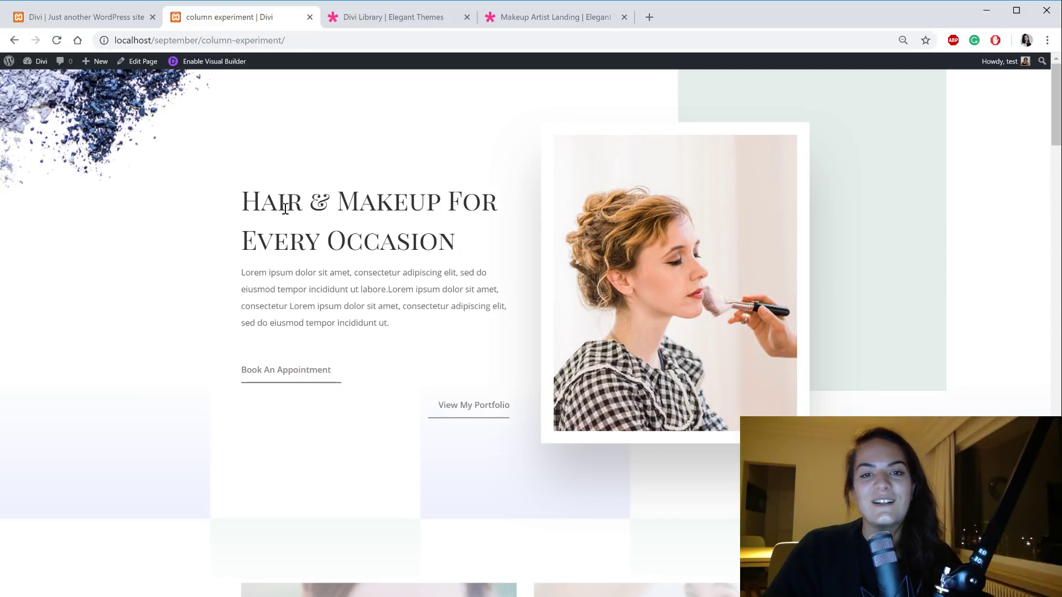
{"action": "scroll", "coordinate": [285, 209], "scroll_direction": "down", "scroll_amount": 2}
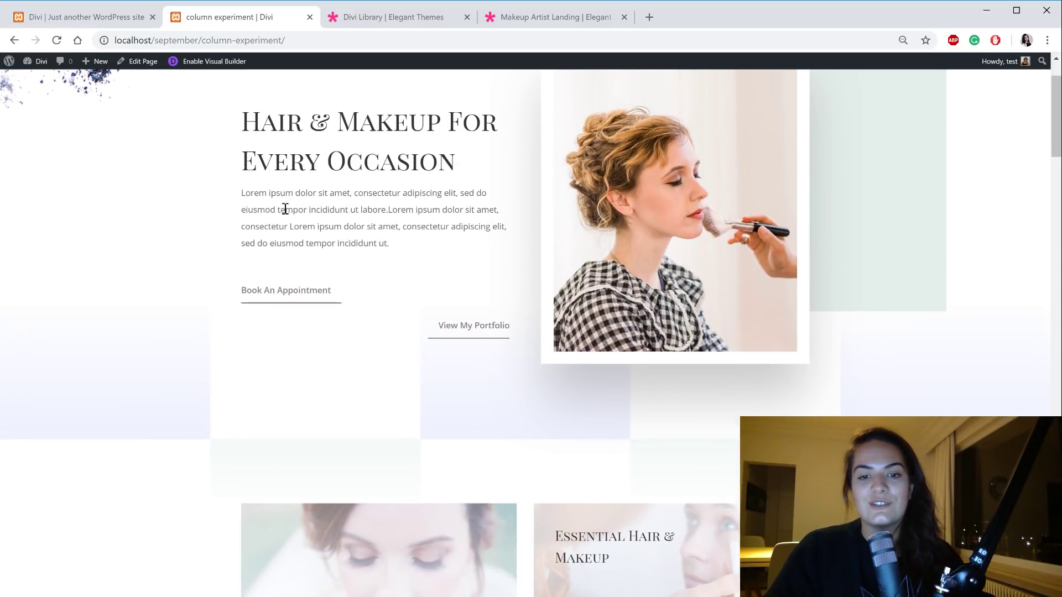
{"action": "scroll", "coordinate": [276, 323], "scroll_direction": "down", "scroll_amount": 2}
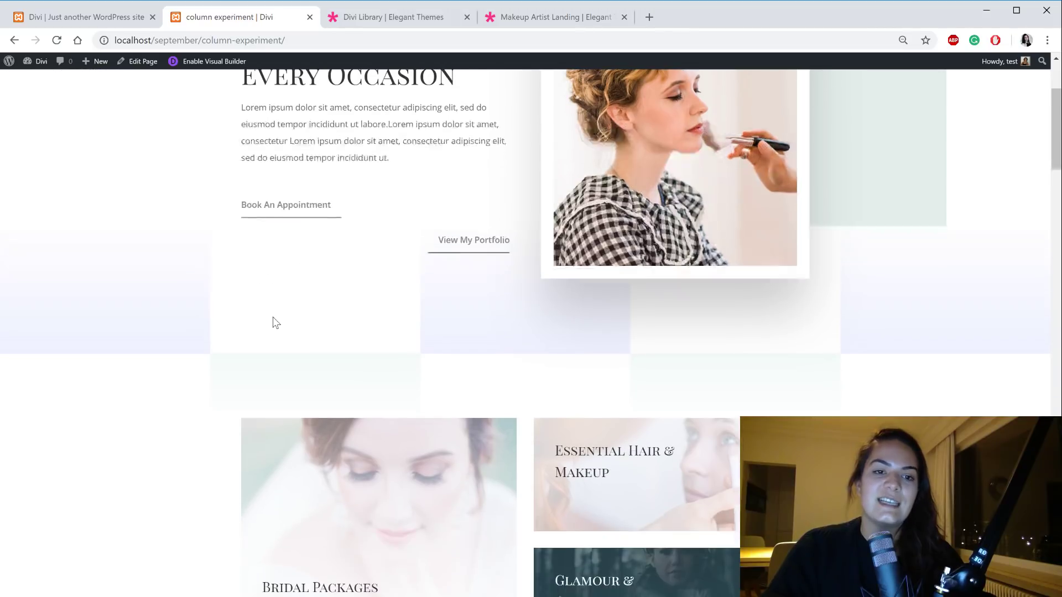
{"action": "scroll", "coordinate": [276, 323], "scroll_direction": "down", "scroll_amount": 1}
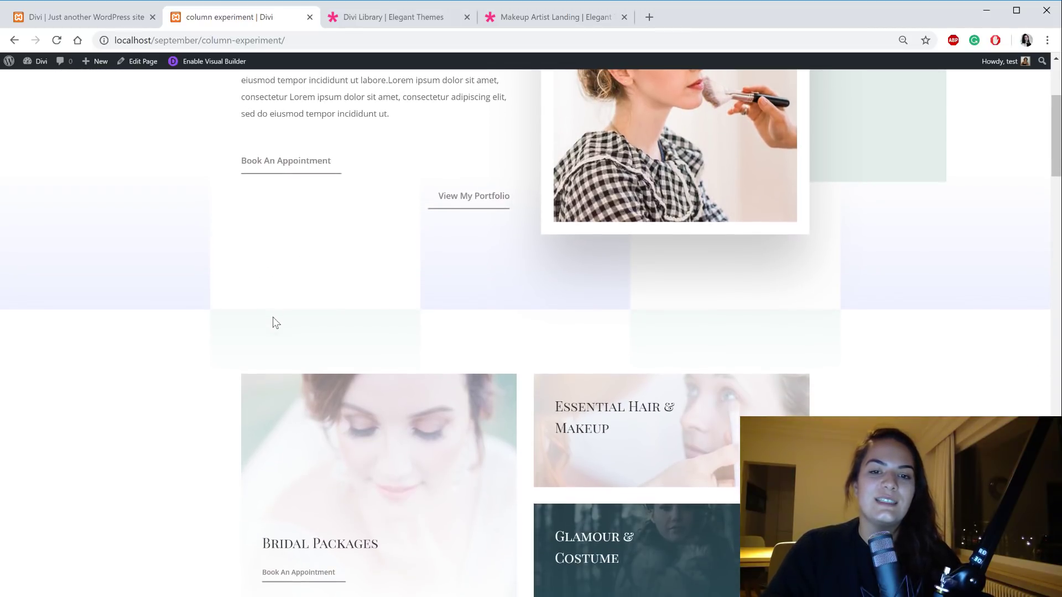
{"action": "scroll", "coordinate": [453, 301], "scroll_direction": "down", "scroll_amount": 9}
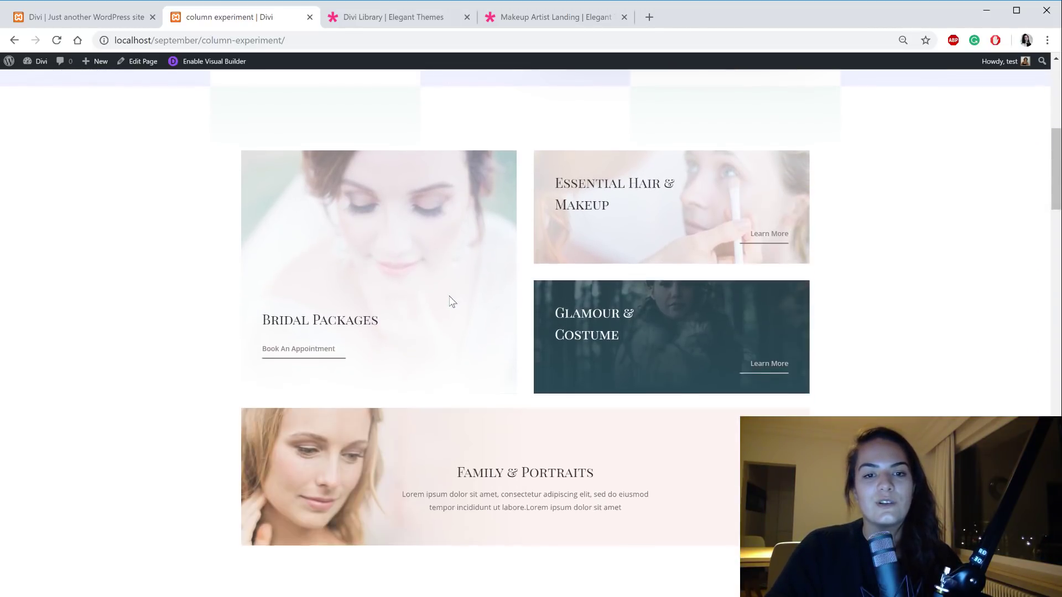
{"action": "scroll", "coordinate": [452, 301], "scroll_direction": "down", "scroll_amount": 1}
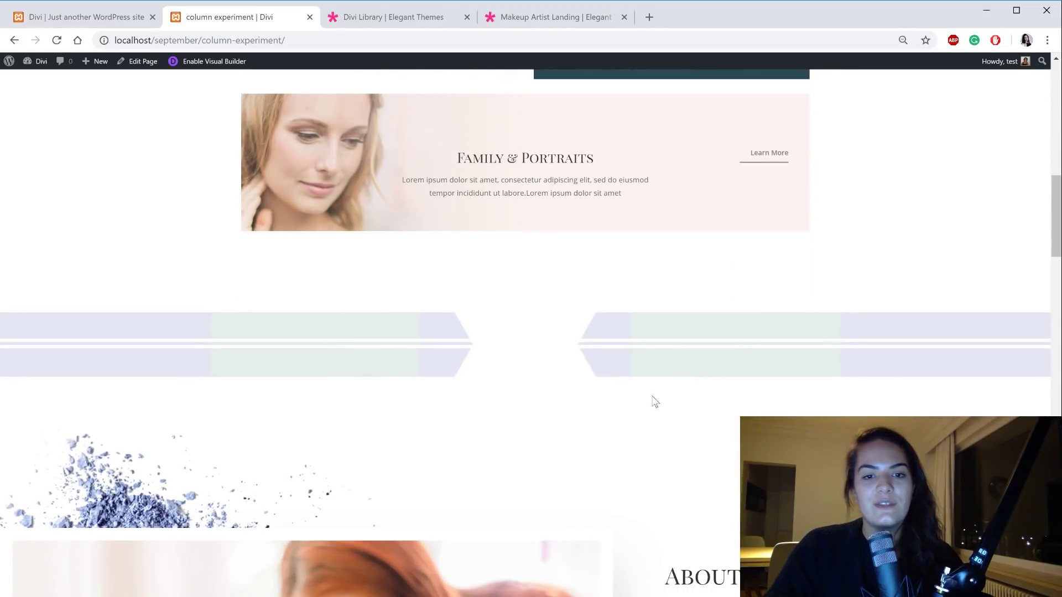
{"action": "scroll", "coordinate": [458, 330], "scroll_direction": "down", "scroll_amount": 15}
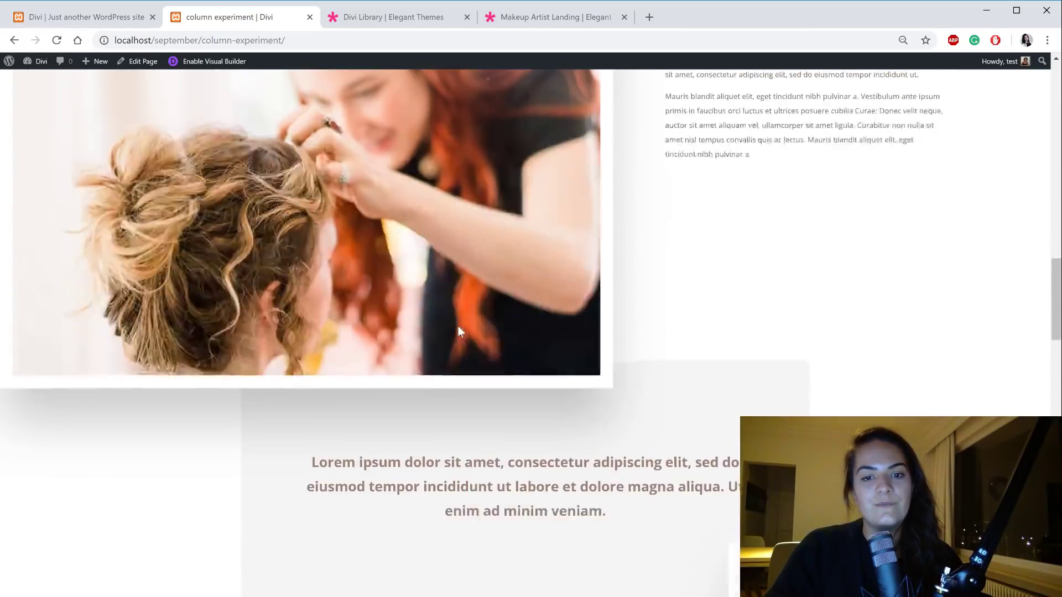
{"action": "scroll", "coordinate": [458, 331], "scroll_direction": "down", "scroll_amount": 15}
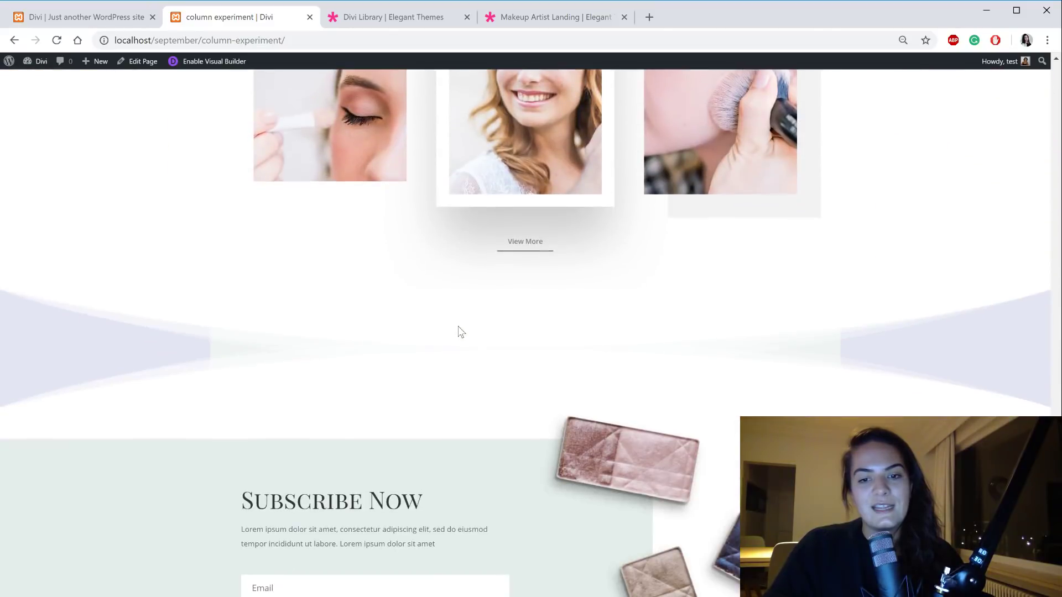
{"action": "scroll", "coordinate": [547, 429], "scroll_direction": "down", "scroll_amount": 3}
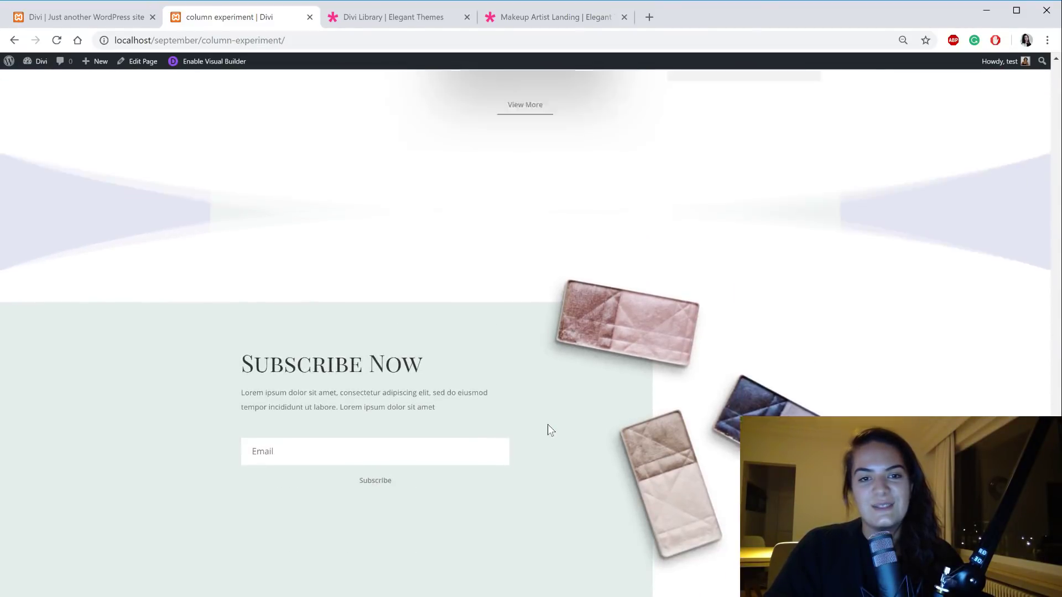
{"action": "scroll", "coordinate": [547, 429], "scroll_direction": "up", "scroll_amount": 4}
Step: Switch to the localhost/sept2 page and view its hero section without the decorative transitions
{"action": "left_click", "coordinate": [111, 19]}
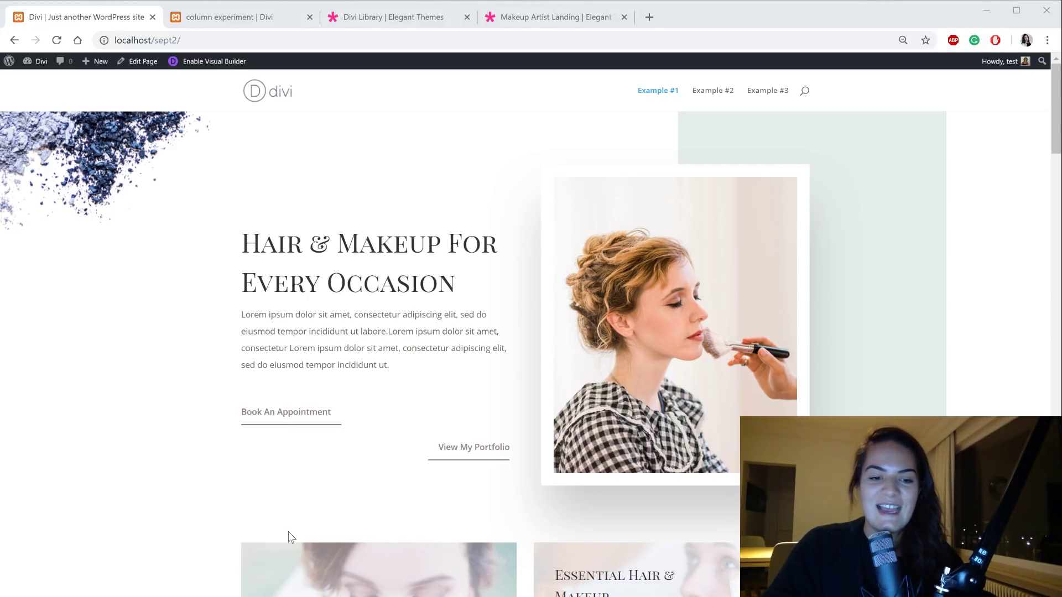
{"action": "left_click", "coordinate": [372, 387]}
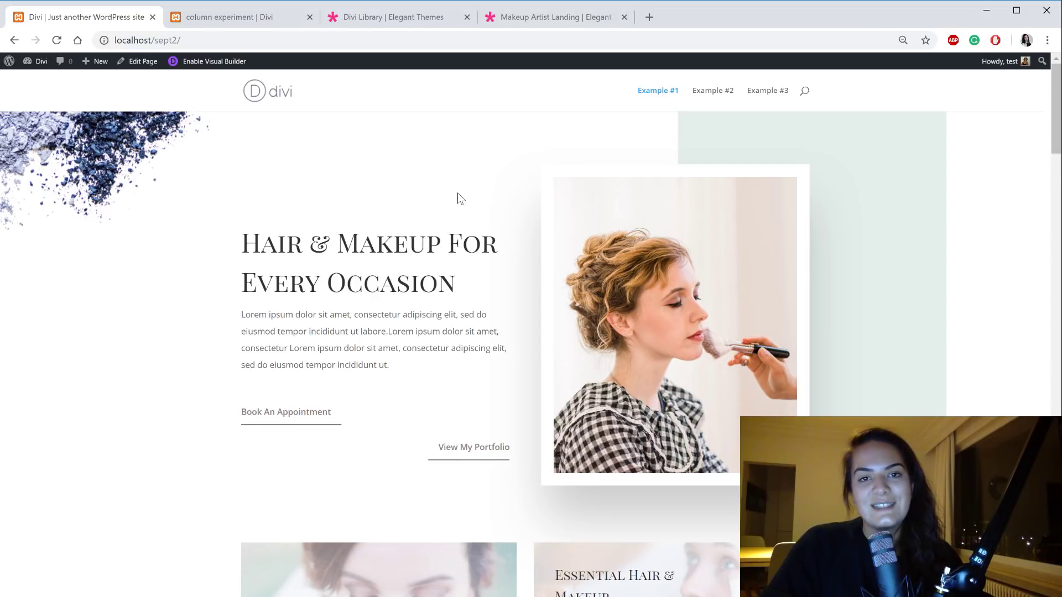
{"action": "scroll", "coordinate": [458, 198], "scroll_direction": "down", "scroll_amount": 1}
{"action": "scroll", "coordinate": [458, 198], "scroll_direction": "up", "scroll_amount": 1}
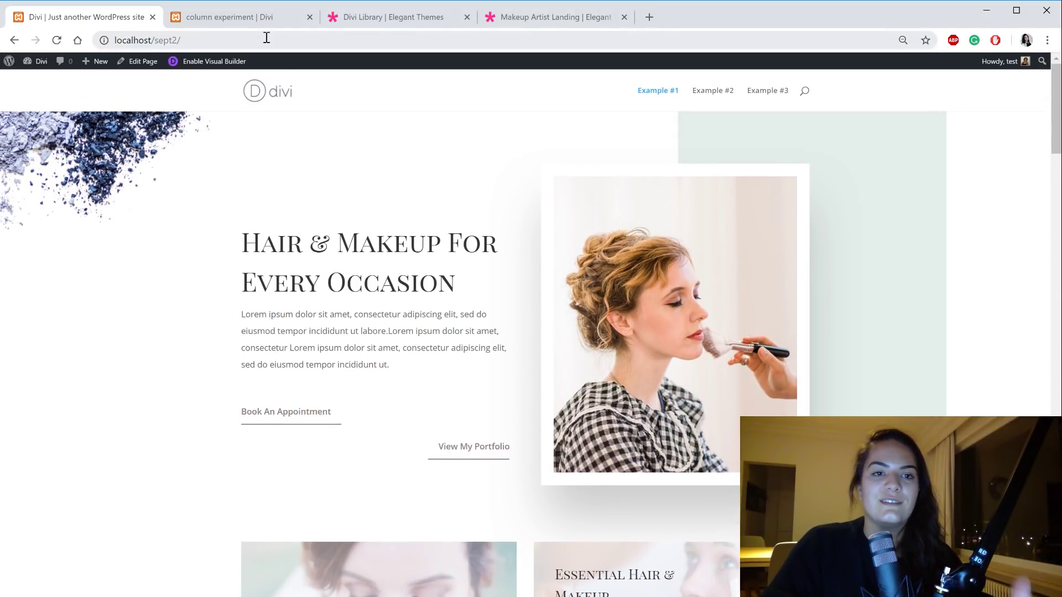
Step: Return to the column experiment page and review the transition below its hero section
{"action": "left_click", "coordinate": [250, 21]}
{"action": "scroll", "coordinate": [386, 307], "scroll_direction": "up", "scroll_amount": 2}
{"action": "scroll", "coordinate": [386, 312], "scroll_direction": "up", "scroll_amount": 15}
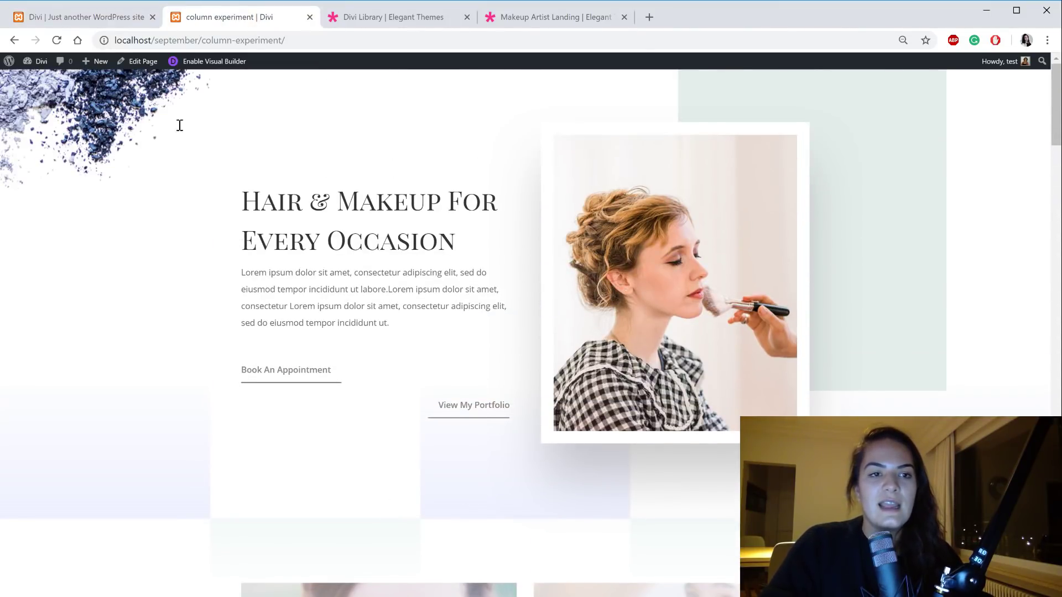
Step: Open the localhost/sept2 page in the Visual Builder and locate the boundary between the hero section and the Bridal Packages section
{"action": "left_click", "coordinate": [87, 20]}
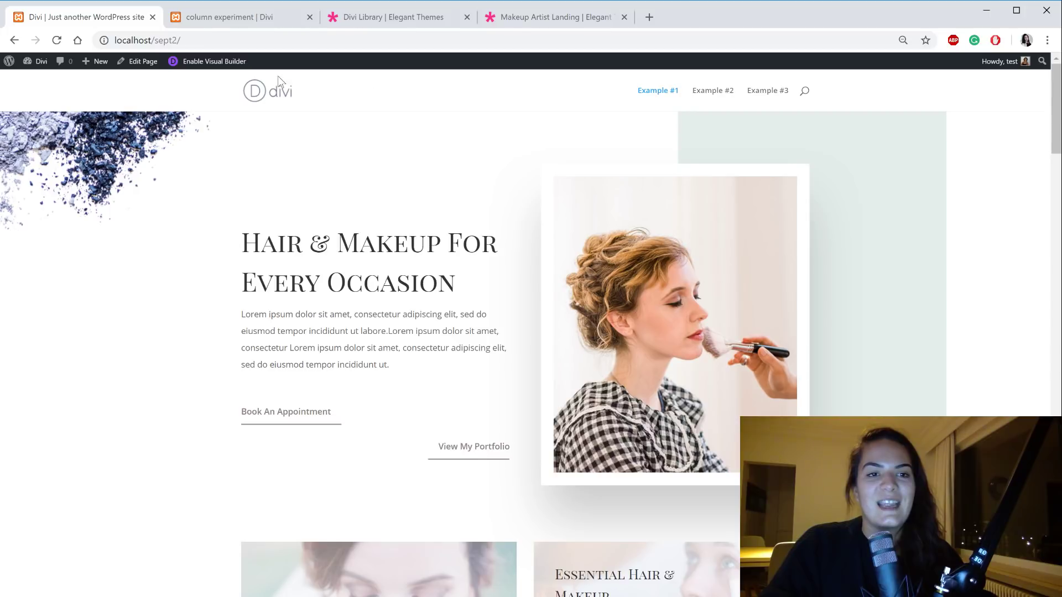
{"action": "left_click", "coordinate": [231, 68]}
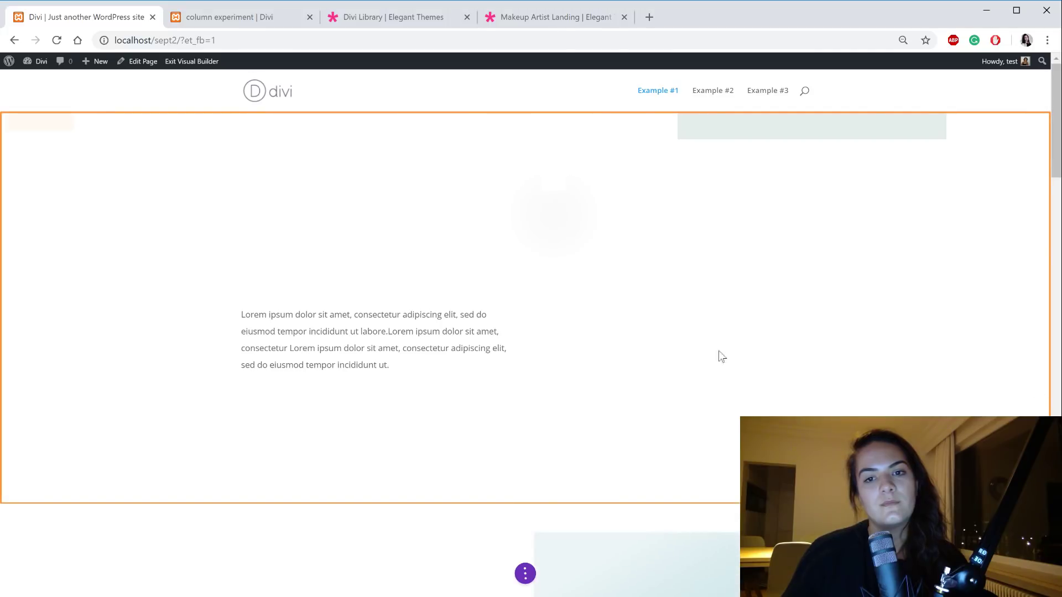
{"action": "scroll", "coordinate": [774, 359], "scroll_direction": "down", "scroll_amount": 2}
{"action": "scroll", "coordinate": [863, 344], "scroll_direction": "up", "scroll_amount": 1}
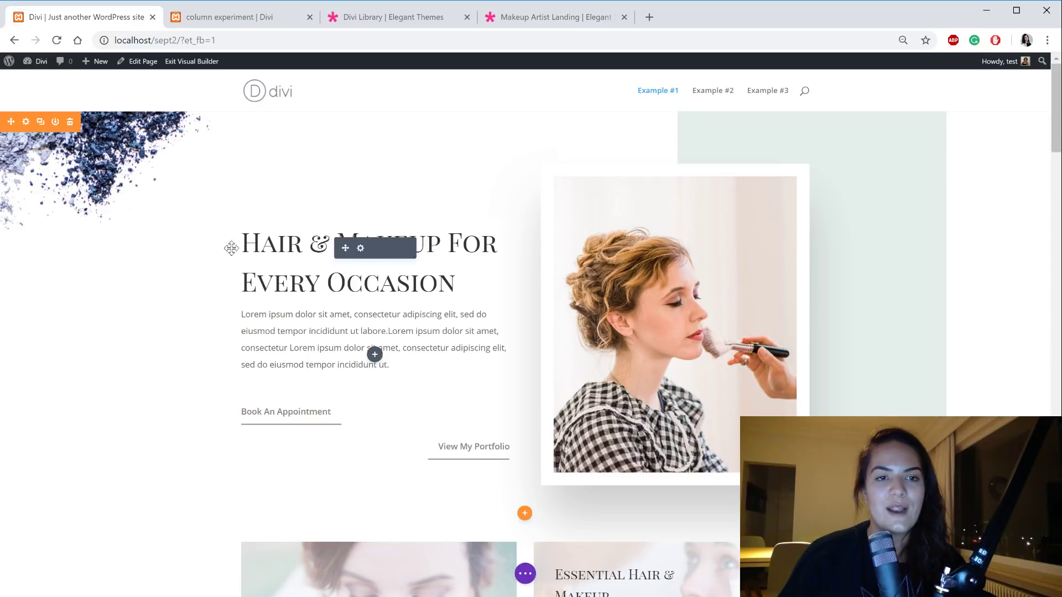
{"action": "left_click_drag", "start_coordinate": [1059, 120], "coordinate": [1059, 157]}
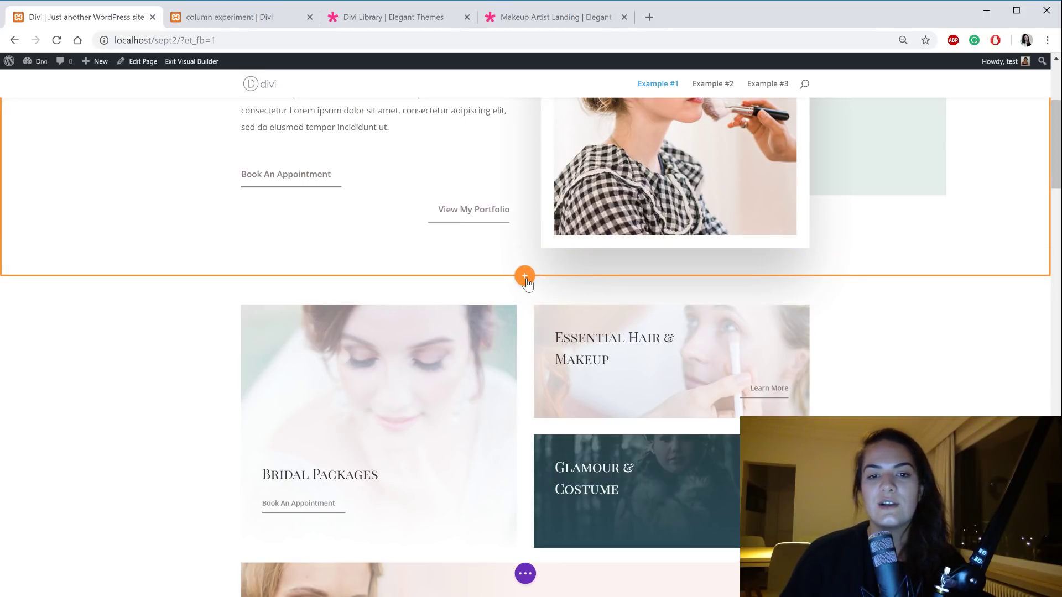
Step: Insert a new Regular section between the hero section and the Bridal Packages section, without adding a row
{"action": "left_click", "coordinate": [524, 276]}
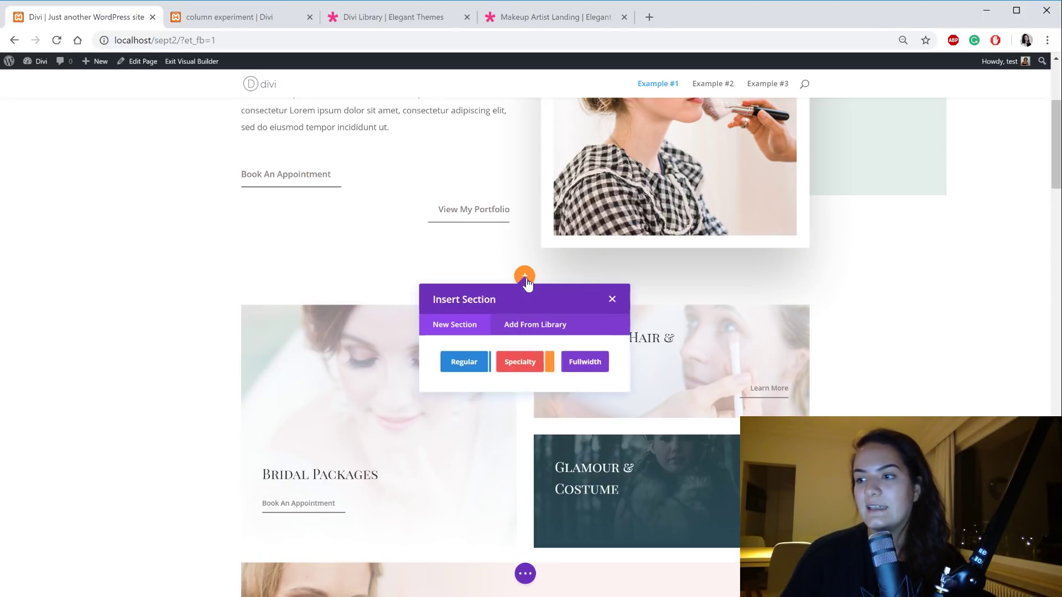
{"action": "left_click", "coordinate": [466, 365]}
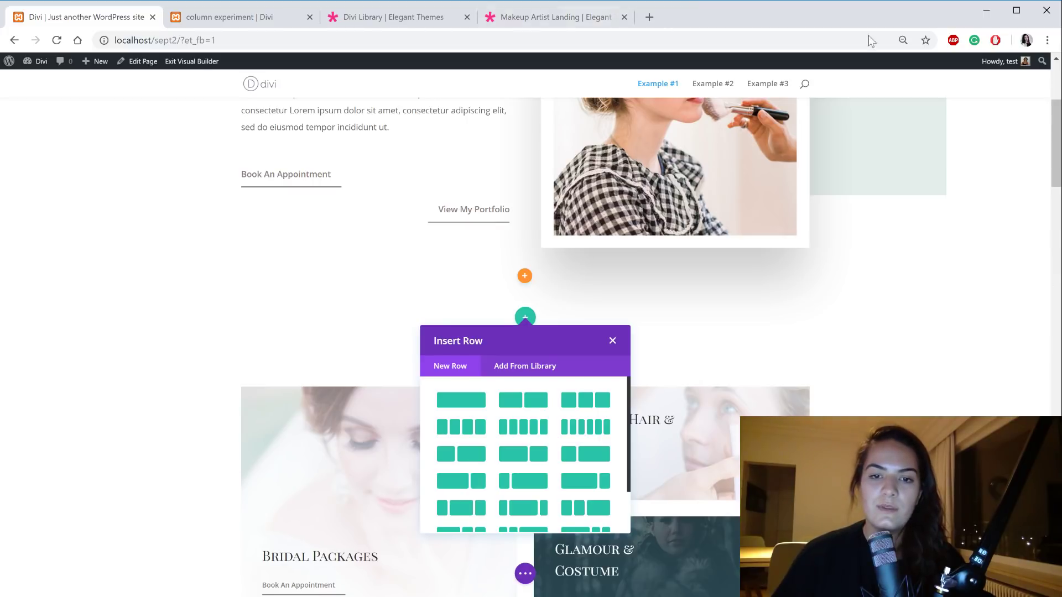
{"action": "left_click", "coordinate": [612, 341]}
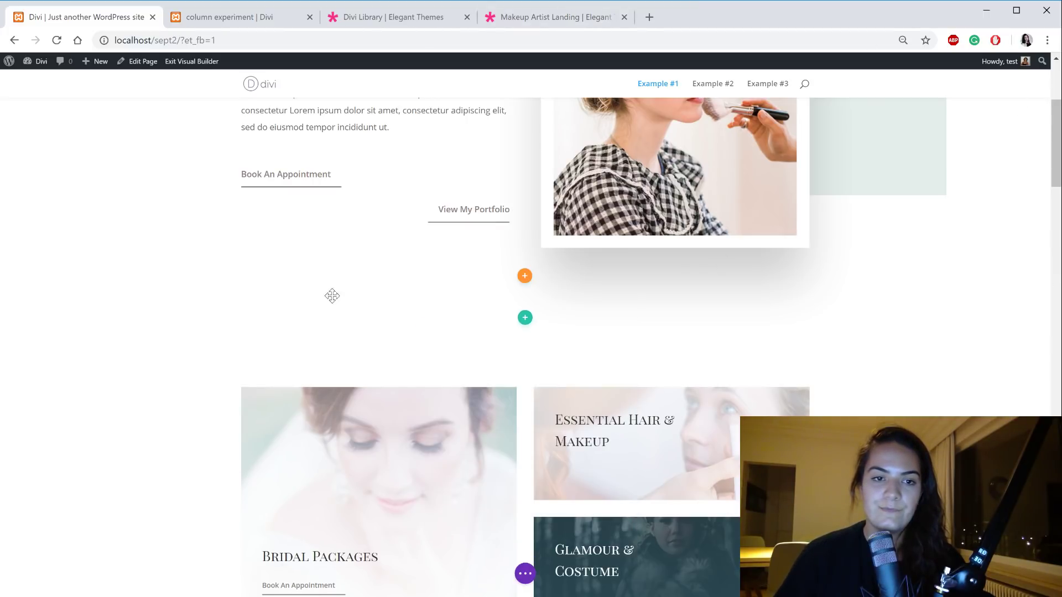
Step: Set the new section's top and bottom custom padding to 0px, link the two values and save the section settings
{"action": "left_click", "coordinate": [26, 287]}
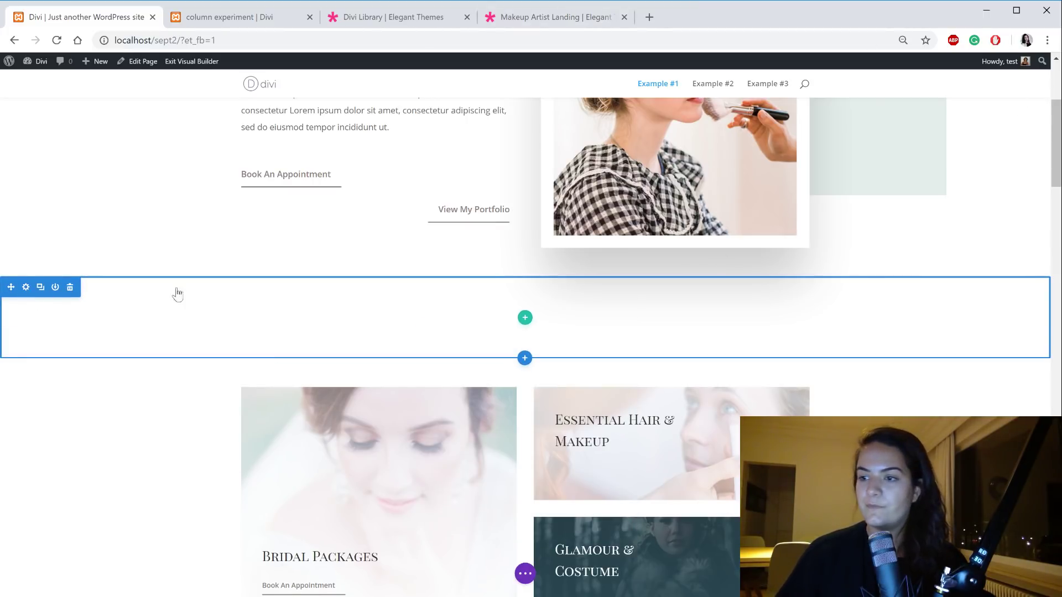
{"action": "left_click", "coordinate": [104, 124]}
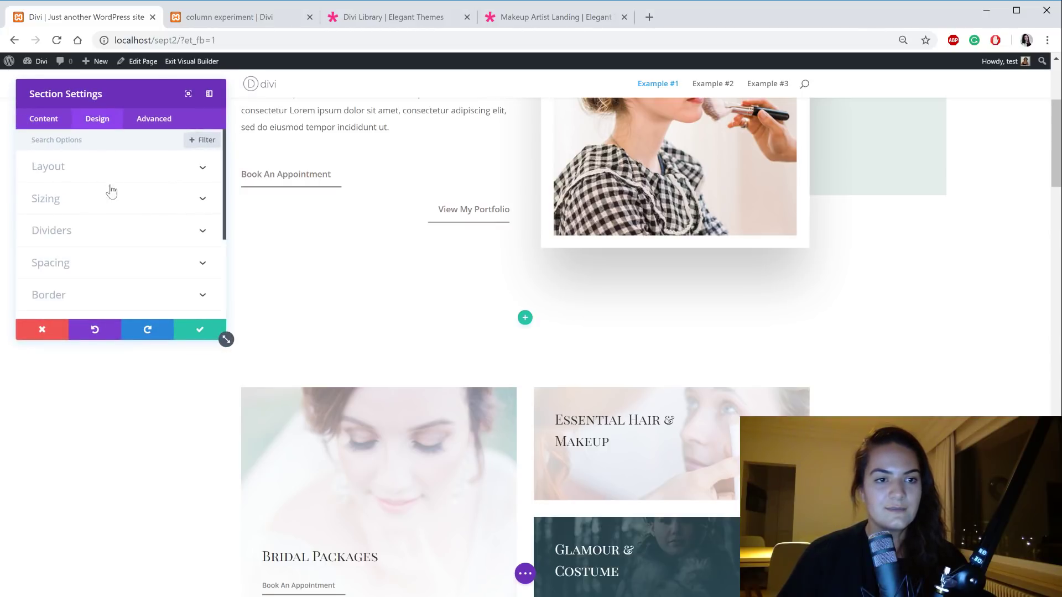
{"action": "left_click", "coordinate": [99, 261]}
{"action": "left_click_drag", "start_coordinate": [105, 95], "coordinate": [379, 142]}
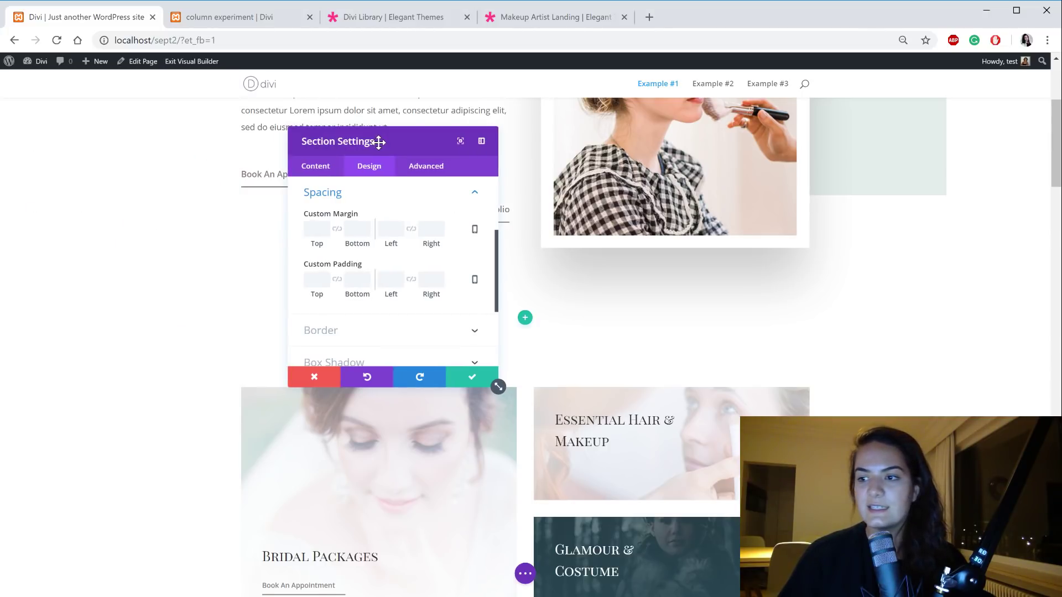
{"action": "left_click", "coordinate": [305, 280]}
{"action": "type", "text": "0px"}
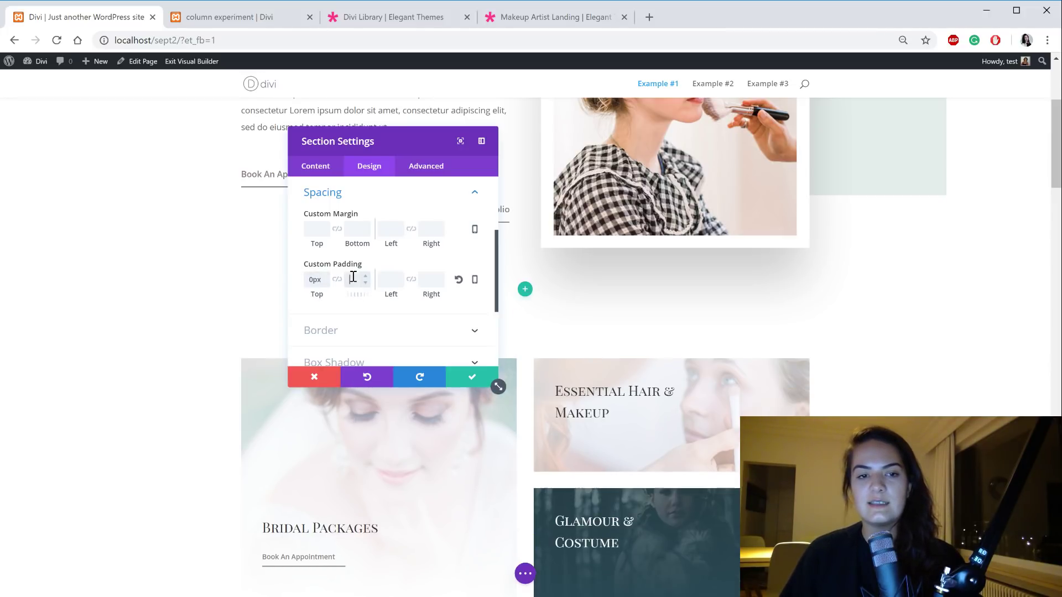
{"action": "left_click", "coordinate": [347, 278]}
{"action": "type", "text": "0px"}
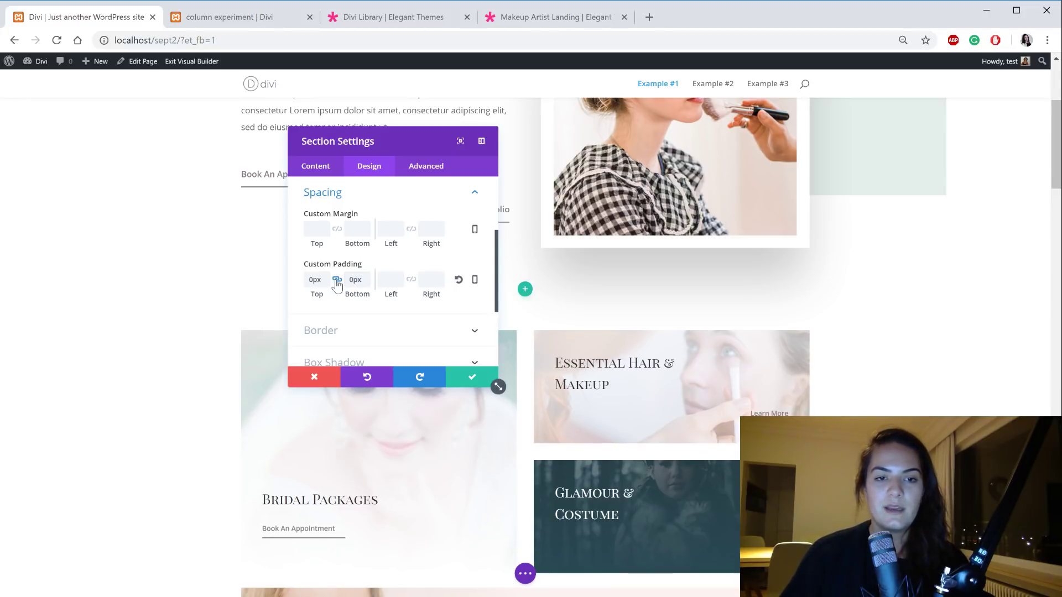
{"action": "left_click", "coordinate": [337, 279]}
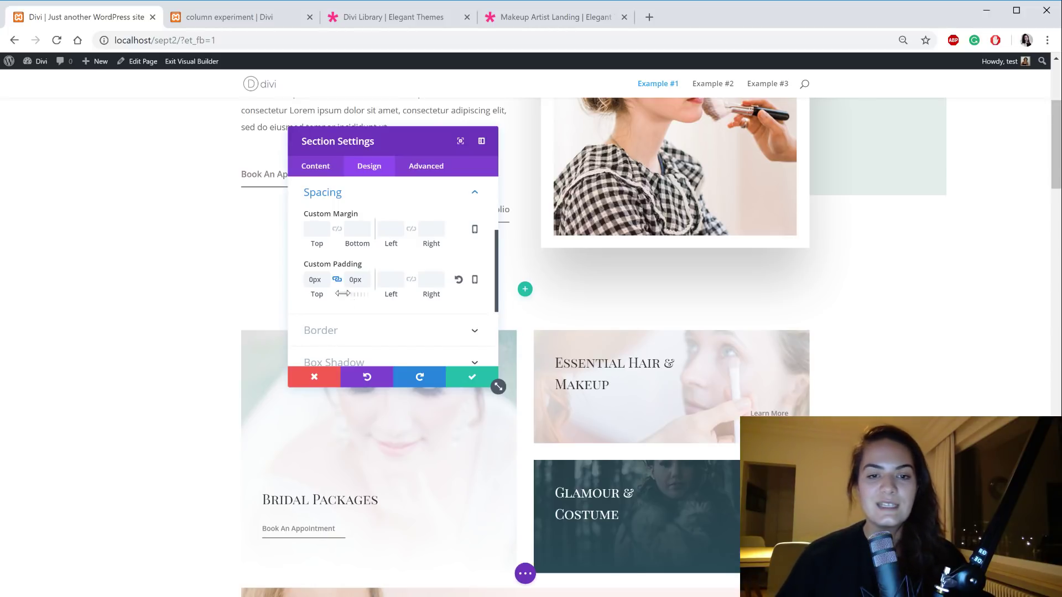
{"action": "left_click", "coordinate": [471, 377]}
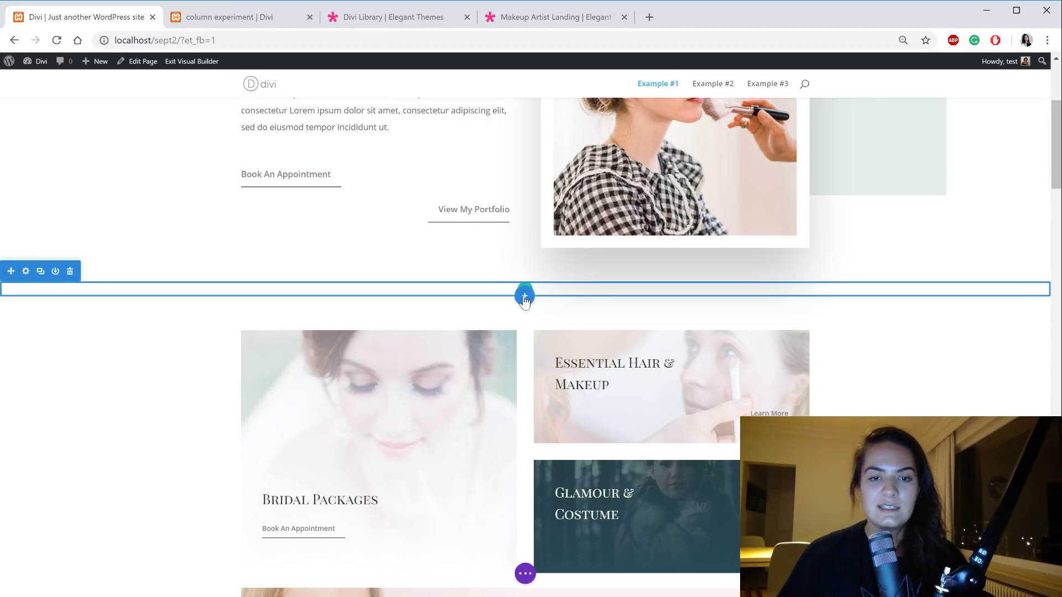
Step: Insert a row with five equal columns into the new section, leaving its columns without modules
{"action": "left_click", "coordinate": [525, 295]}
{"action": "left_click", "coordinate": [612, 319]}
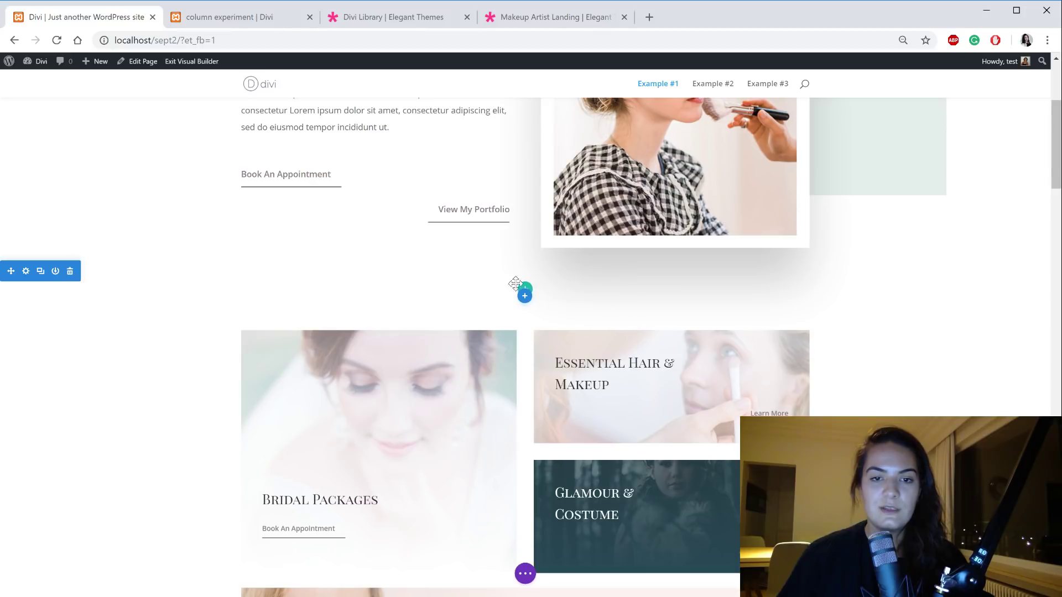
{"action": "left_click", "coordinate": [525, 291]}
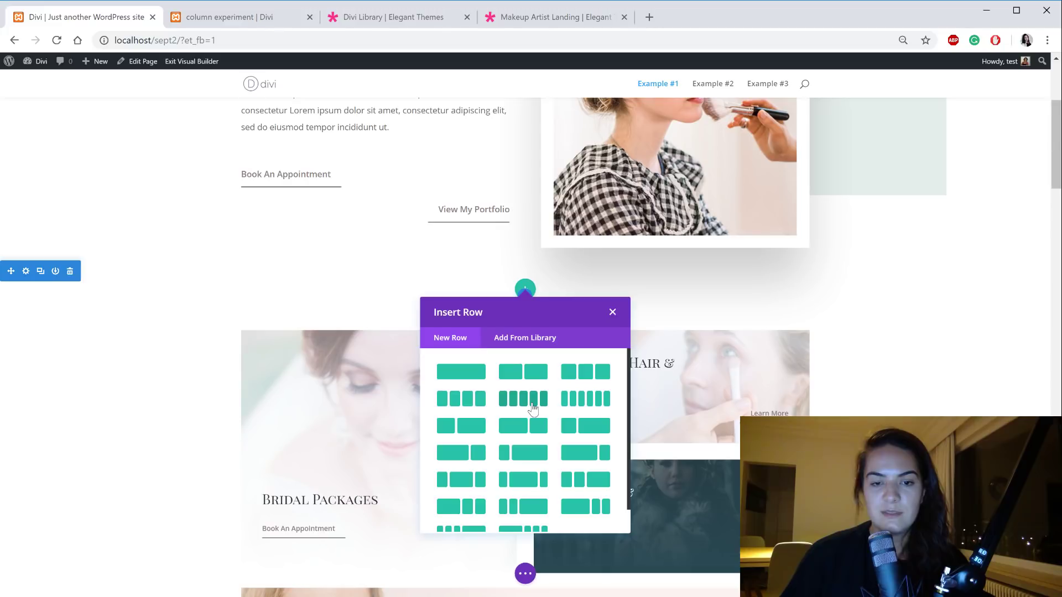
{"action": "key", "text": "Escape"}
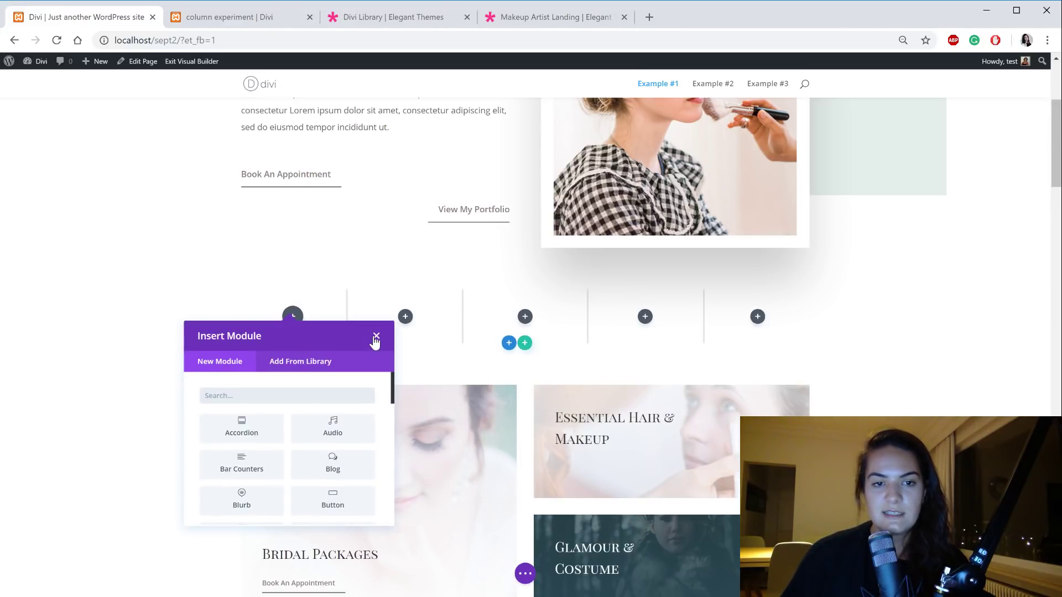
{"action": "left_click", "coordinate": [377, 336]}
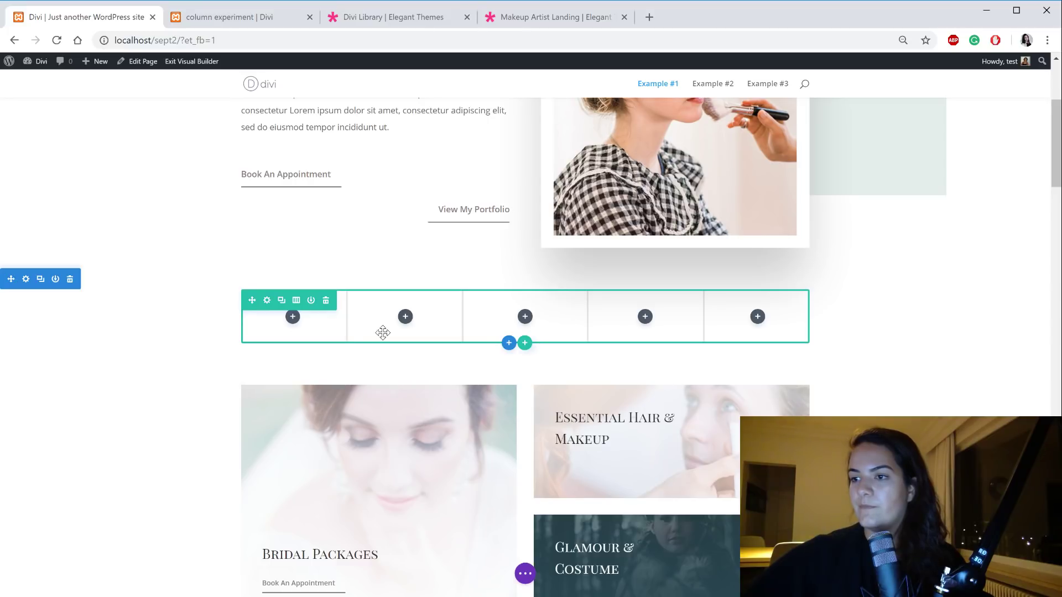
Step: Make the five-column row fullwidth and give it a custom gutter width of 0
{"action": "left_click", "coordinate": [268, 302]}
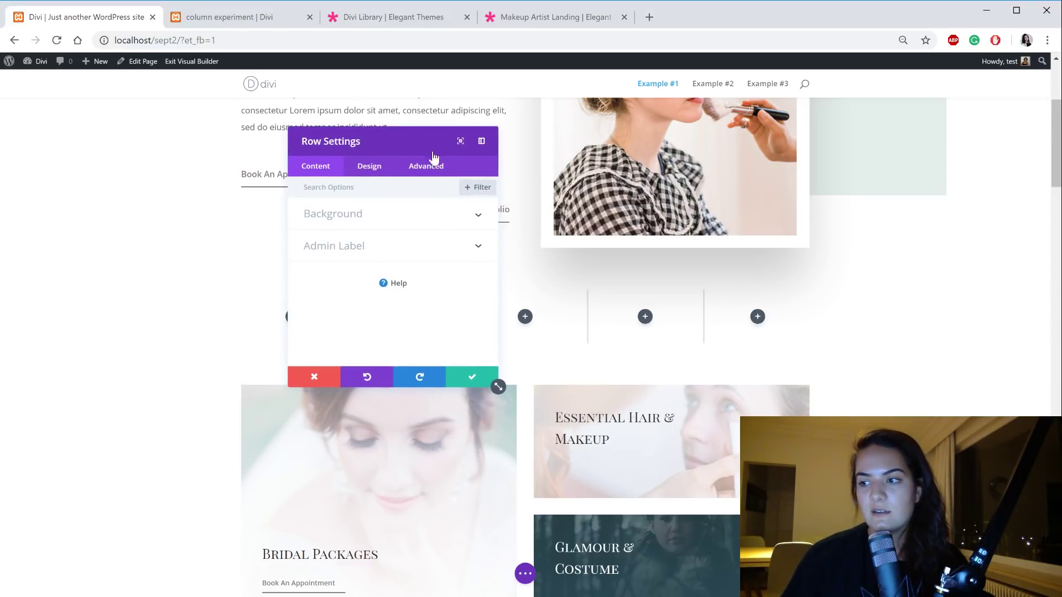
{"action": "left_click_drag", "start_coordinate": [439, 154], "coordinate": [520, 186]}
{"action": "left_click", "coordinate": [447, 196]}
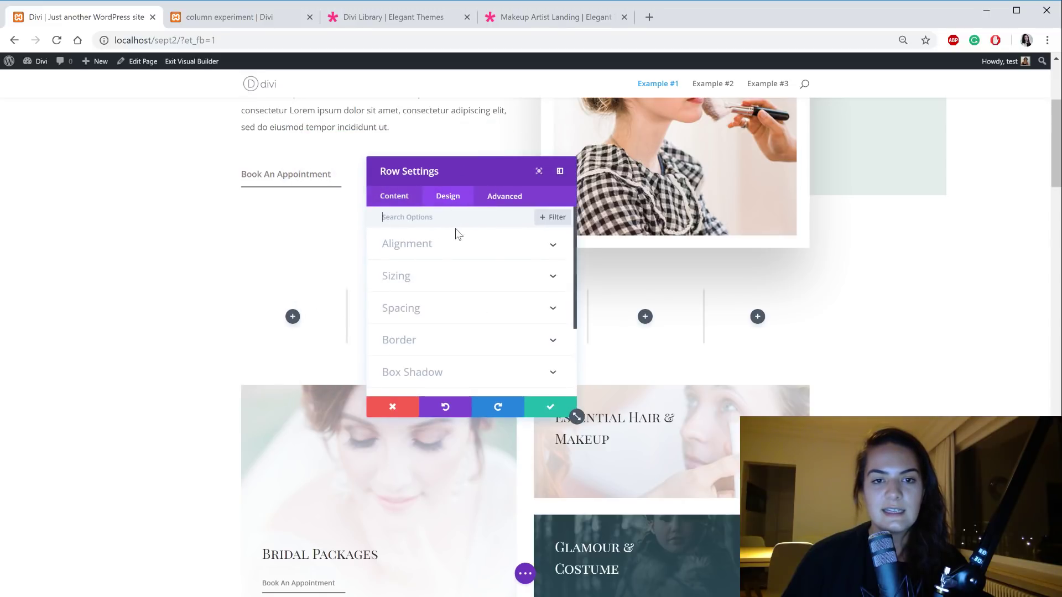
{"action": "left_click", "coordinate": [437, 281]}
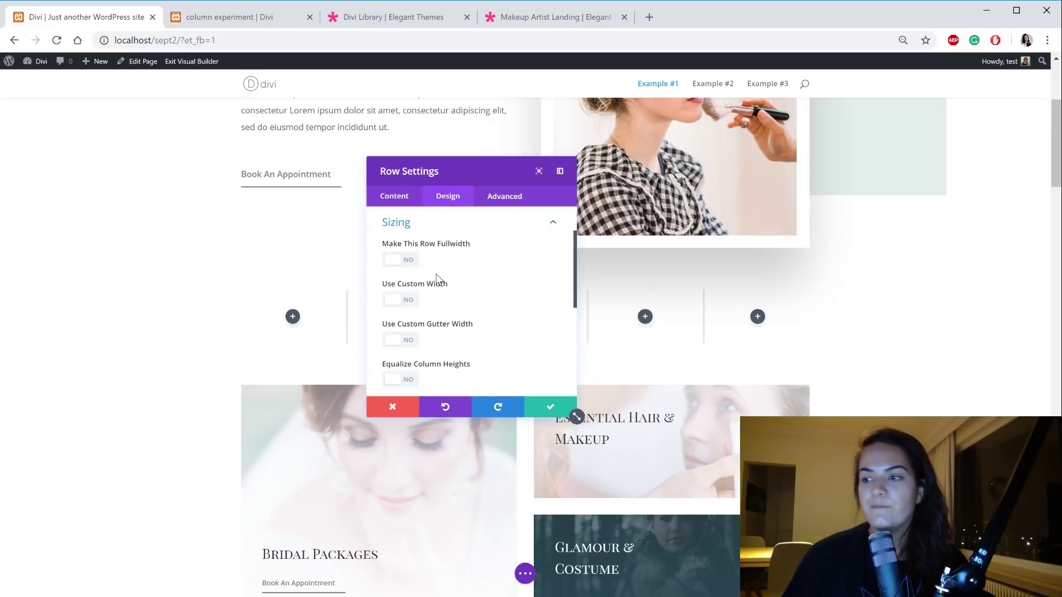
{"action": "left_click", "coordinate": [404, 263]}
{"action": "left_click", "coordinate": [408, 342]}
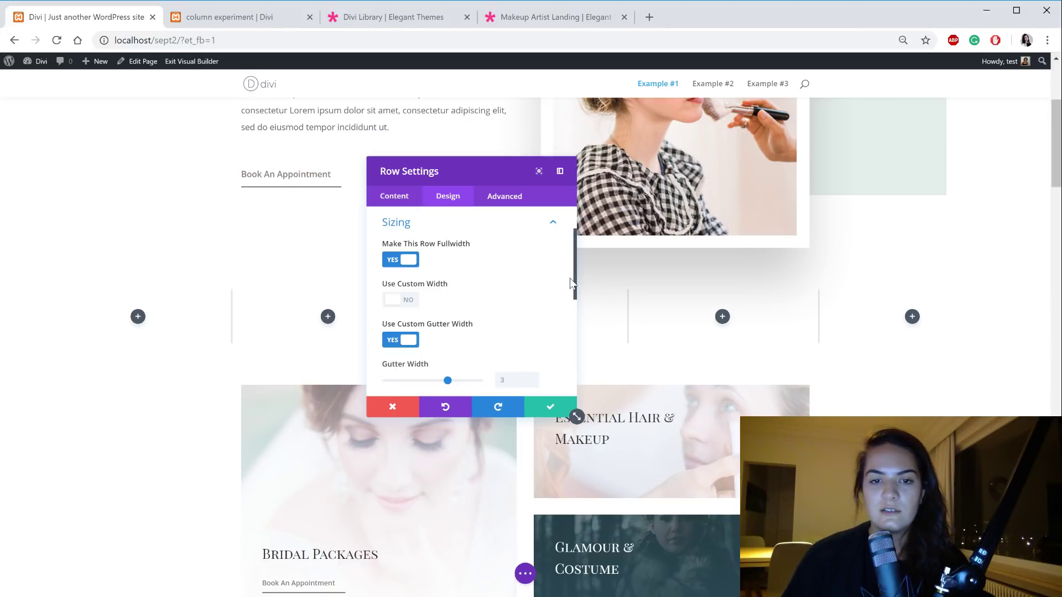
{"action": "scroll", "coordinate": [575, 277], "scroll_direction": "down", "scroll_amount": 2}
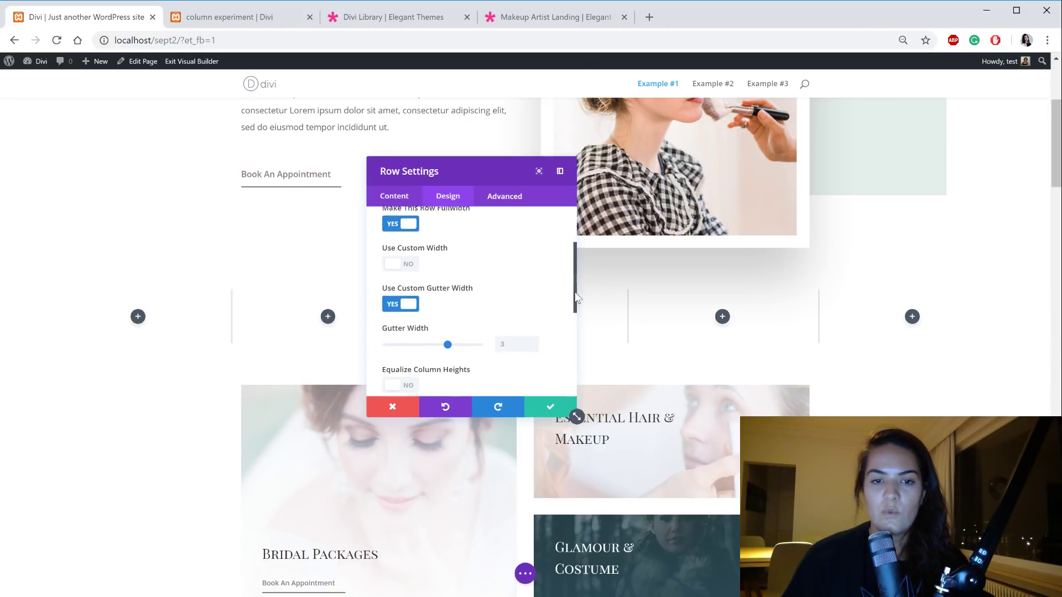
{"action": "left_click", "coordinate": [535, 337]}
{"action": "left_click", "coordinate": [536, 336]}
{"action": "left_click", "coordinate": [535, 336]}
{"action": "left_click_drag", "start_coordinate": [496, 182], "coordinate": [582, 216]}
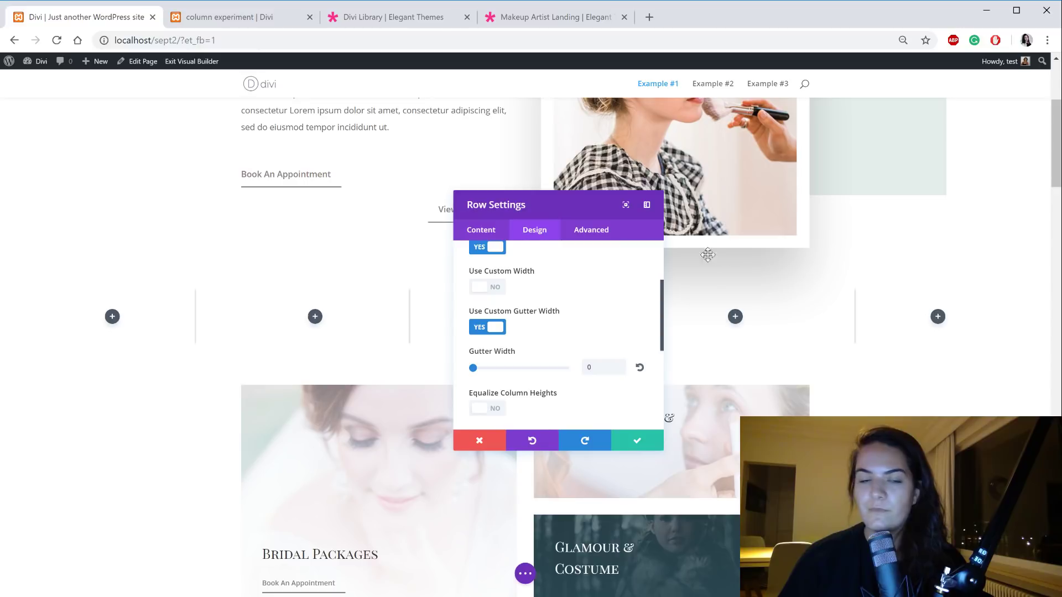
Step: Set the five-column row's top and bottom custom padding to 0px
{"action": "scroll", "coordinate": [566, 355], "scroll_direction": "down", "scroll_amount": 5}
{"action": "left_click", "coordinate": [517, 278]}
{"action": "scroll", "coordinate": [521, 284], "scroll_direction": "down", "scroll_amount": 4}
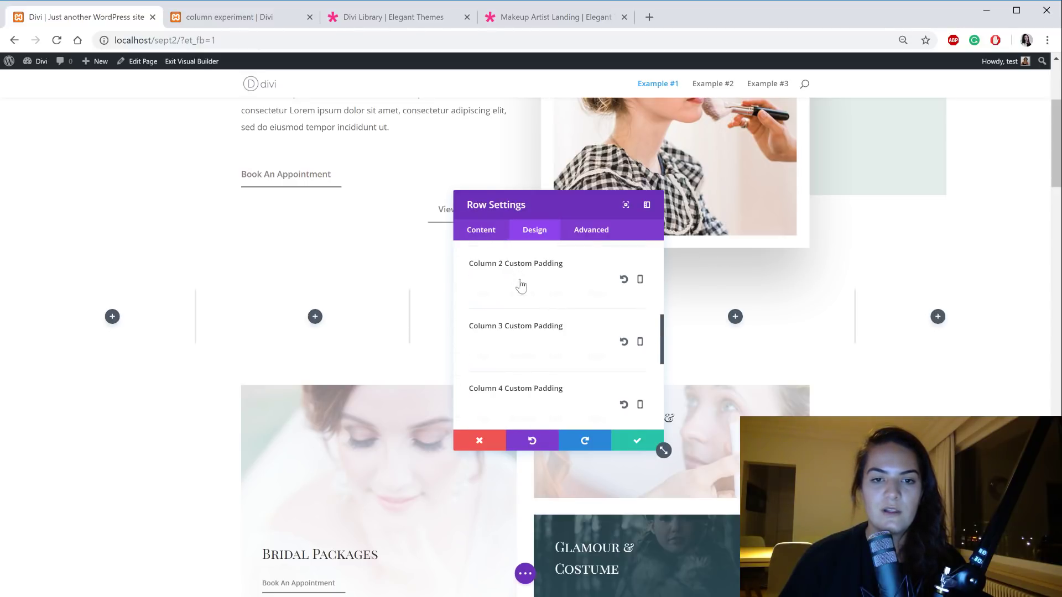
{"action": "scroll", "coordinate": [521, 284], "scroll_direction": "up", "scroll_amount": 3}
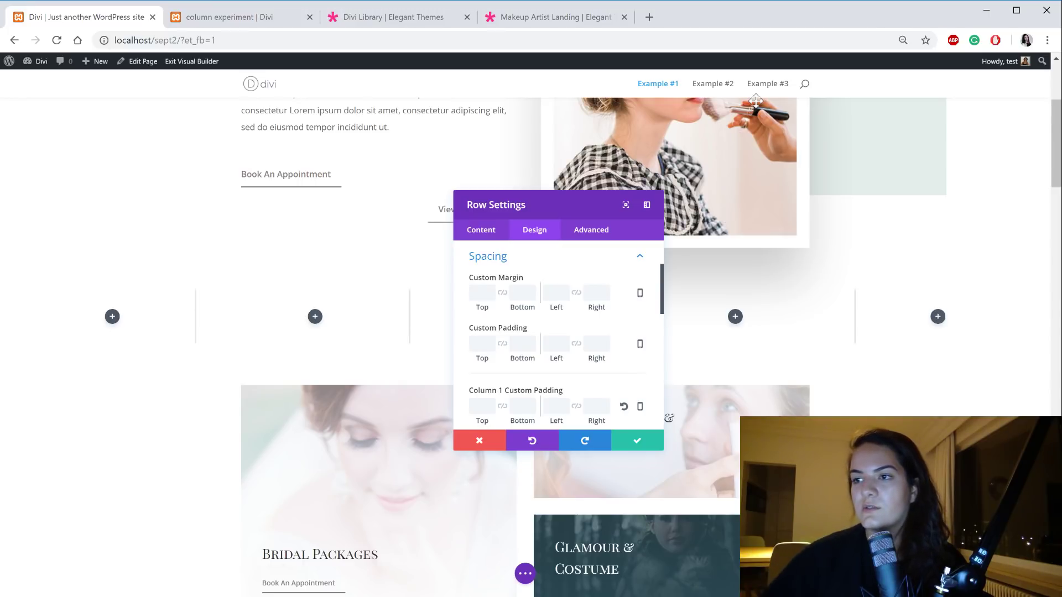
{"action": "left_click", "coordinate": [479, 346]}
{"action": "type", "text": "0"}
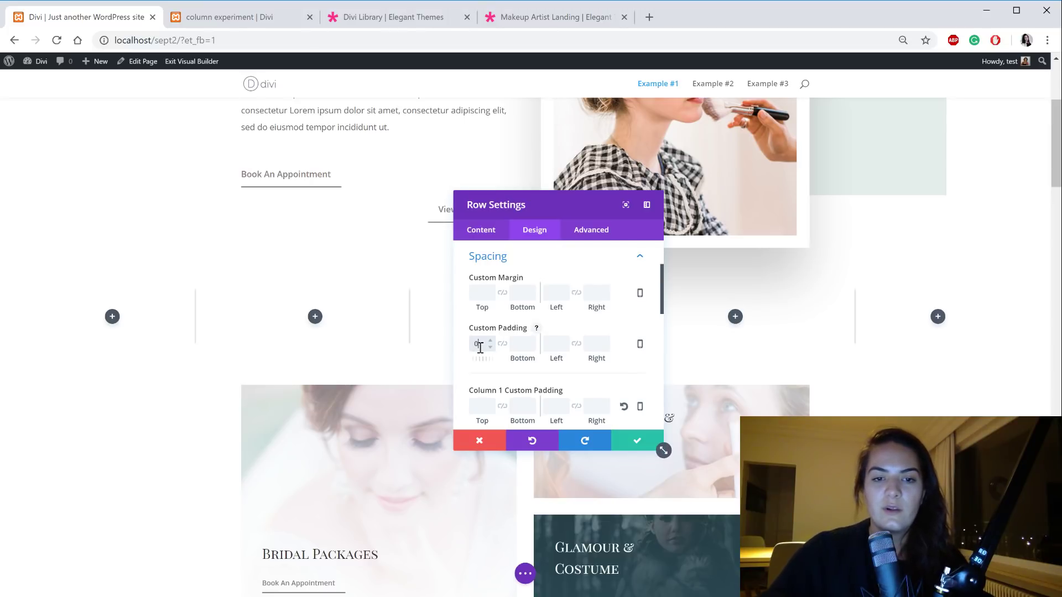
{"action": "type", "text": "px"}
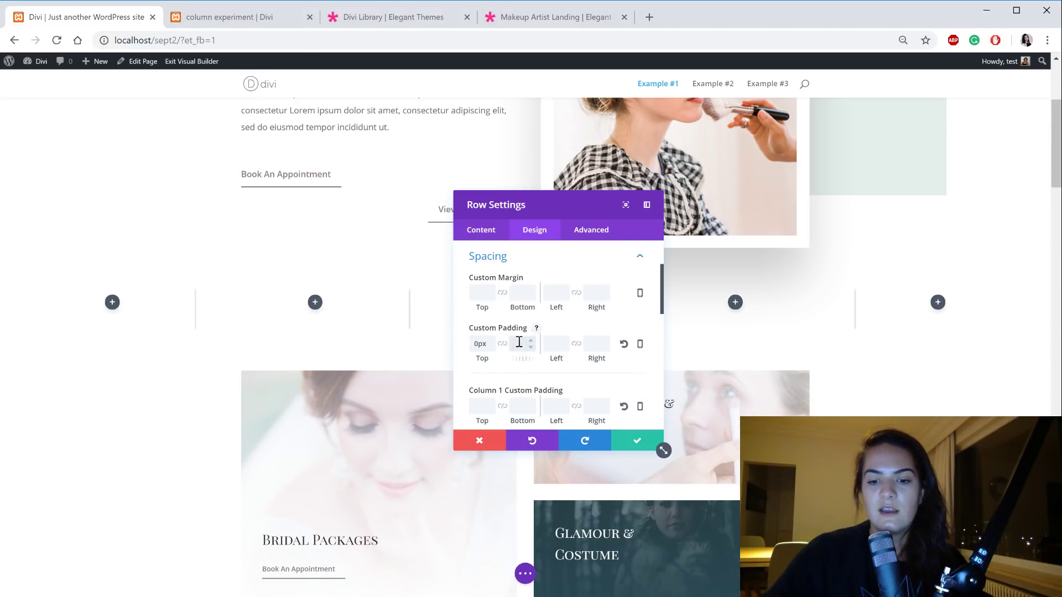
{"action": "left_click", "coordinate": [518, 342]}
{"action": "type", "text": "0px"}
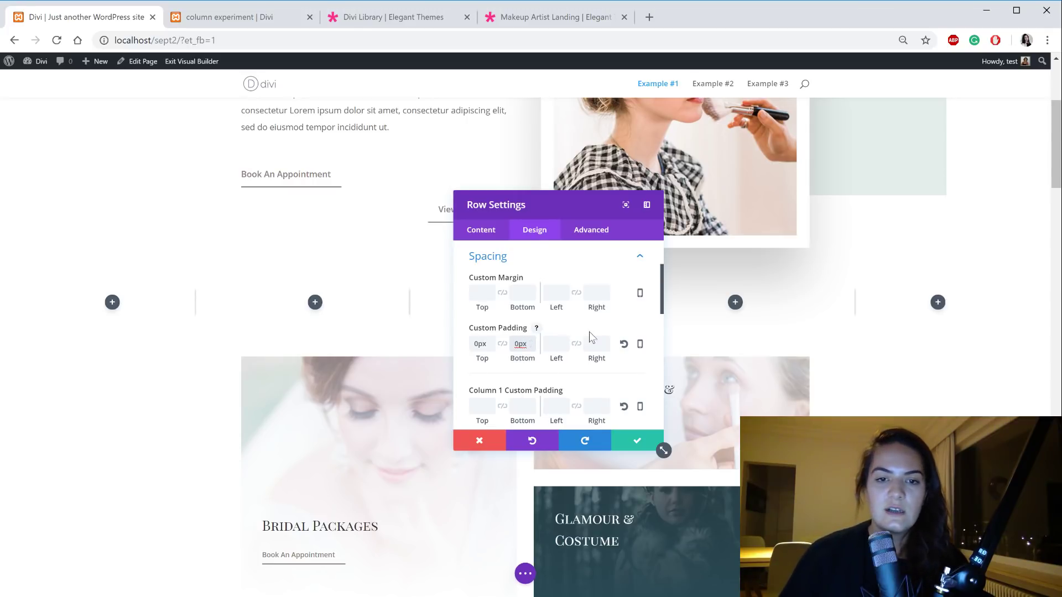
Step: Set the row's saturation filter to 200% and save the row settings
{"action": "scroll", "coordinate": [582, 354], "scroll_direction": "down", "scroll_amount": 10}
{"action": "left_click", "coordinate": [518, 335]}
{"action": "scroll", "coordinate": [586, 310], "scroll_direction": "down", "scroll_amount": 3}
{"action": "scroll", "coordinate": [595, 321], "scroll_direction": "up", "scroll_amount": 2}
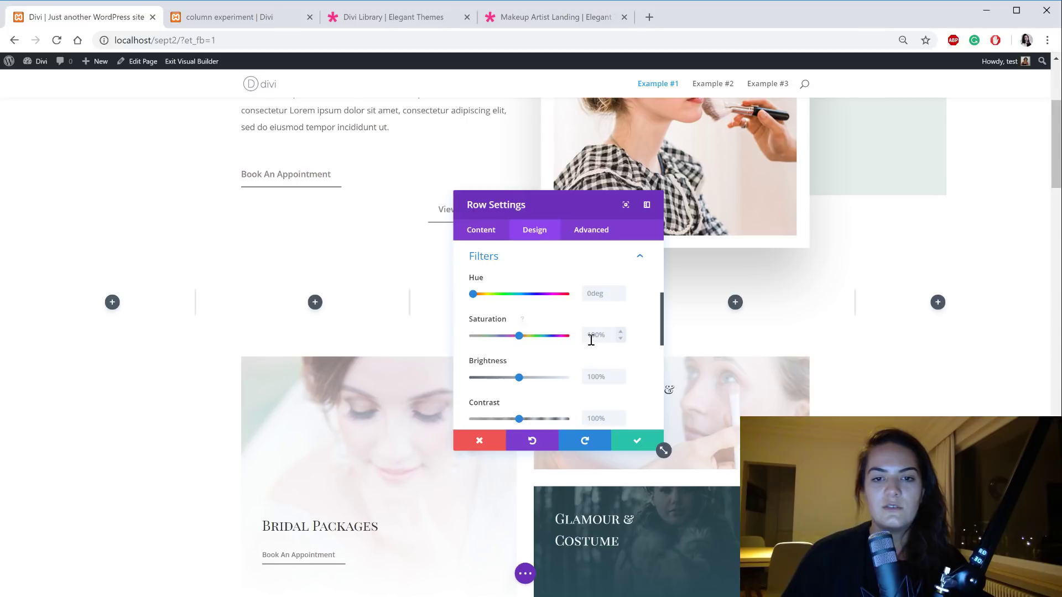
{"action": "double_click", "coordinate": [591, 335]}
{"action": "type", "text": "200"}
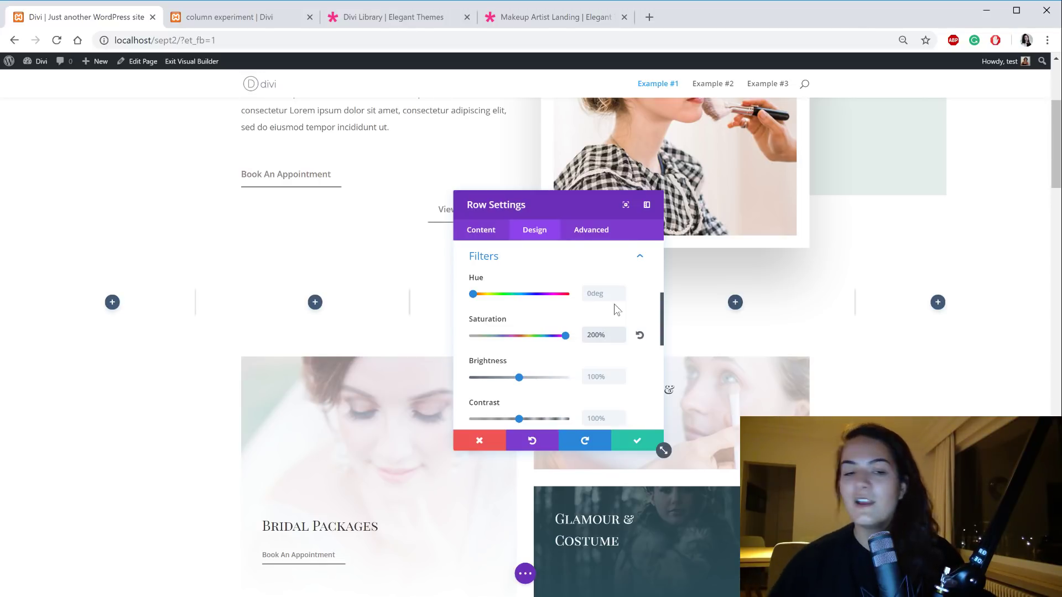
{"action": "left_click", "coordinate": [637, 441]}
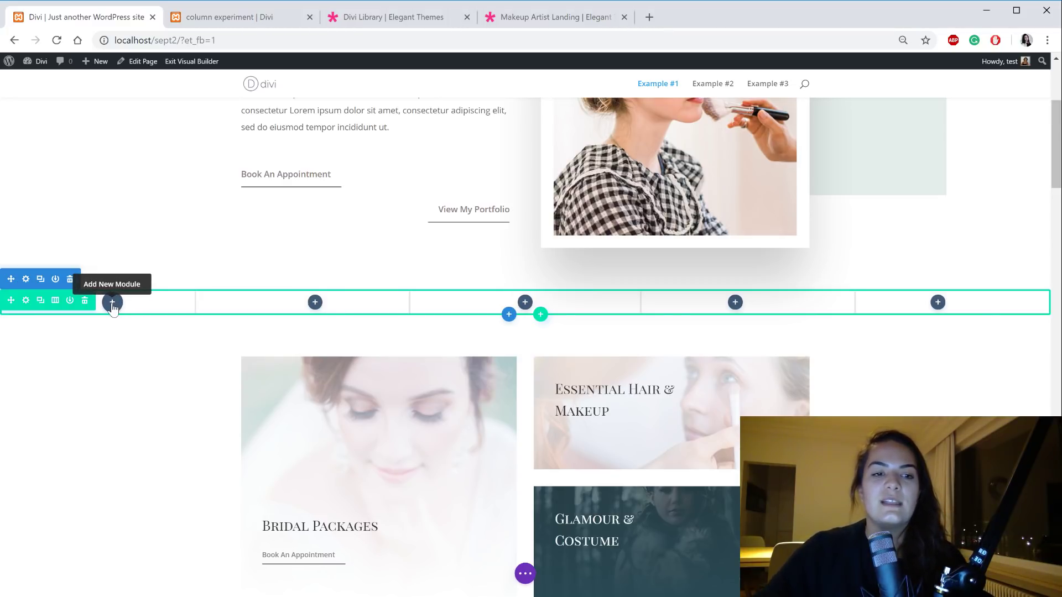
Step: Review the column transition below the hero on the column experiment page, and return to the localhost/sept2 page
{"action": "left_click", "coordinate": [266, 14]}
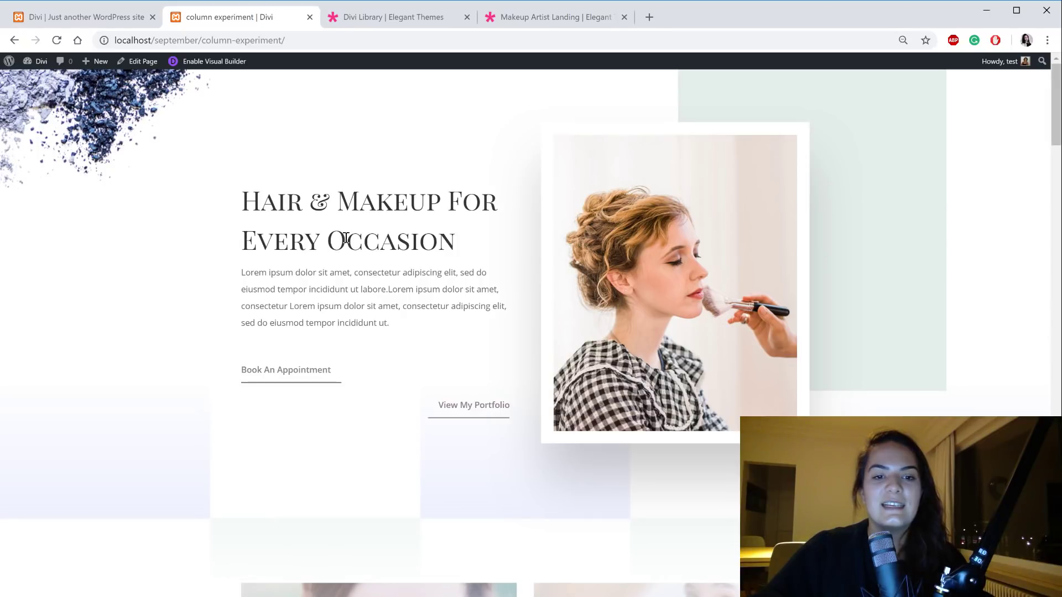
{"action": "scroll", "coordinate": [500, 235], "scroll_direction": "down", "scroll_amount": 4}
{"action": "scroll", "coordinate": [499, 236], "scroll_direction": "up", "scroll_amount": 2}
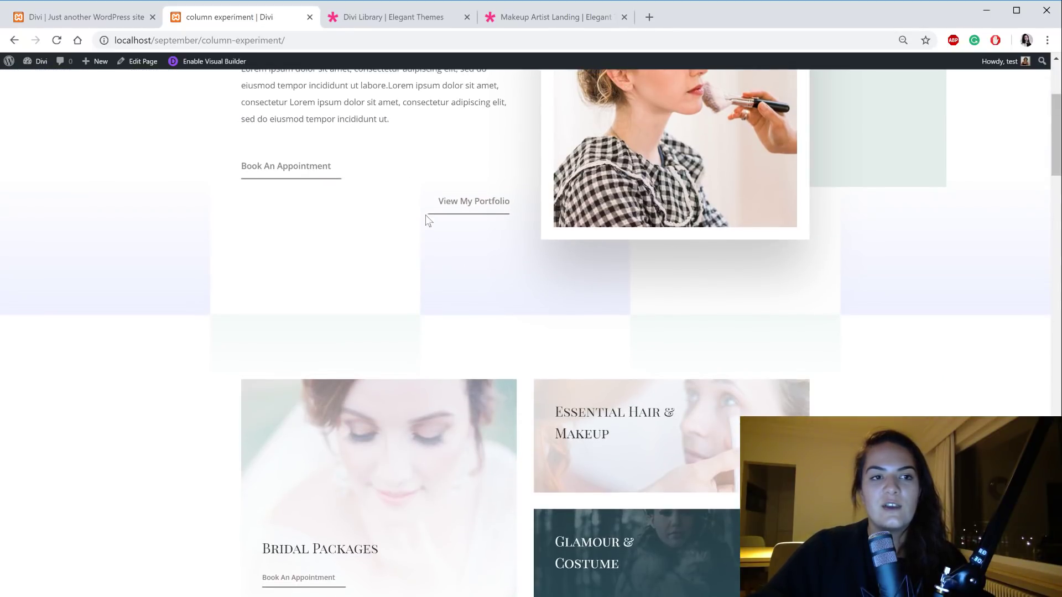
{"action": "left_click", "coordinate": [104, 24]}
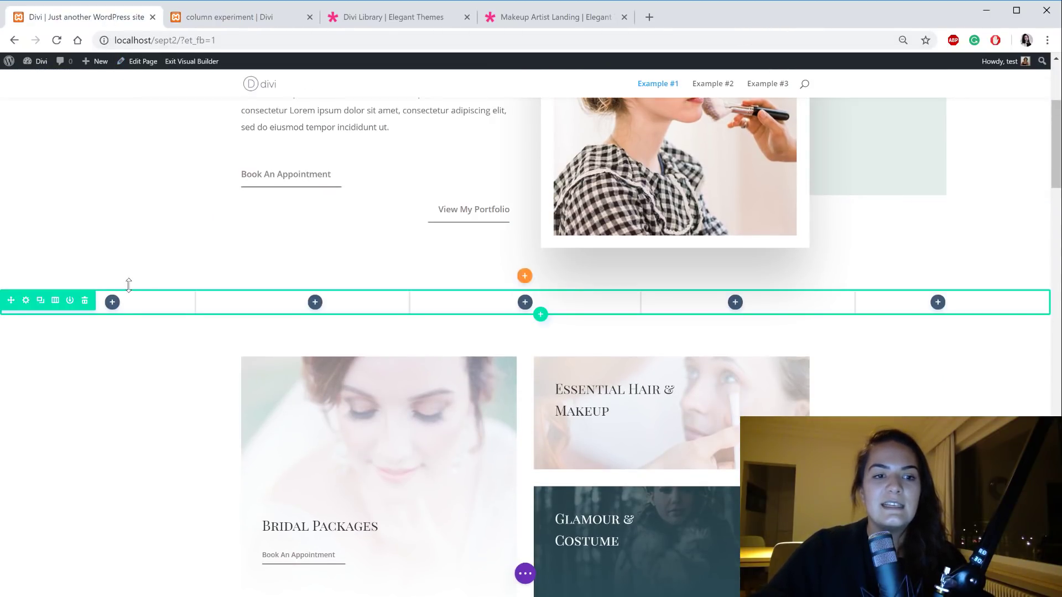
Step: Add a Divider module to the first column of the new row and turn off Show Divider
{"action": "left_click", "coordinate": [113, 303]}
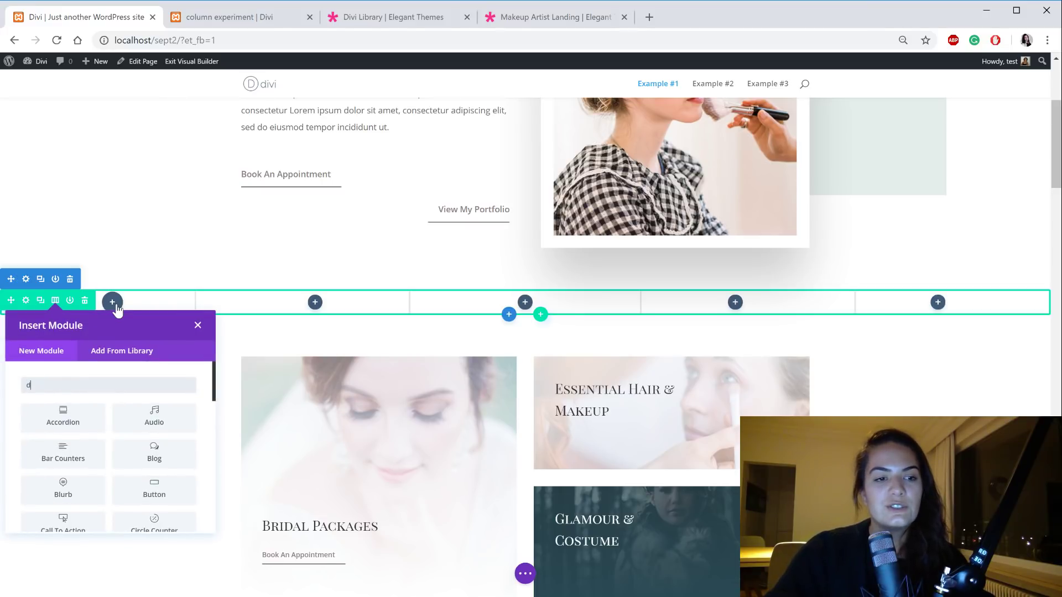
{"action": "type", "text": "di"}
{"action": "key", "text": "BackSpace"}
{"action": "key", "text": "BackSpace"}
{"action": "type", "text": "divi"}
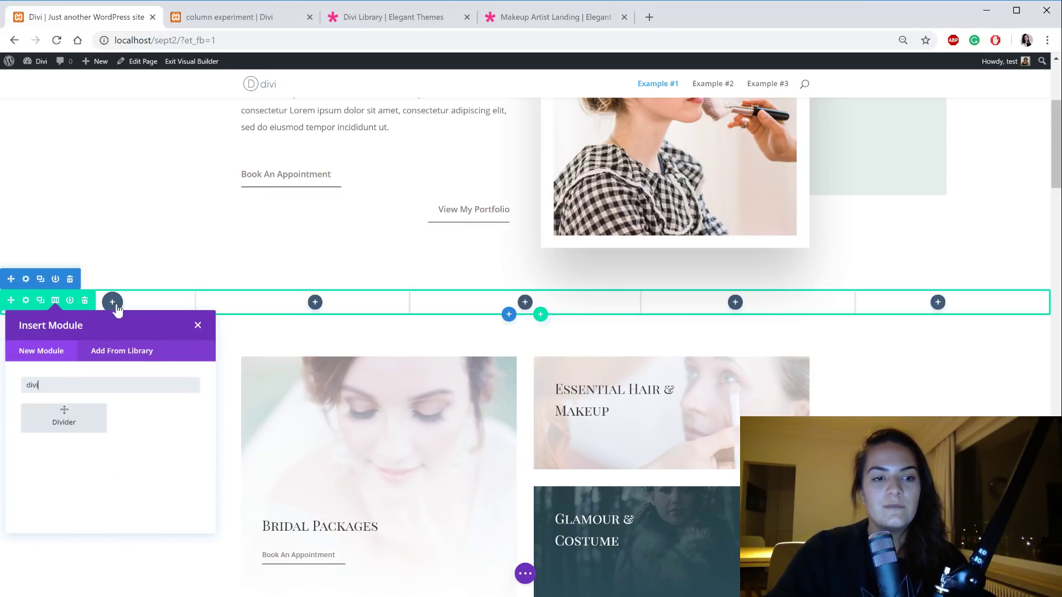
{"action": "left_click", "coordinate": [63, 418]}
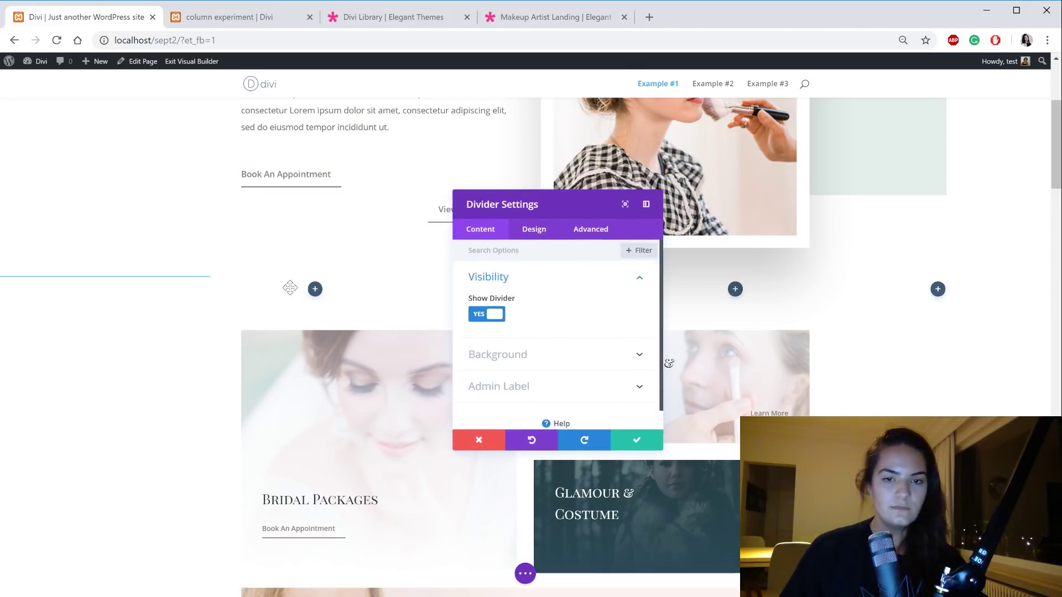
{"action": "left_click", "coordinate": [486, 320]}
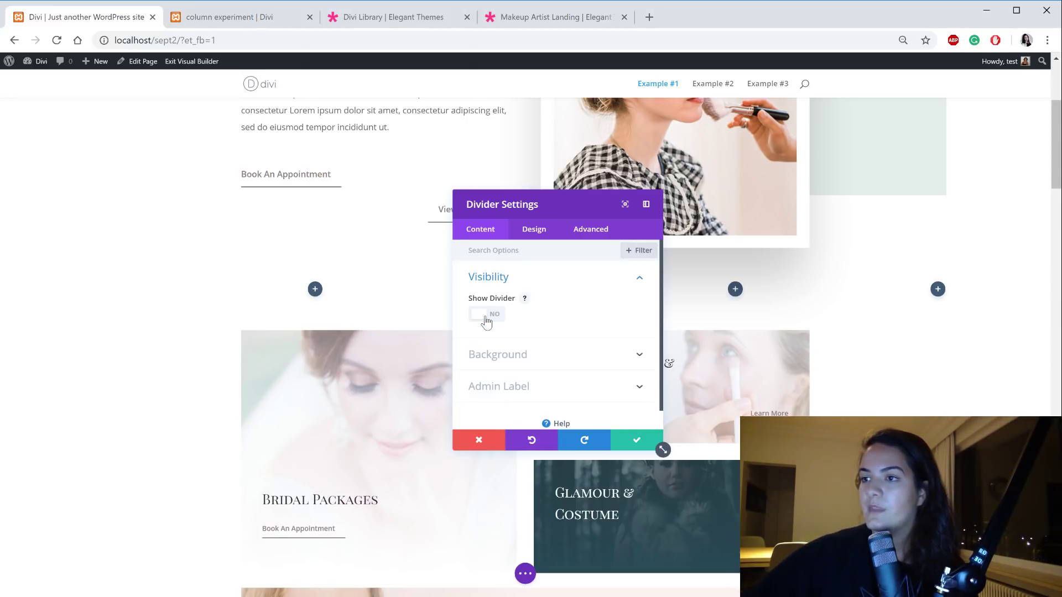
Step: Add a background gradient to the divider in the first column
{"action": "left_click", "coordinate": [564, 365]}
{"action": "left_click", "coordinate": [531, 297]}
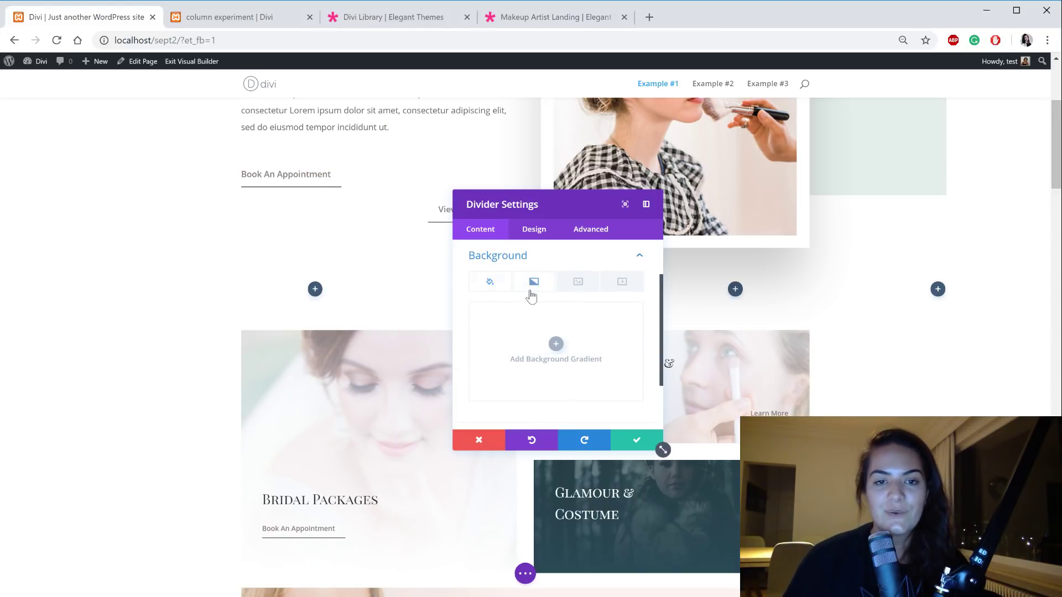
{"action": "left_click", "coordinate": [504, 351]}
Step: Set the divider gradient's first color to fully transparent white, rgba(255,255,255,0)
{"action": "scroll", "coordinate": [505, 351], "scroll_direction": "down", "scroll_amount": 2}
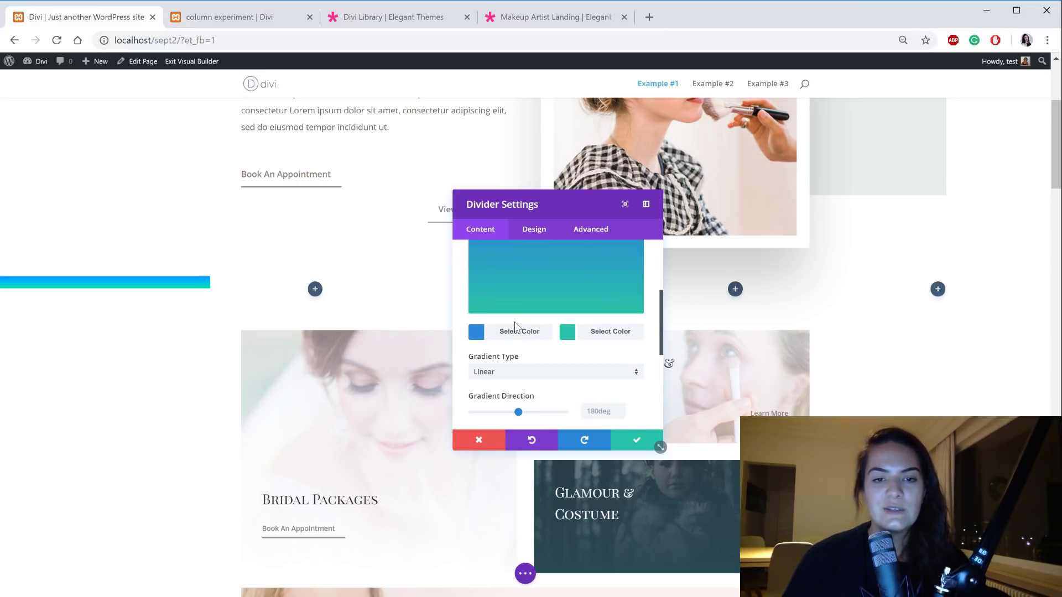
{"action": "left_click", "coordinate": [517, 331]}
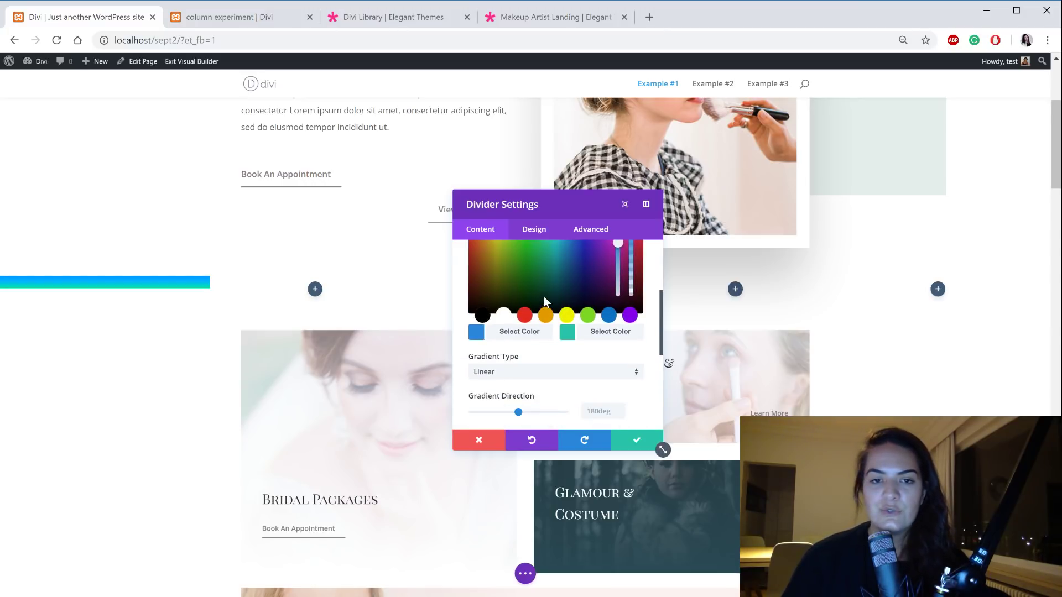
{"action": "scroll", "coordinate": [553, 308], "scroll_direction": "up", "scroll_amount": 2}
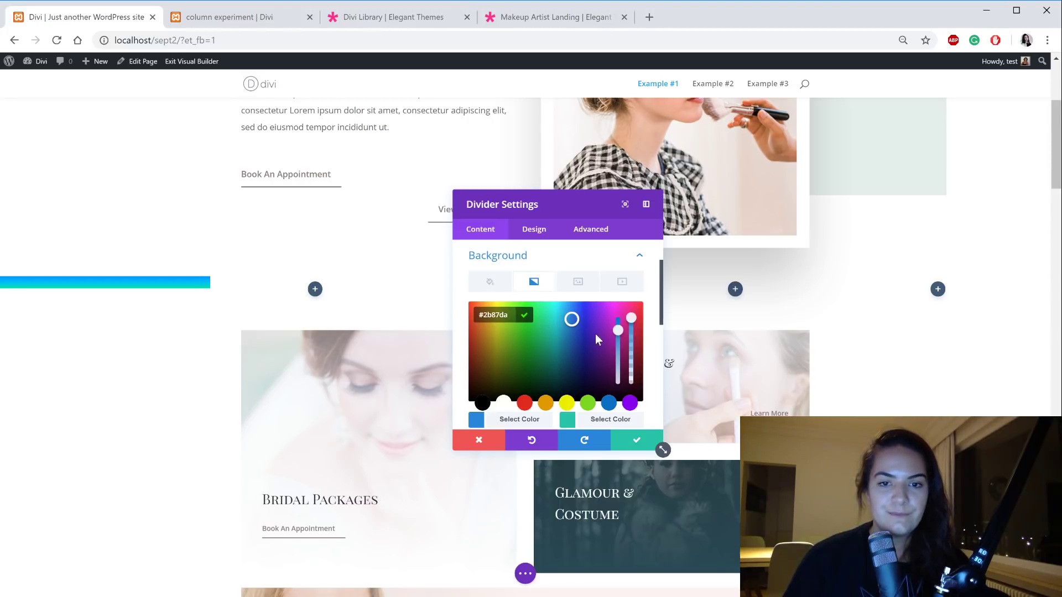
{"action": "scroll", "coordinate": [619, 346], "scroll_direction": "down", "scroll_amount": 2}
{"action": "scroll", "coordinate": [635, 315], "scroll_direction": "up", "scroll_amount": 2}
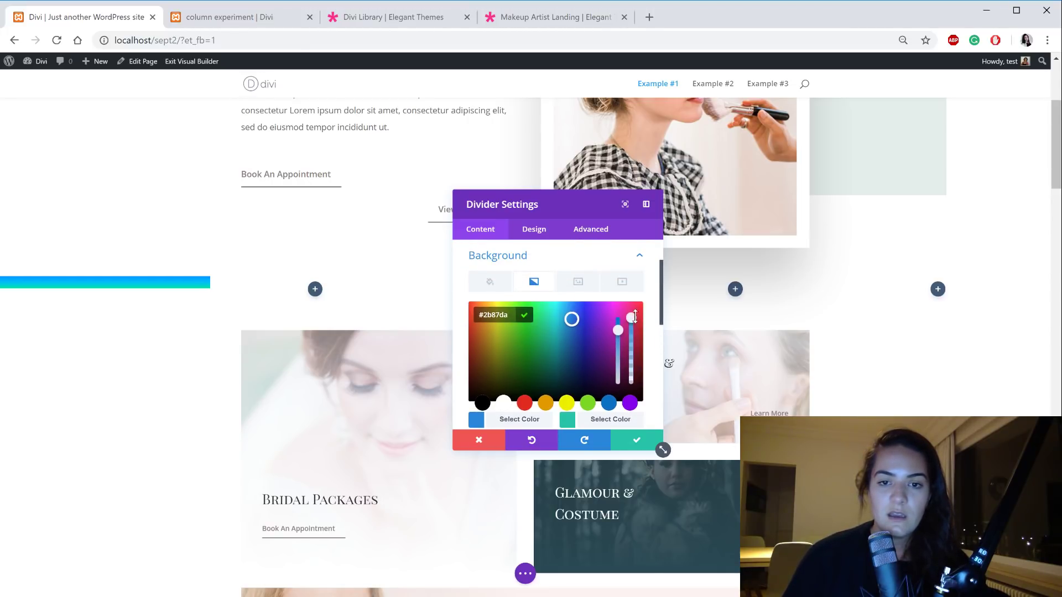
{"action": "left_click", "coordinate": [500, 405]}
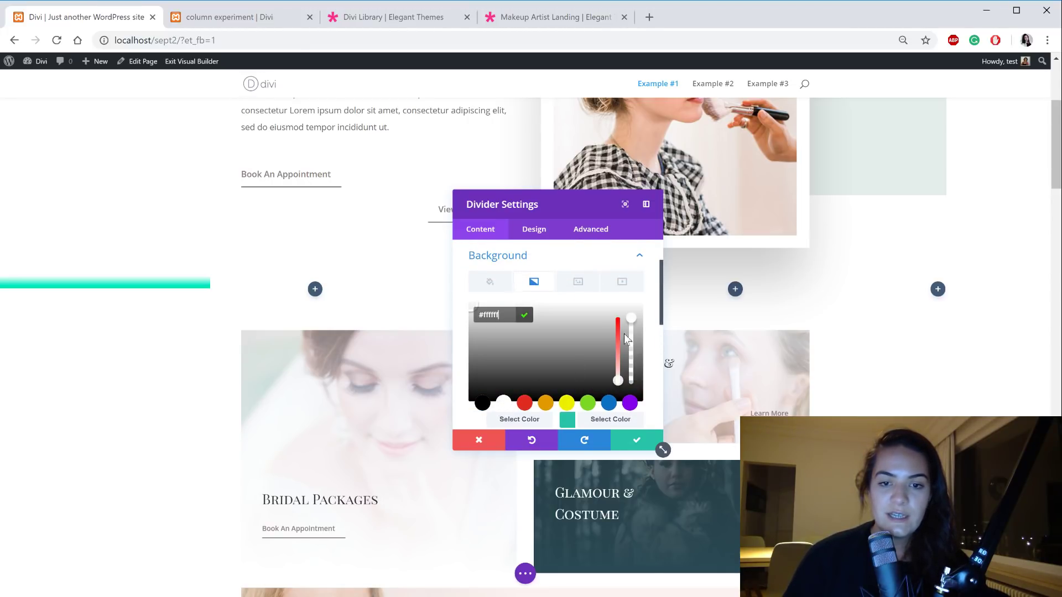
{"action": "left_click_drag", "start_coordinate": [629, 316], "coordinate": [631, 381]}
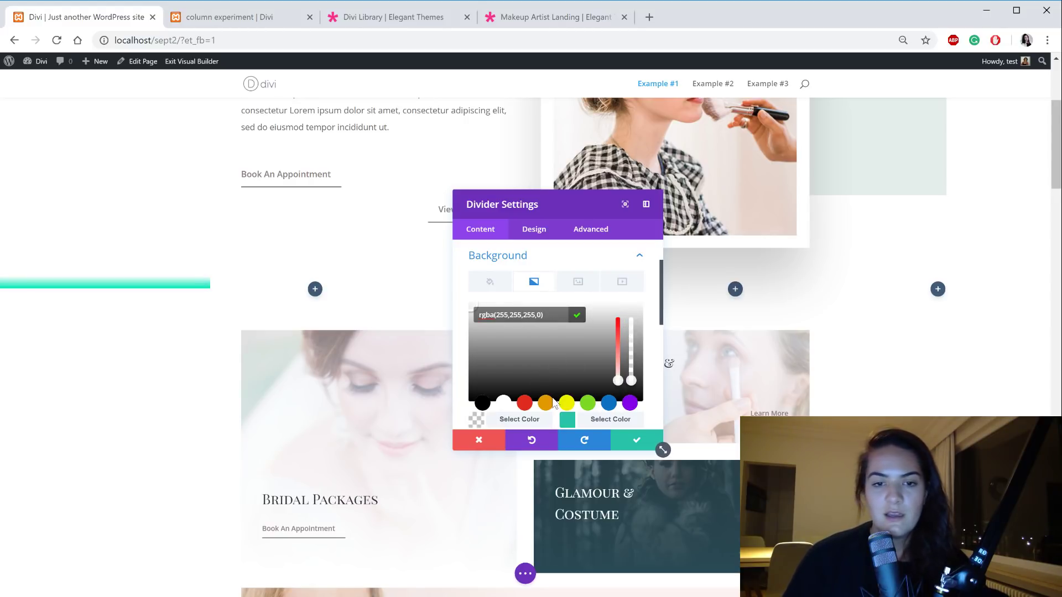
{"action": "left_click", "coordinate": [648, 380]}
Step: Set the divider gradient's second color to rgba(176,182,219,0.34)
{"action": "scroll", "coordinate": [617, 344], "scroll_direction": "down", "scroll_amount": 2}
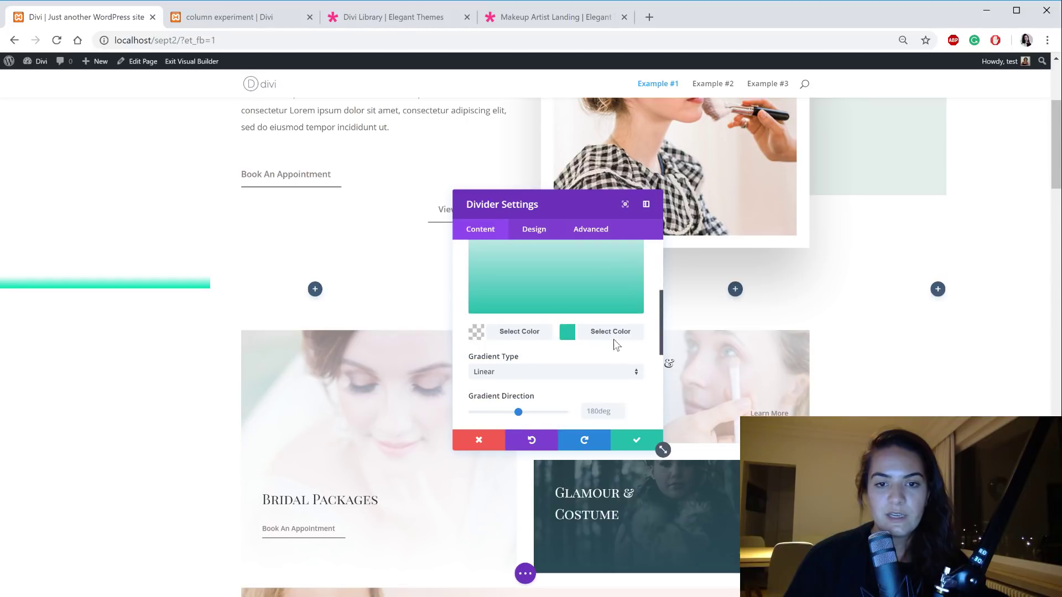
{"action": "left_click", "coordinate": [611, 333]}
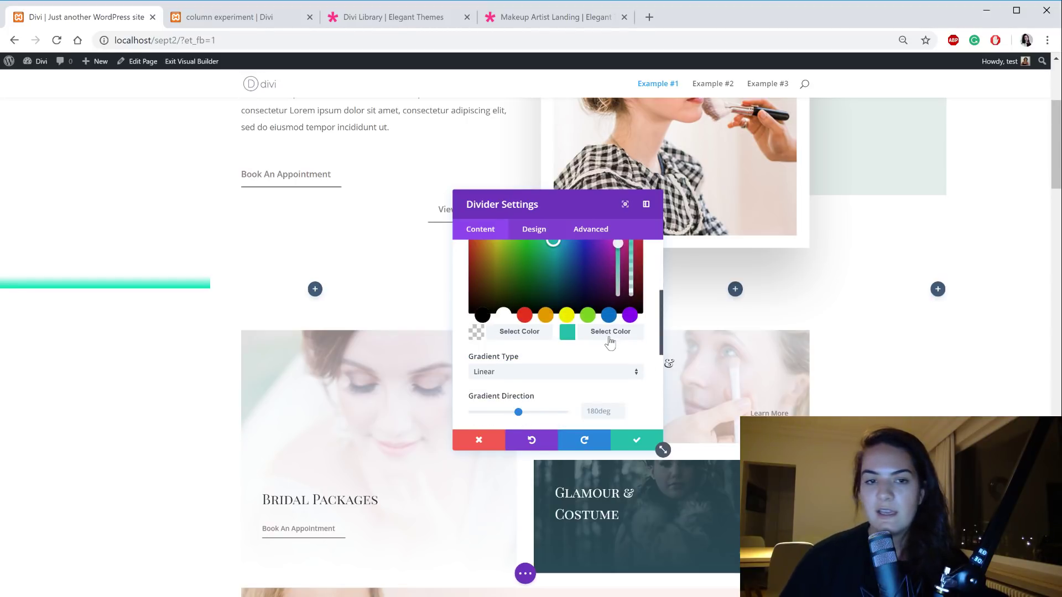
{"action": "left_click", "coordinate": [659, 287]}
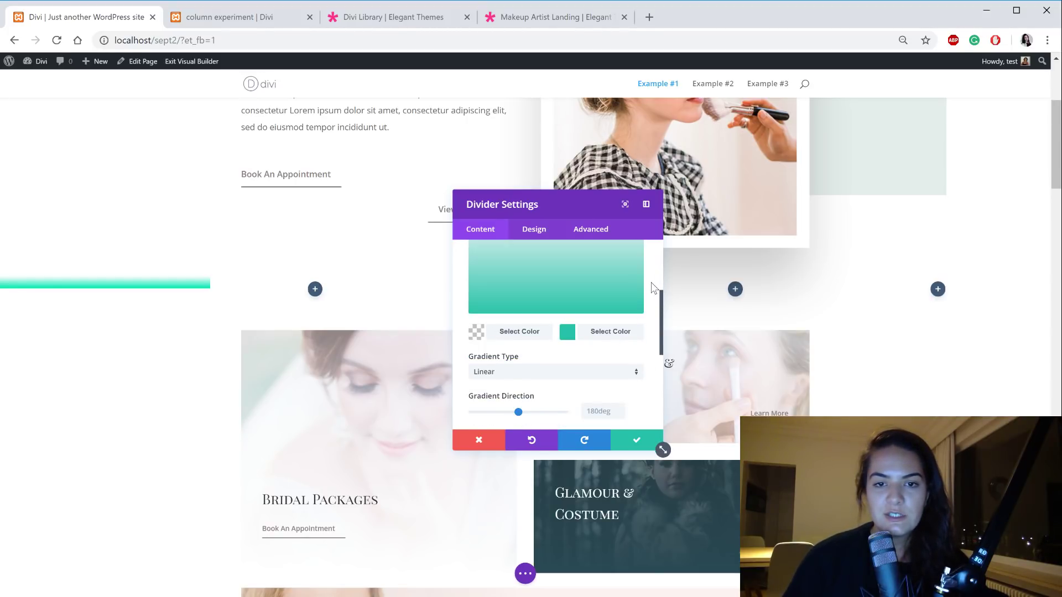
{"action": "scroll", "coordinate": [647, 363], "scroll_direction": "up", "scroll_amount": 2}
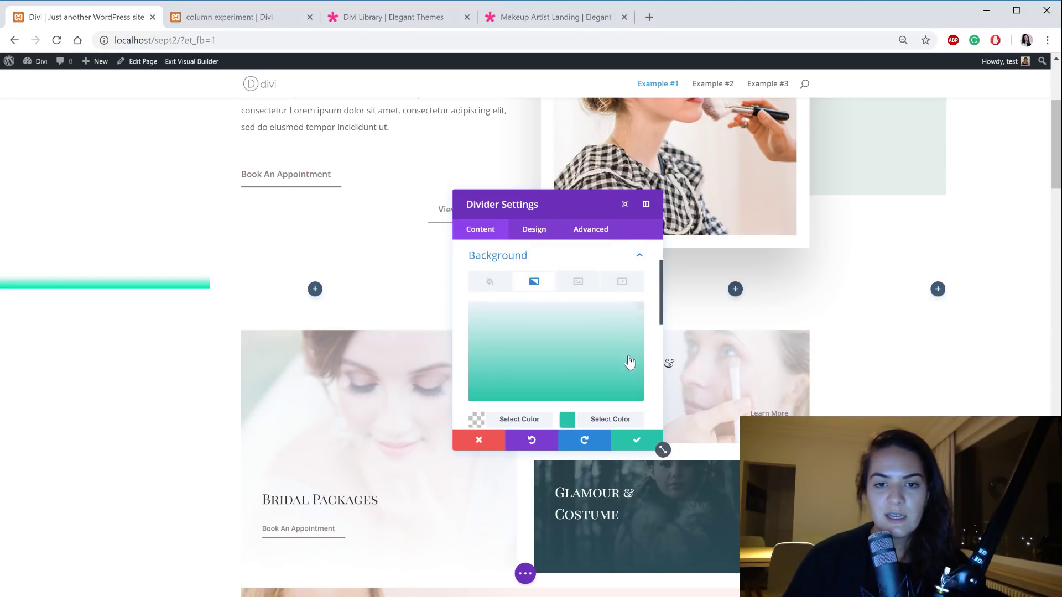
{"action": "left_click", "coordinate": [600, 421]}
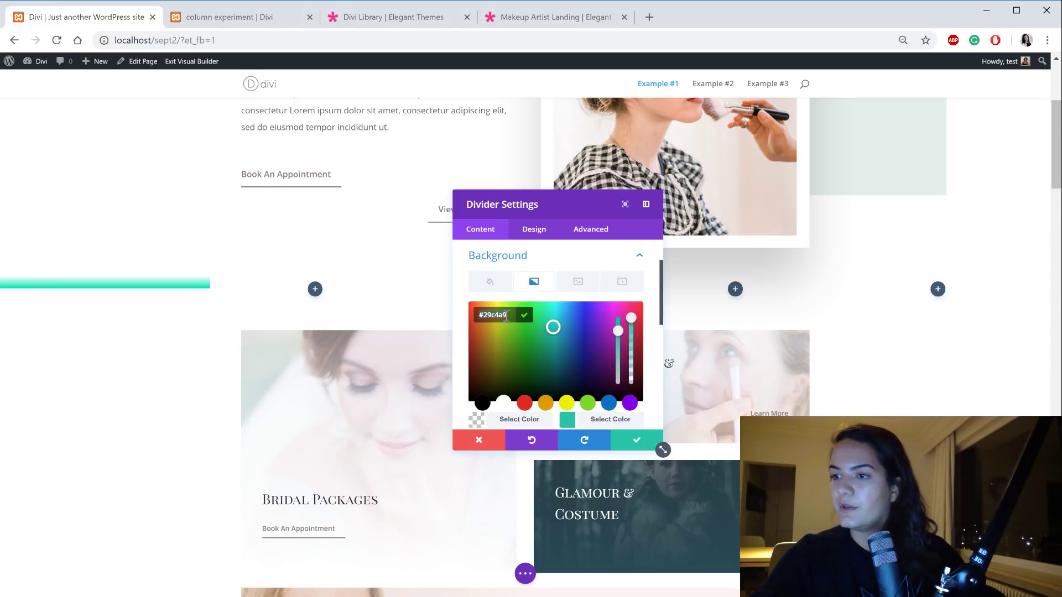
{"action": "key", "text": "ctrl+a"}
{"action": "type", "text": "rg"}
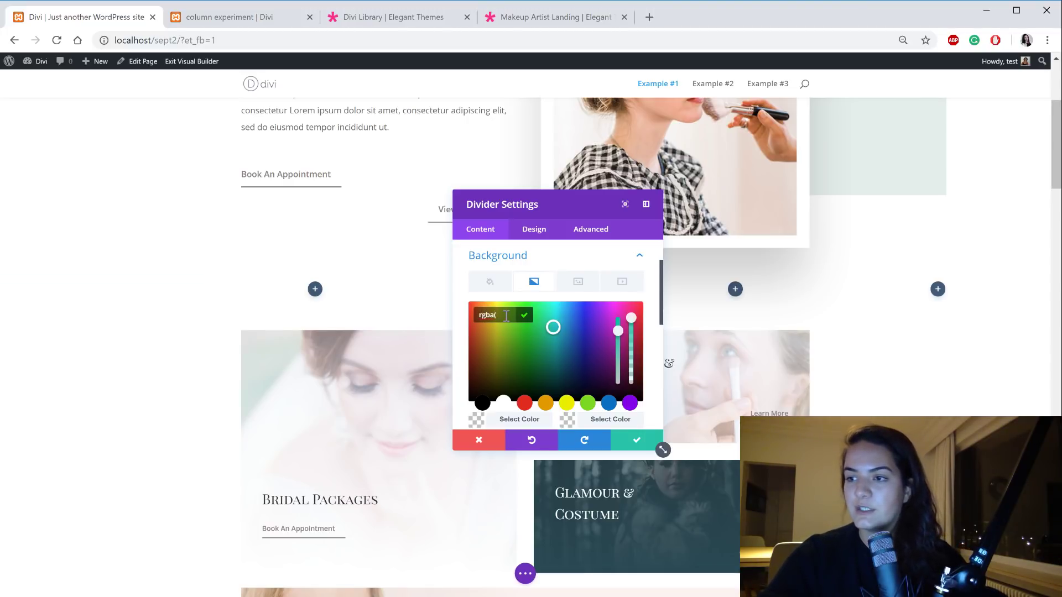
{"action": "type", "text": "ba(176"}
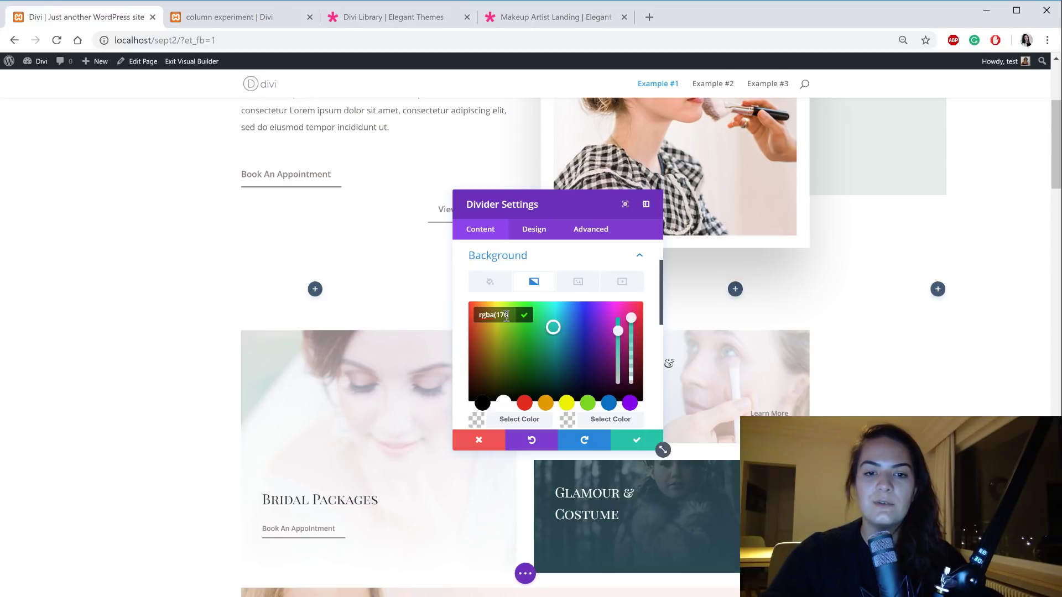
{"action": "type", "text": ","}
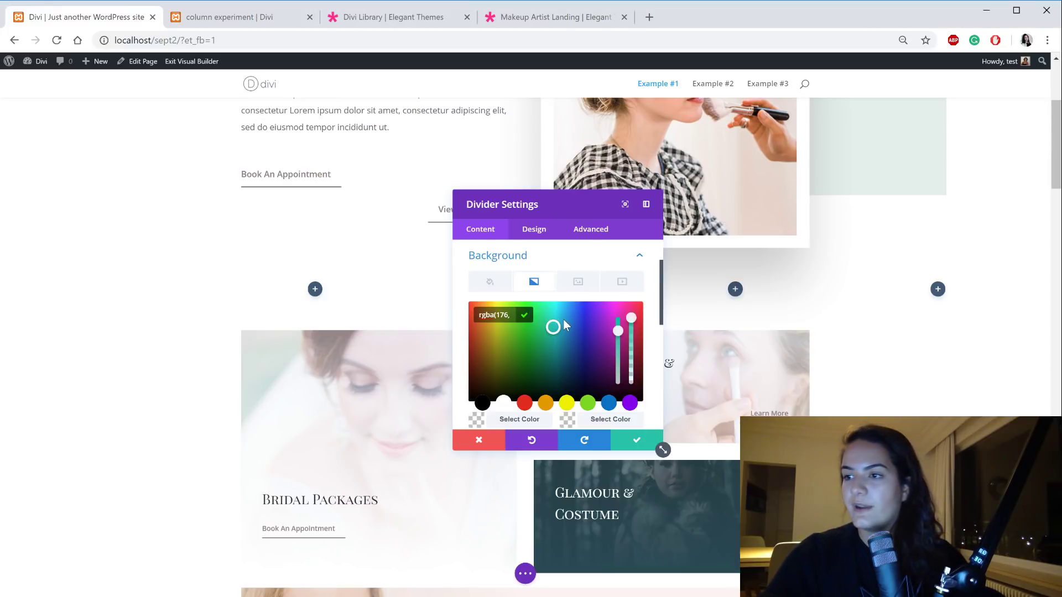
{"action": "type", "text": "18"}
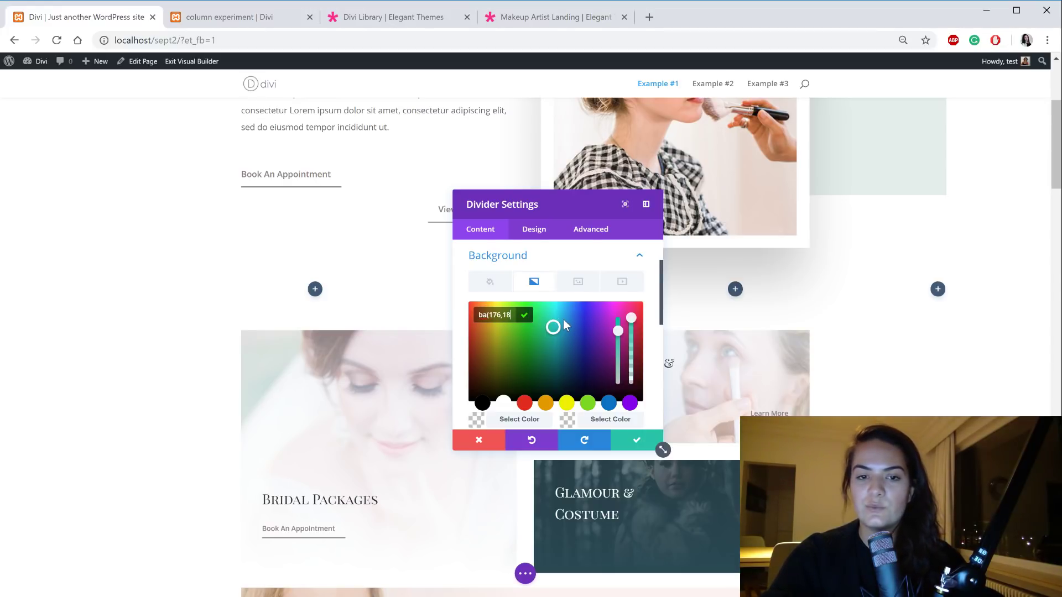
{"action": "type", "text": "2,"}
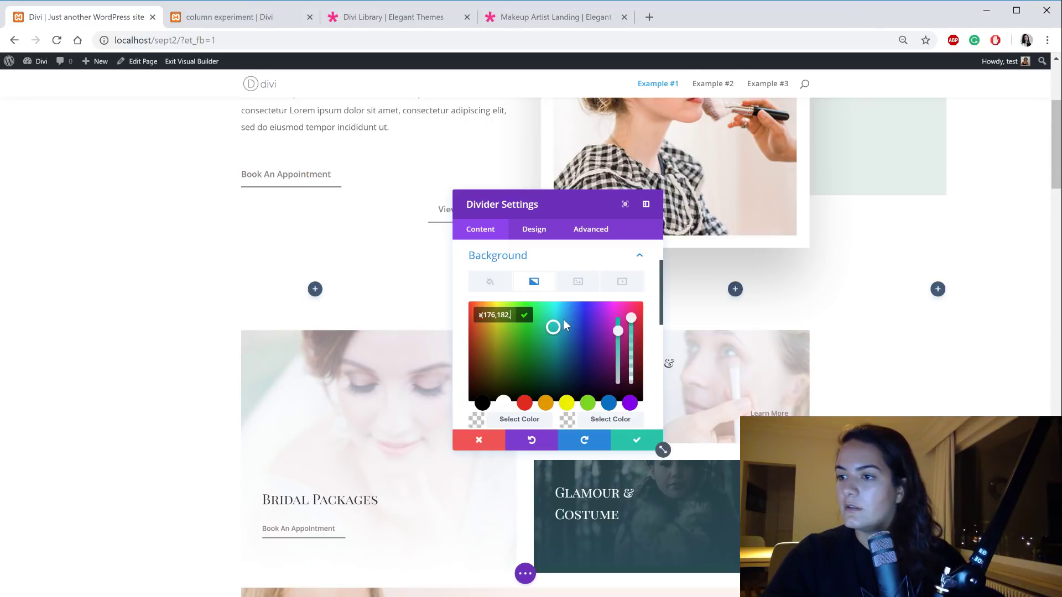
{"action": "type", "text": "219"}
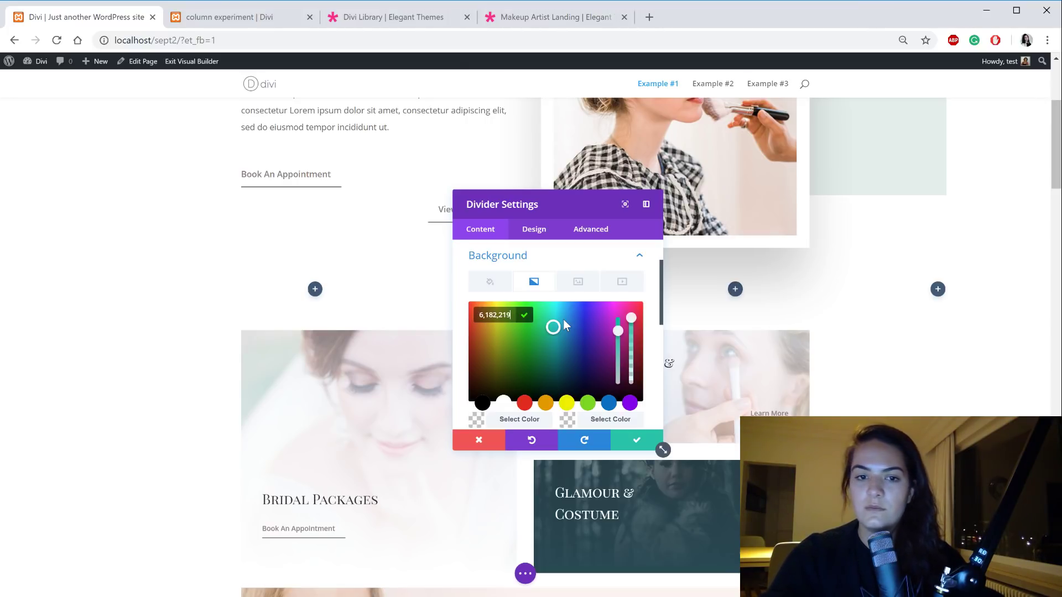
{"action": "type", "text": ",0,"}
{"action": "type", "text": "34)"}
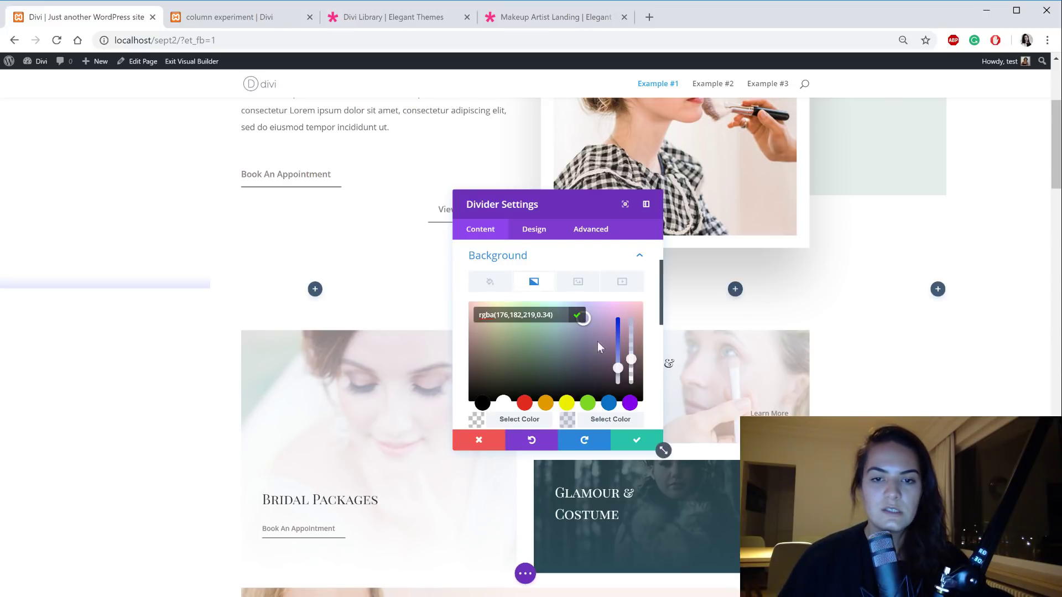
Step: Set the divider's top custom margin to -120px in its spacing settings
{"action": "scroll", "coordinate": [557, 360], "scroll_direction": "down", "scroll_amount": 3}
{"action": "scroll", "coordinate": [556, 359], "scroll_direction": "down", "scroll_amount": 1}
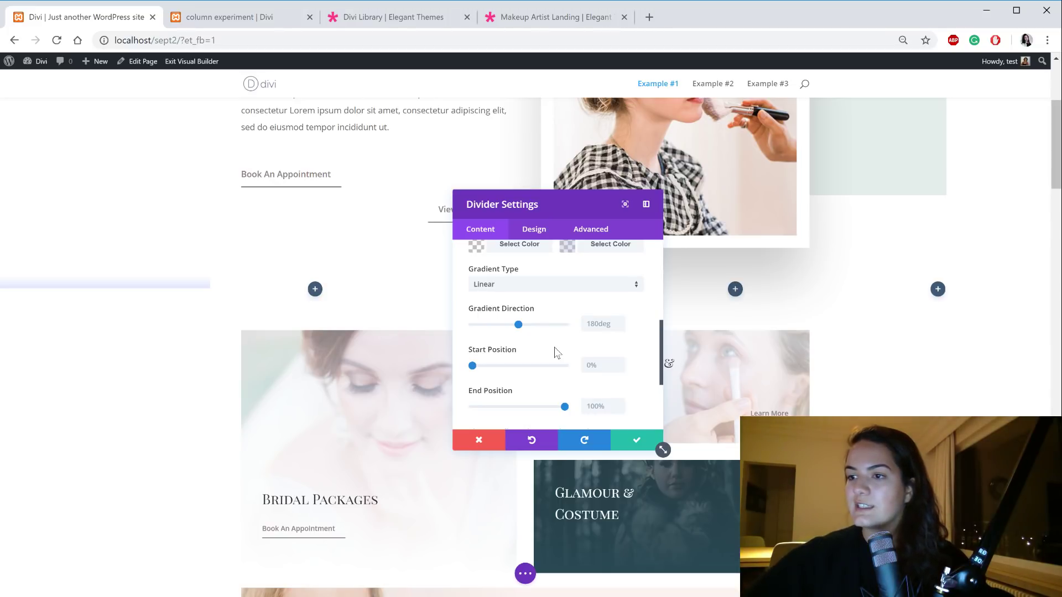
{"action": "left_click", "coordinate": [538, 238]}
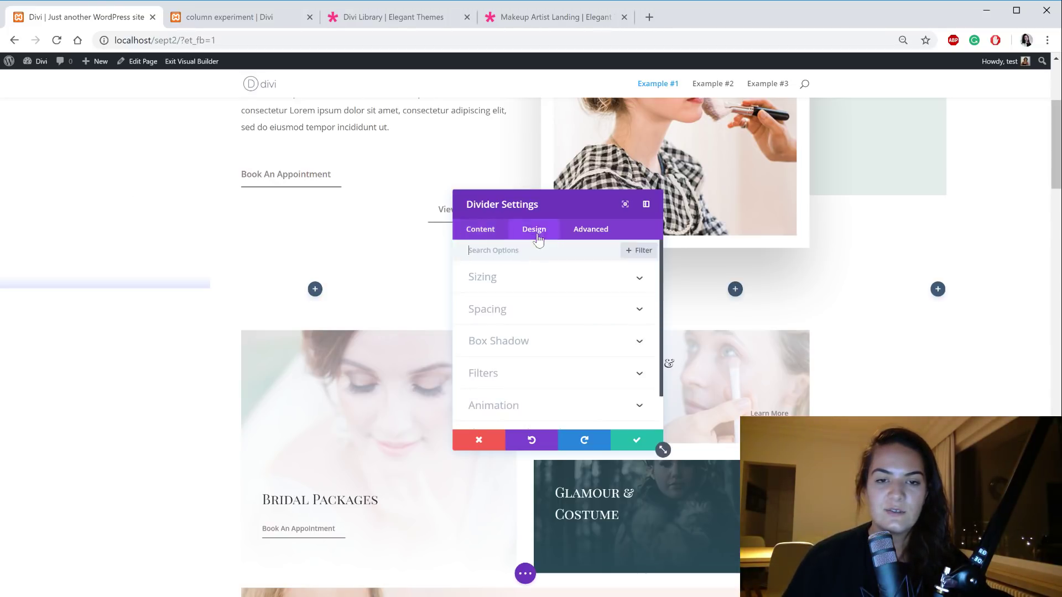
{"action": "left_click", "coordinate": [536, 310]}
{"action": "left_click", "coordinate": [481, 293]}
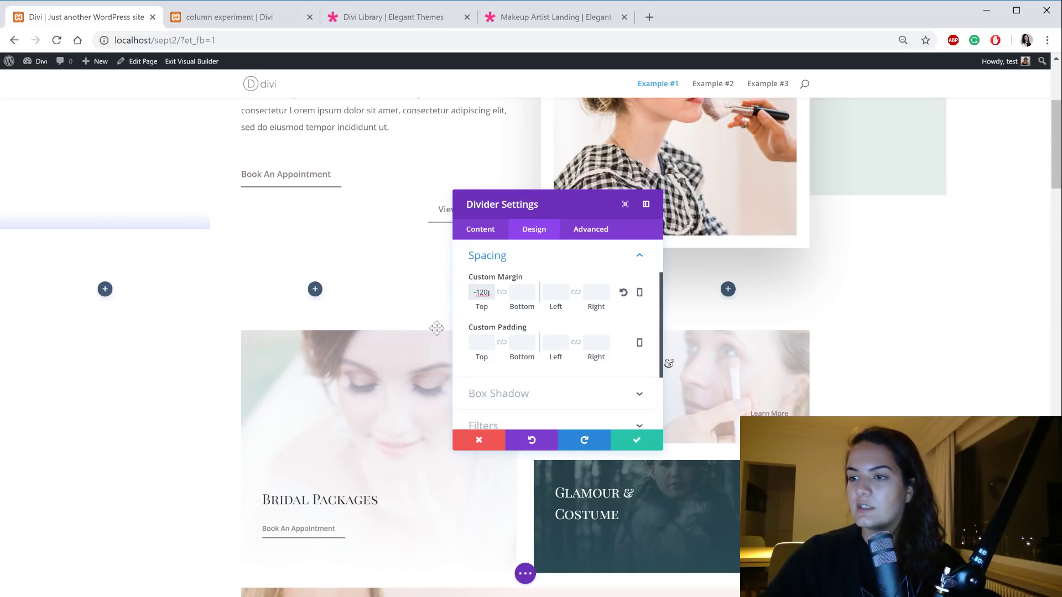
Step: Set the divider's linked top and bottom custom padding to 120px and save the module
{"action": "left_click", "coordinate": [470, 338]}
{"action": "key", "text": "Delete"}
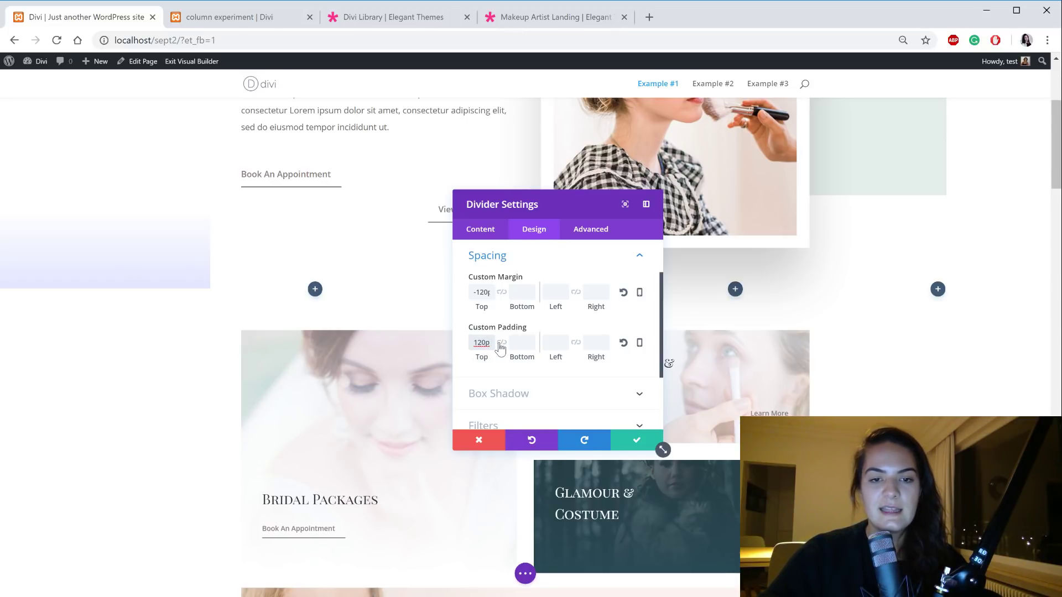
{"action": "left_click", "coordinate": [501, 343]}
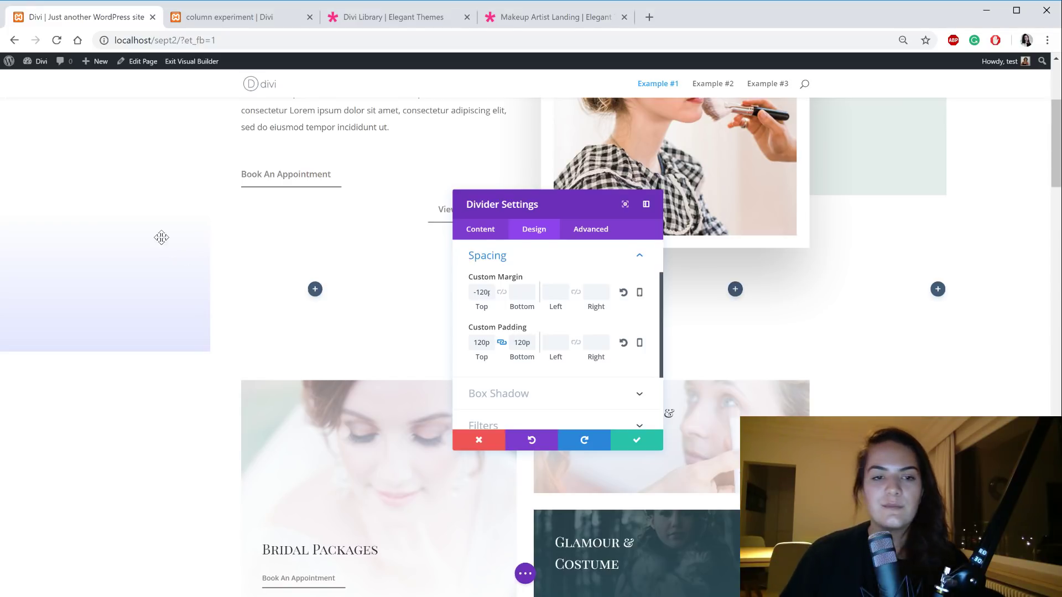
{"action": "left_click", "coordinate": [620, 448]}
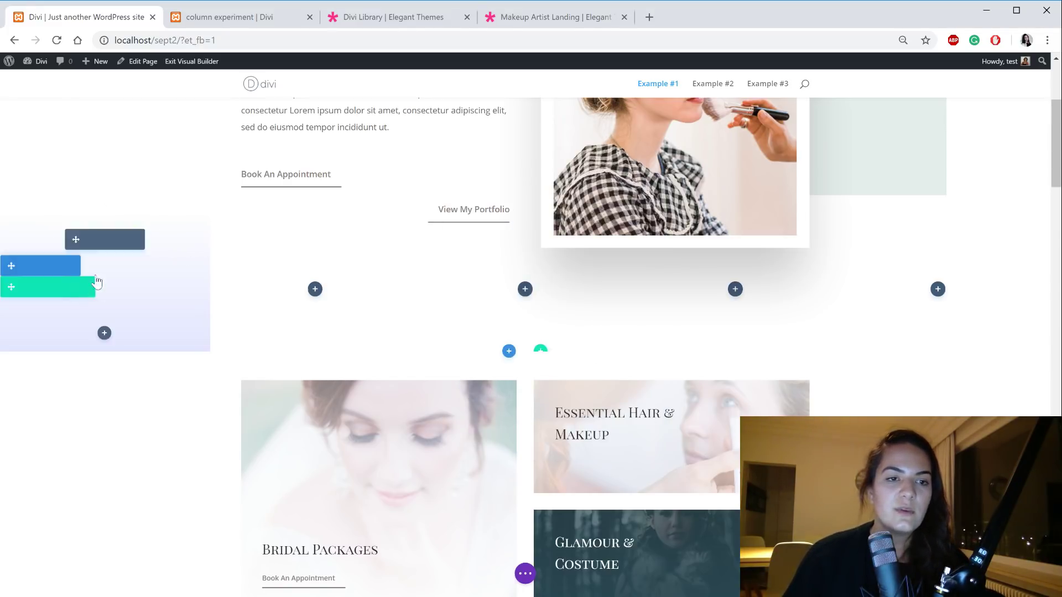
Step: Duplicate the first column's divider and move the copy into the second column
{"action": "left_click", "coordinate": [106, 241]}
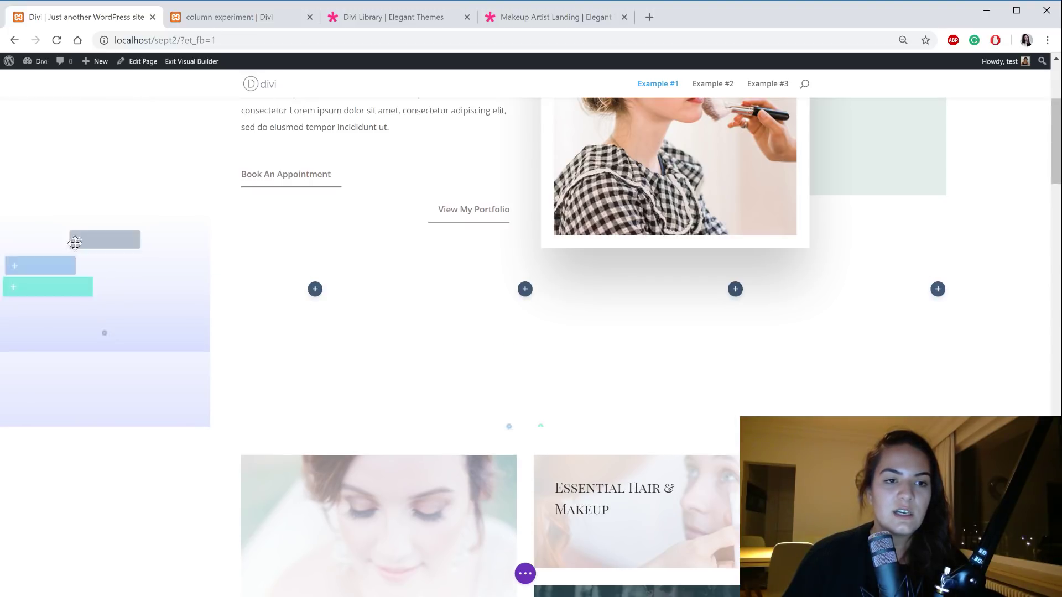
{"action": "left_click_drag", "start_coordinate": [75, 240], "coordinate": [338, 281]}
Step: Check how the second column's gradient looks on the column experiment page, and return to the localhost/sept2 page
{"action": "left_click", "coordinate": [241, 16]}
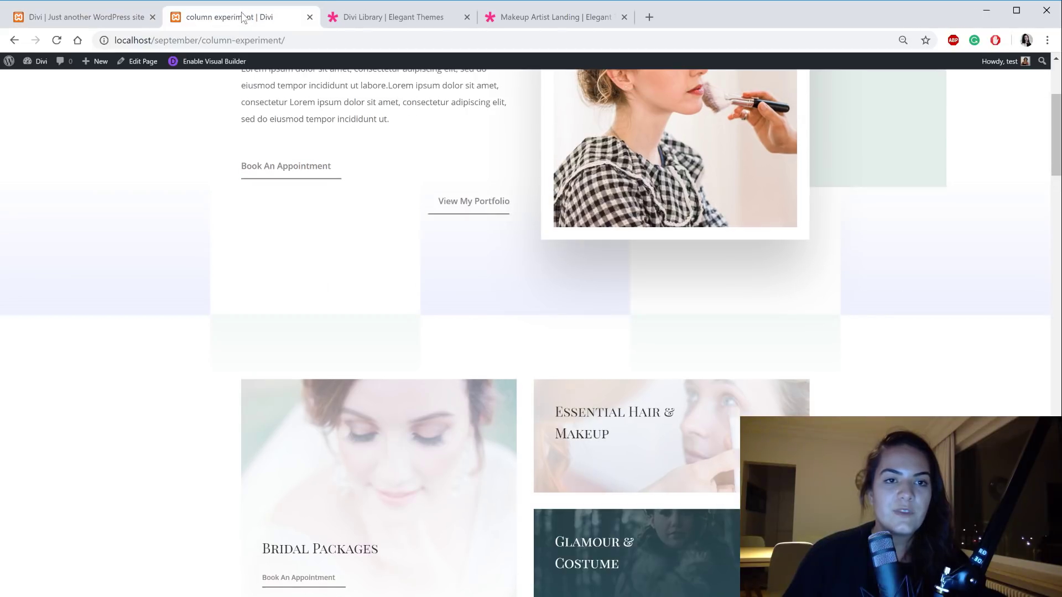
{"action": "scroll", "coordinate": [470, 277], "scroll_direction": "down", "scroll_amount": 2}
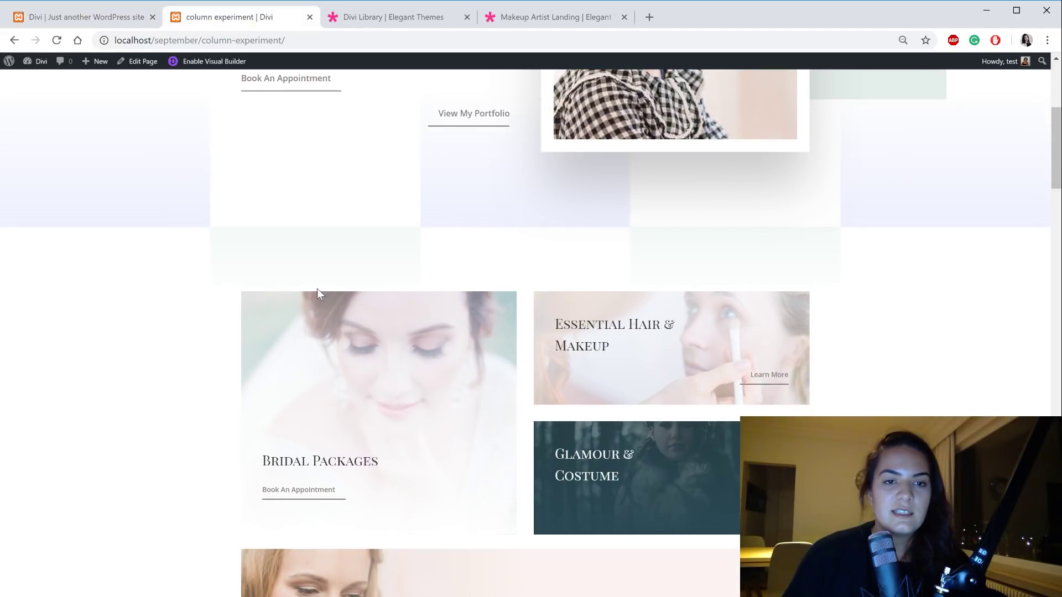
{"action": "left_click", "coordinate": [51, 19]}
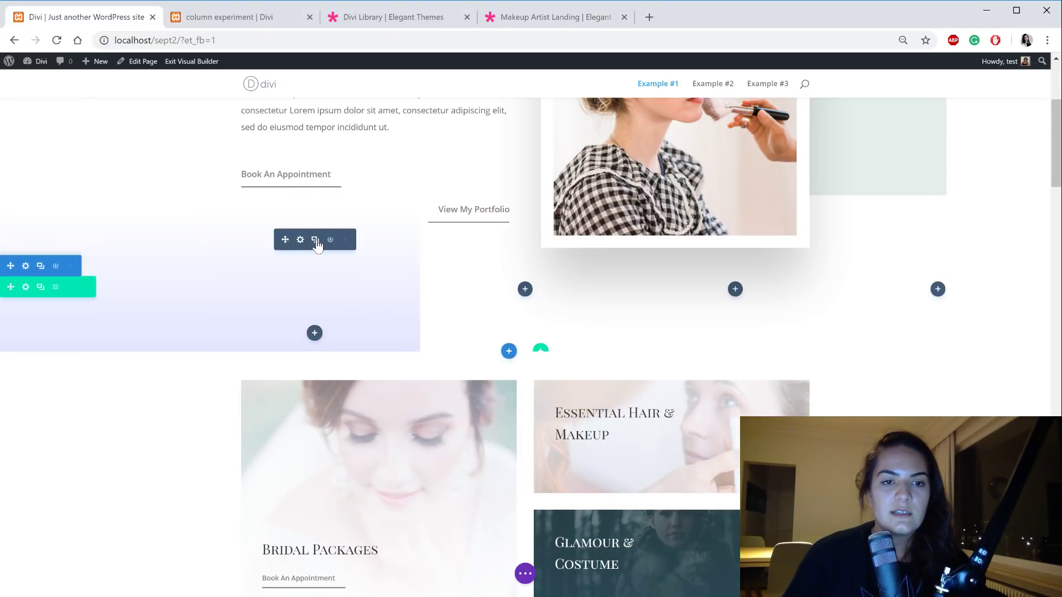
Step: Swap the two background gradient colors of the divider in the second column
{"action": "left_click", "coordinate": [300, 239]}
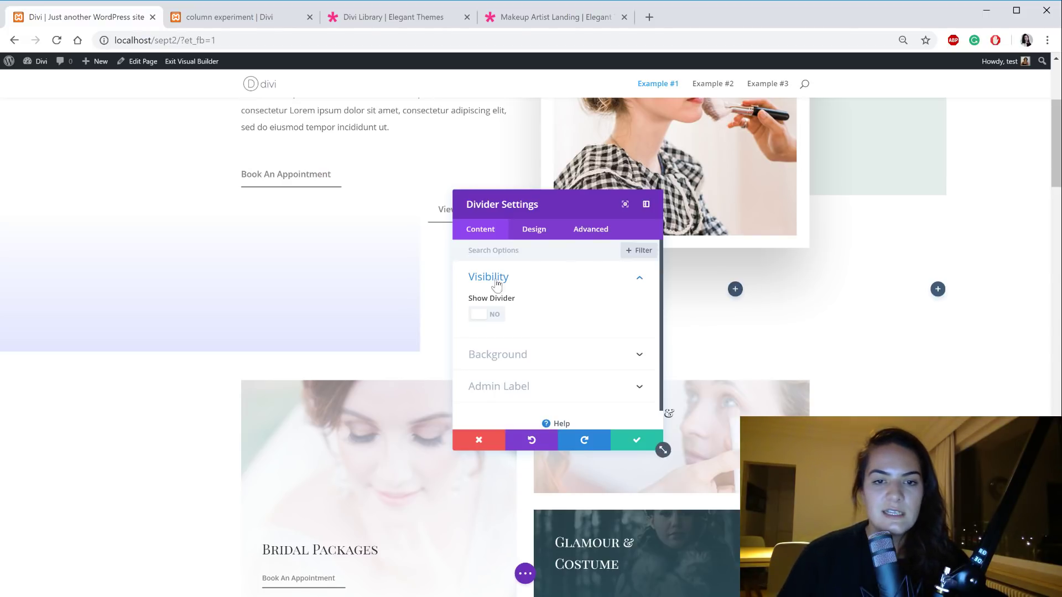
{"action": "left_click", "coordinate": [532, 354]}
{"action": "left_click", "coordinate": [537, 335]}
{"action": "scroll", "coordinate": [589, 335], "scroll_direction": "down", "scroll_amount": 2}
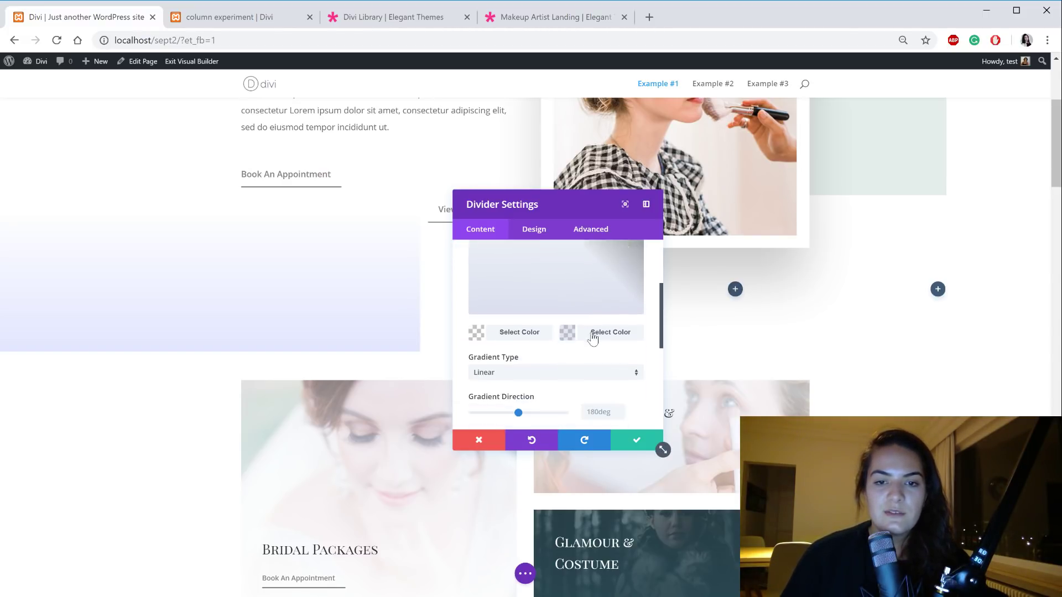
{"action": "scroll", "coordinate": [574, 348], "scroll_direction": "up", "scroll_amount": 2}
{"action": "scroll", "coordinate": [574, 349], "scroll_direction": "down", "scroll_amount": 2}
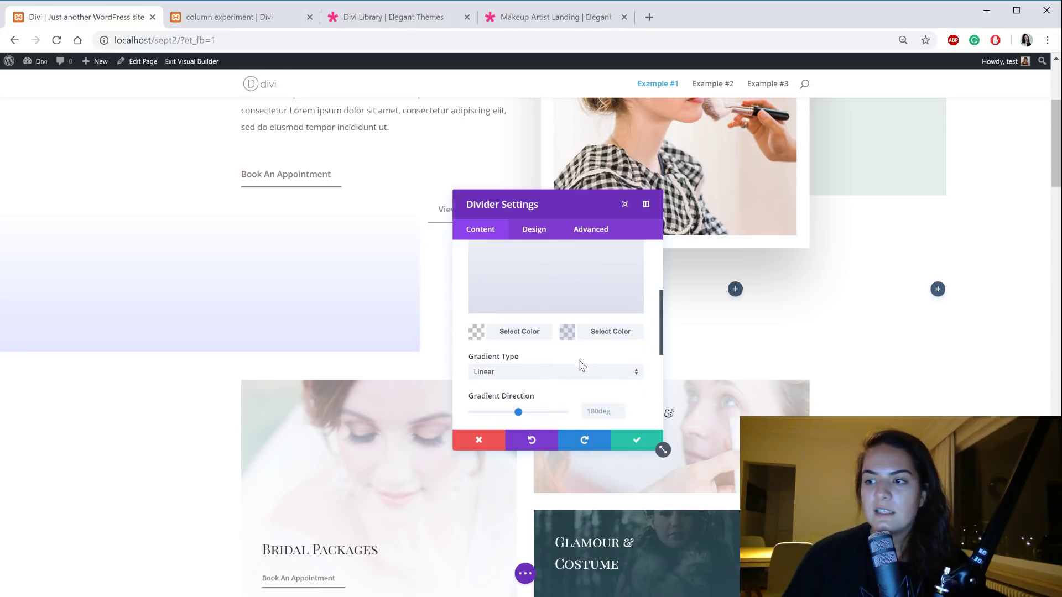
{"action": "scroll", "coordinate": [509, 362], "scroll_direction": "up", "scroll_amount": 2}
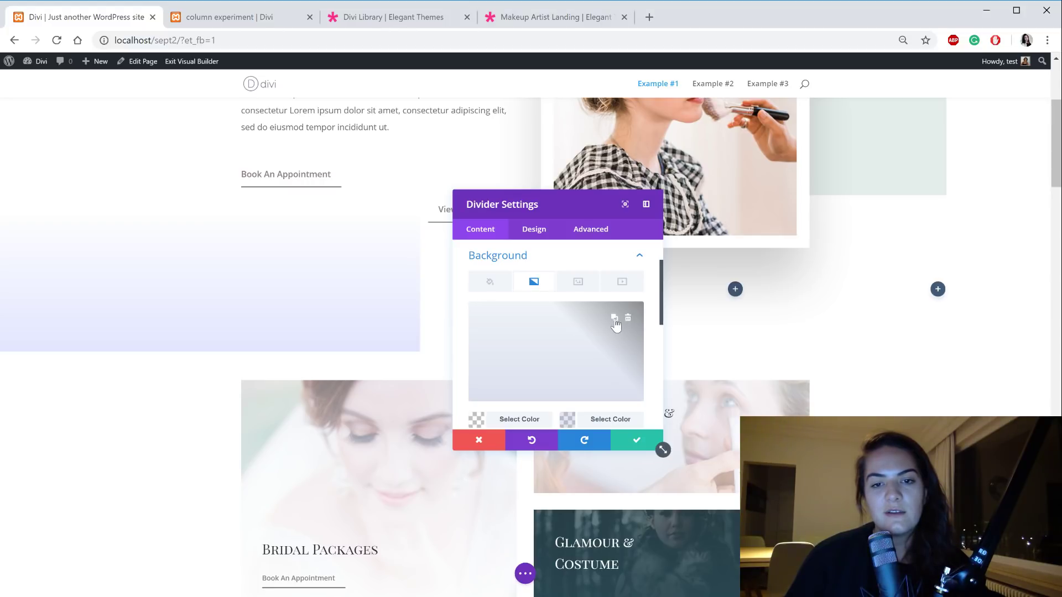
{"action": "left_click", "coordinate": [614, 319]}
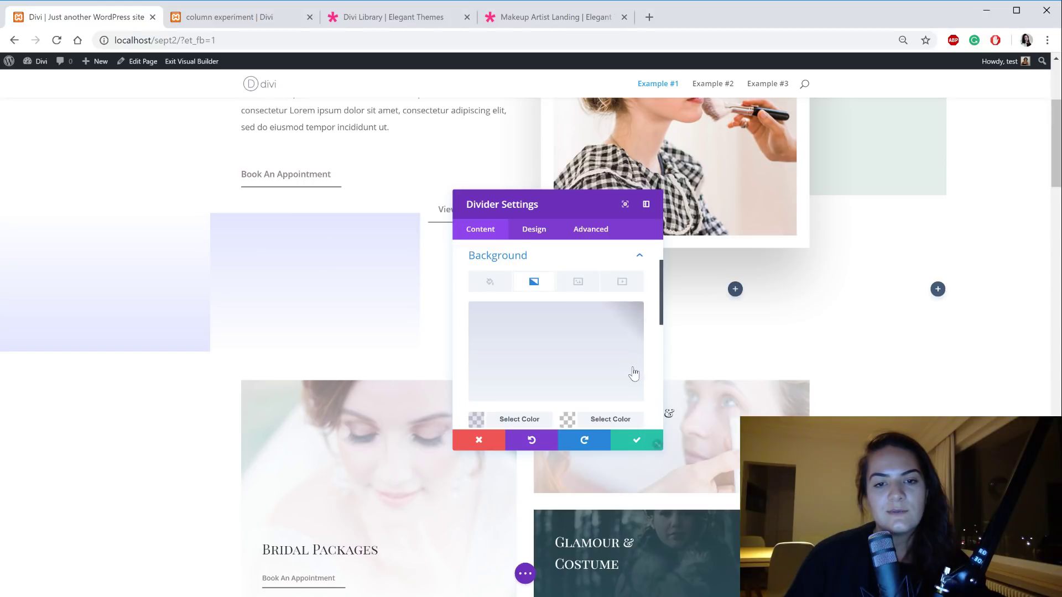
{"action": "scroll", "coordinate": [528, 421], "scroll_direction": "down", "scroll_amount": 2}
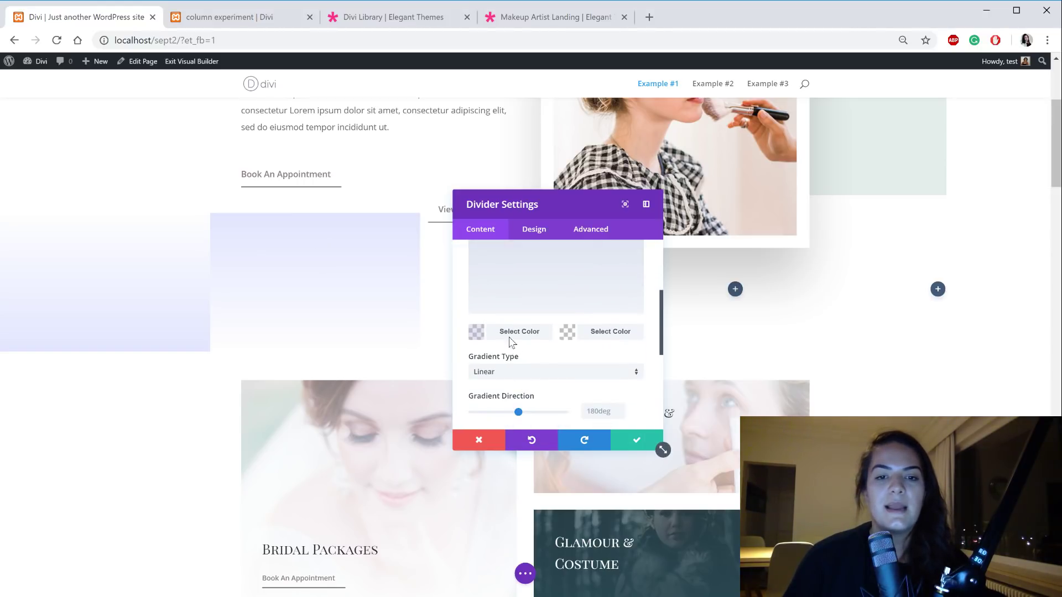
Step: Set the first background gradient color of the second column's divider to rgba(229,237,234,0.58)
{"action": "left_click", "coordinate": [514, 333]}
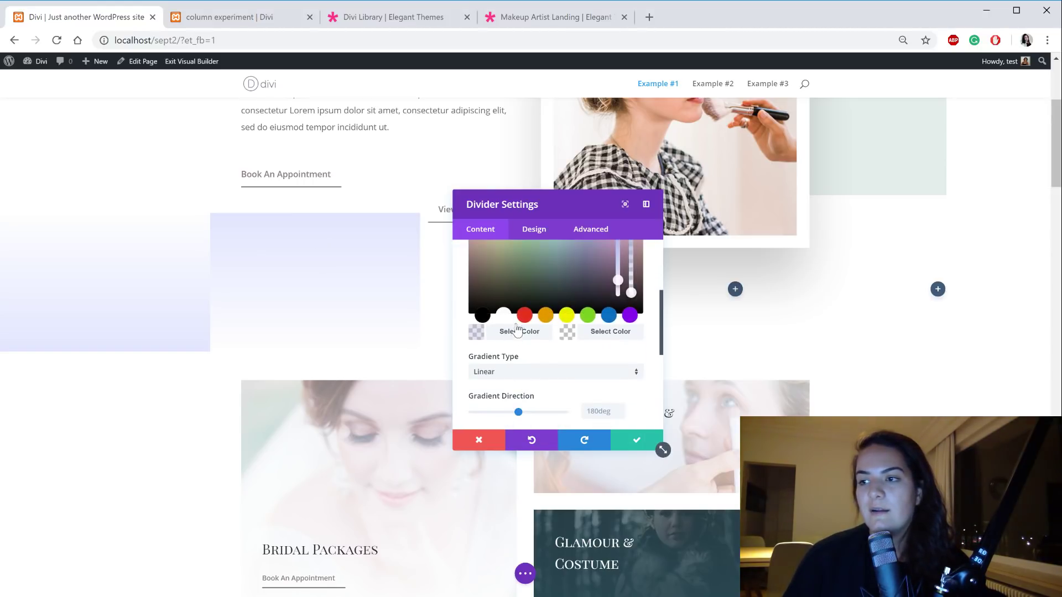
{"action": "scroll", "coordinate": [518, 327], "scroll_direction": "up", "scroll_amount": 2}
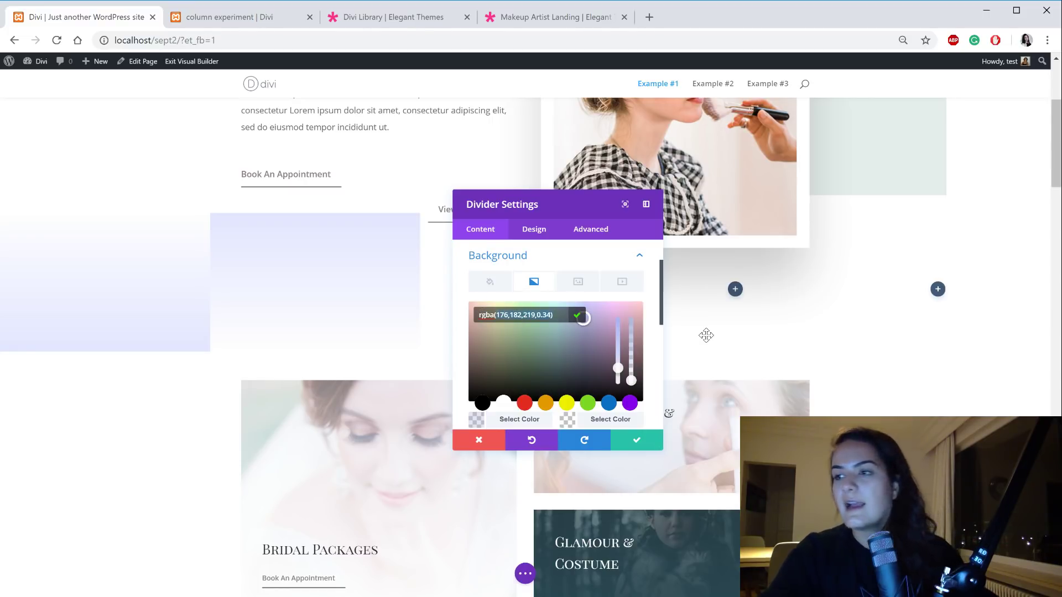
{"action": "key", "text": "ctrl+a"}
{"action": "type", "text": "rgba(229"}
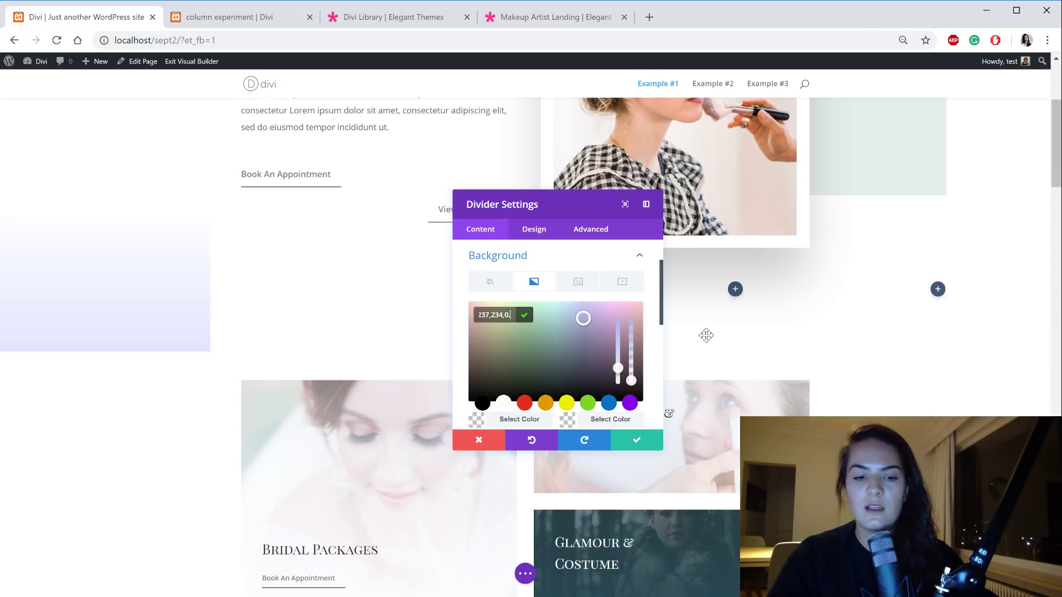
{"action": "type", "text": ")"}
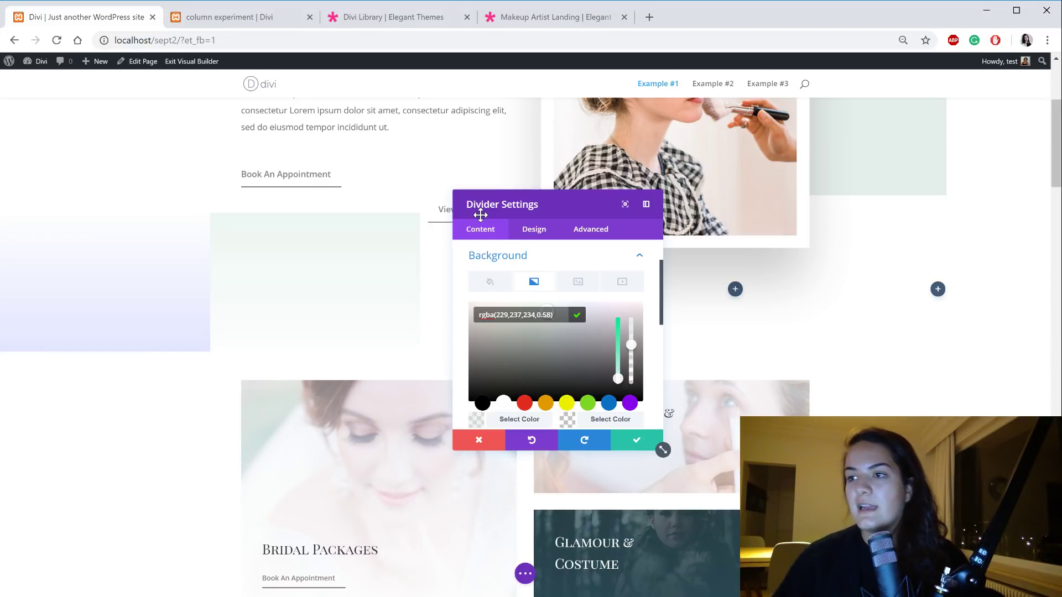
Step: Set the second column divider's top custom margin to 142px and save the module
{"action": "left_click", "coordinate": [535, 229]}
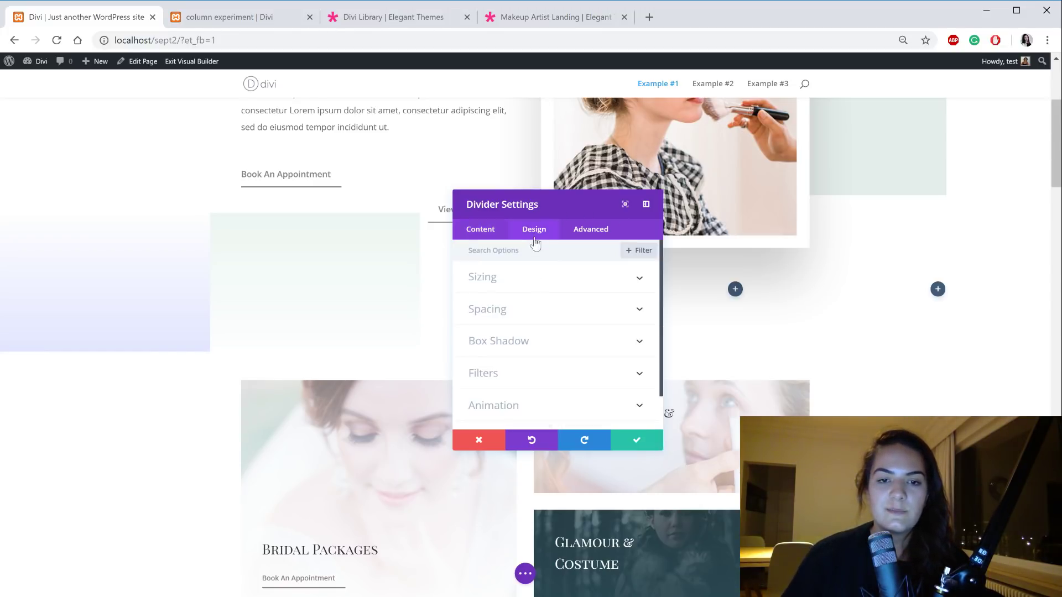
{"action": "left_click", "coordinate": [534, 316]}
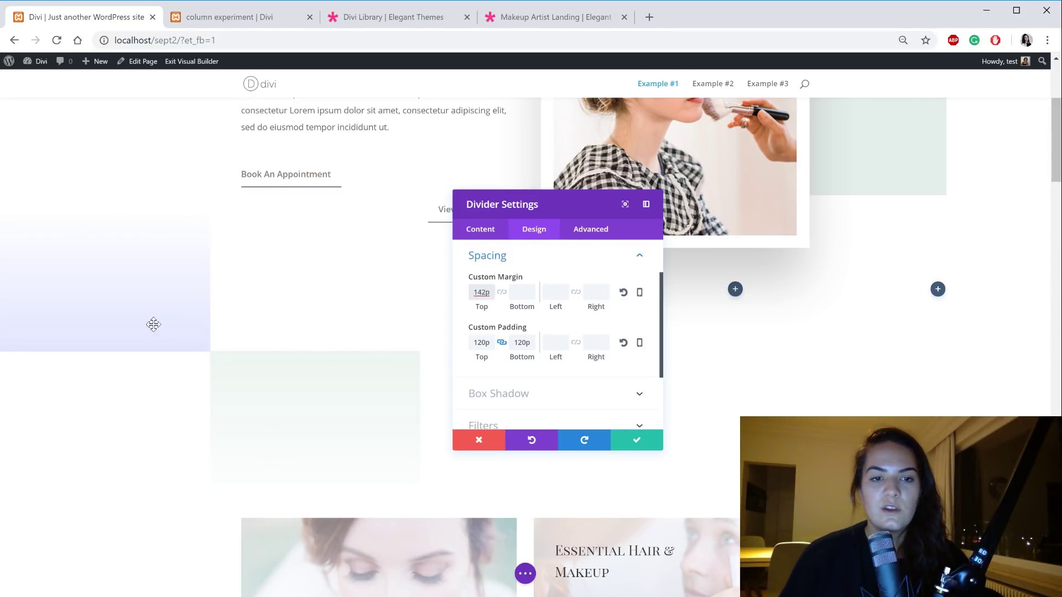
{"action": "left_click", "coordinate": [653, 448]}
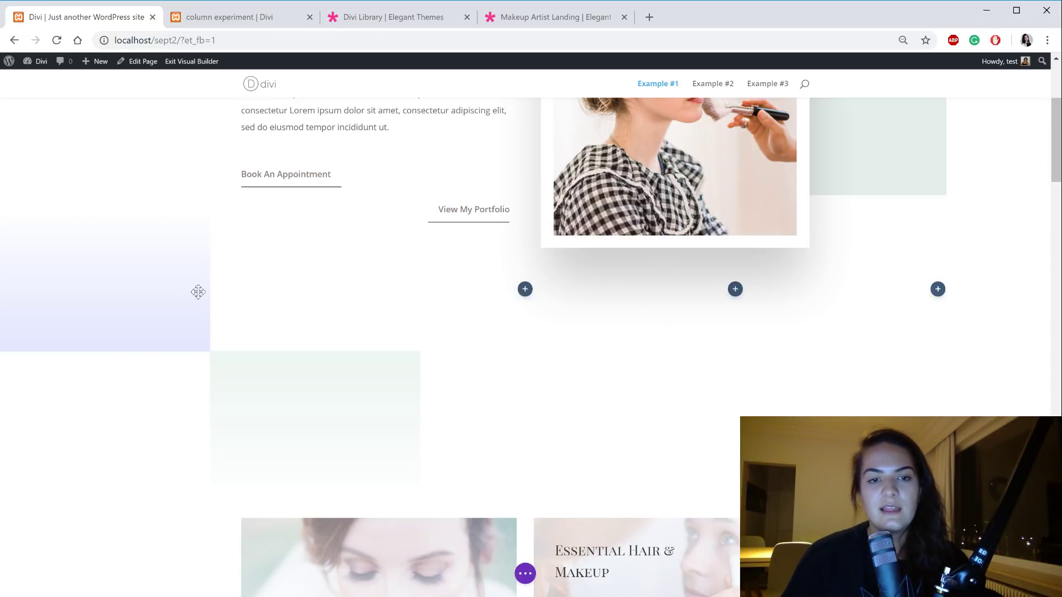
Step: Duplicate the first column's lavender gradient divider and place copies in the third and fifth columns
{"action": "mouse_move", "coordinate": [108, 246]}
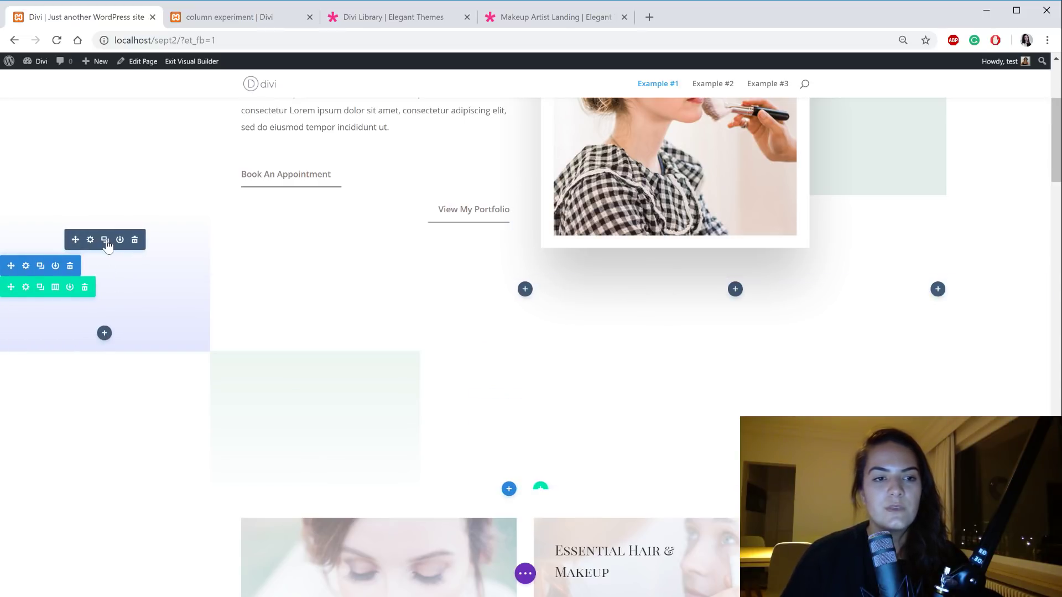
{"action": "left_click", "coordinate": [105, 240]}
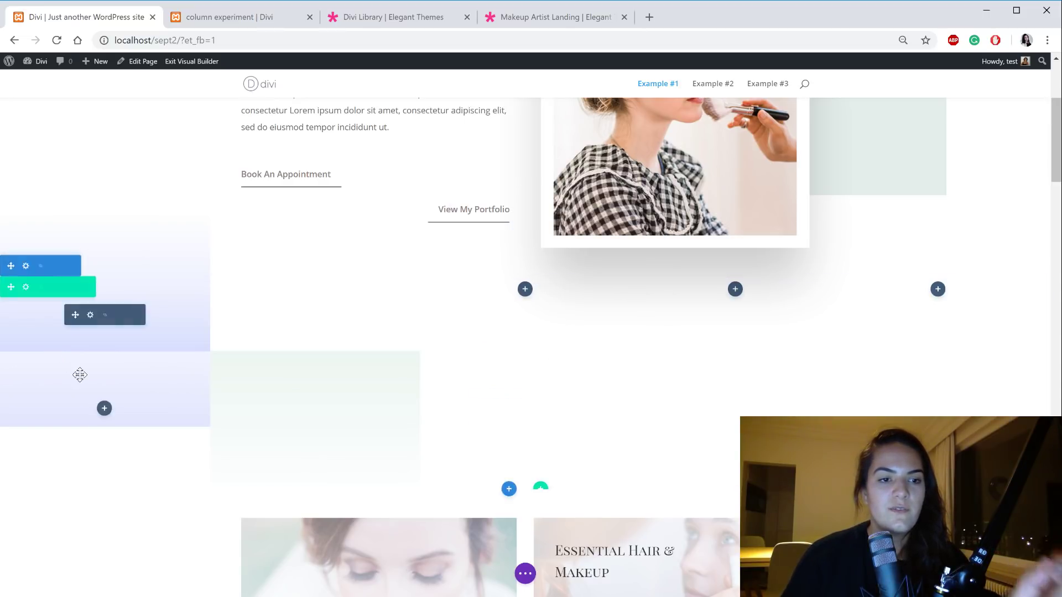
{"action": "left_click_drag", "start_coordinate": [145, 330], "coordinate": [548, 315]}
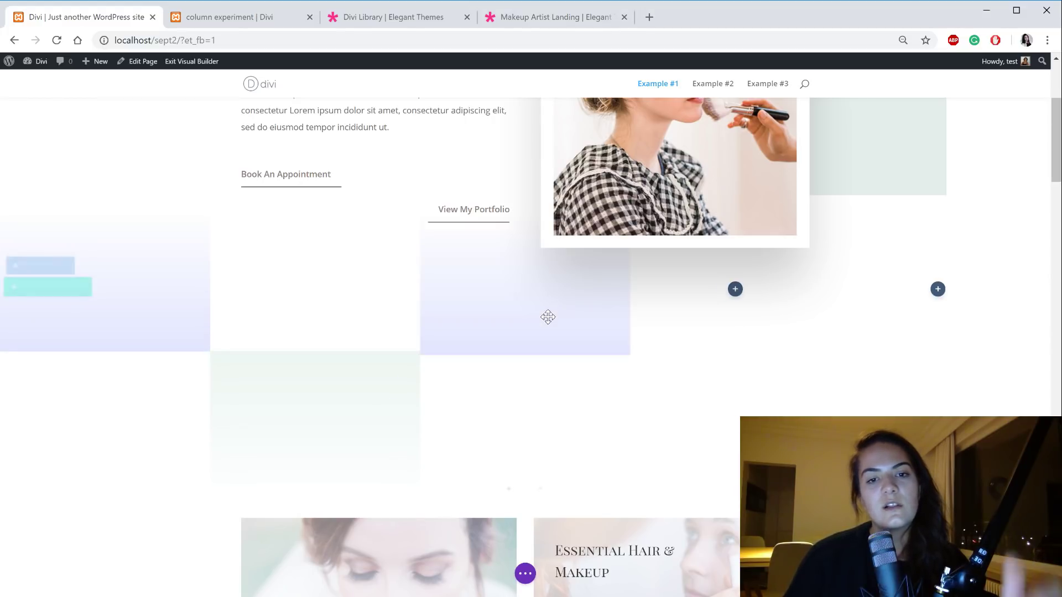
{"action": "left_click", "coordinate": [526, 244]}
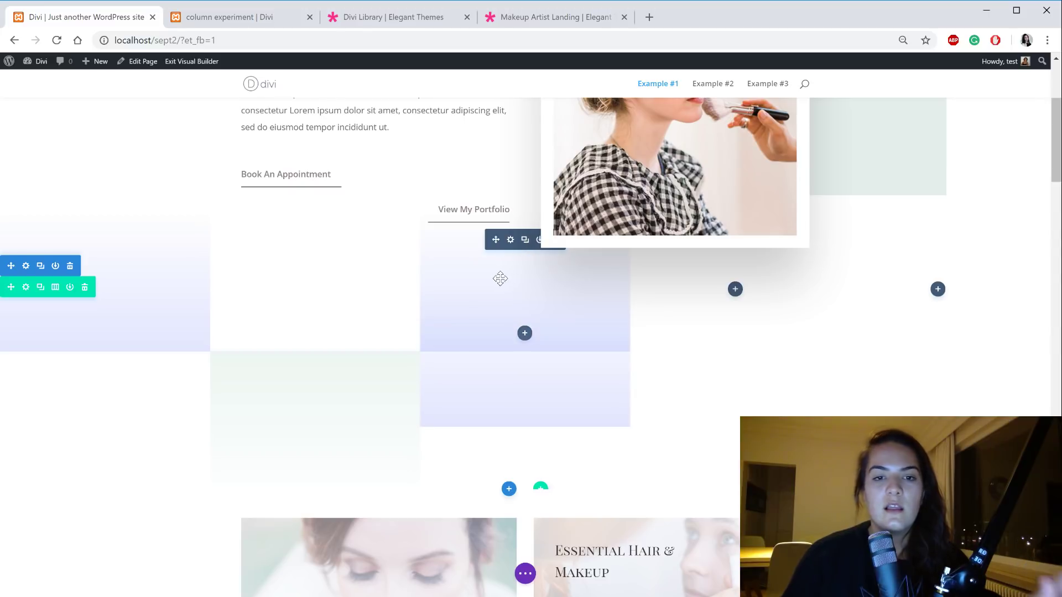
{"action": "left_click_drag", "start_coordinate": [777, 338], "coordinate": [988, 235]}
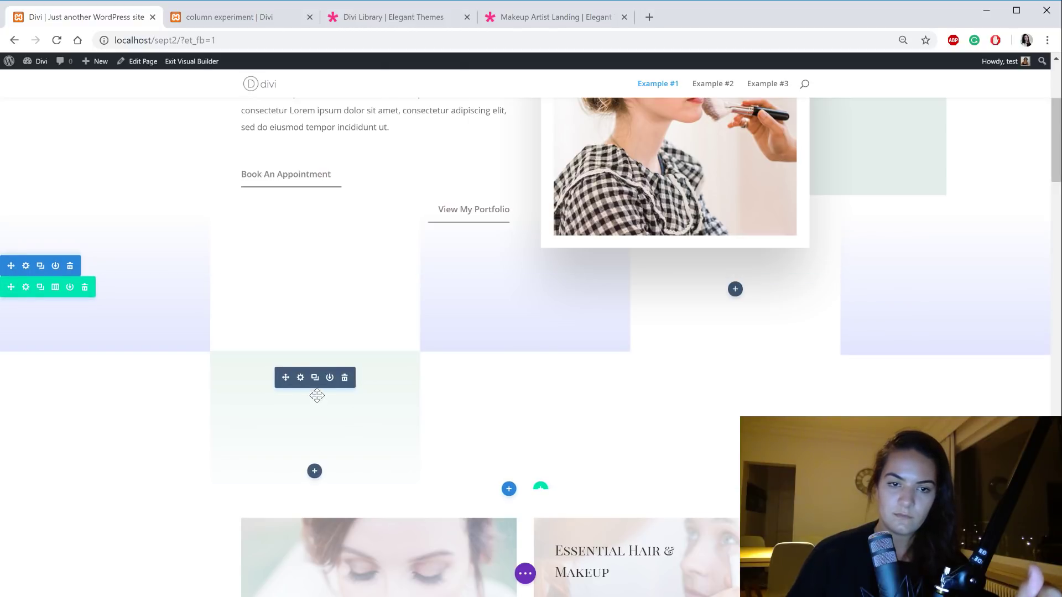
Step: Place a copy of the second column's green gradient divider in the fourth column and review the completed row
{"action": "left_click_drag", "start_coordinate": [285, 378], "coordinate": [761, 379]}
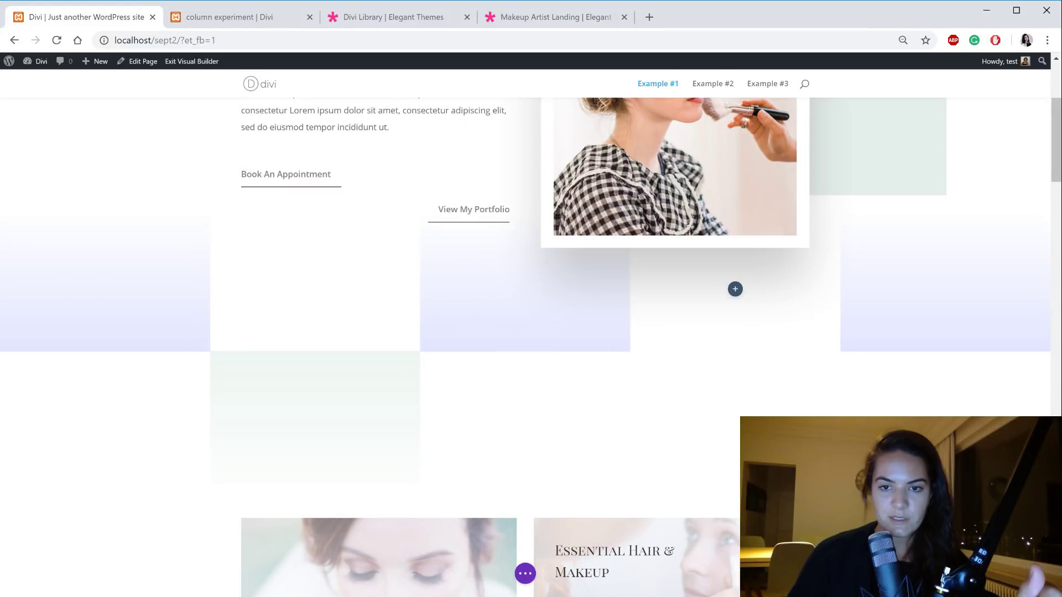
{"action": "scroll", "coordinate": [924, 410], "scroll_direction": "up", "scroll_amount": 3}
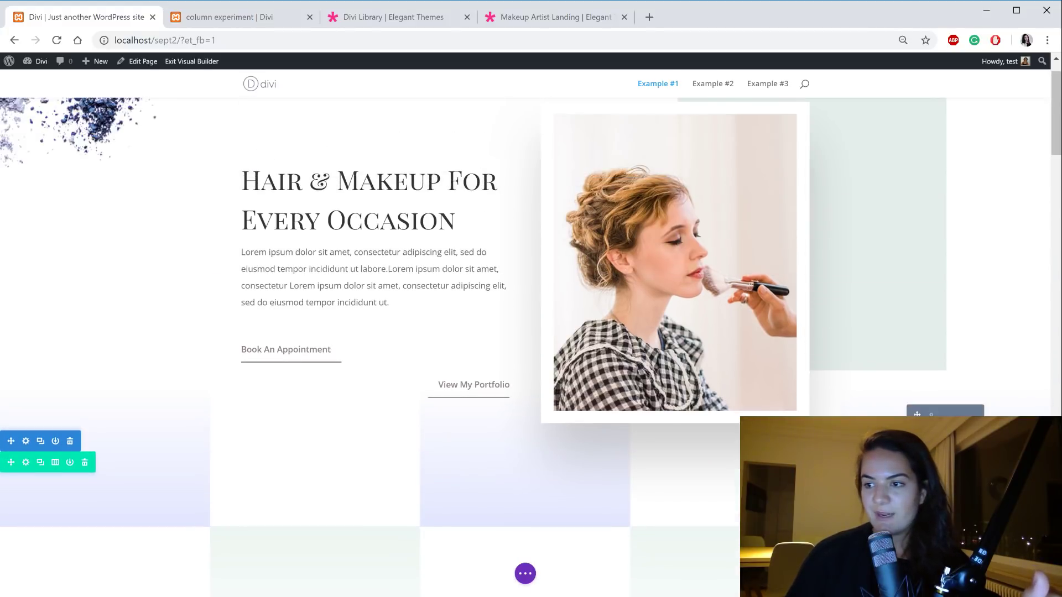
{"action": "scroll", "coordinate": [846, 407], "scroll_direction": "down", "scroll_amount": 6}
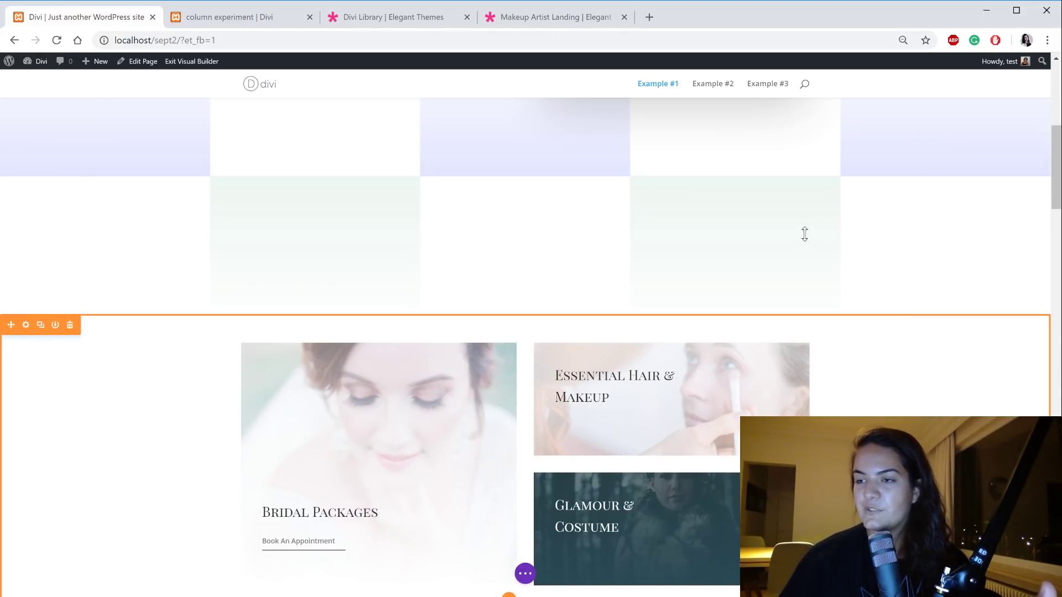
{"action": "scroll", "coordinate": [726, 308], "scroll_direction": "up", "scroll_amount": 3}
{"action": "scroll", "coordinate": [726, 309], "scroll_direction": "up", "scroll_amount": 3}
{"action": "scroll", "coordinate": [417, 394], "scroll_direction": "down", "scroll_amount": 3}
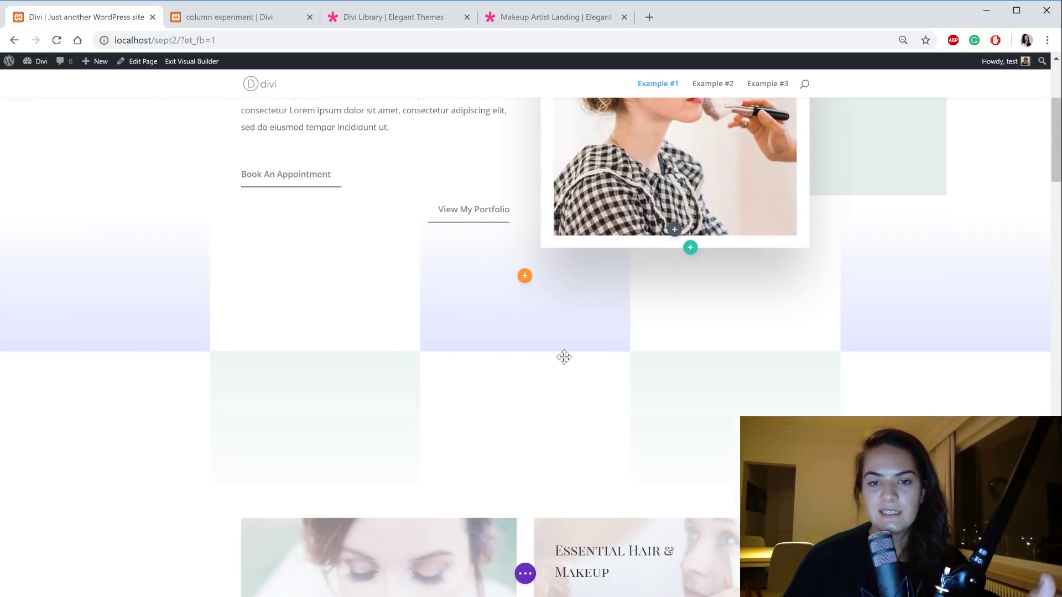
Step: Preview how the divider row stacks in tablet view, and return to desktop view at the hero section
{"action": "left_click", "coordinate": [524, 574]}
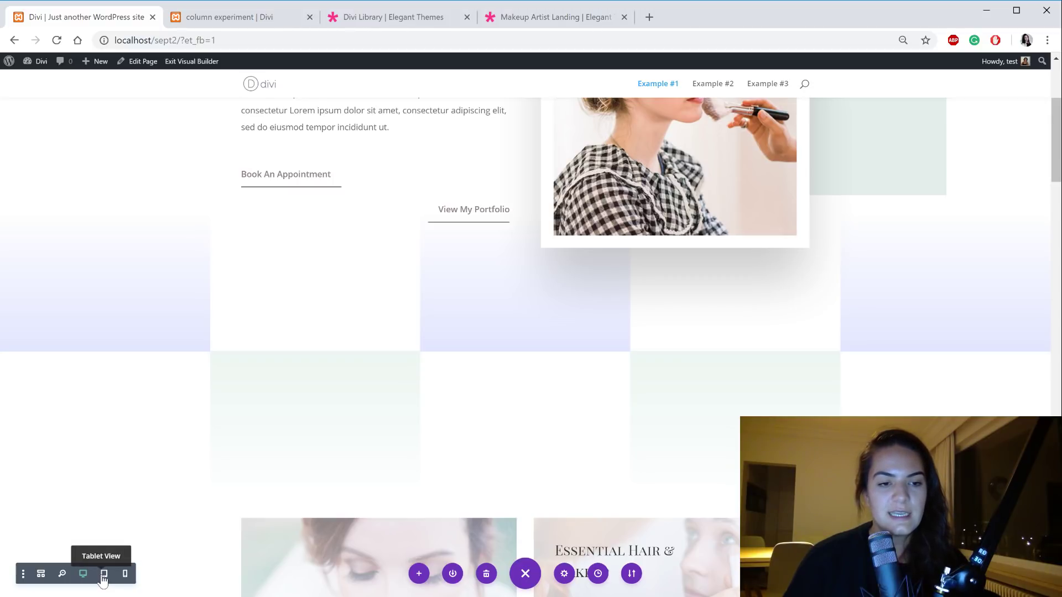
{"action": "left_click", "coordinate": [104, 574]}
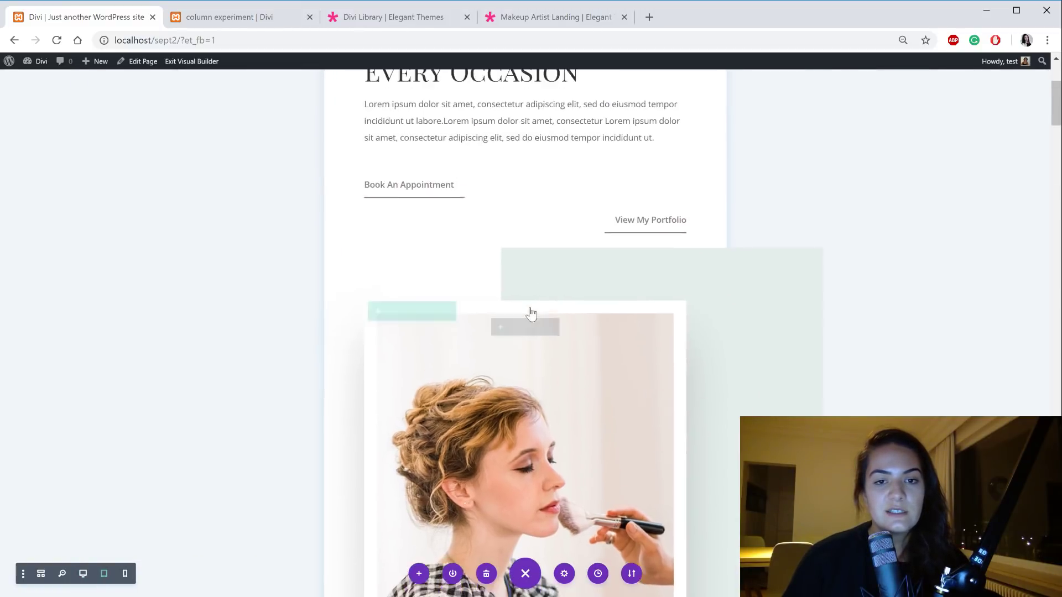
{"action": "scroll", "coordinate": [530, 307], "scroll_direction": "down", "scroll_amount": 15}
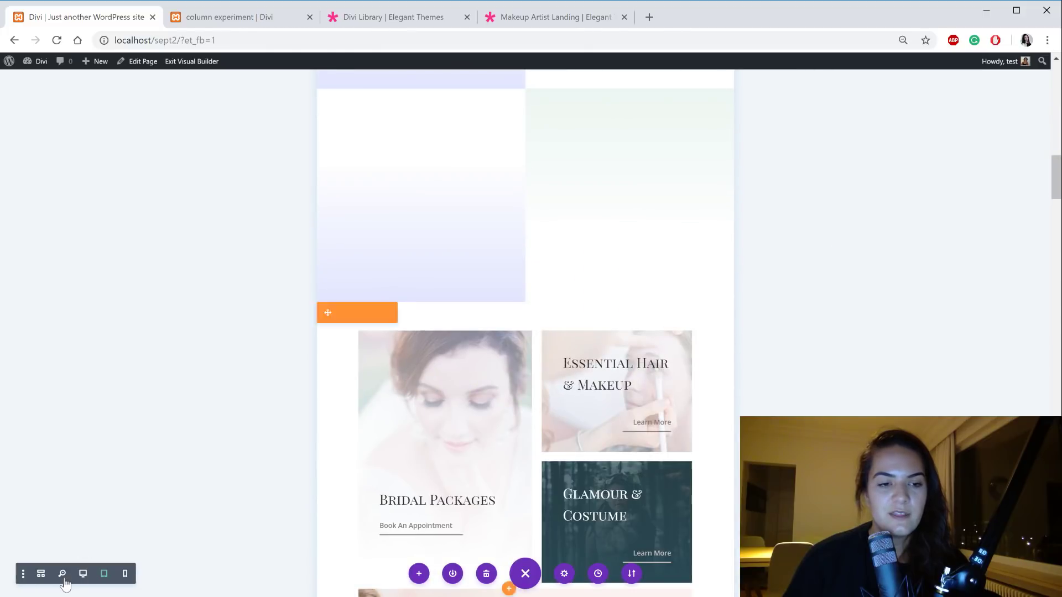
{"action": "left_click", "coordinate": [83, 574]}
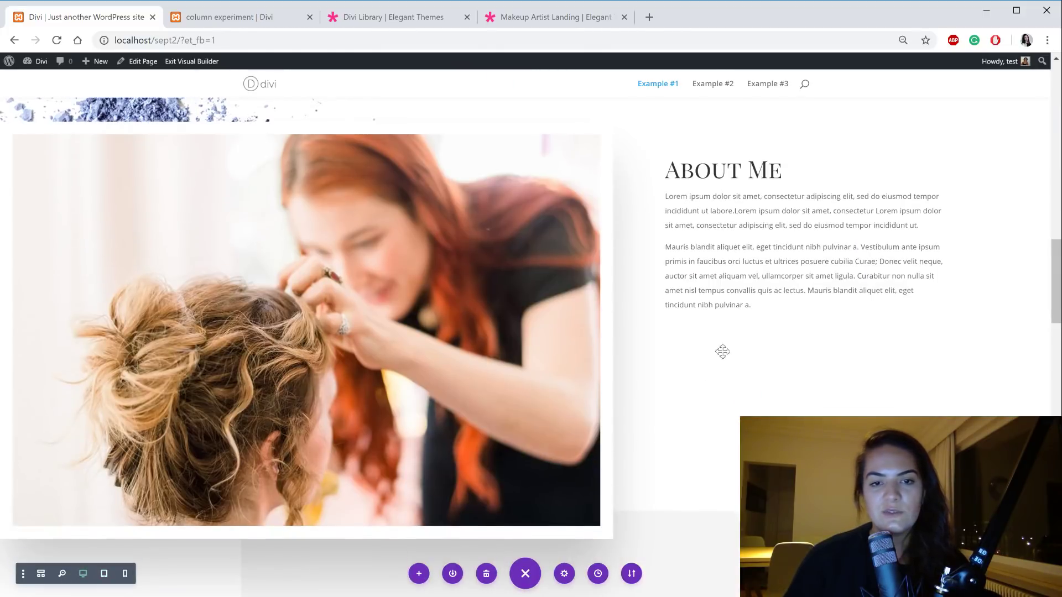
{"action": "scroll", "coordinate": [704, 341], "scroll_direction": "up", "scroll_amount": 5}
{"action": "scroll", "coordinate": [704, 341], "scroll_direction": "up", "scroll_amount": 10}
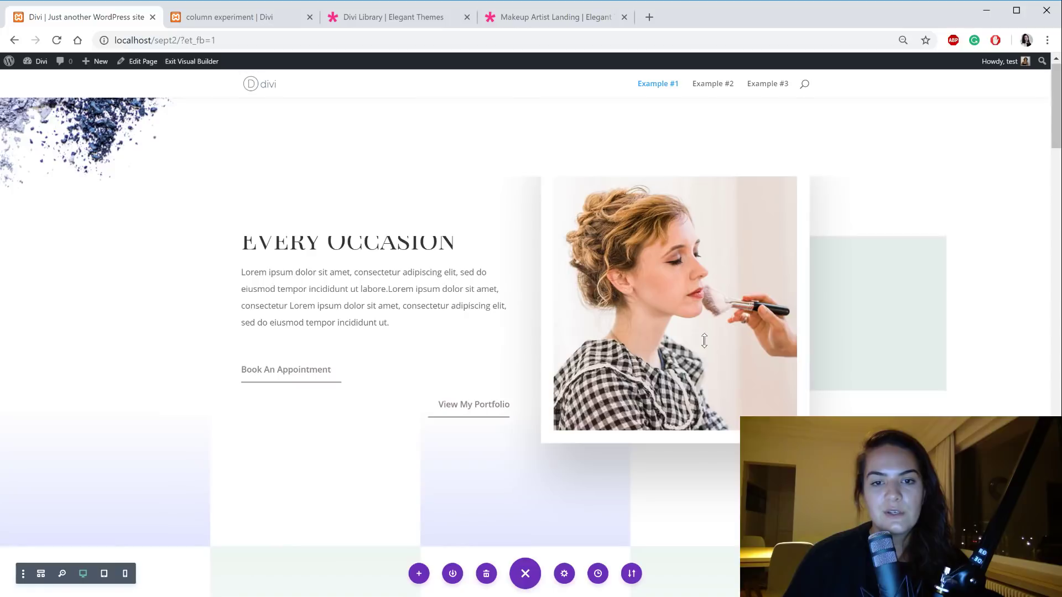
Step: Disable the third column's divider on phone and tablet
{"action": "scroll", "coordinate": [652, 418], "scroll_direction": "down", "scroll_amount": 2}
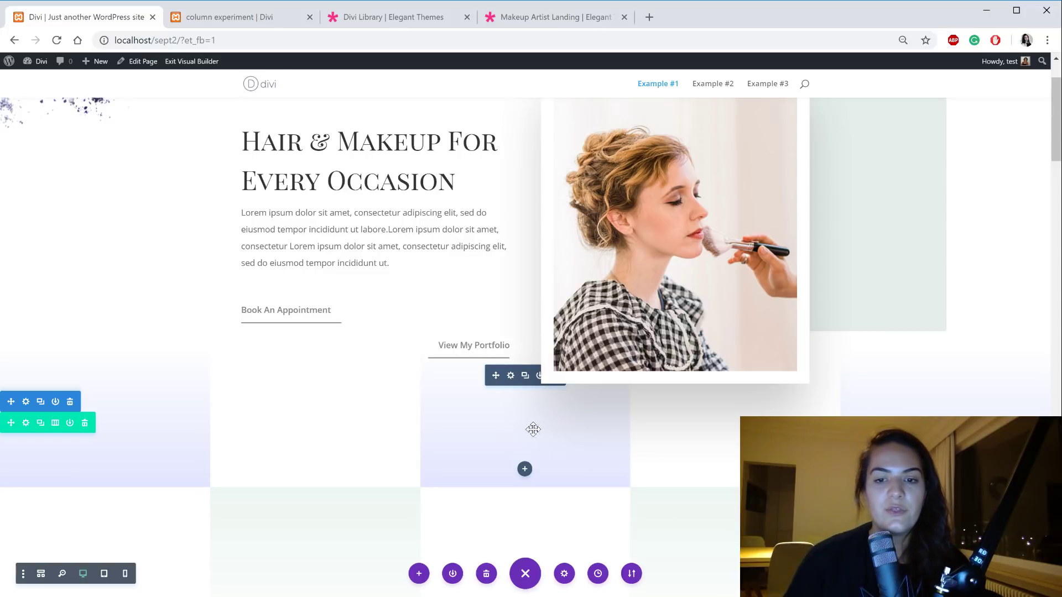
{"action": "left_click", "coordinate": [512, 381]}
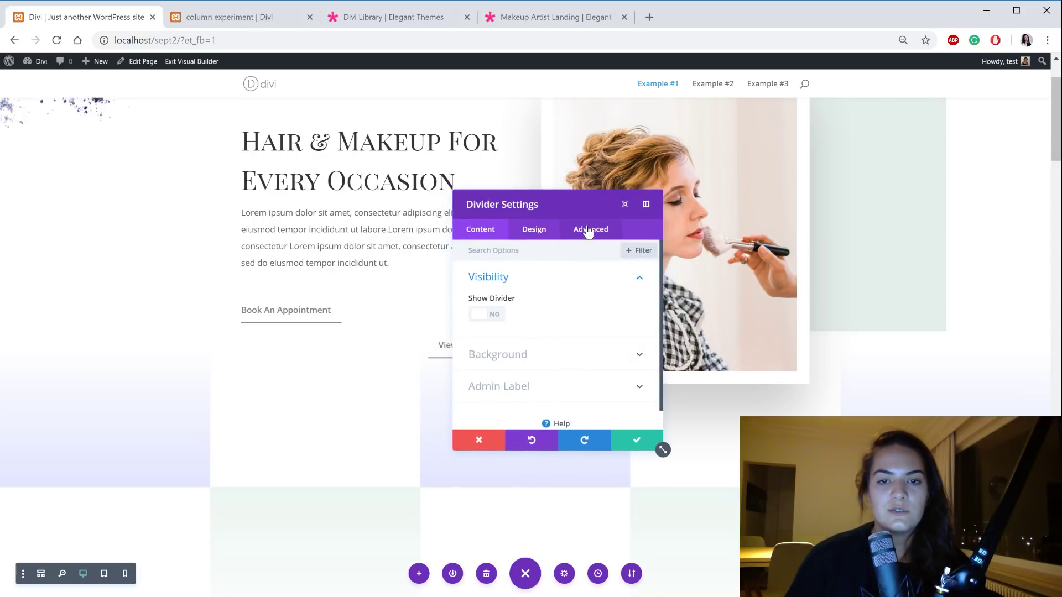
{"action": "left_click", "coordinate": [590, 229]}
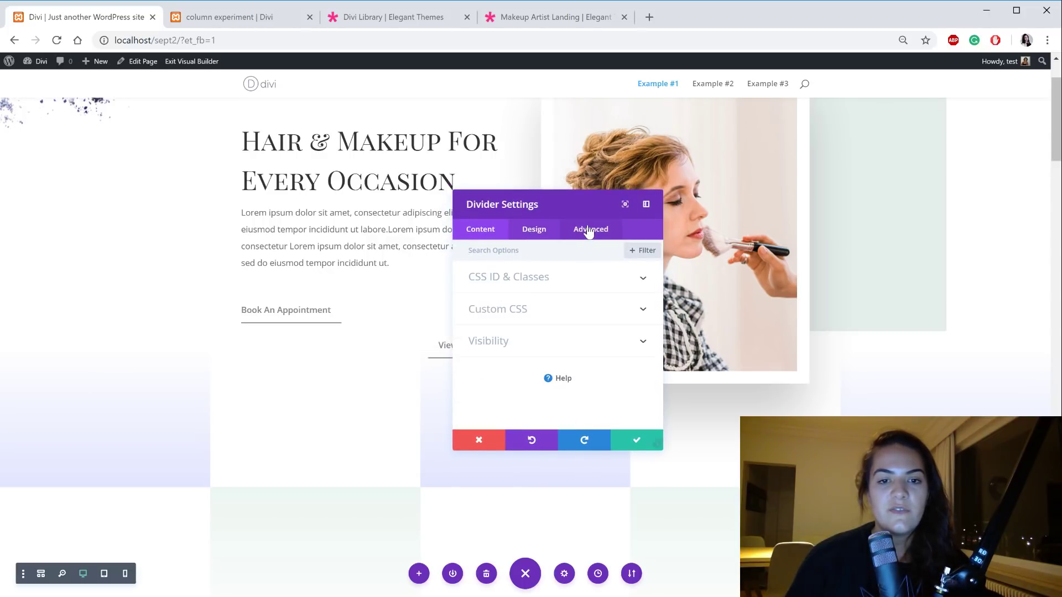
{"action": "left_click", "coordinate": [526, 342]}
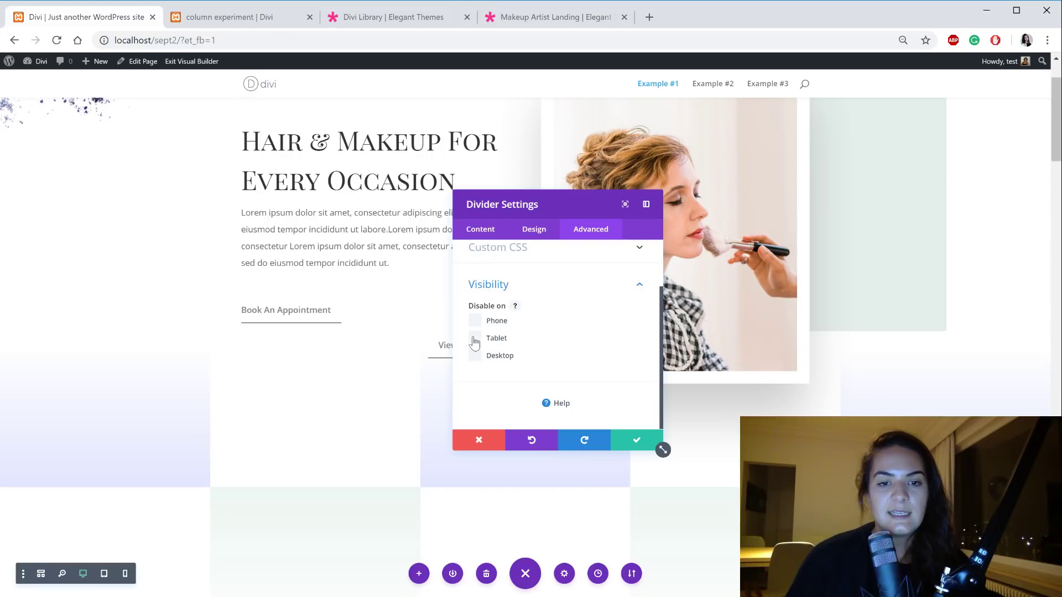
{"action": "left_click", "coordinate": [557, 324]}
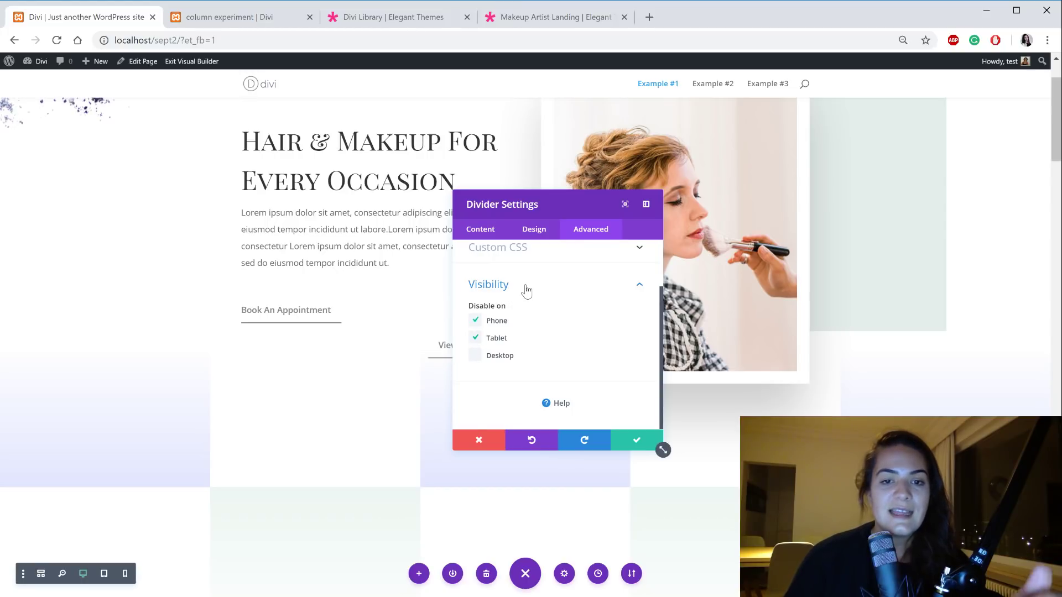
Step: Copy the third column divider's visibility styles and save the module
{"action": "right_click", "coordinate": [526, 289]}
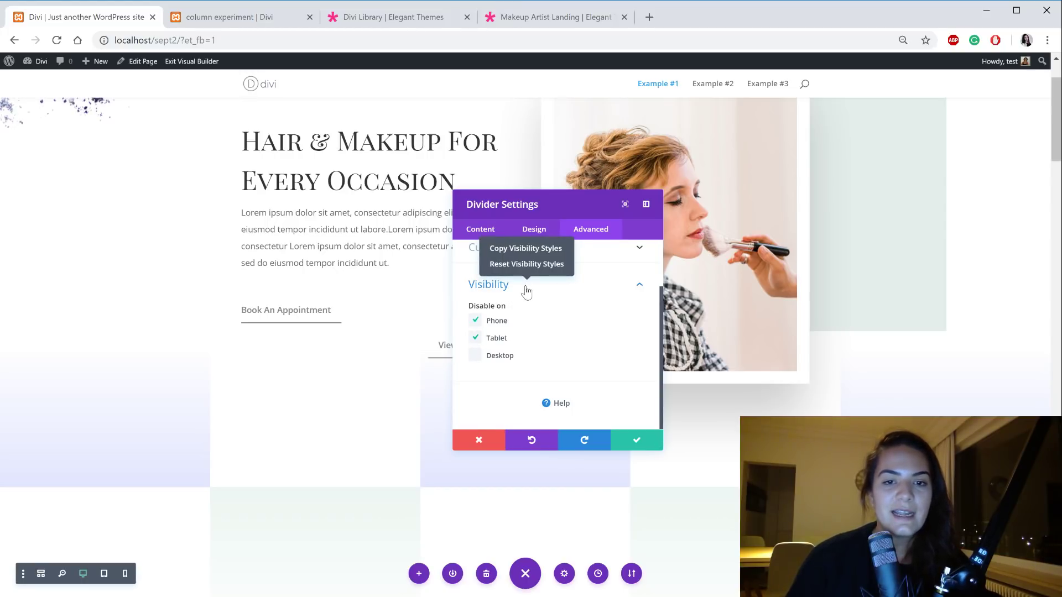
{"action": "left_click", "coordinate": [524, 249]}
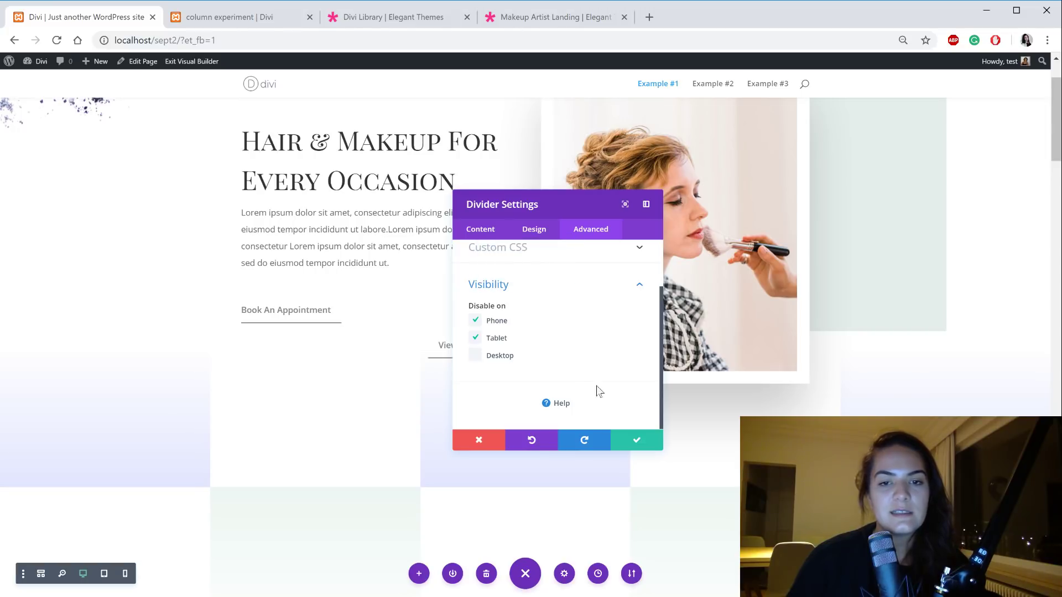
{"action": "left_click", "coordinate": [622, 447]}
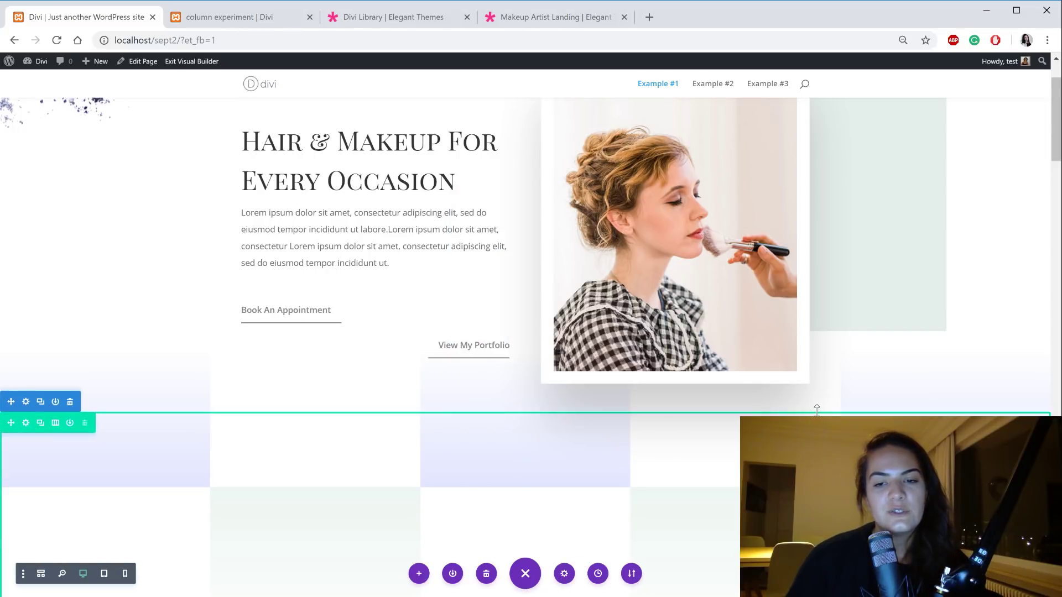
Step: Paste the copied visibility styles onto the dividers in the fourth and fifth columns
{"action": "scroll", "coordinate": [782, 373], "scroll_direction": "down", "scroll_amount": 3}
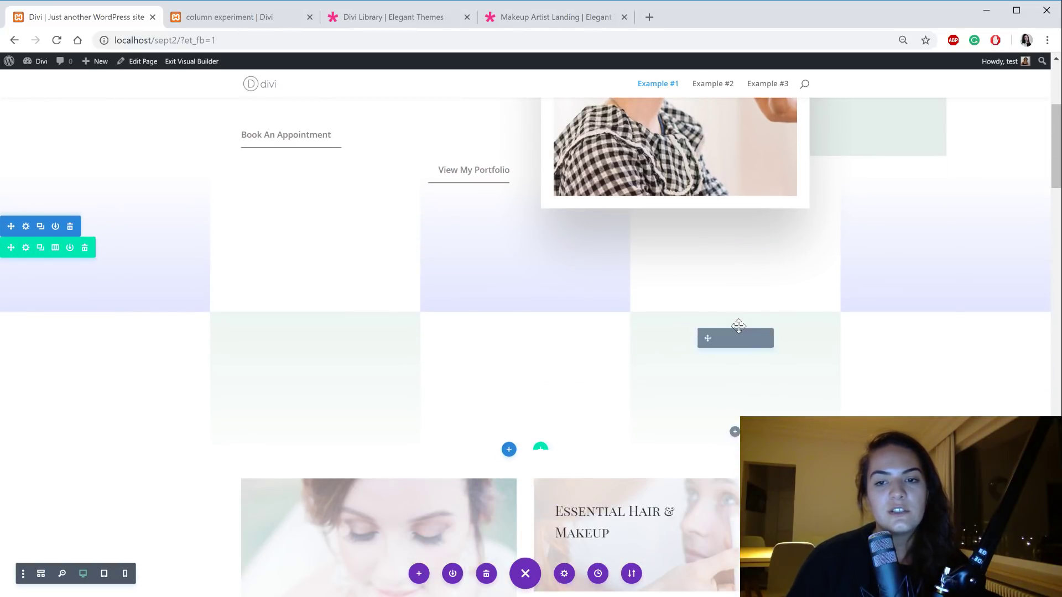
{"action": "right_click", "coordinate": [731, 339]}
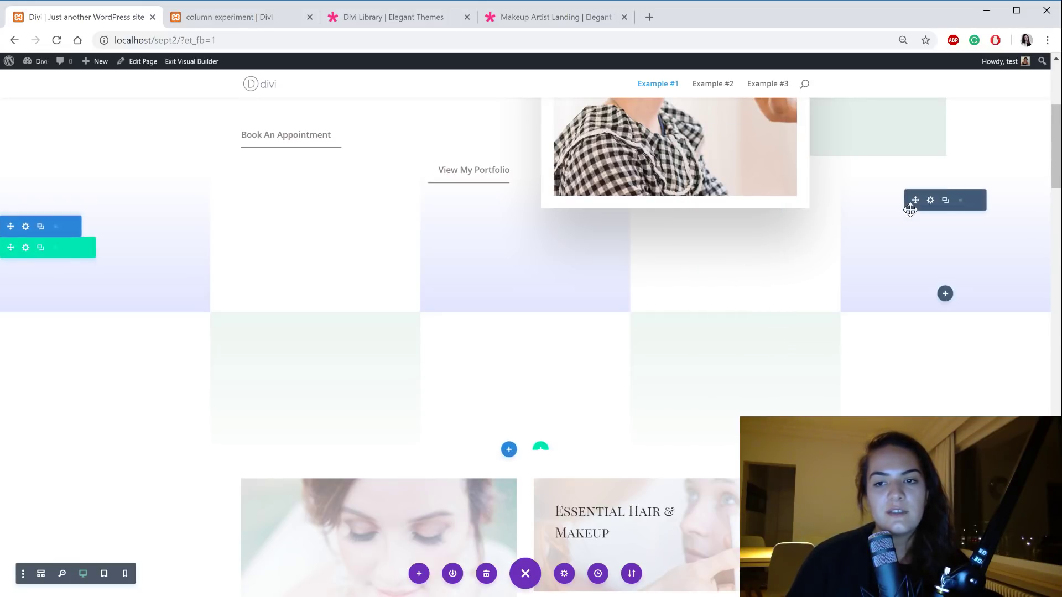
{"action": "left_click", "coordinate": [941, 202]}
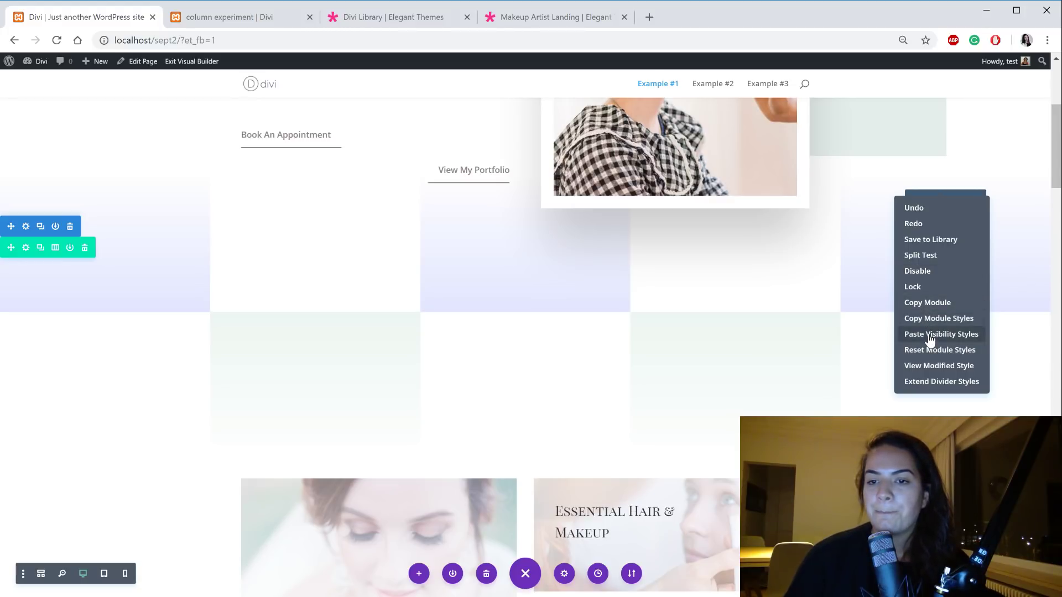
{"action": "left_click", "coordinate": [930, 339]}
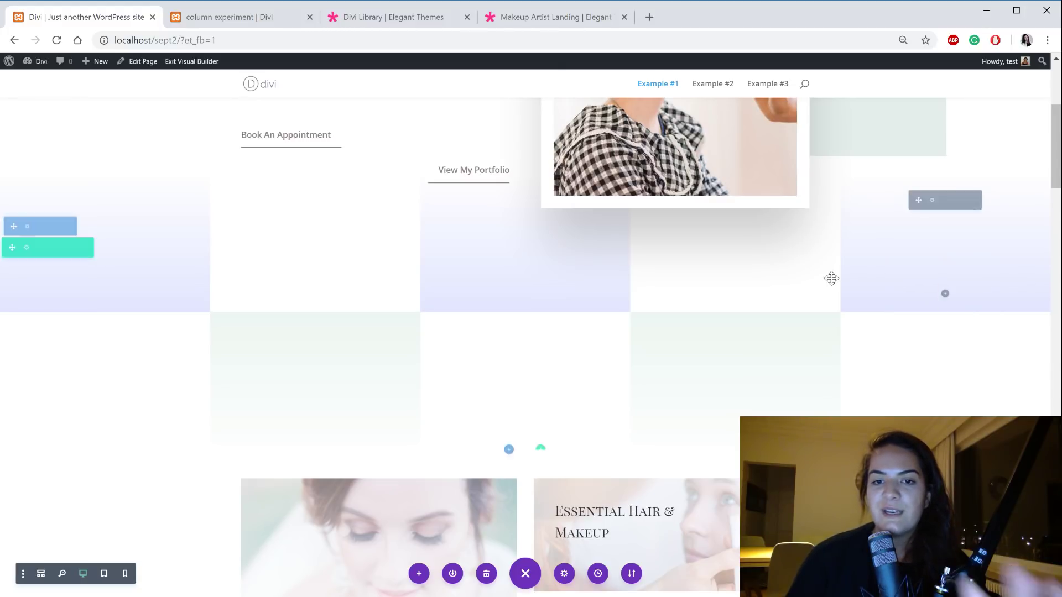
Step: Check in tablet view how the dividers with the pasted visibility styles are displayed
{"action": "left_click", "coordinate": [104, 575]}
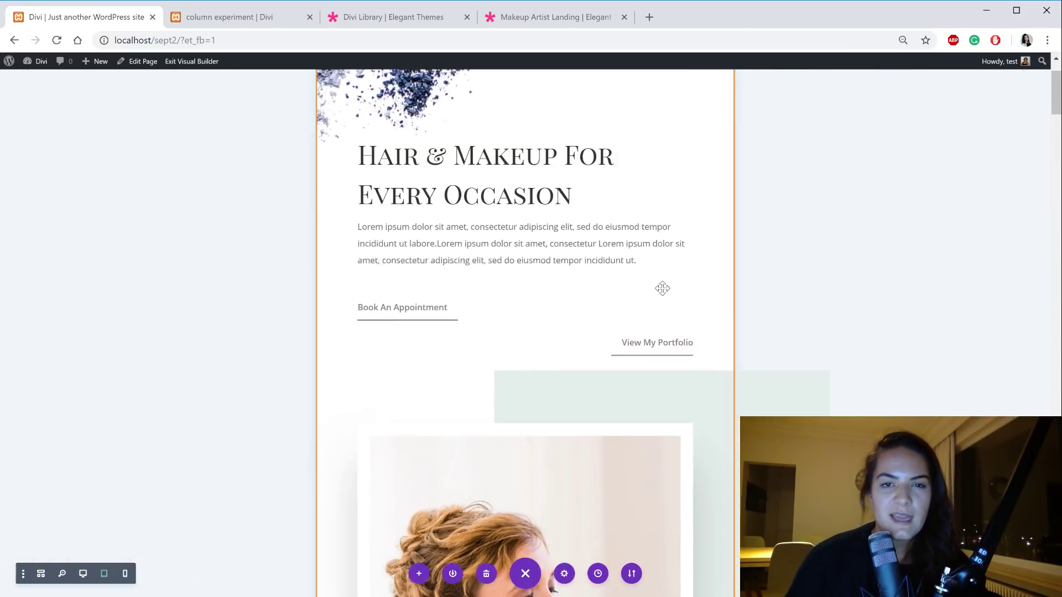
{"action": "scroll", "coordinate": [660, 291], "scroll_direction": "down", "scroll_amount": 10}
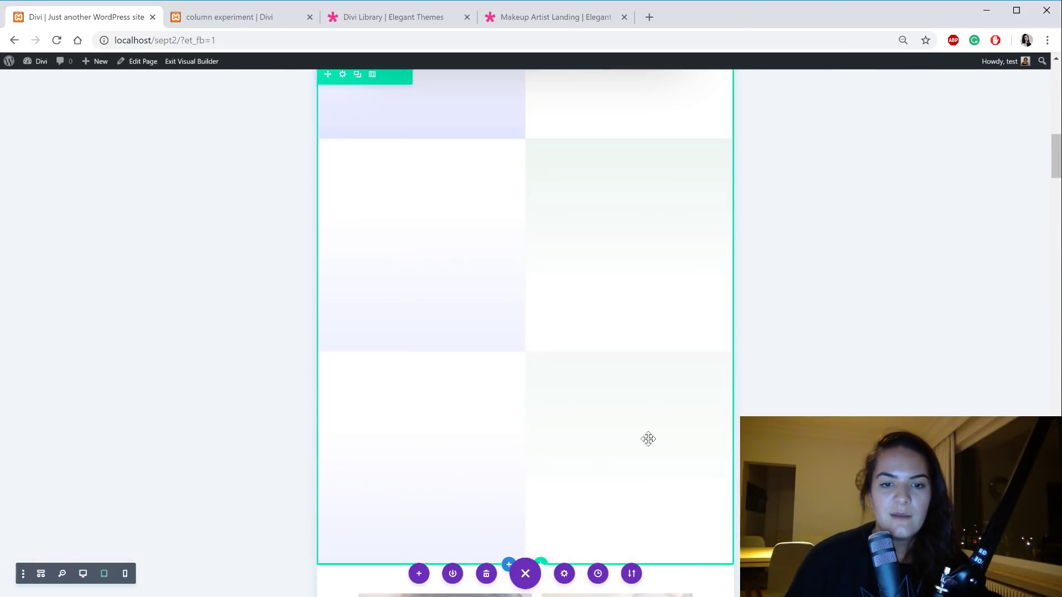
Step: Return to desktop view and compare the finished column transition with the one on the column experiment page
{"action": "scroll", "coordinate": [531, 305], "scroll_direction": "up", "scroll_amount": 3}
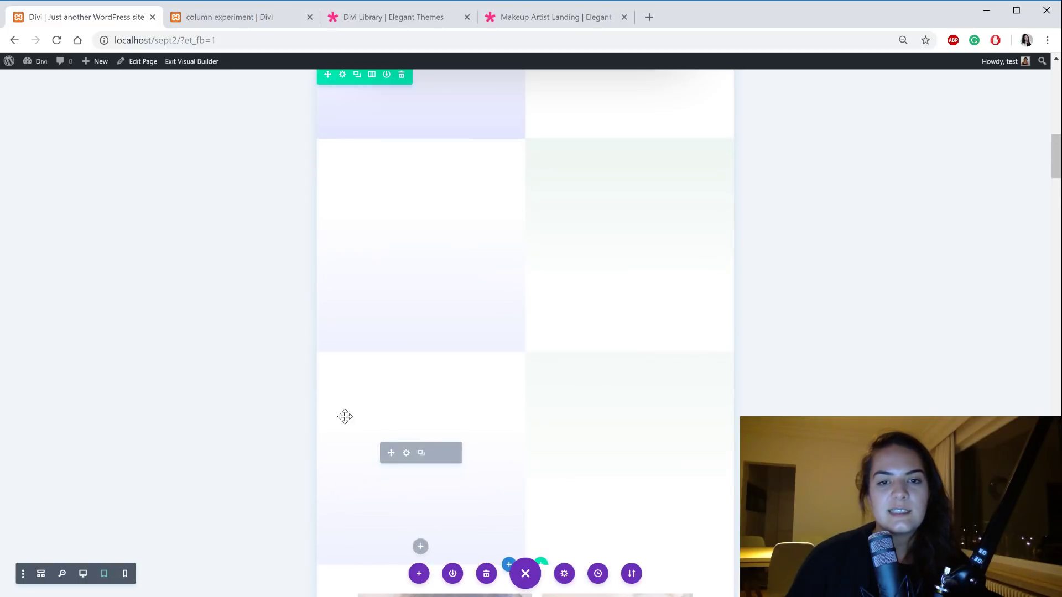
{"action": "scroll", "coordinate": [299, 441], "scroll_direction": "up", "scroll_amount": 4}
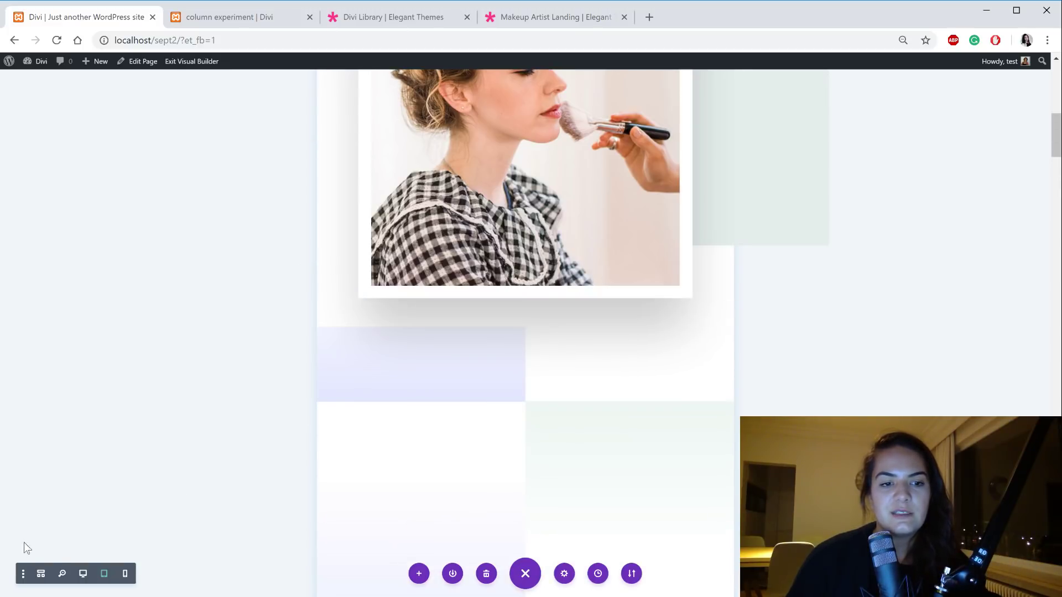
{"action": "left_click", "coordinate": [83, 574]}
{"action": "scroll", "coordinate": [759, 257], "scroll_direction": "up", "scroll_amount": 10}
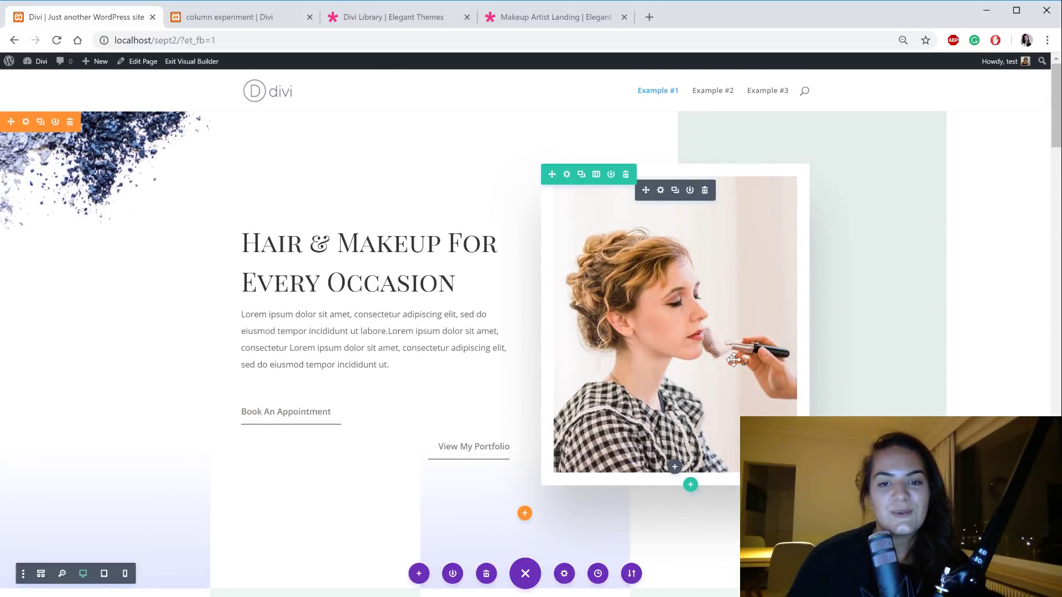
{"action": "scroll", "coordinate": [807, 410], "scroll_direction": "down", "scroll_amount": 5}
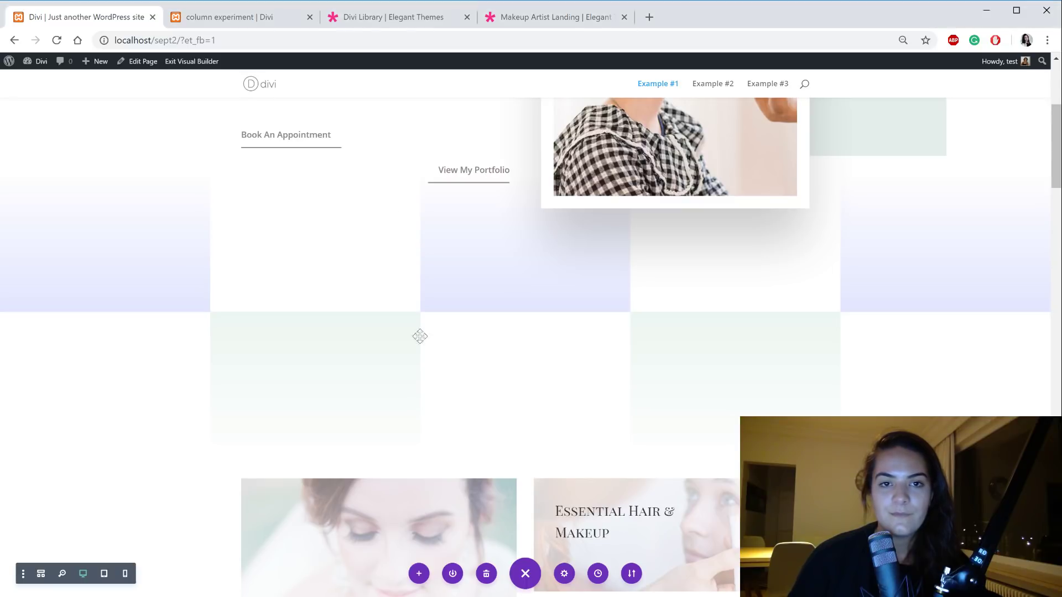
{"action": "left_click", "coordinate": [284, 25]}
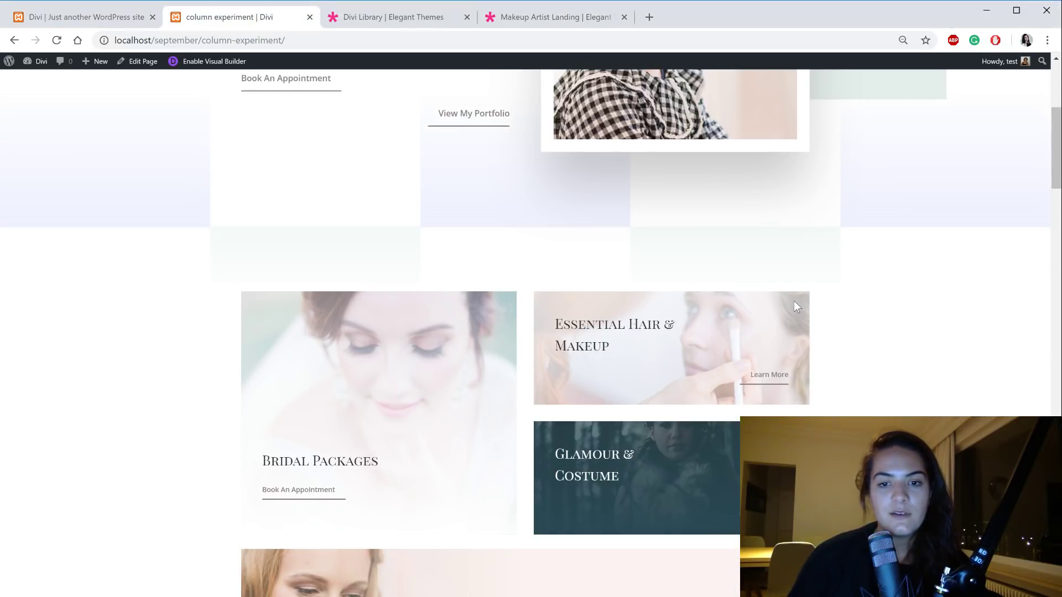
{"action": "scroll", "coordinate": [794, 301], "scroll_direction": "down", "scroll_amount": 8}
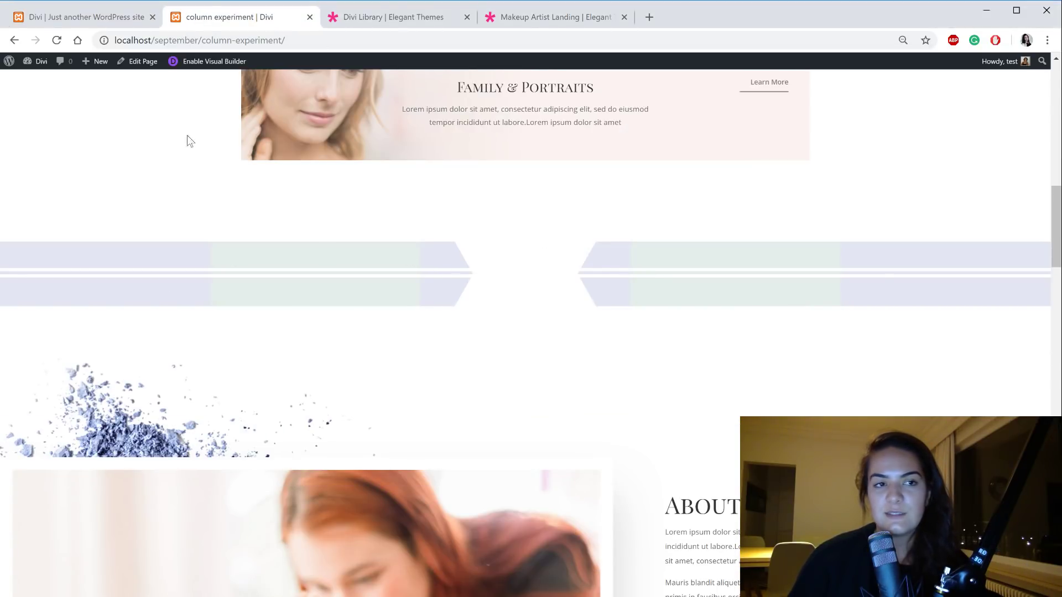
Step: Leave the Example #1 page and open the Example #2 page in the visual builder
{"action": "left_click", "coordinate": [86, 19]}
{"action": "scroll", "coordinate": [253, 186], "scroll_direction": "up", "scroll_amount": 5}
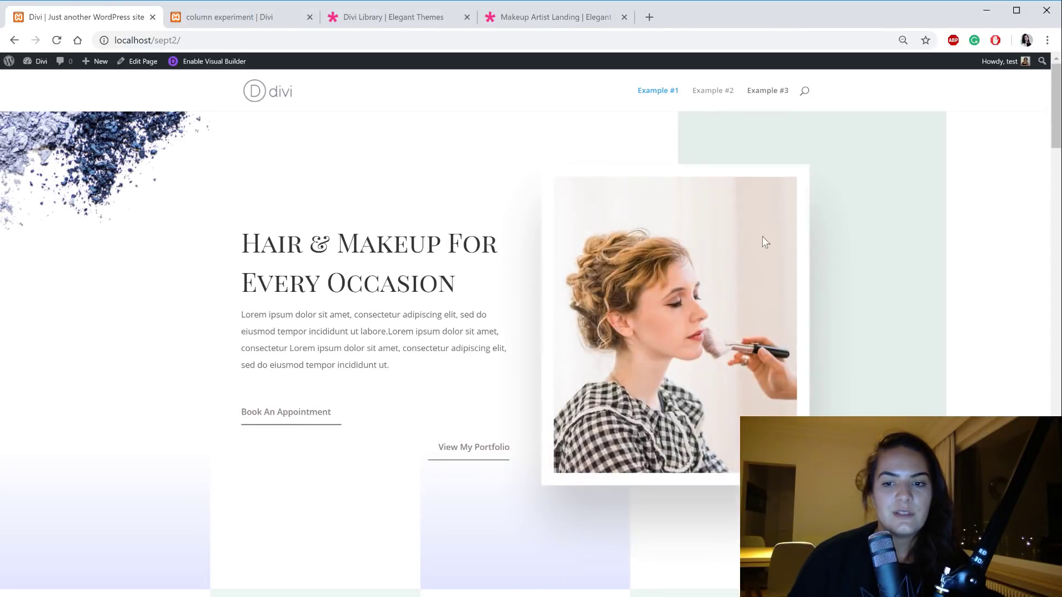
{"action": "scroll", "coordinate": [764, 239], "scroll_direction": "down", "scroll_amount": 5}
{"action": "scroll", "coordinate": [671, 562], "scroll_direction": "up", "scroll_amount": 5}
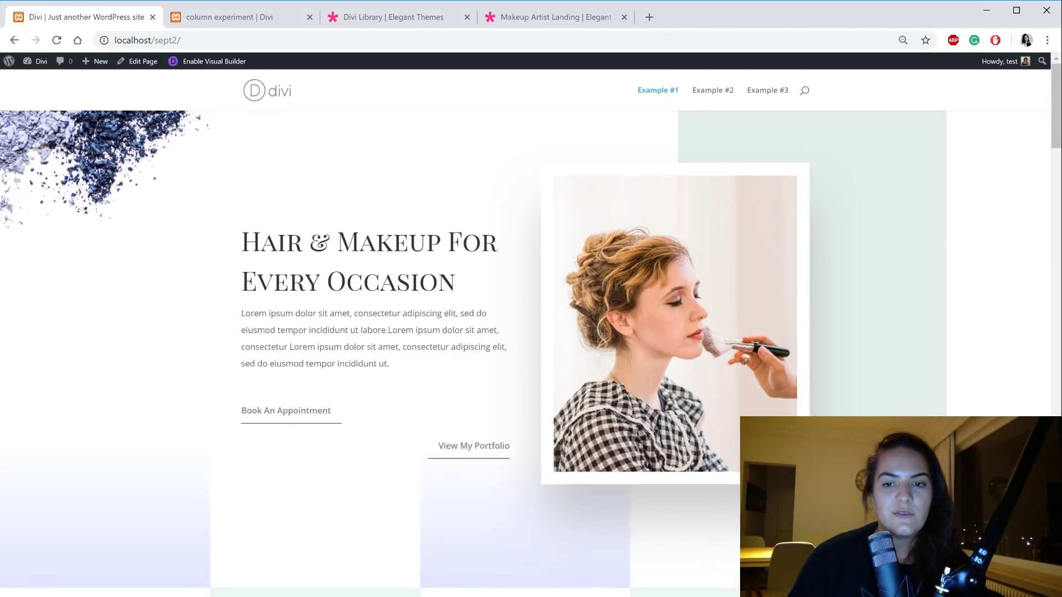
{"action": "scroll", "coordinate": [744, 391], "scroll_direction": "down", "scroll_amount": 5}
{"action": "scroll", "coordinate": [646, 214], "scroll_direction": "up", "scroll_amount": 5}
{"action": "left_click", "coordinate": [709, 91]}
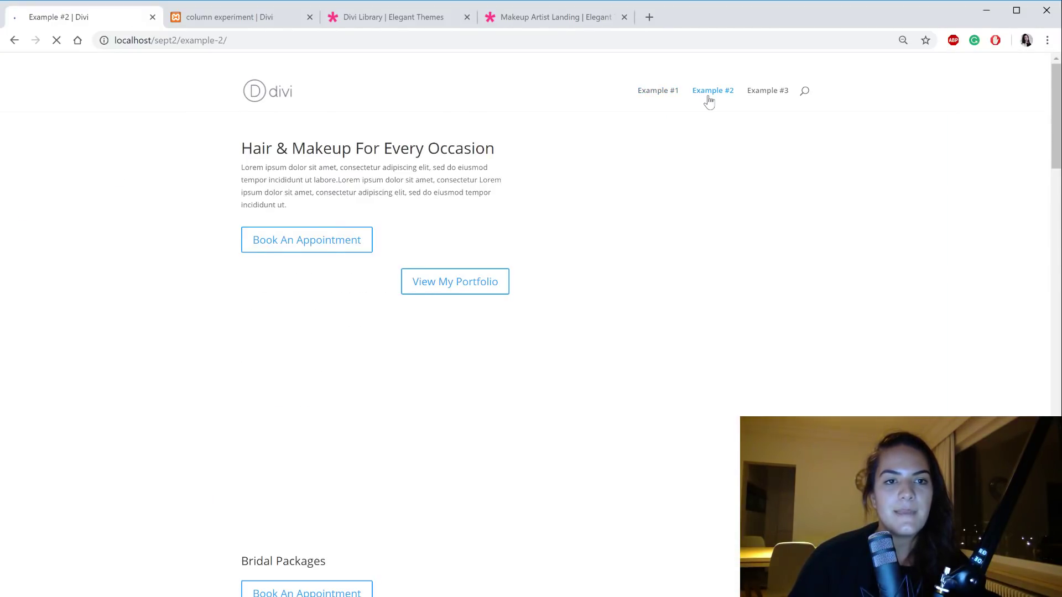
{"action": "left_click", "coordinate": [213, 64]}
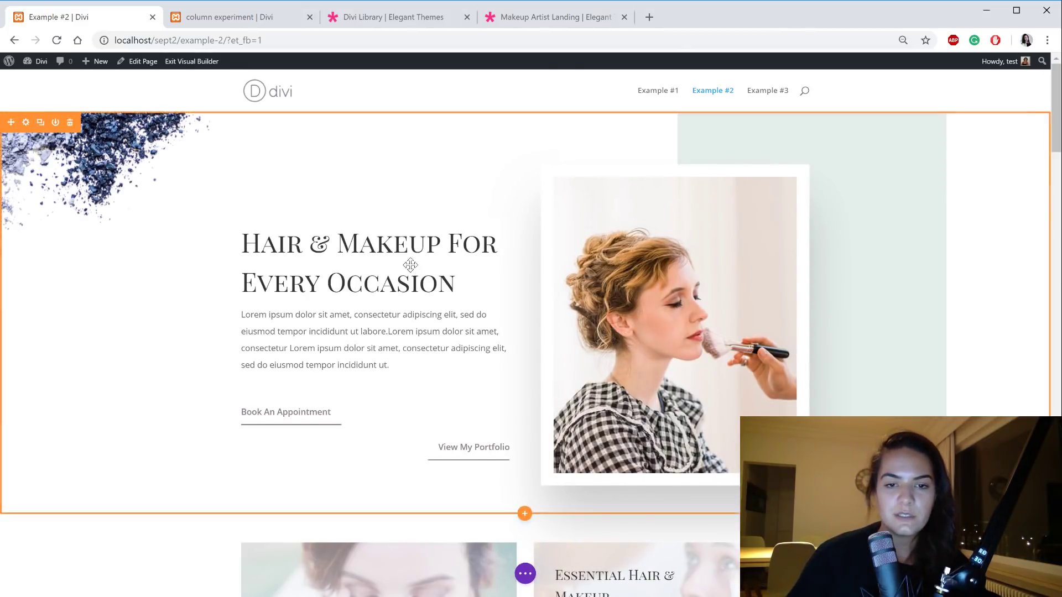
Step: Add a new regular section between the Family & Portraits section and the About Me section, without inserting a row
{"action": "scroll", "coordinate": [414, 252], "scroll_direction": "down", "scroll_amount": 12}
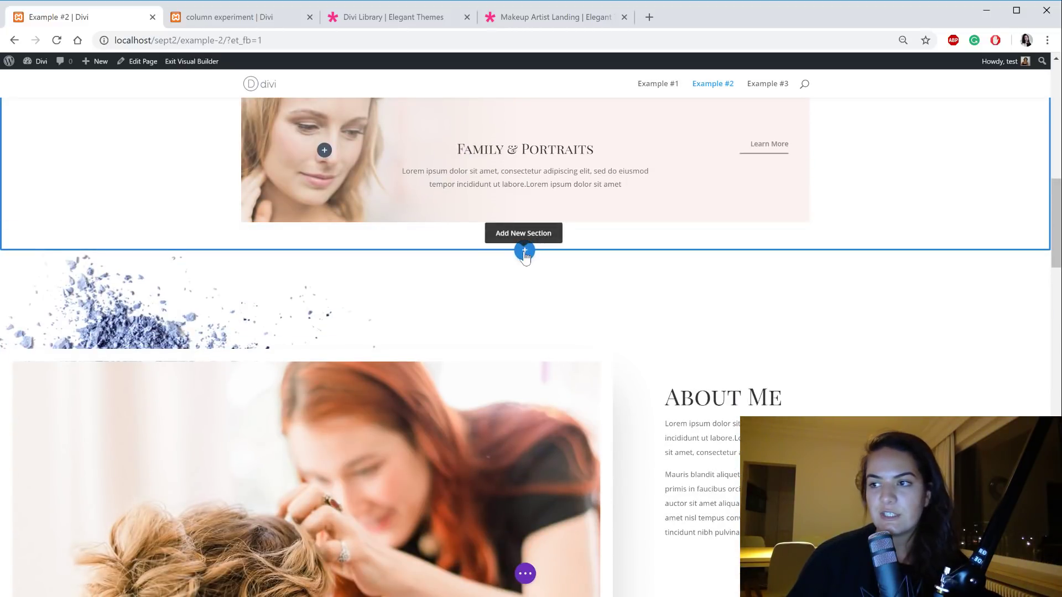
{"action": "left_click", "coordinate": [525, 252]}
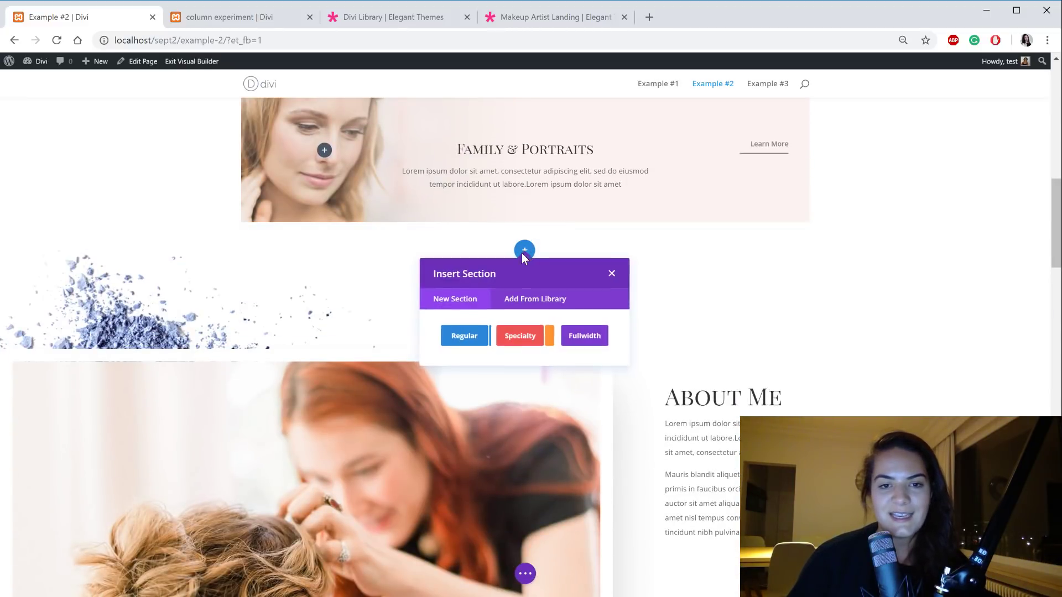
{"action": "left_click", "coordinate": [451, 347]}
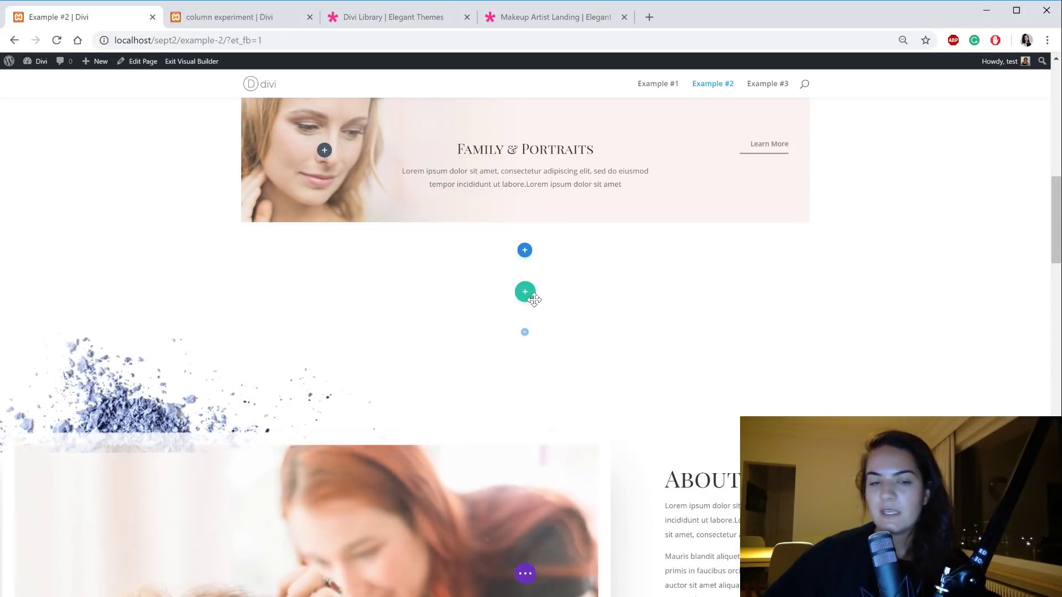
{"action": "left_click", "coordinate": [612, 318]}
{"action": "left_click_drag", "start_coordinate": [510, 300], "coordinate": [34, 274]}
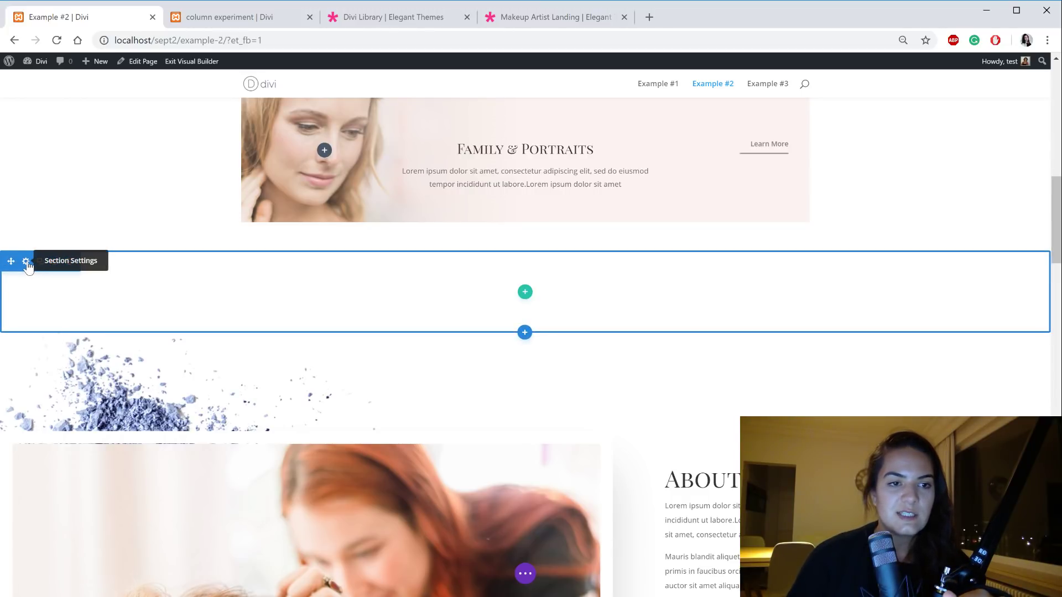
Step: Apply the straight divider style with the small triangular notch as the new section's top divider
{"action": "left_click", "coordinate": [26, 262]}
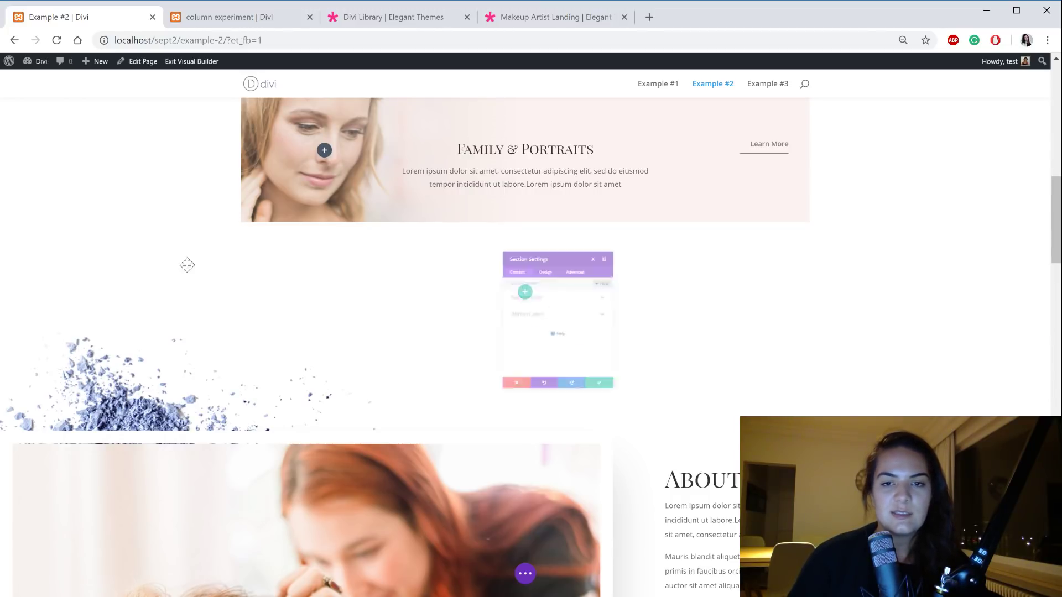
{"action": "left_click", "coordinate": [533, 233]}
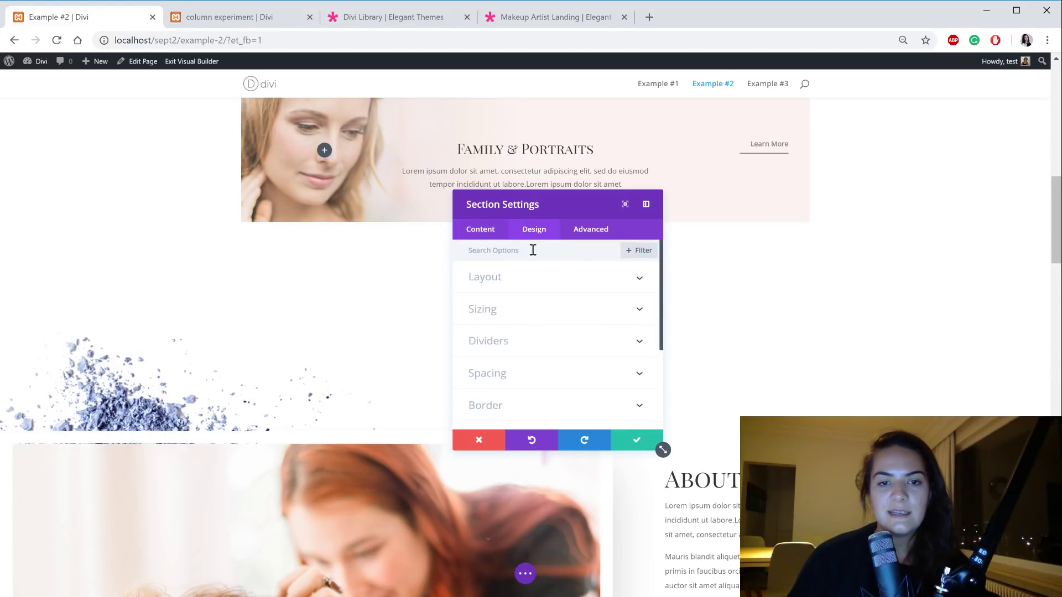
{"action": "left_click", "coordinate": [517, 343]}
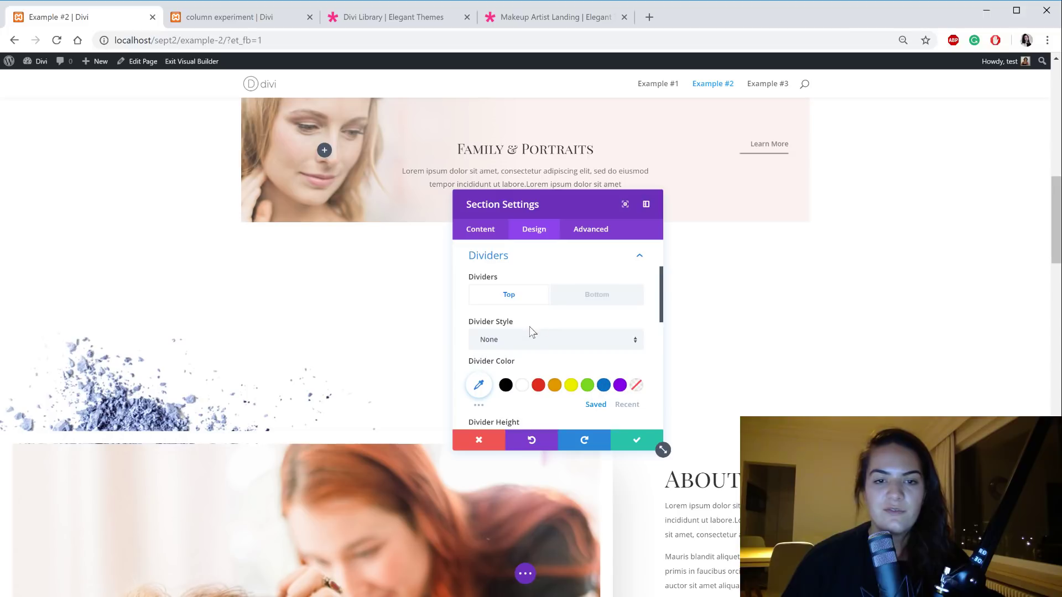
{"action": "left_click", "coordinate": [532, 349]}
{"action": "scroll", "coordinate": [607, 421], "scroll_direction": "down", "scroll_amount": 5}
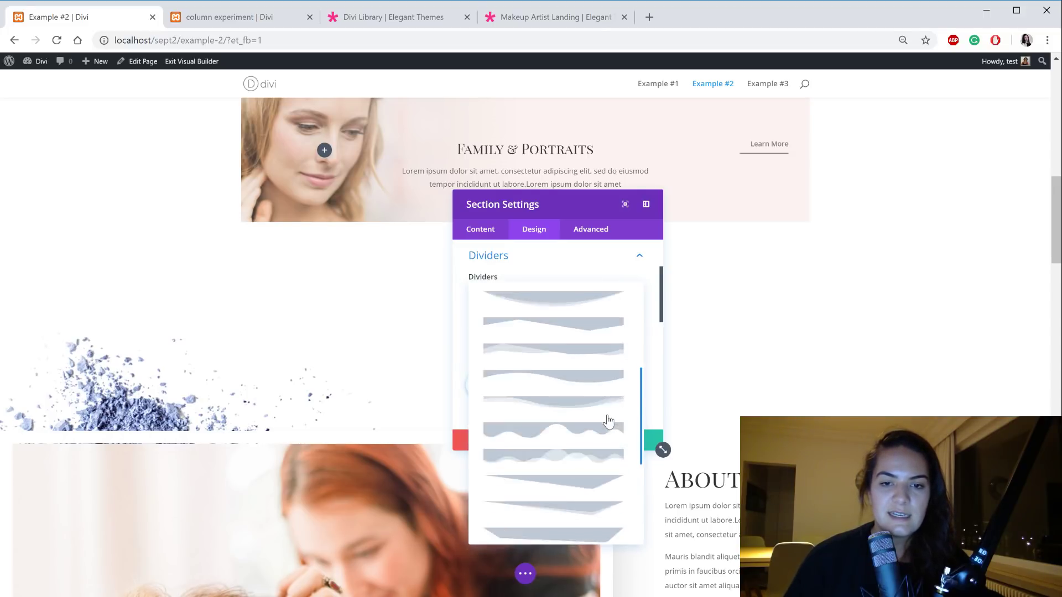
{"action": "scroll", "coordinate": [581, 442], "scroll_direction": "down", "scroll_amount": 4}
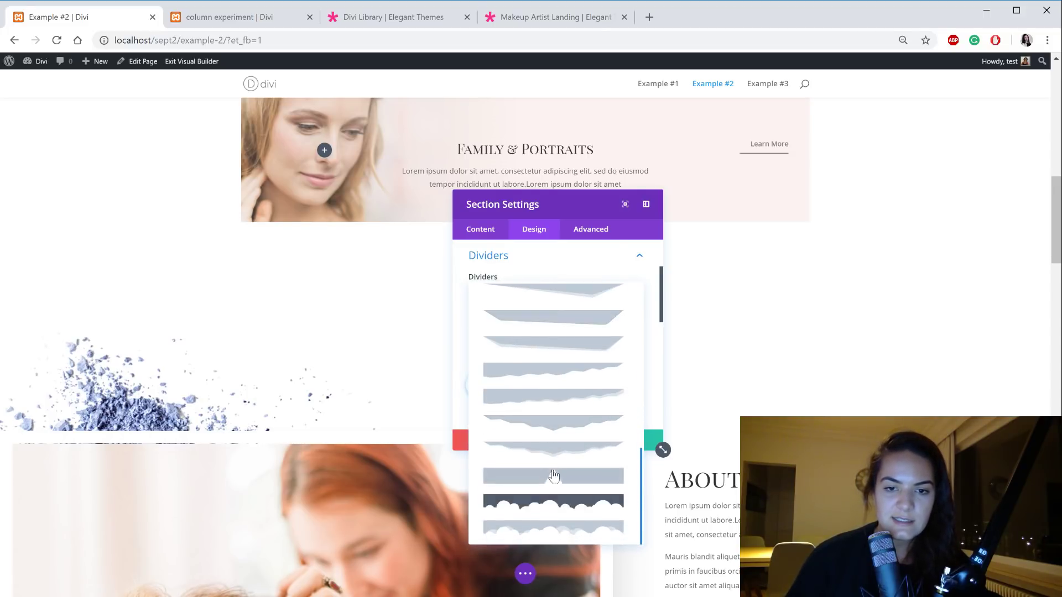
{"action": "left_click", "coordinate": [553, 477]}
Step: Flip the section's top divider vertically and colour it white
{"action": "scroll", "coordinate": [623, 372], "scroll_direction": "down", "scroll_amount": 3}
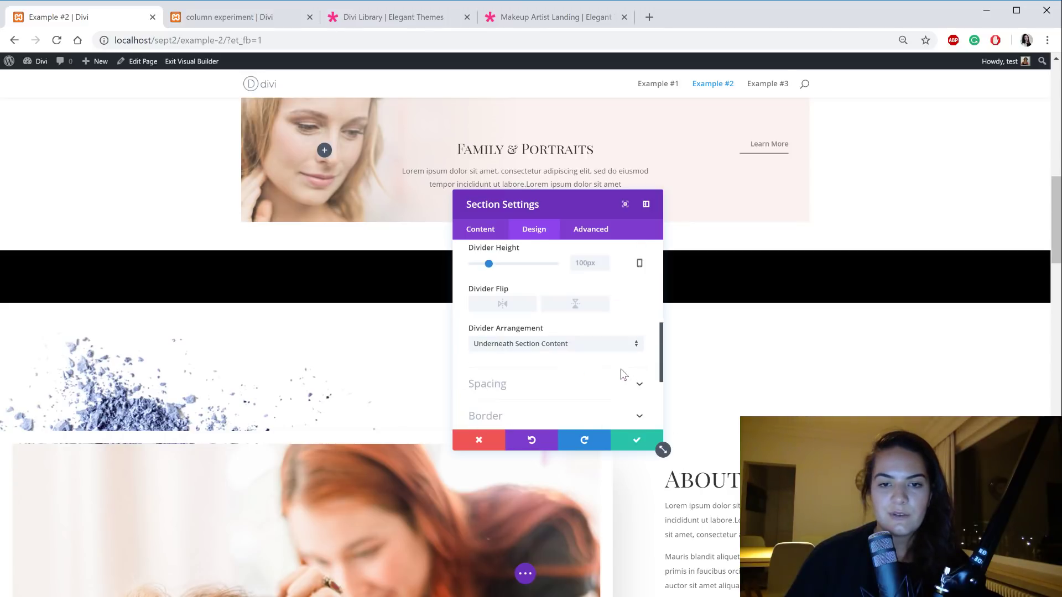
{"action": "left_click", "coordinate": [573, 306]}
{"action": "left_click_drag", "start_coordinate": [648, 218], "coordinate": [780, 170]}
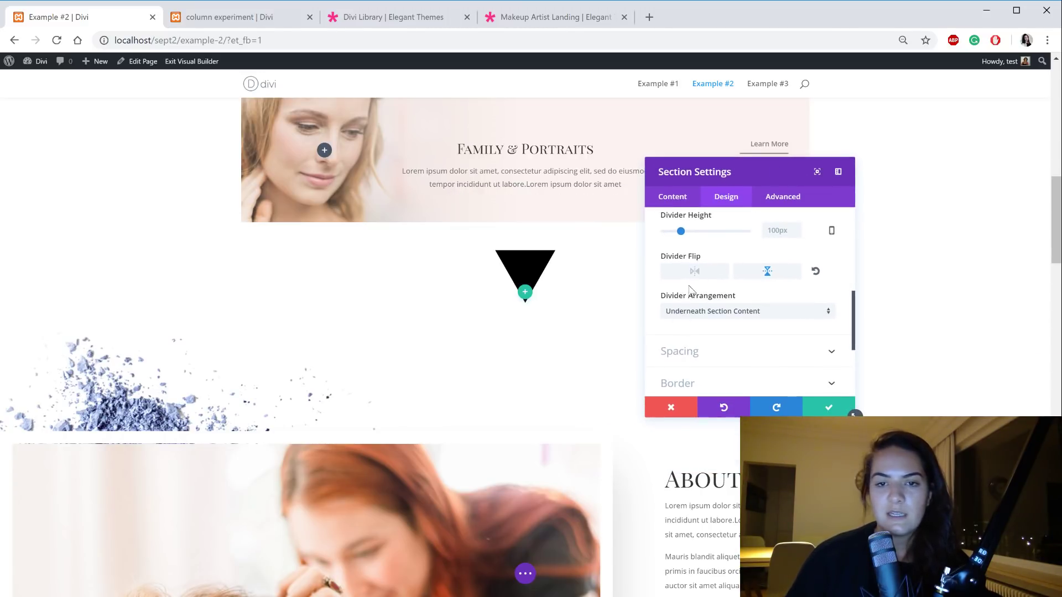
{"action": "scroll", "coordinate": [680, 319], "scroll_direction": "up", "scroll_amount": 2}
{"action": "left_click", "coordinate": [707, 269]}
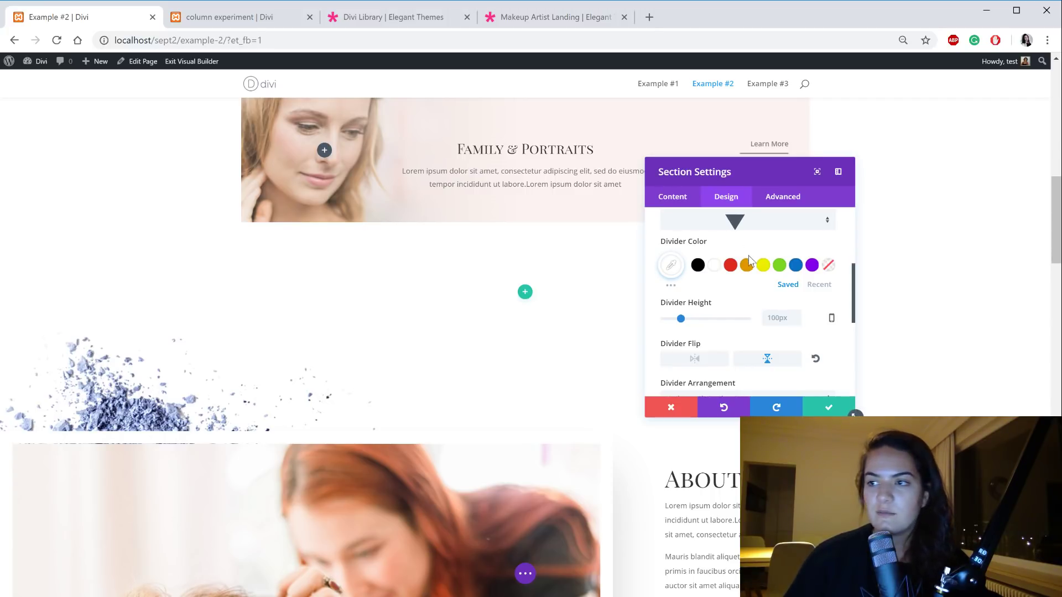
Step: Arrange the top divider on top of the section content and set its height to 236px
{"action": "scroll", "coordinate": [742, 324], "scroll_direction": "down", "scroll_amount": 2}
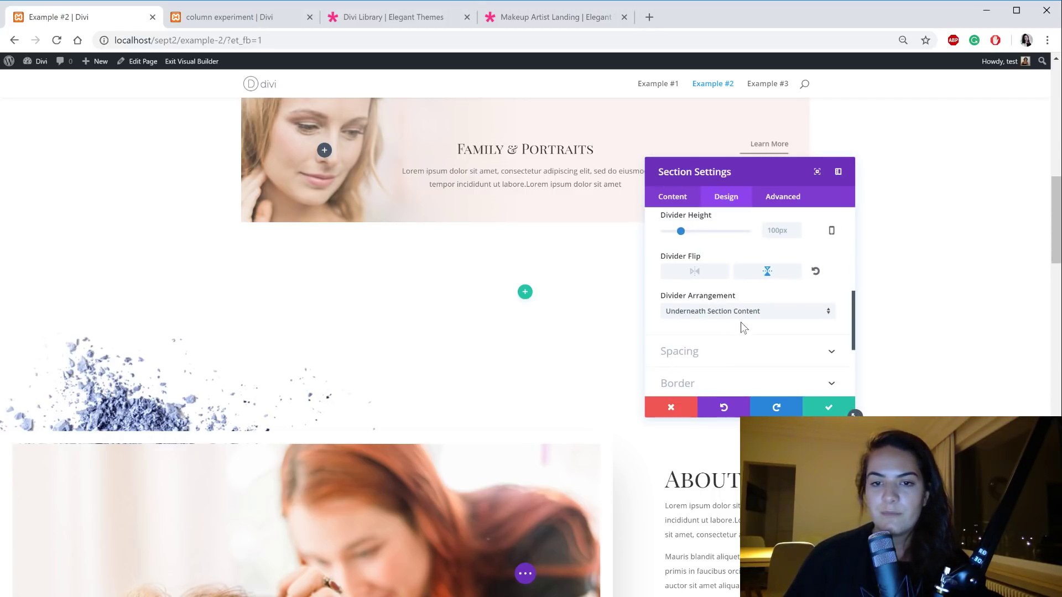
{"action": "left_click", "coordinate": [739, 317]}
{"action": "left_click", "coordinate": [713, 318]}
{"action": "scroll", "coordinate": [782, 313], "scroll_direction": "up", "scroll_amount": 2}
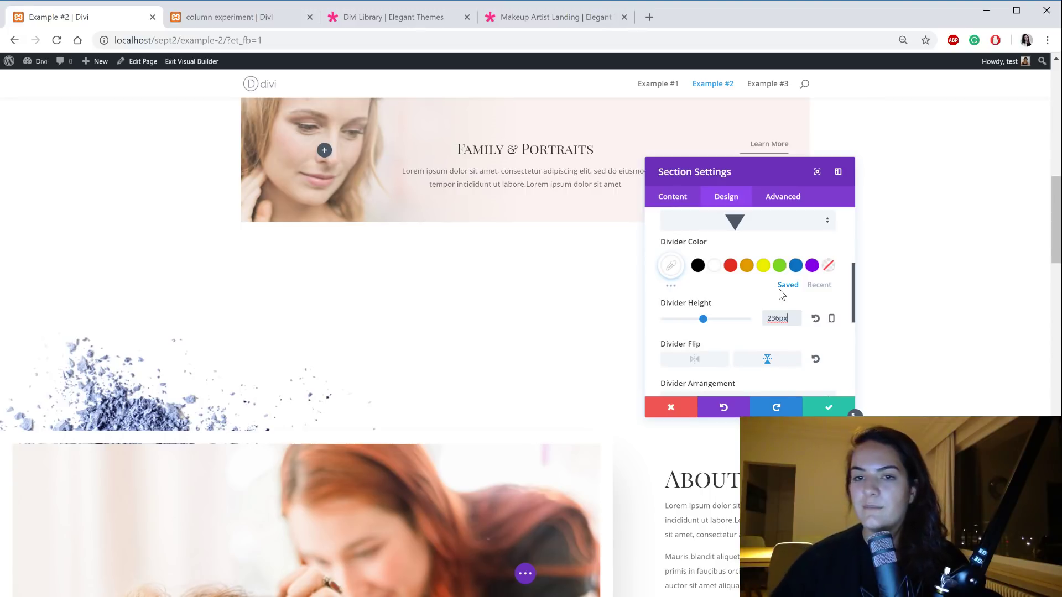
Step: Give the section's bottom divider the triangle style and a white colour
{"action": "scroll", "coordinate": [753, 287], "scroll_direction": "up", "scroll_amount": 2}
{"action": "left_click", "coordinate": [780, 274]}
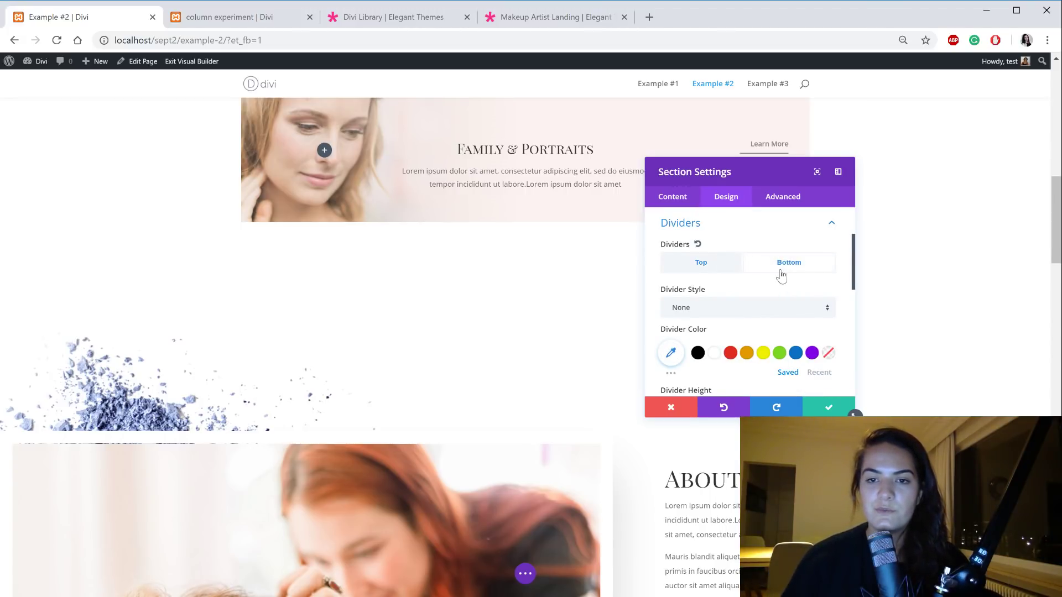
{"action": "left_click", "coordinate": [756, 319]}
{"action": "scroll", "coordinate": [758, 376], "scroll_direction": "down", "scroll_amount": 5}
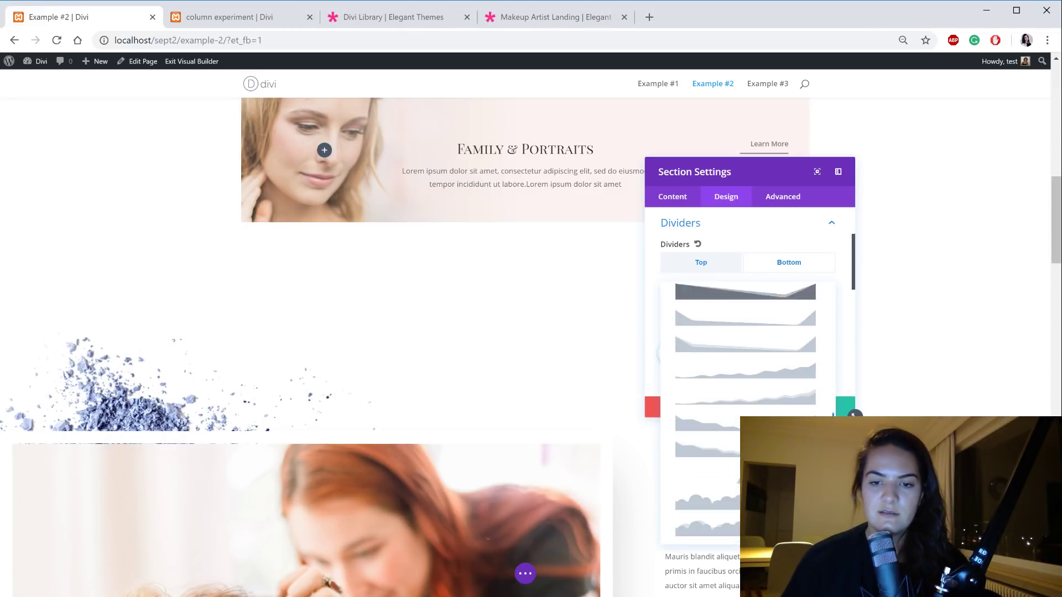
{"action": "left_click", "coordinate": [737, 486]}
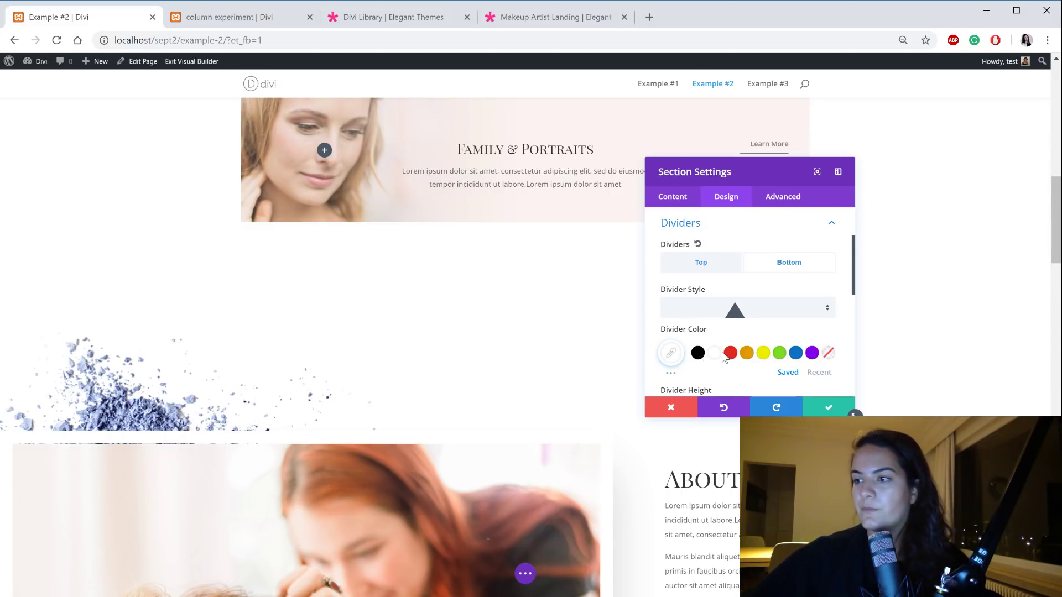
Step: Set the bottom divider's height to 2px and its arrangement to On Top Of Section Content
{"action": "scroll", "coordinate": [779, 330], "scroll_direction": "down", "scroll_amount": 3}
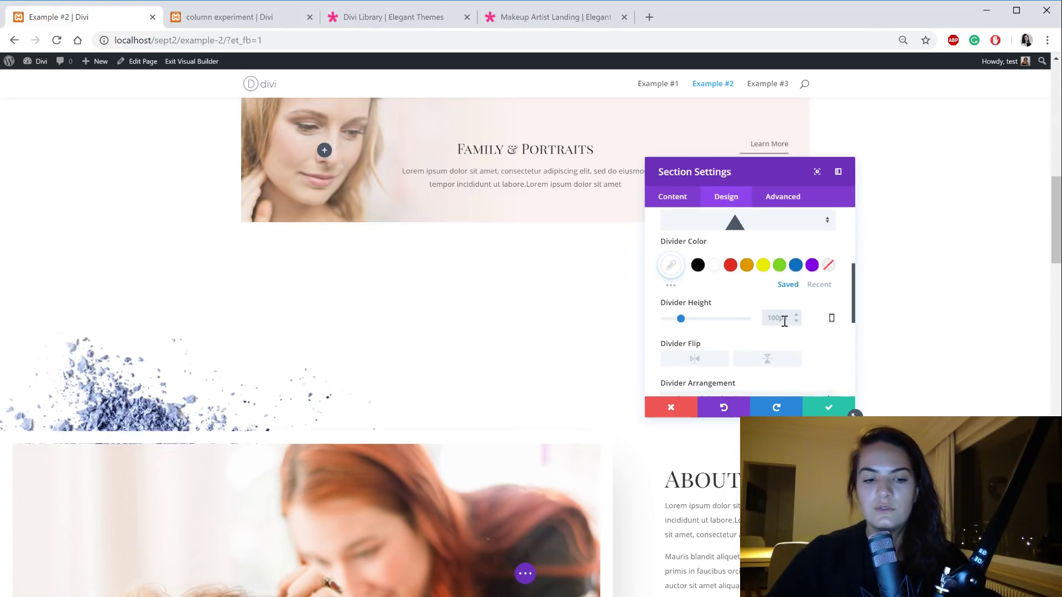
{"action": "type", "text": "px36"}
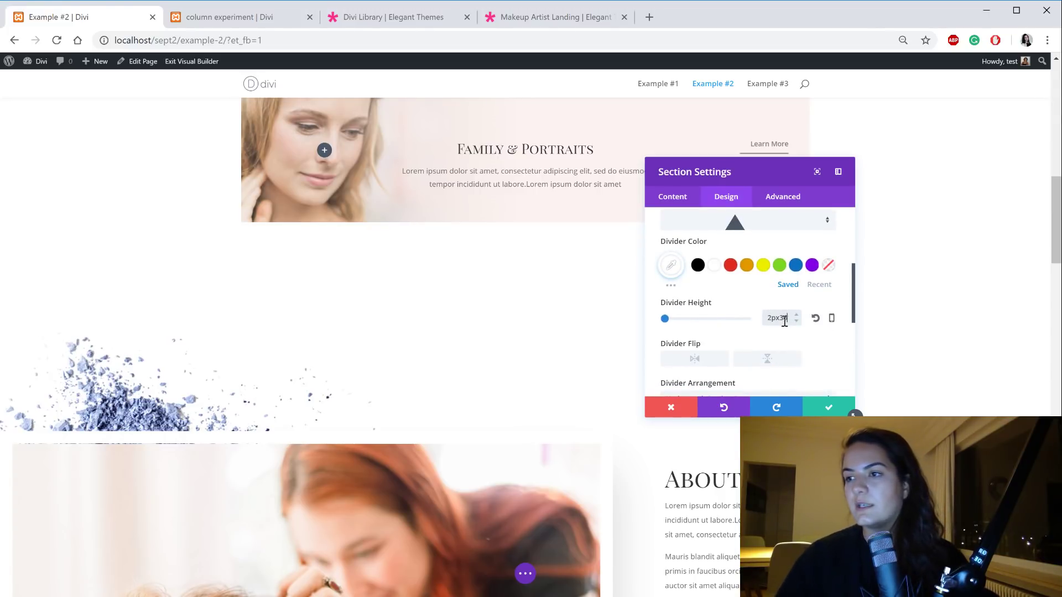
{"action": "scroll", "coordinate": [768, 331], "scroll_direction": "down", "scroll_amount": 3}
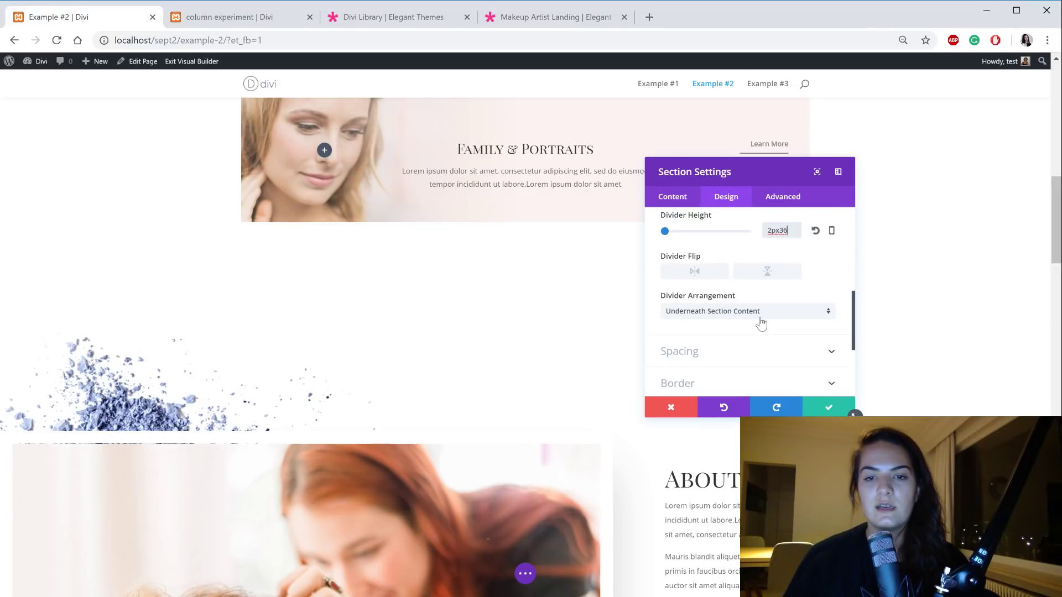
{"action": "left_click", "coordinate": [760, 318]}
{"action": "left_click", "coordinate": [756, 319]}
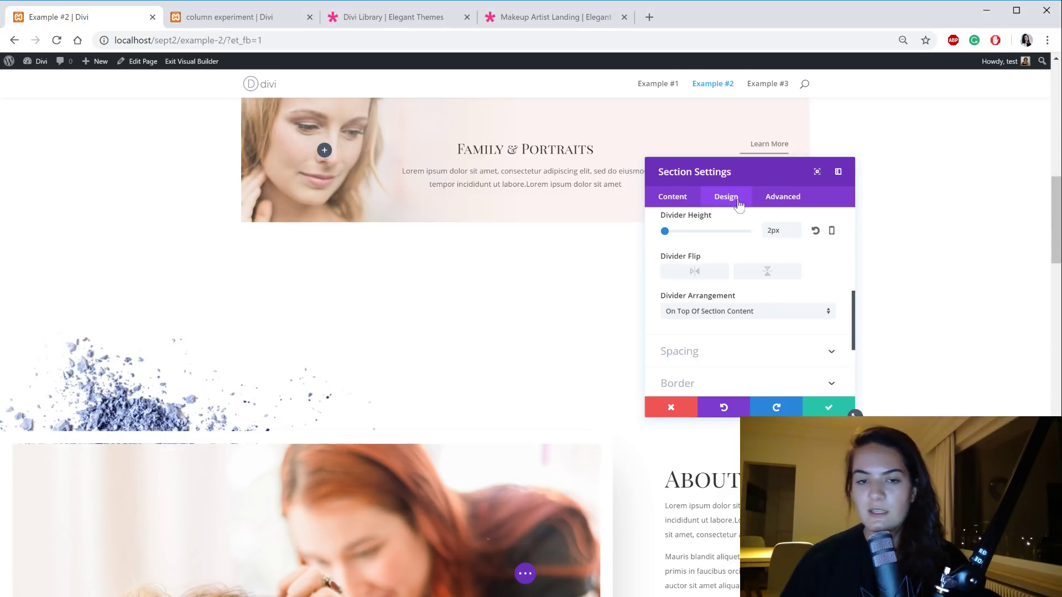
Step: Set the section's top and bottom custom margins to 100px and its top and bottom custom padding to 0px
{"action": "left_click", "coordinate": [716, 354]}
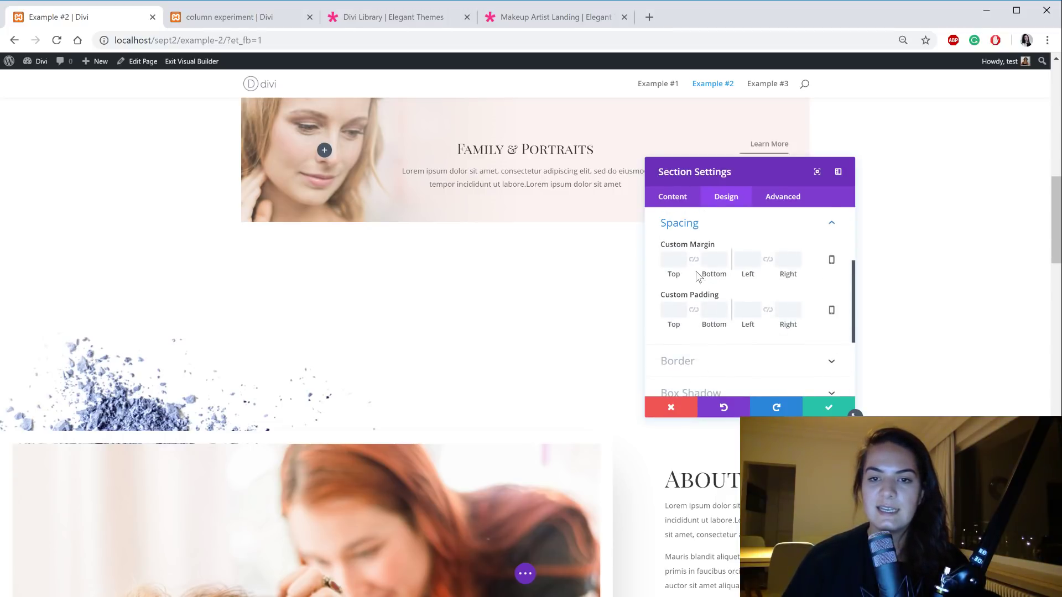
{"action": "left_click", "coordinate": [663, 261]}
{"action": "type", "text": "100p"}
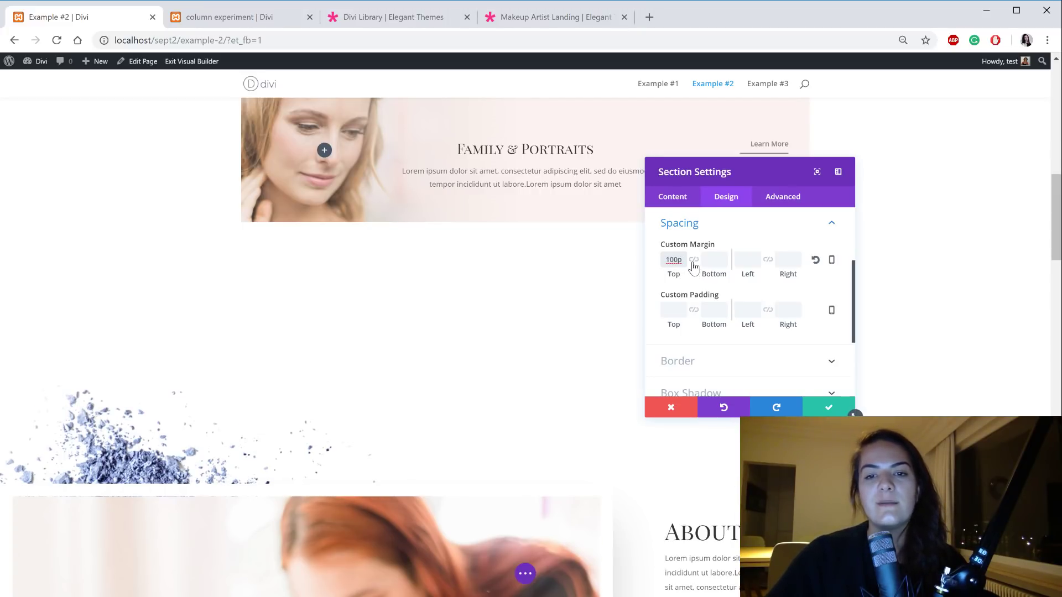
{"action": "left_click", "coordinate": [693, 262]}
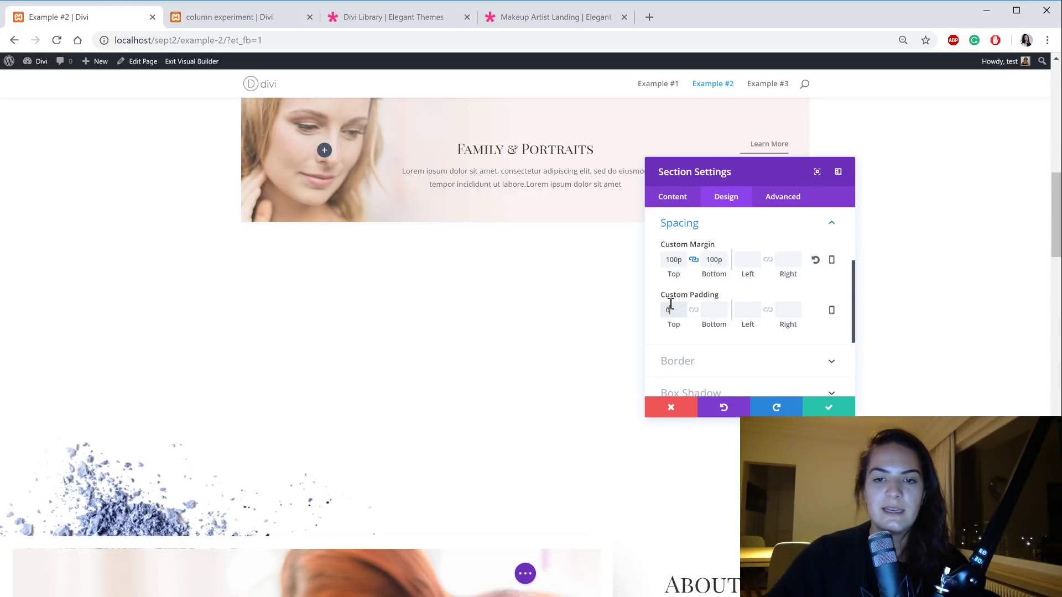
{"action": "type", "text": "0px"}
{"action": "left_click", "coordinate": [694, 311]}
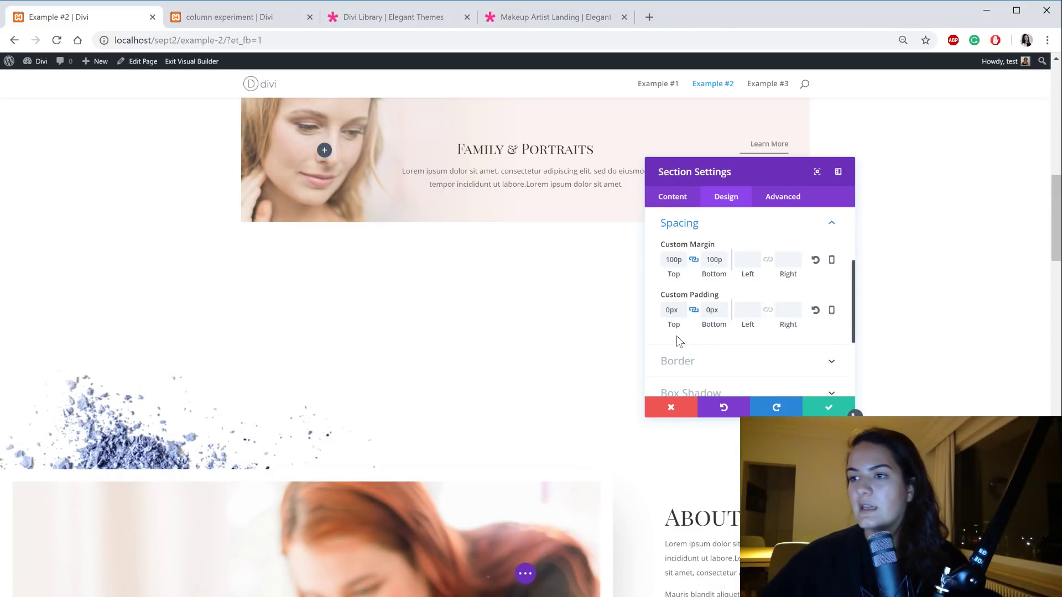
Step: Save the section settings and insert a five-column row into the new section, leaving its columns empty
{"action": "left_click", "coordinate": [829, 410]}
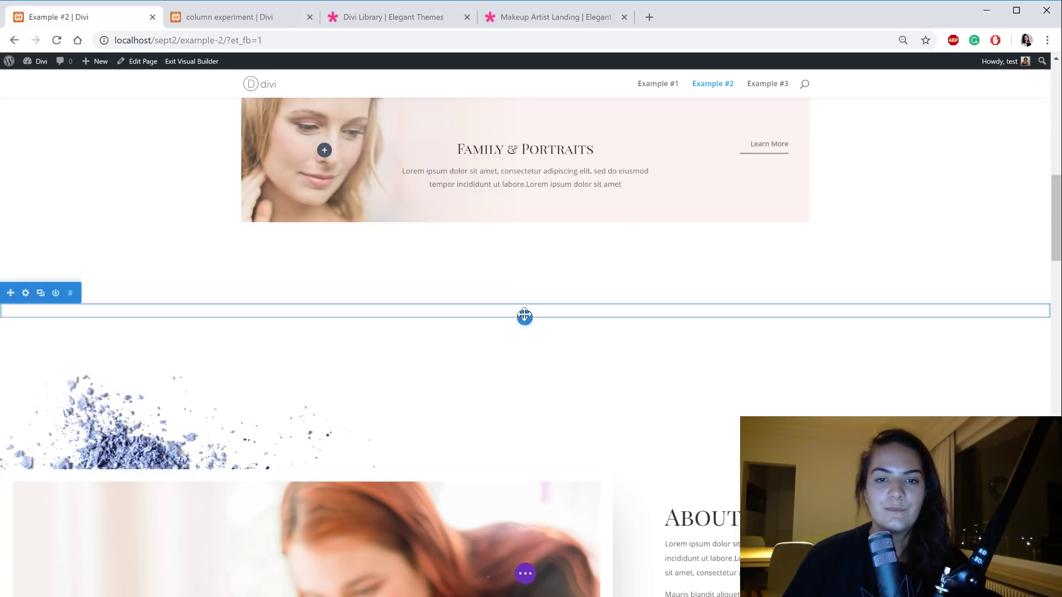
{"action": "left_click", "coordinate": [525, 574]}
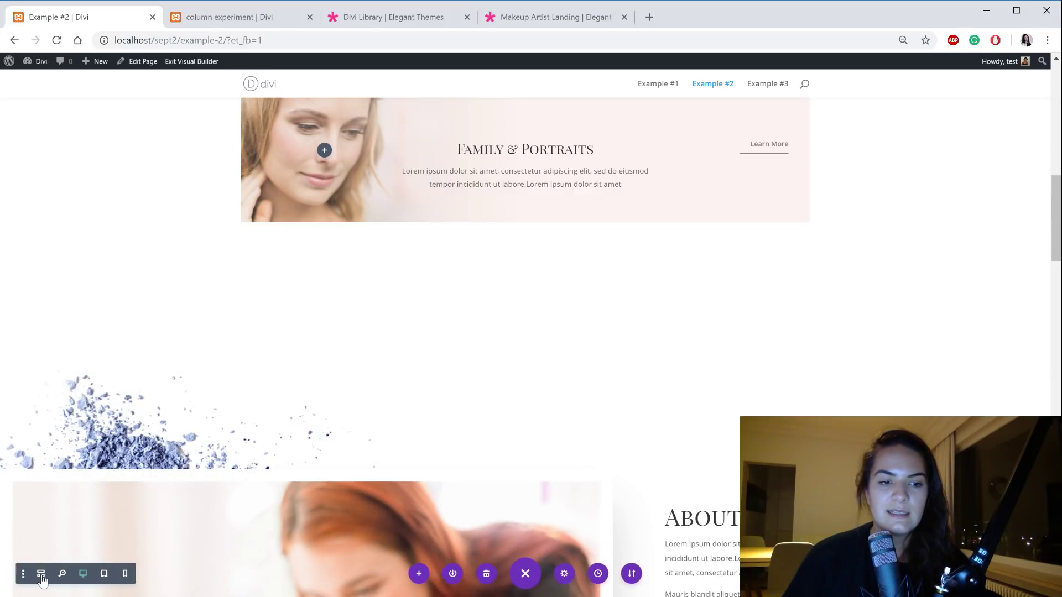
{"action": "key", "text": "ctrl+shift+w"}
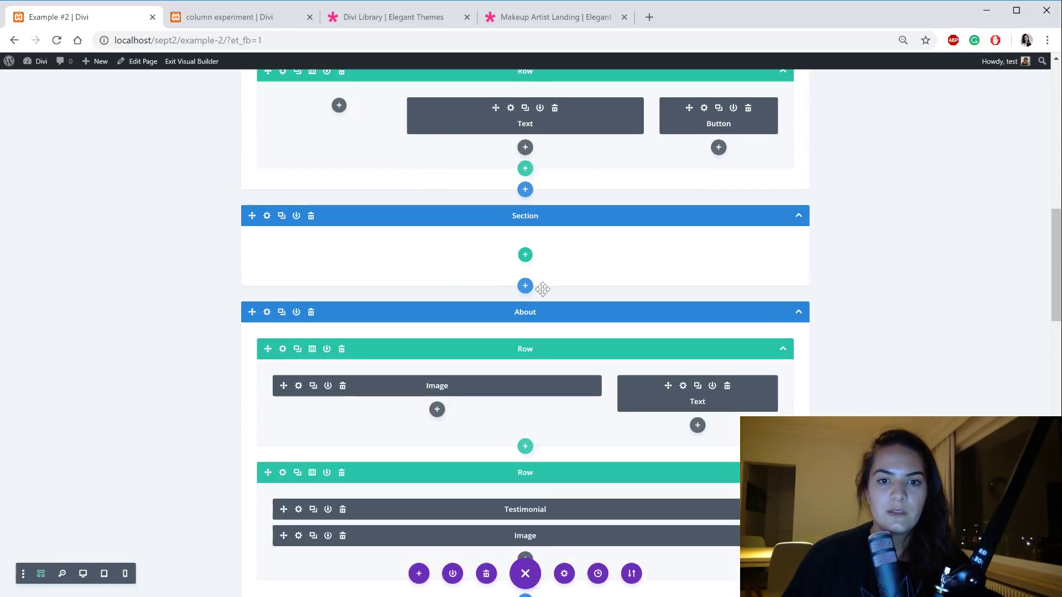
{"action": "left_click", "coordinate": [524, 255]}
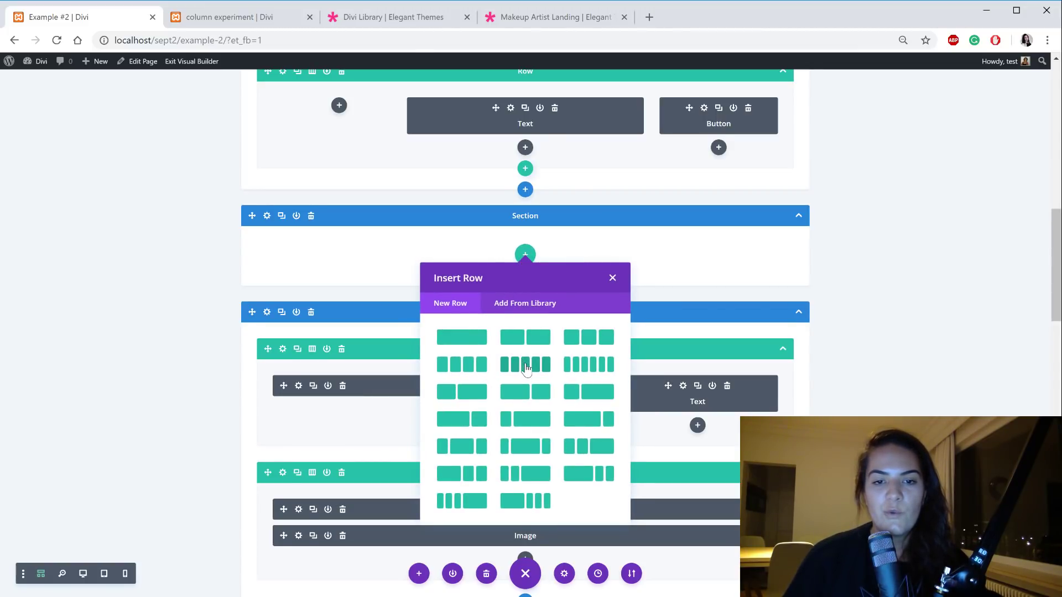
{"action": "left_click", "coordinate": [525, 365]}
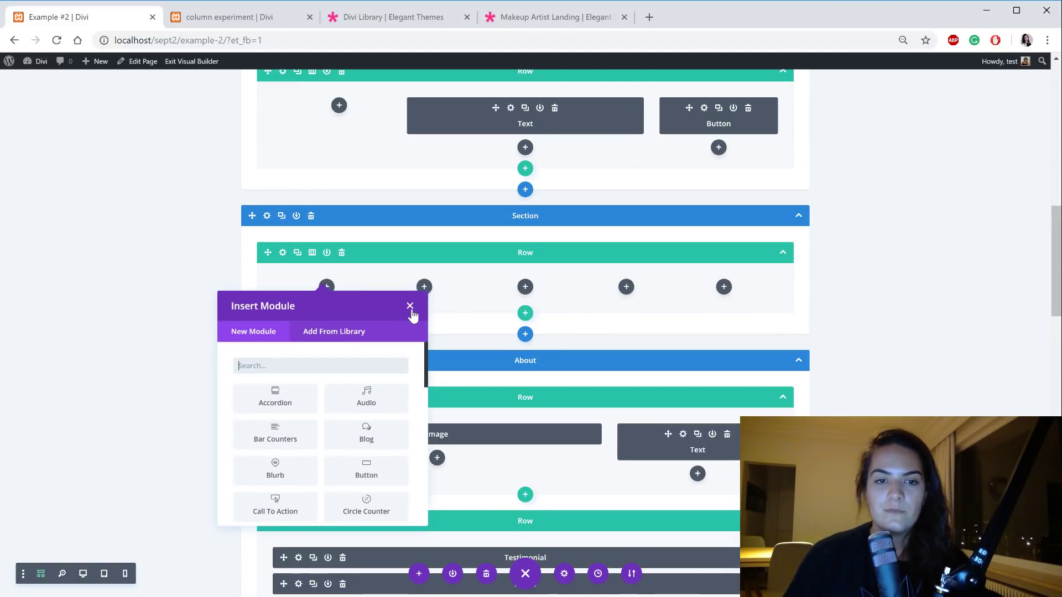
{"action": "left_click", "coordinate": [409, 306]}
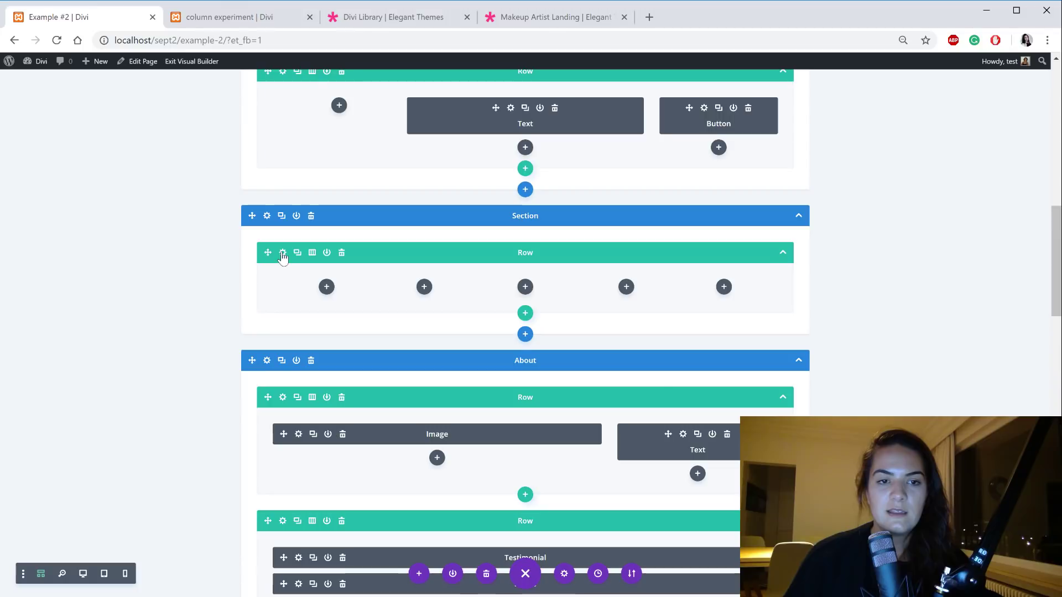
Step: Make the five-column row fullwidth and give it a custom gutter width of 0
{"action": "left_click", "coordinate": [283, 252]}
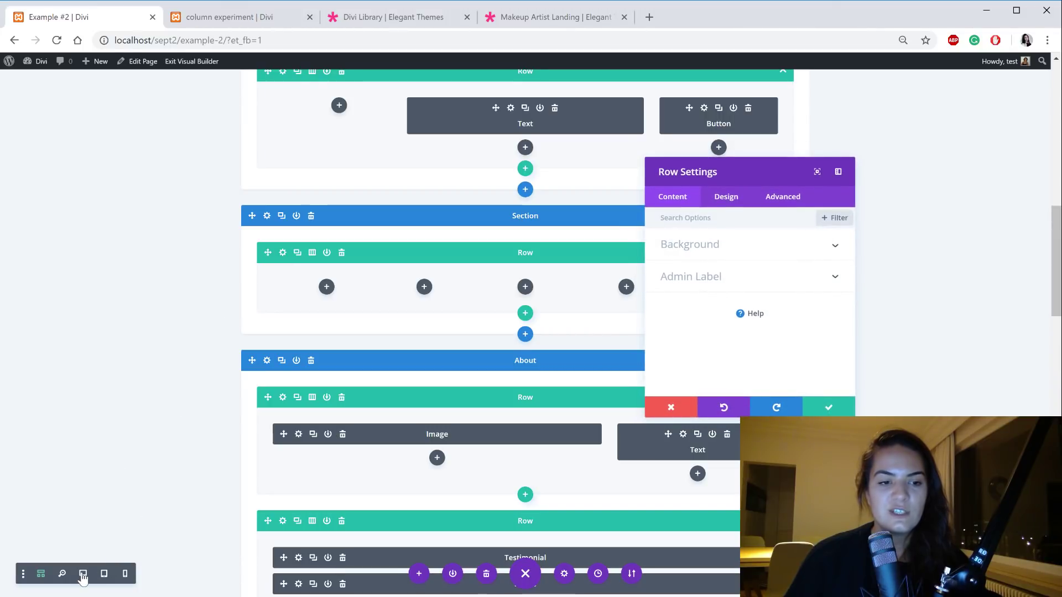
{"action": "left_click", "coordinate": [83, 573]}
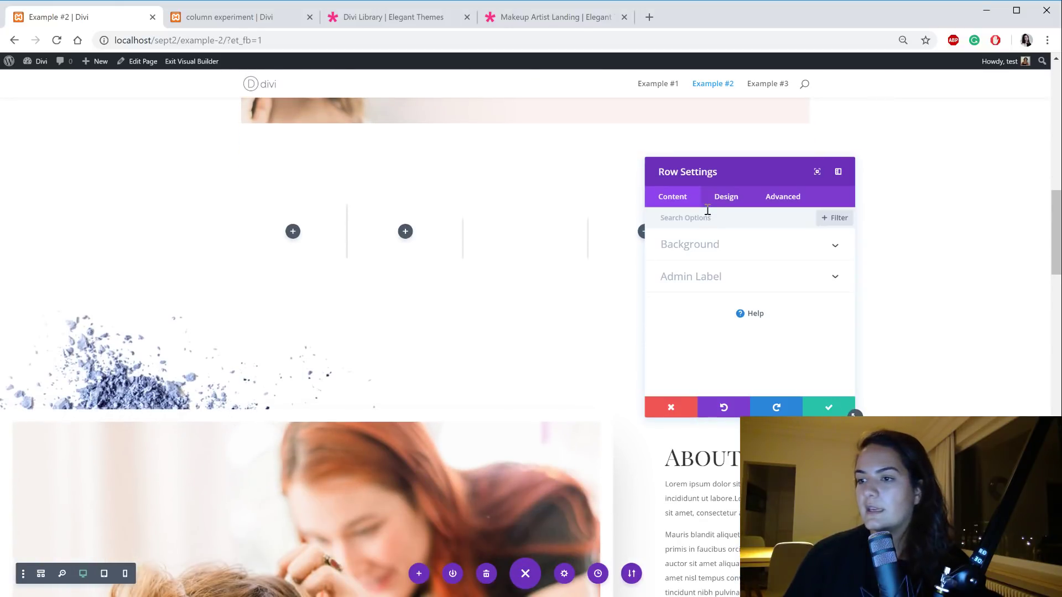
{"action": "left_click", "coordinate": [718, 202]}
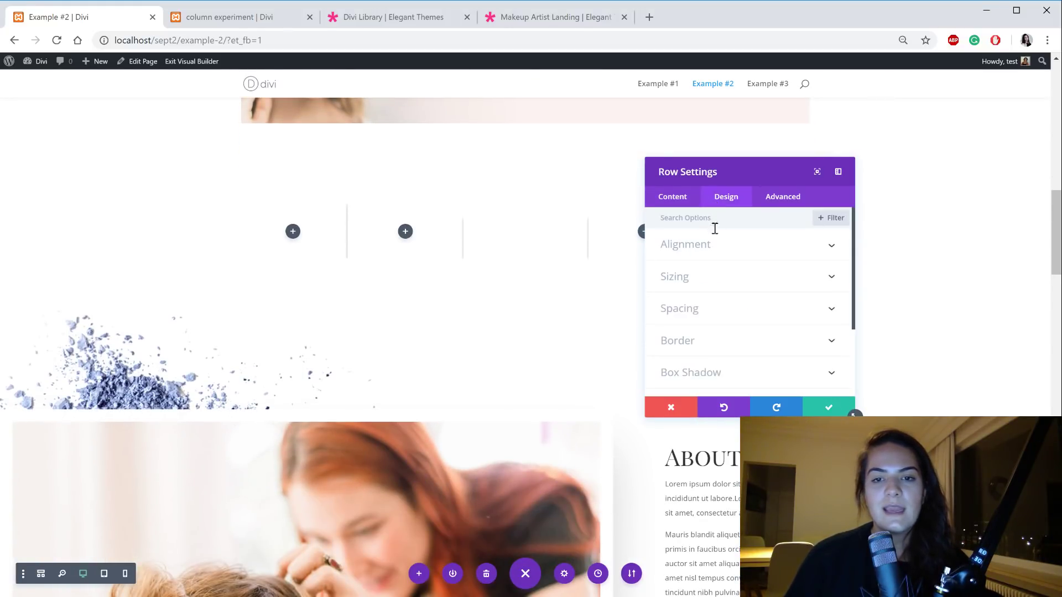
{"action": "left_click", "coordinate": [696, 276]}
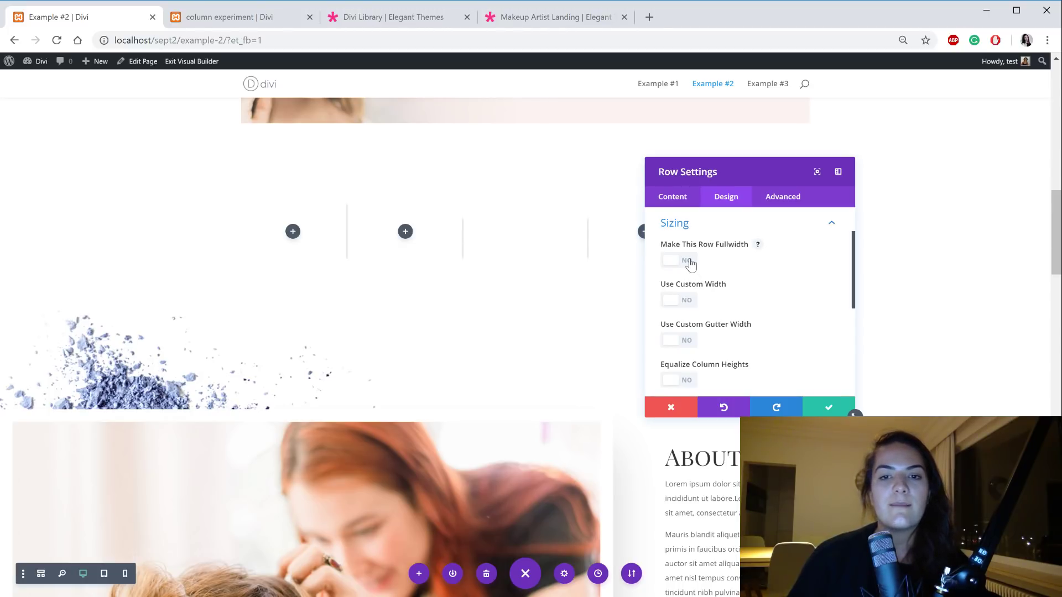
{"action": "left_click", "coordinate": [690, 264]}
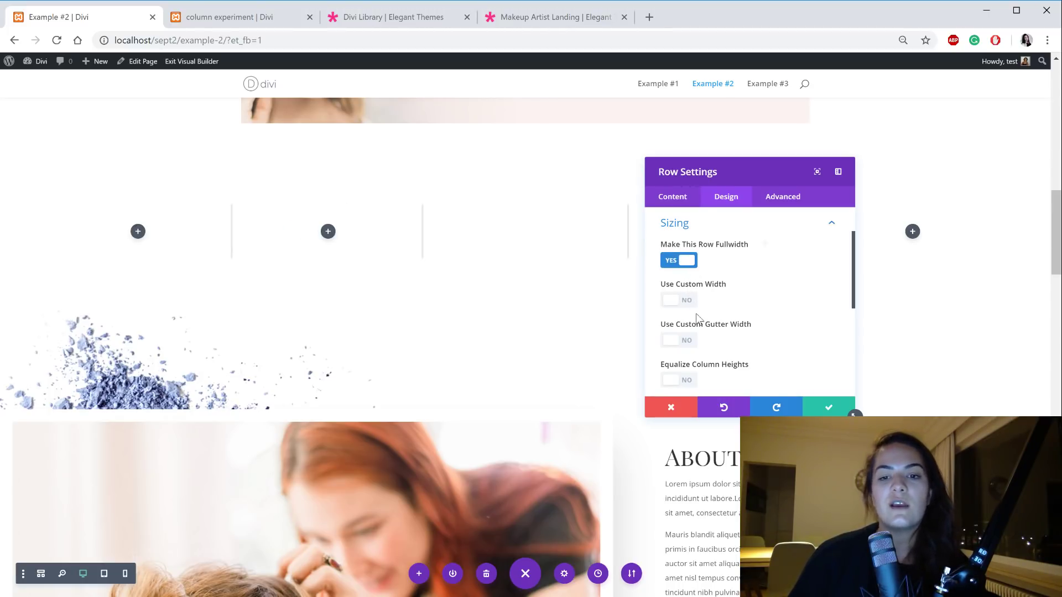
{"action": "left_click", "coordinate": [696, 347]}
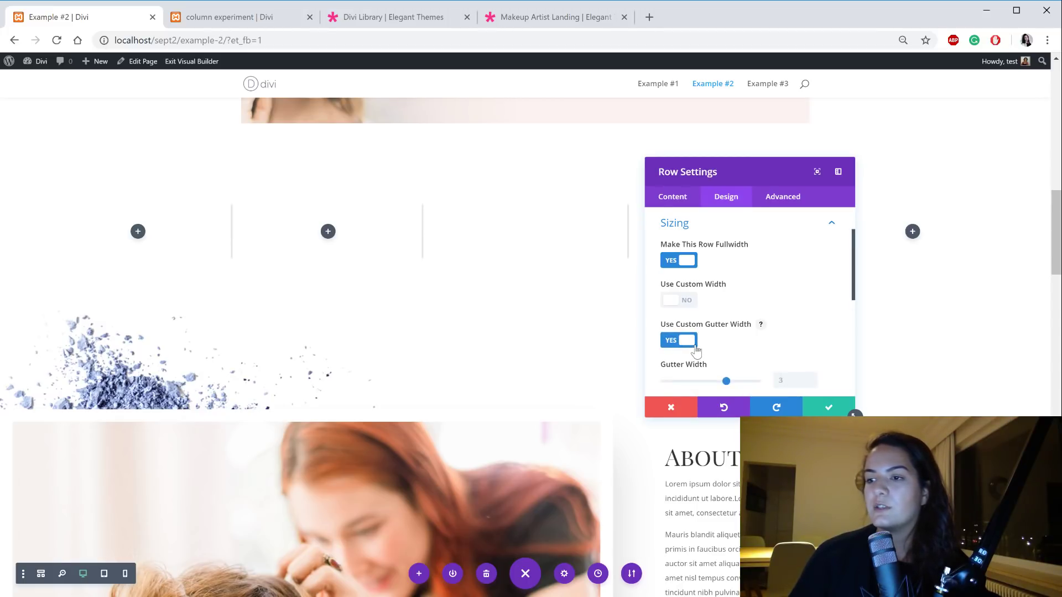
{"action": "scroll", "coordinate": [698, 352], "scroll_direction": "down", "scroll_amount": 2}
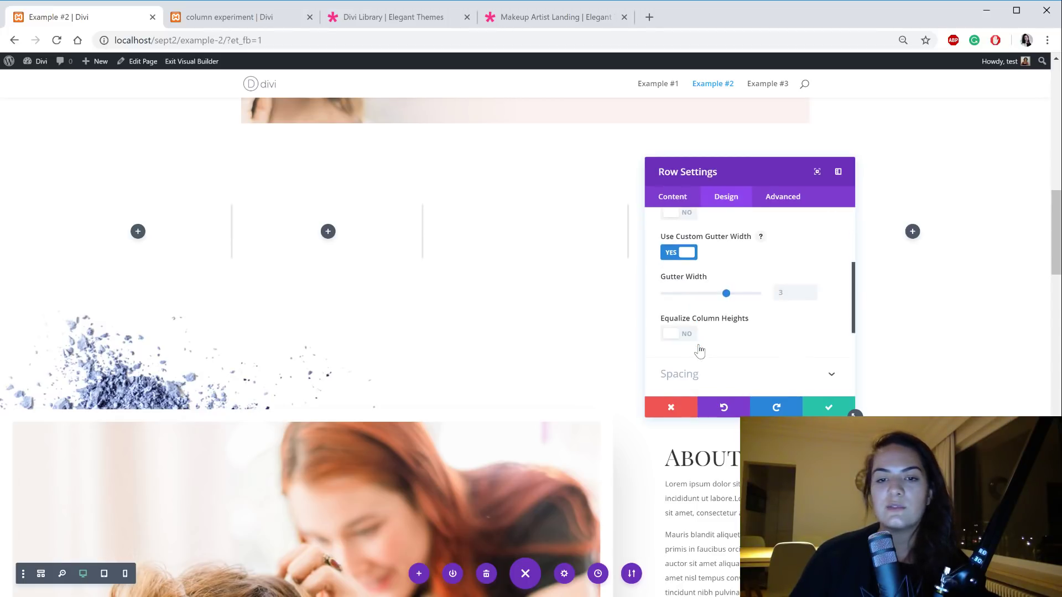
{"action": "left_click", "coordinate": [811, 296]}
{"action": "left_click", "coordinate": [811, 296]}
{"action": "left_click", "coordinate": [811, 296]}
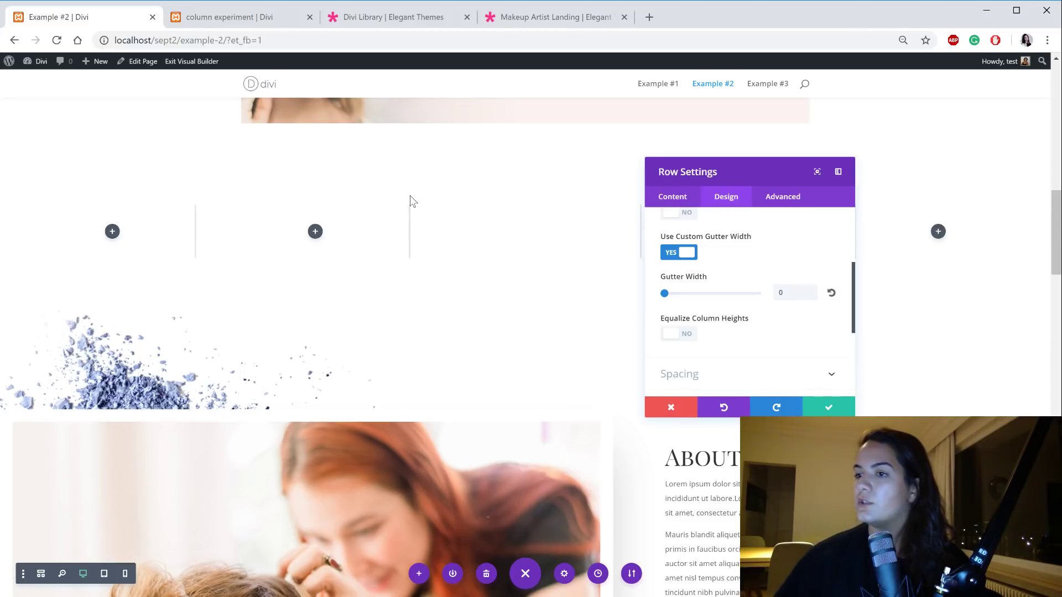
Step: Set the row's top and bottom custom padding to 0px and save the row settings
{"action": "scroll", "coordinate": [689, 346], "scroll_direction": "down", "scroll_amount": 2}
{"action": "left_click", "coordinate": [705, 296]}
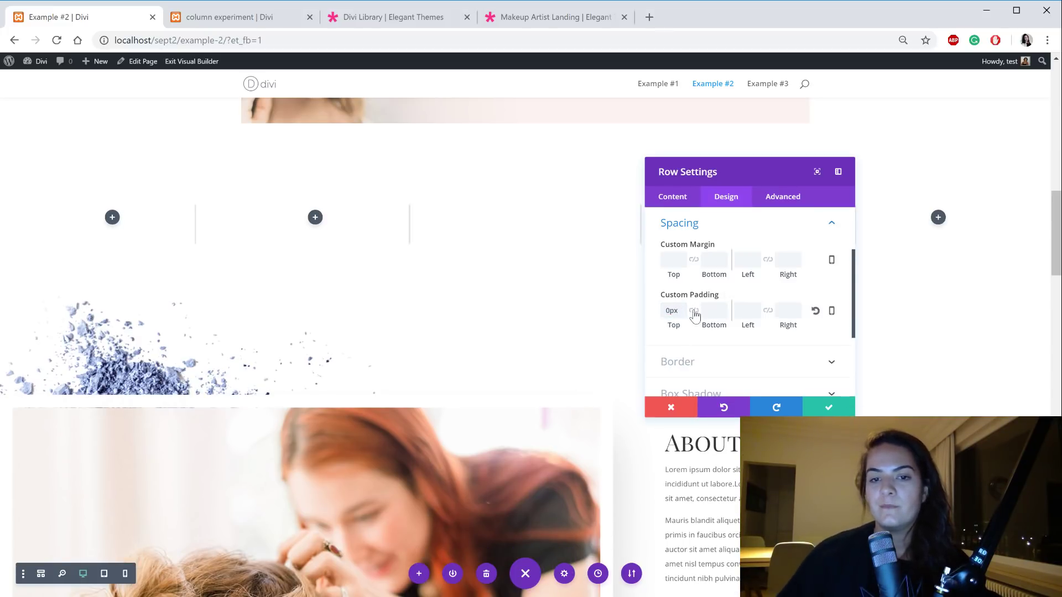
{"action": "left_click", "coordinate": [694, 314]}
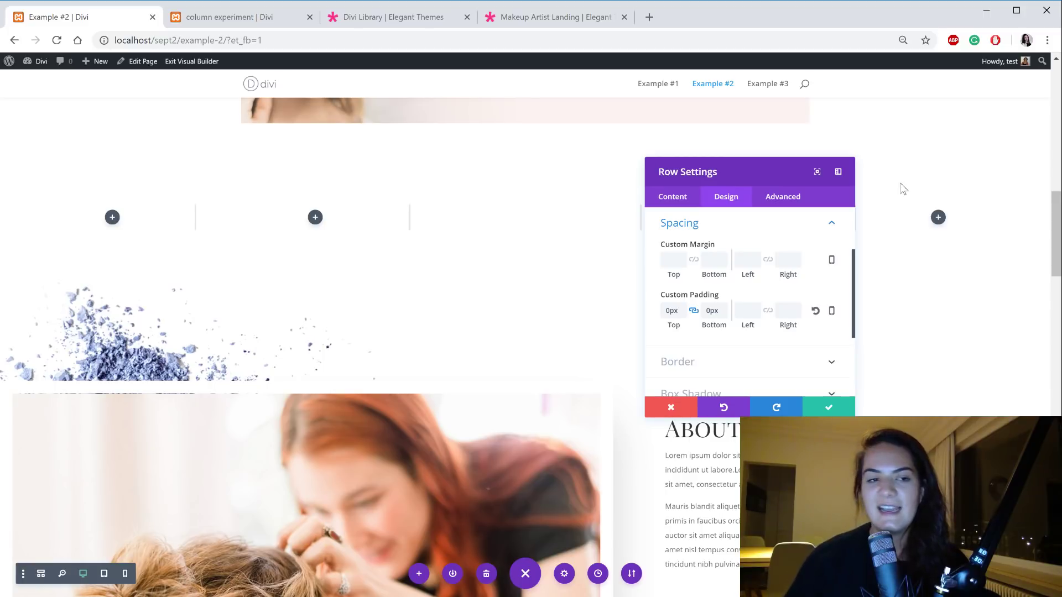
{"action": "left_click", "coordinate": [829, 409]}
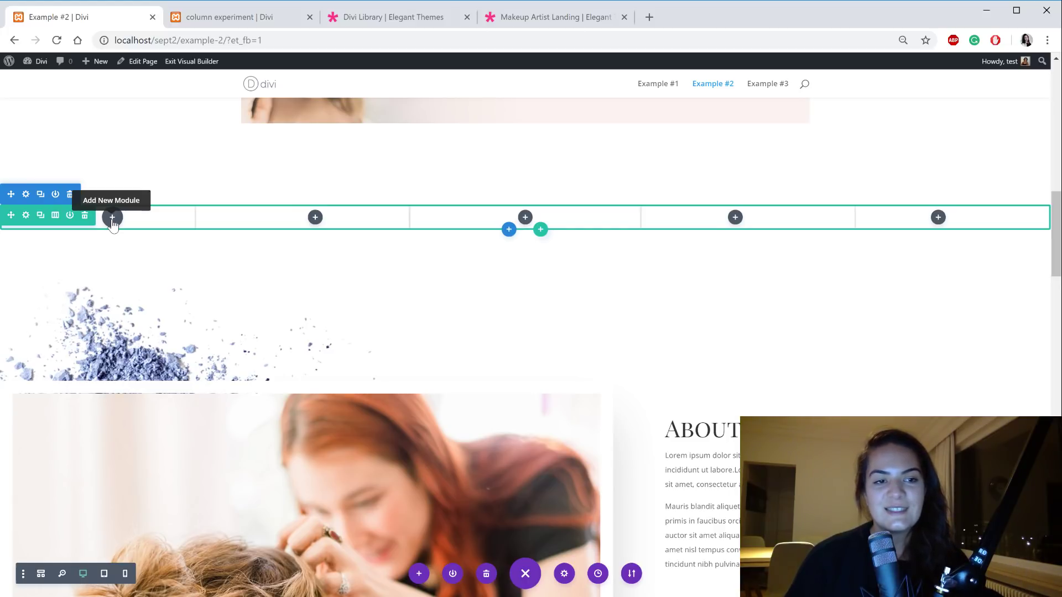
Step: Insert a Divider module into the row's first column and compare with the finished transition on the column experiment page
{"action": "left_click", "coordinate": [112, 218]}
{"action": "type", "text": "divi"}
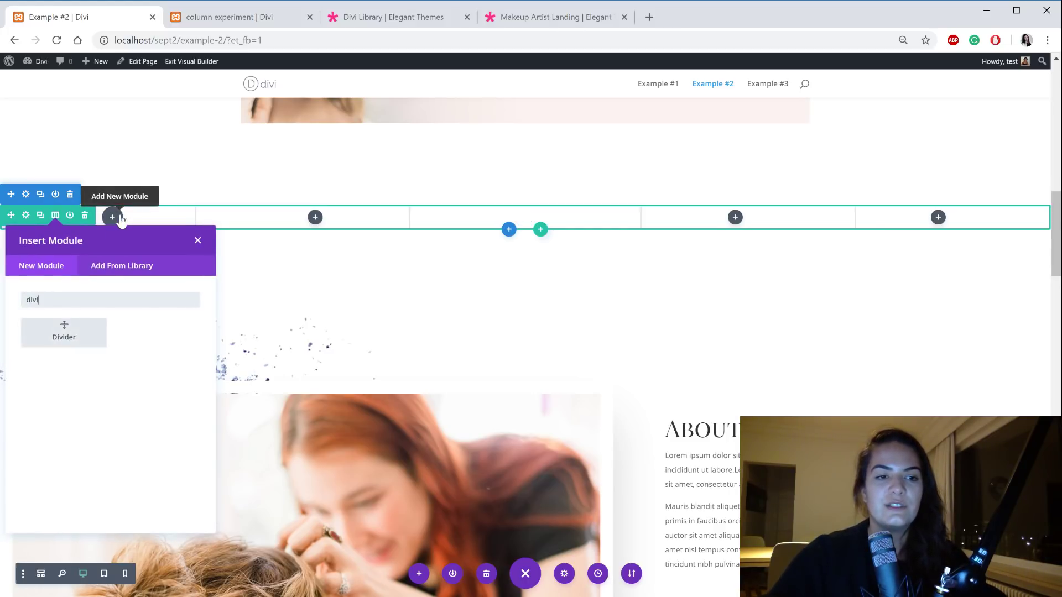
{"action": "type", "text": "der"}
{"action": "key", "text": "Return"}
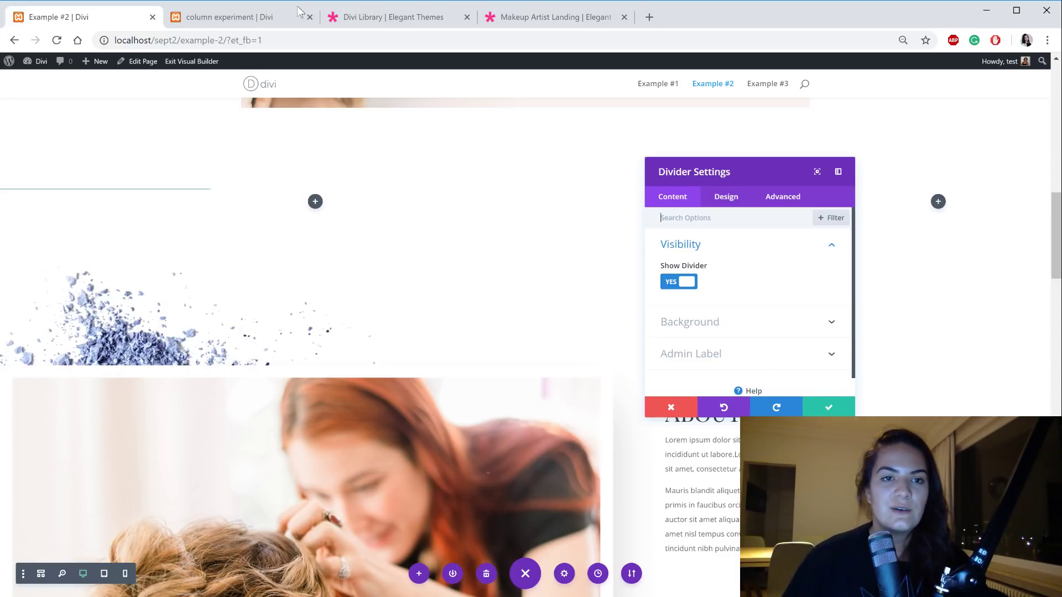
{"action": "left_click", "coordinate": [227, 19]}
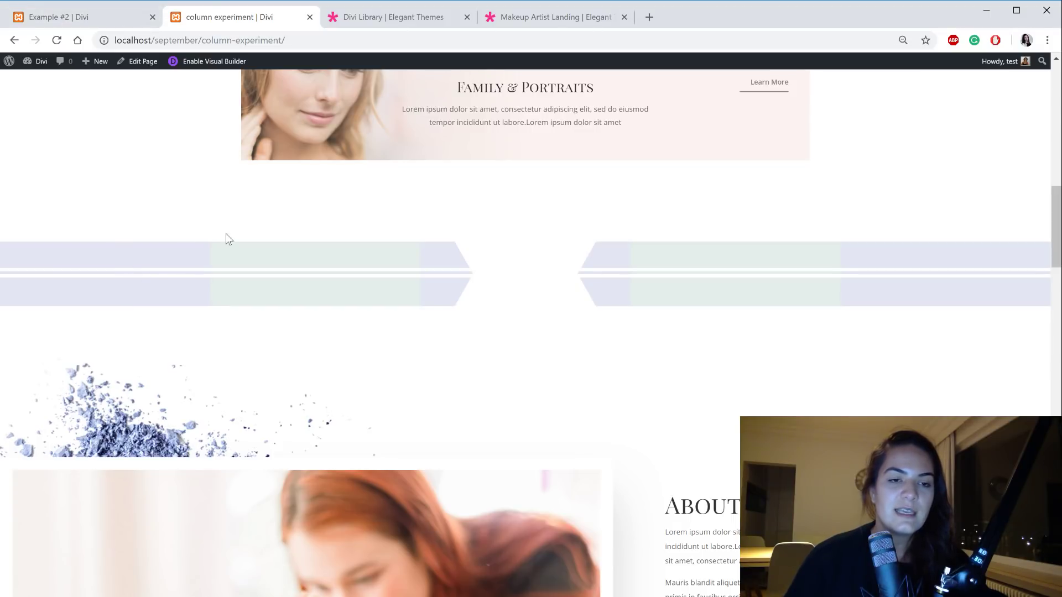
{"action": "left_click", "coordinate": [48, 21]}
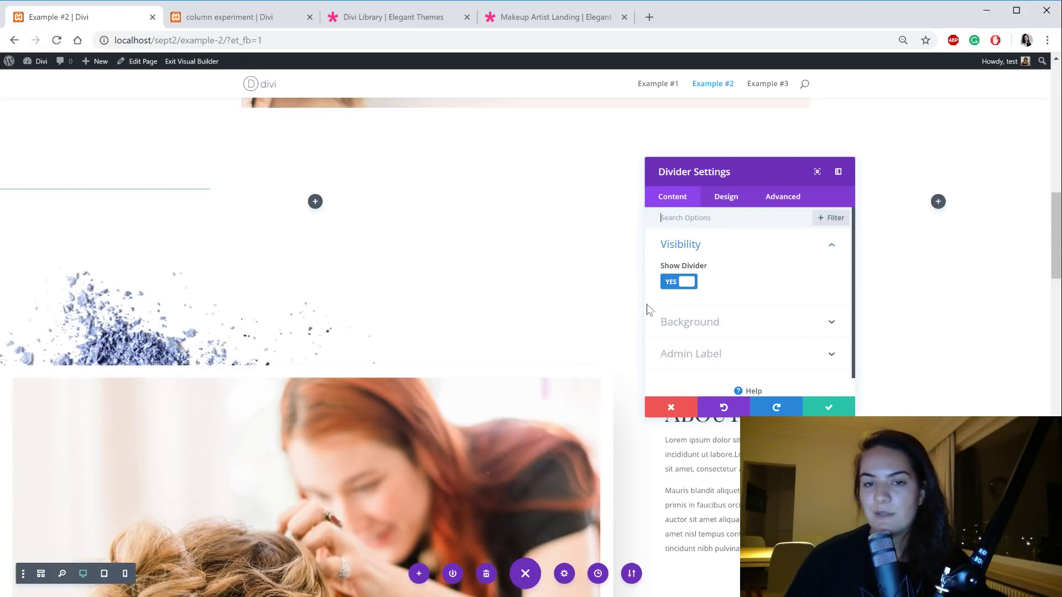
Step: Try to set the divider module's background colour to rba(176,182,219,0.34)
{"action": "left_click", "coordinate": [706, 322]}
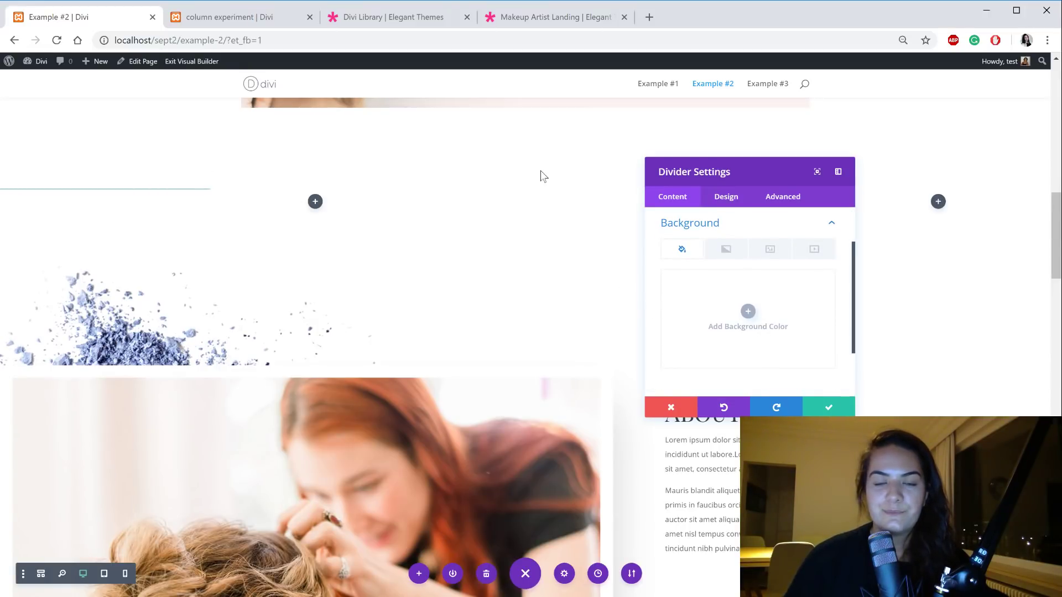
{"action": "left_click", "coordinate": [708, 302]}
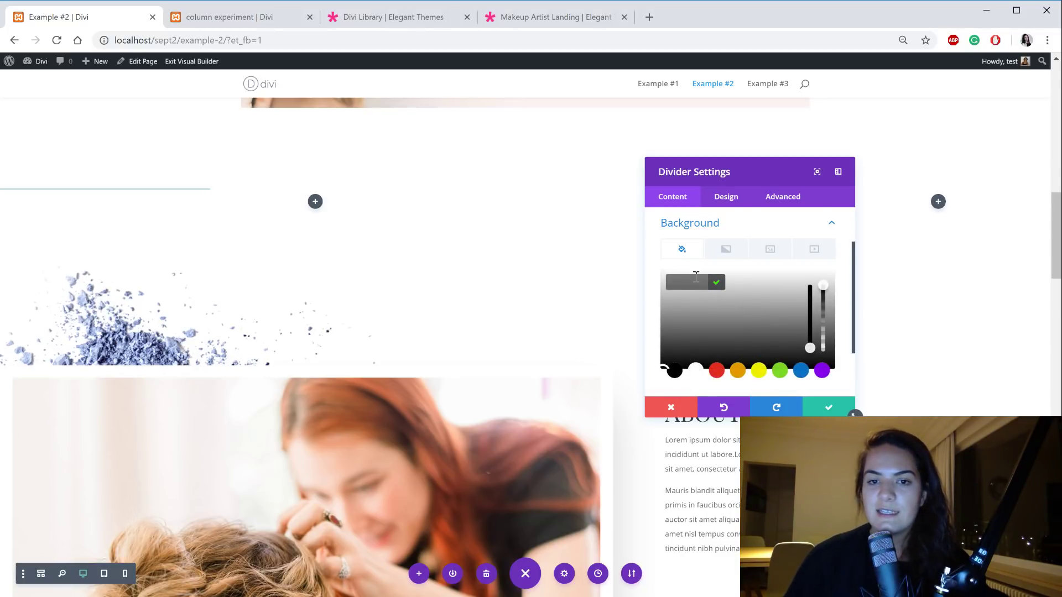
{"action": "type", "text": "rba(17"}
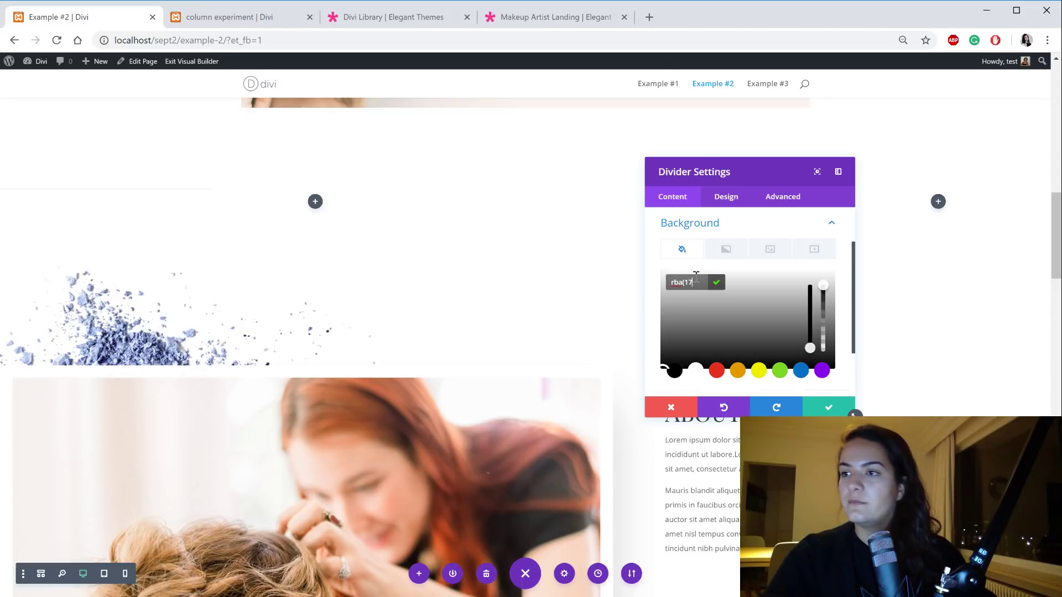
{"action": "type", "text": "6,182"}
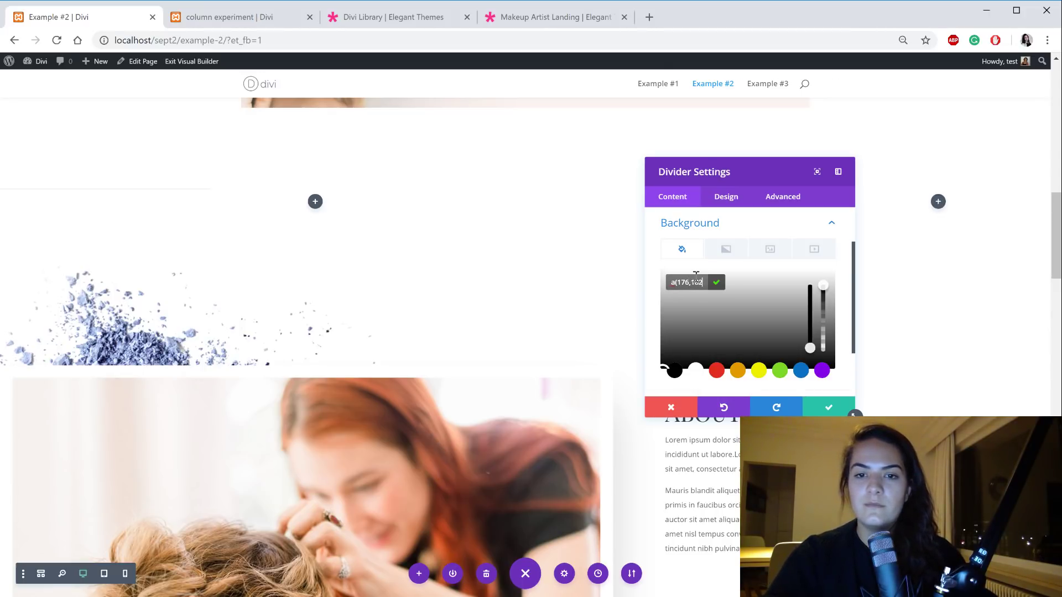
{"action": "type", "text": ","}
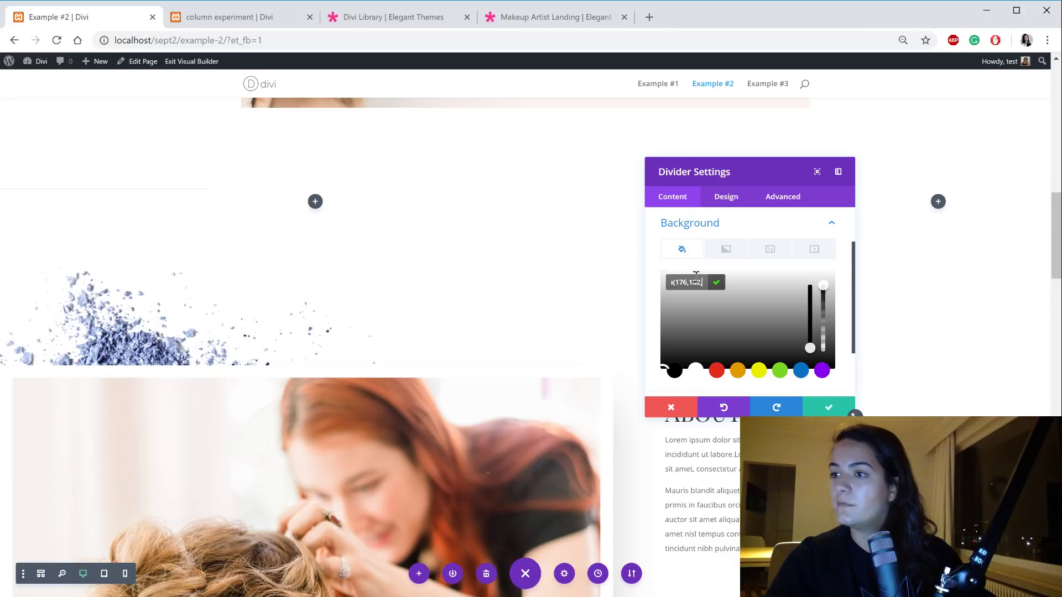
{"action": "type", "text": "213"}
{"action": "type", "text": ",0"}
{"action": "type", "text": ".54"}
{"action": "type", "text": ")"}
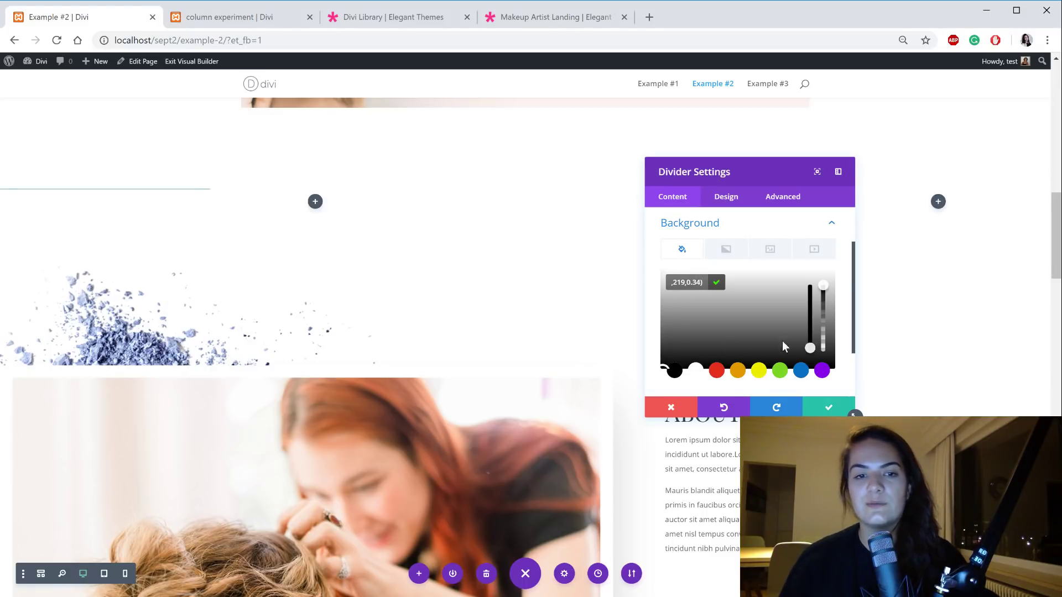
{"action": "key", "text": "Return"}
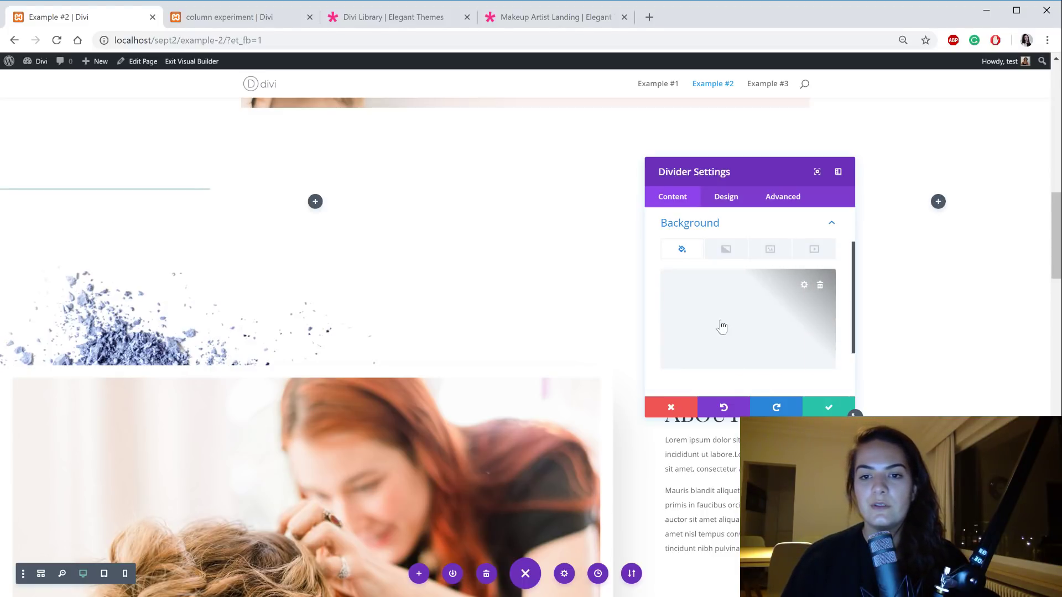
Step: Reopen the divider's background colour code, check it character by character and reapply it
{"action": "triple_click", "coordinate": [699, 284]}
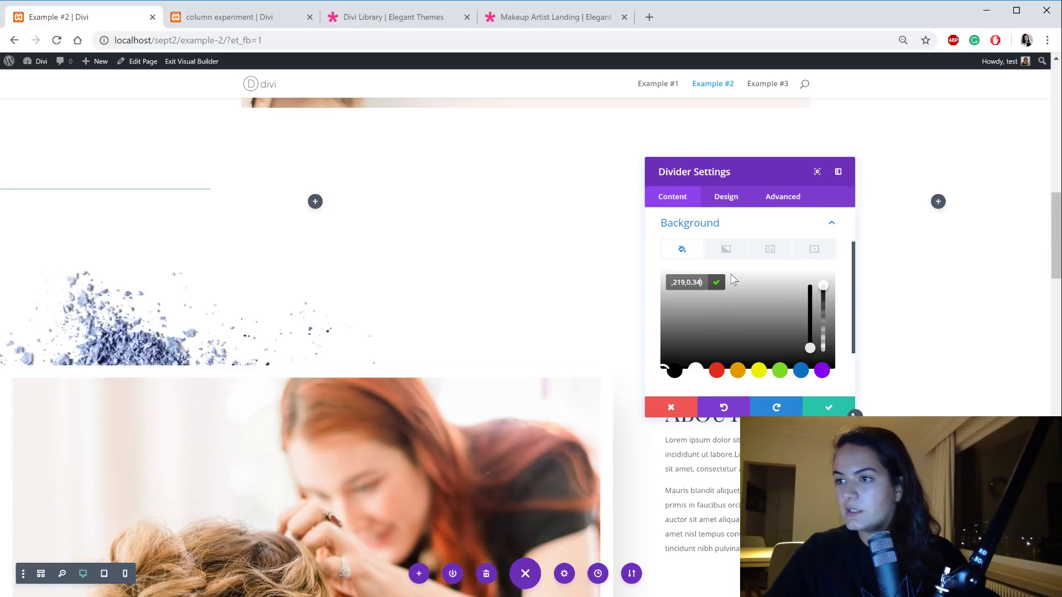
{"action": "key", "text": "Left"}
{"action": "key", "text": "Left"}
{"action": "key", "text": "Left"}
{"action": "key", "text": "Left"}
{"action": "key", "text": "Left"}
{"action": "key", "text": "Left"}
{"action": "key", "text": "Left"}
{"action": "key", "text": "Left"}
{"action": "key", "text": "Left"}
{"action": "key", "text": "Left"}
{"action": "key", "text": "Left"}
{"action": "key", "text": "Left"}
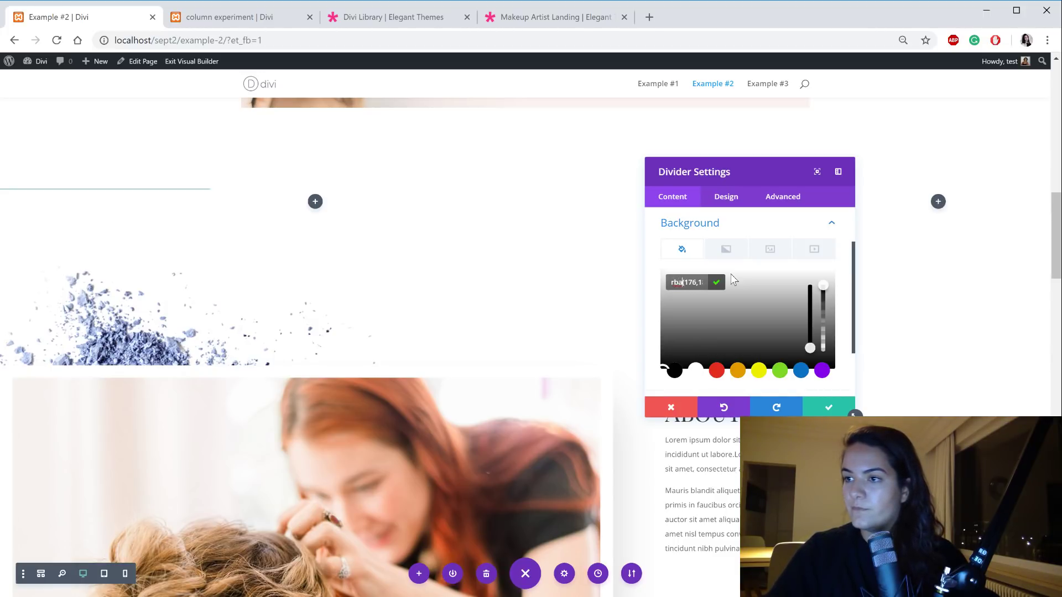
{"action": "key", "text": "Right"}
{"action": "key", "text": "Right"}
{"action": "key", "text": "Right"}
{"action": "key", "text": "Right"}
{"action": "key", "text": "Right"}
{"action": "key", "text": "Right"}
{"action": "key", "text": "Right"}
{"action": "key", "text": "Right"}
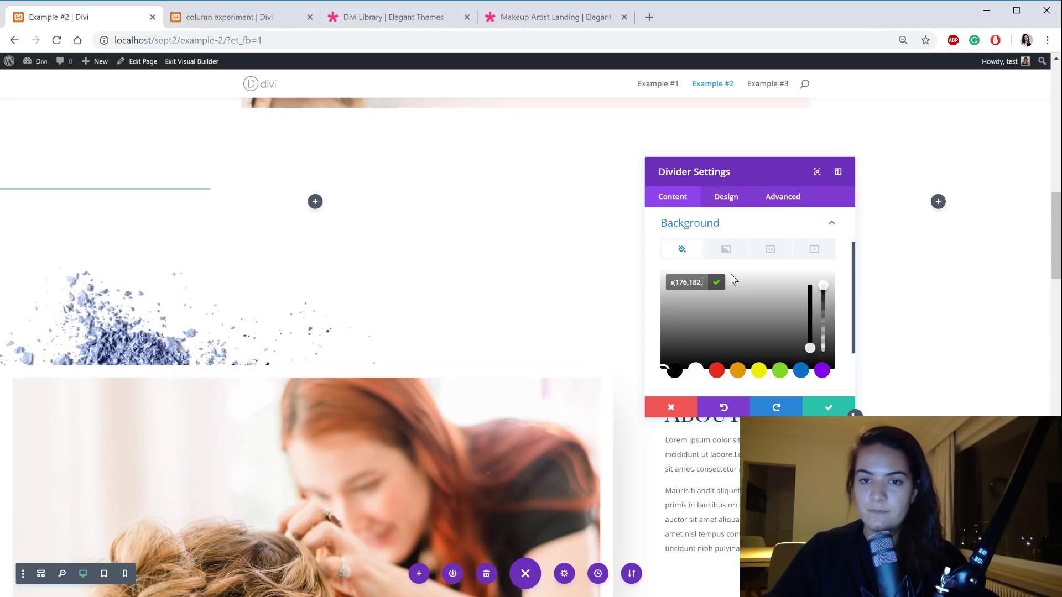
{"action": "key", "text": "Right"}
{"action": "key", "text": "Right"}
{"action": "key", "text": "Right"}
{"action": "key", "text": "Right"}
{"action": "key", "text": "Right"}
{"action": "key", "text": "Right"}
{"action": "key", "text": "Right"}
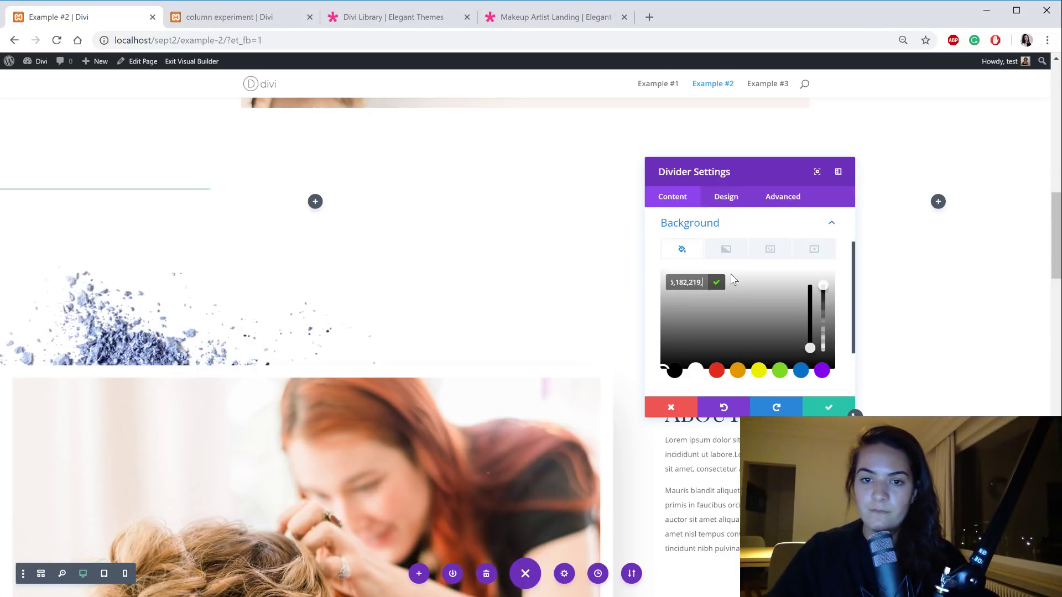
{"action": "key", "text": "Right"}
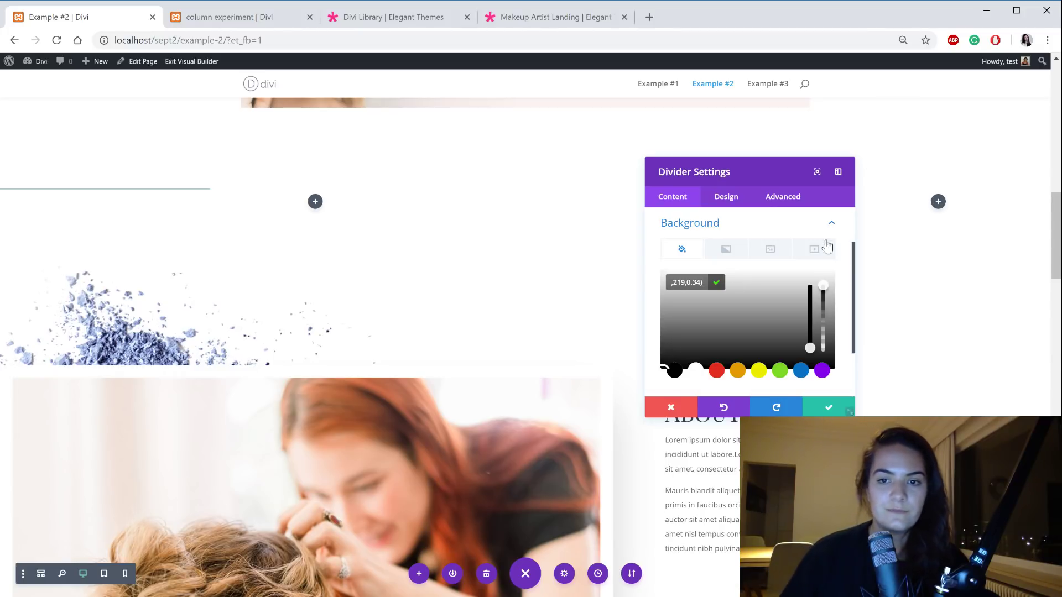
{"action": "key", "text": "Return"}
Step: Try several background colours for the divider, ending with the semi-transparent purple rgba(173,0,237,0.71)
{"action": "left_click", "coordinate": [790, 301]}
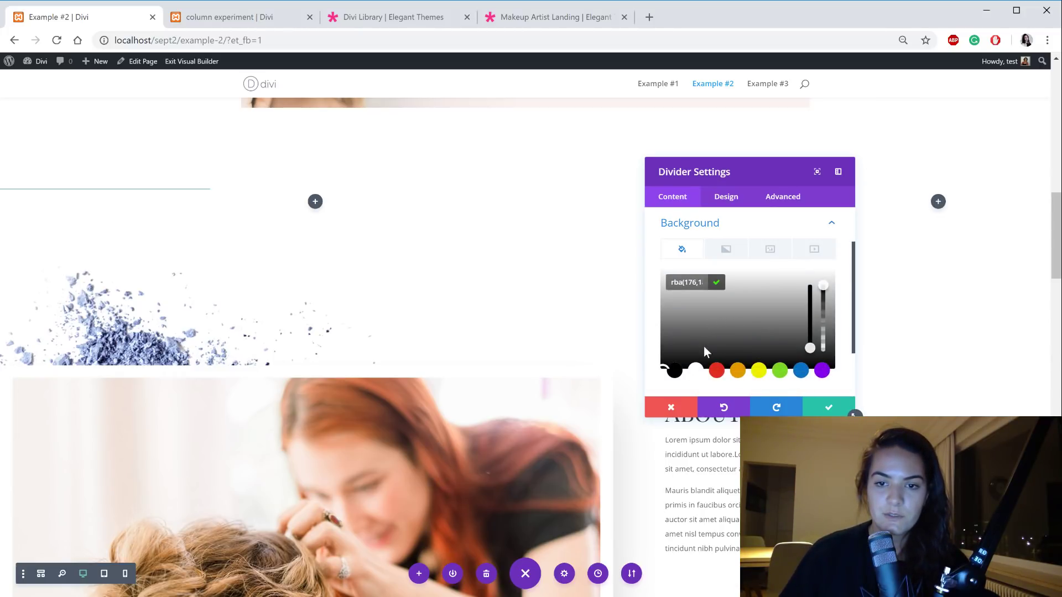
{"action": "left_click", "coordinate": [822, 370]}
{"action": "left_click", "coordinate": [754, 316]}
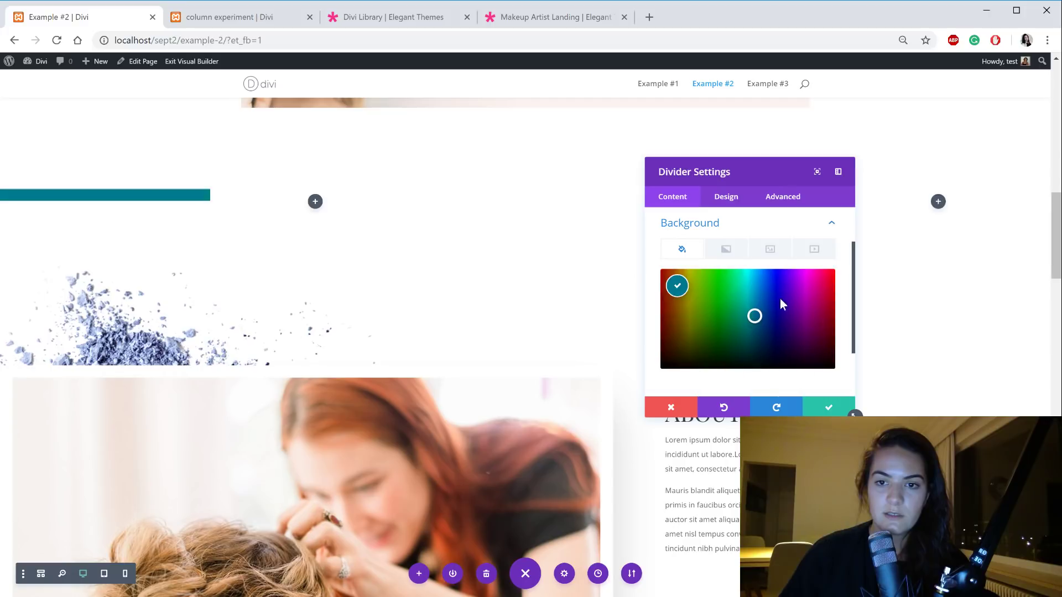
{"action": "left_click", "coordinate": [801, 279]}
{"action": "left_click", "coordinate": [822, 288]}
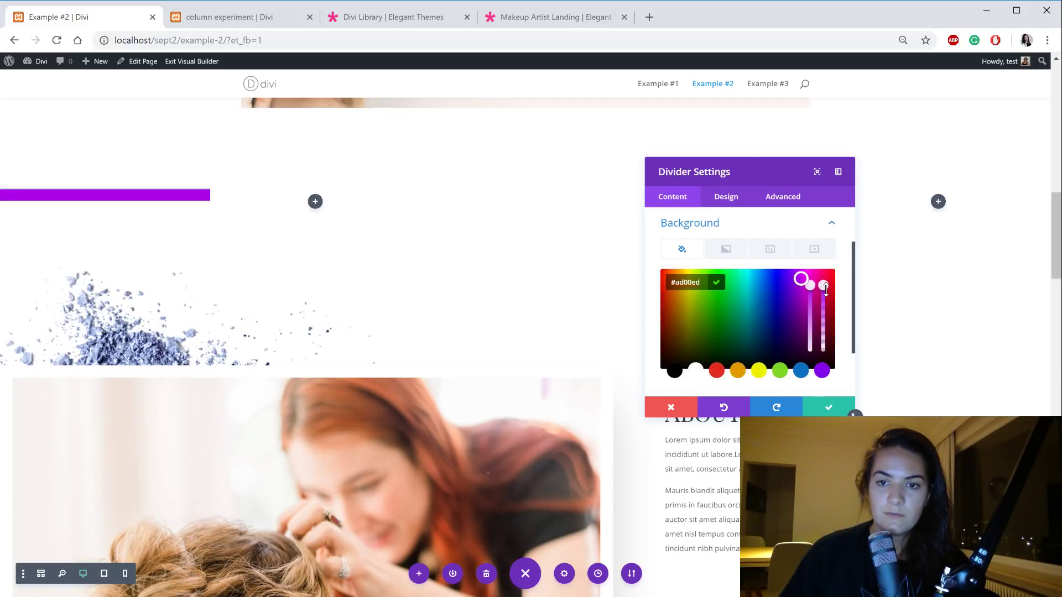
{"action": "left_click", "coordinate": [824, 303]}
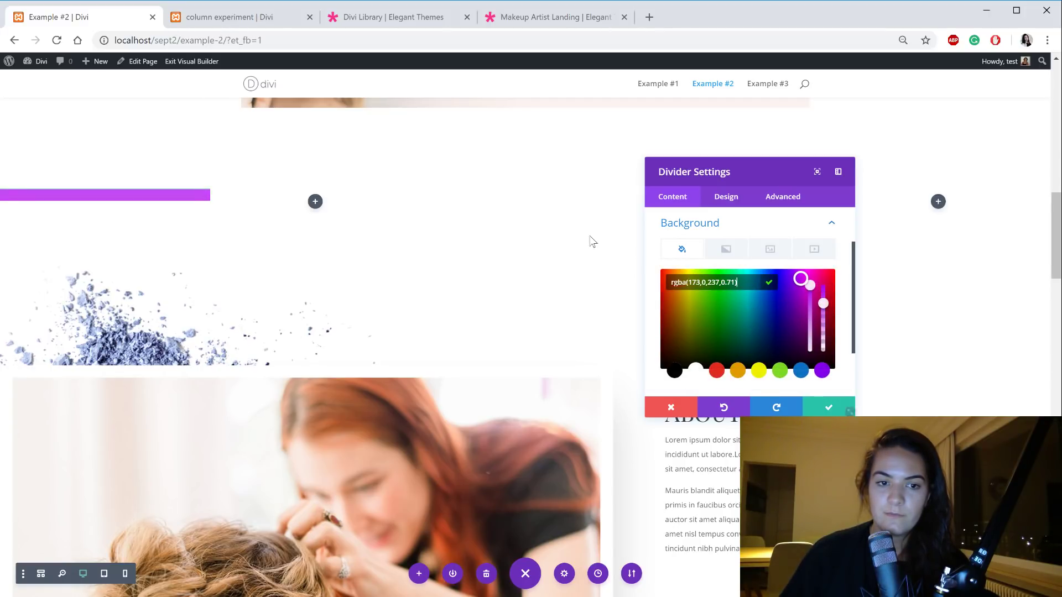
Step: Look over the page's sections for matching colours and return to the divider row
{"action": "scroll", "coordinate": [485, 215], "scroll_direction": "up", "scroll_amount": 8}
{"action": "scroll", "coordinate": [485, 215], "scroll_direction": "up", "scroll_amount": 5}
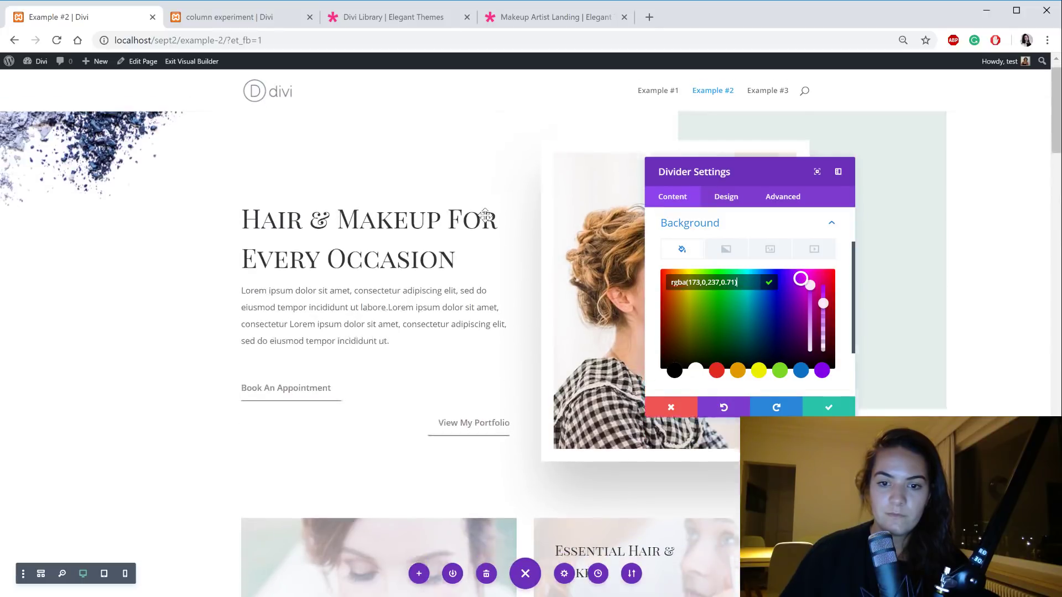
{"action": "scroll", "coordinate": [485, 215], "scroll_direction": "down", "scroll_amount": 10}
{"action": "scroll", "coordinate": [485, 216], "scroll_direction": "down", "scroll_amount": 10}
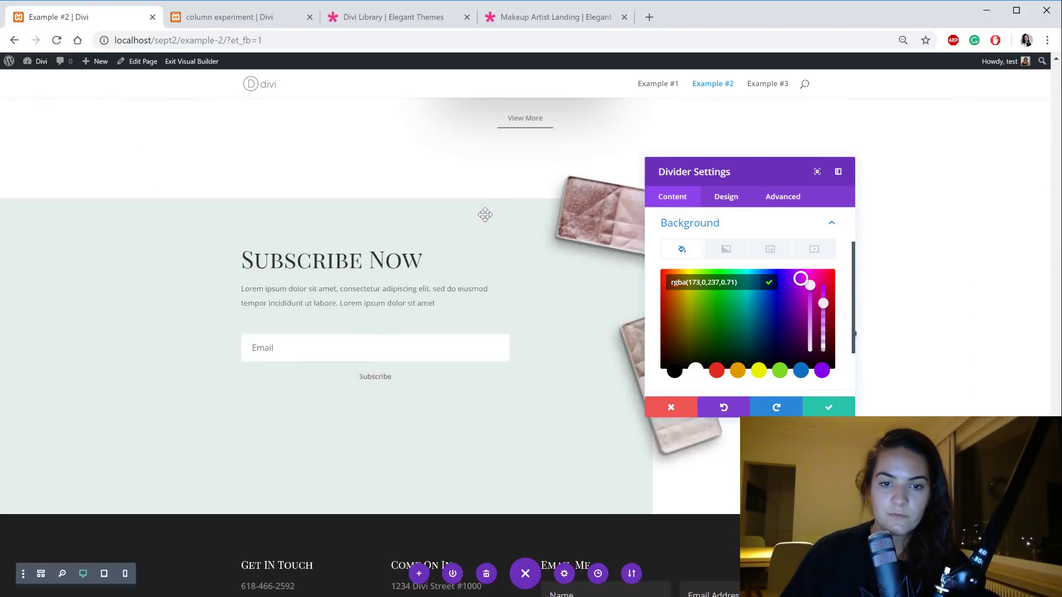
{"action": "scroll", "coordinate": [485, 215], "scroll_direction": "up", "scroll_amount": 2}
{"action": "scroll", "coordinate": [485, 215], "scroll_direction": "up", "scroll_amount": 15}
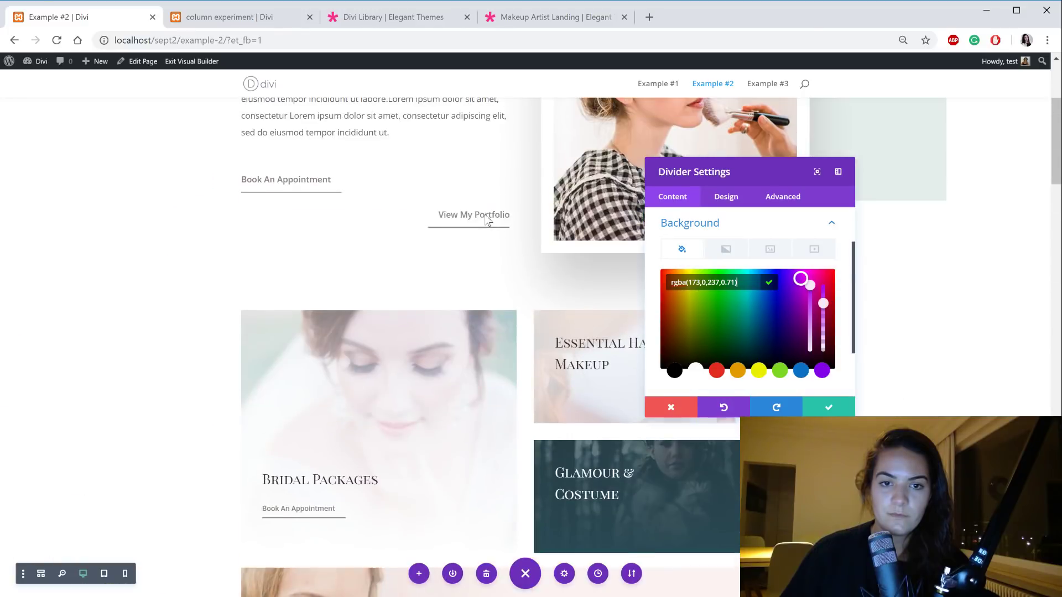
{"action": "scroll", "coordinate": [485, 215], "scroll_direction": "down", "scroll_amount": 6}
{"action": "scroll", "coordinate": [485, 215], "scroll_direction": "up", "scroll_amount": 2}
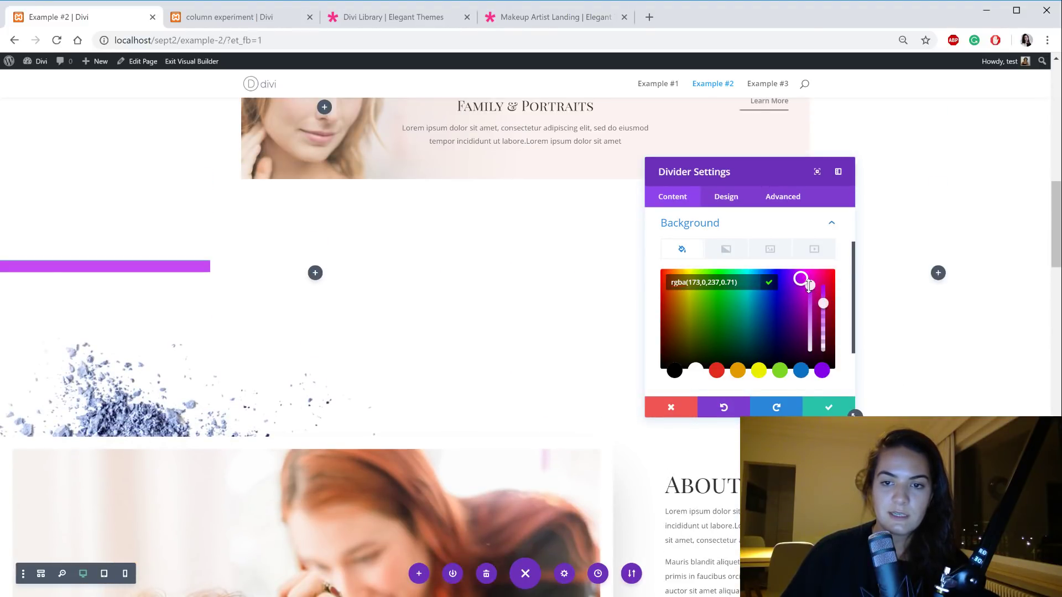
Step: Soften the divider's background to the pale lilac rgba(230,211,255,0.71)
{"action": "left_click", "coordinate": [808, 319]}
{"action": "left_click_drag", "start_coordinate": [797, 310], "coordinate": [808, 275]}
{"action": "mouse_move", "coordinate": [808, 328]}
{"action": "left_mouse_down"}
{"action": "mouse_move", "coordinate": [807, 347]}
{"action": "mouse_move", "coordinate": [809, 339]}
{"action": "left_mouse_up"}
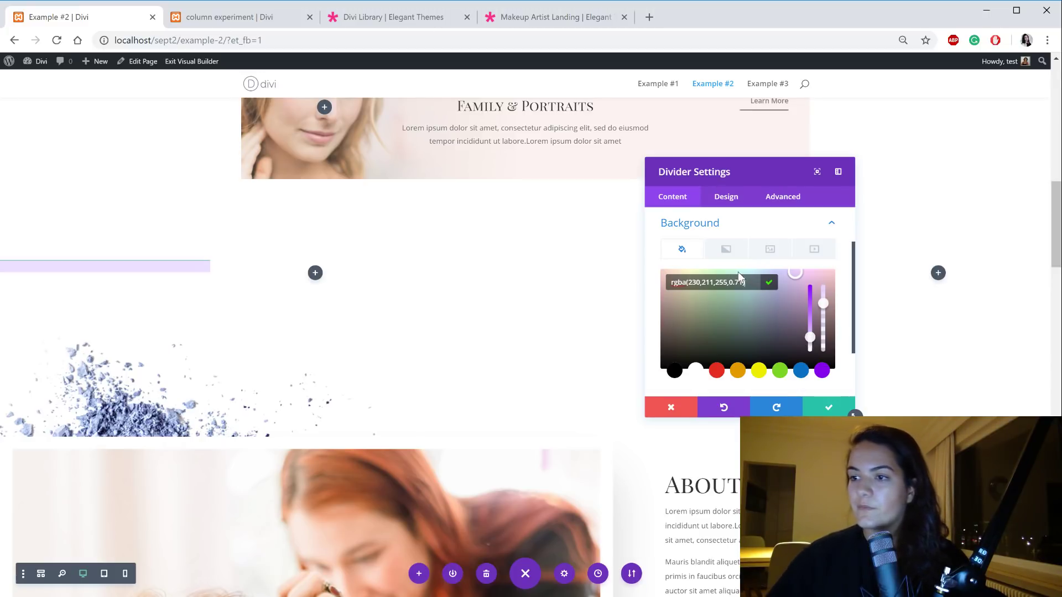
Step: Set the divider line's colour to white and its style to Double
{"action": "left_click", "coordinate": [725, 199]}
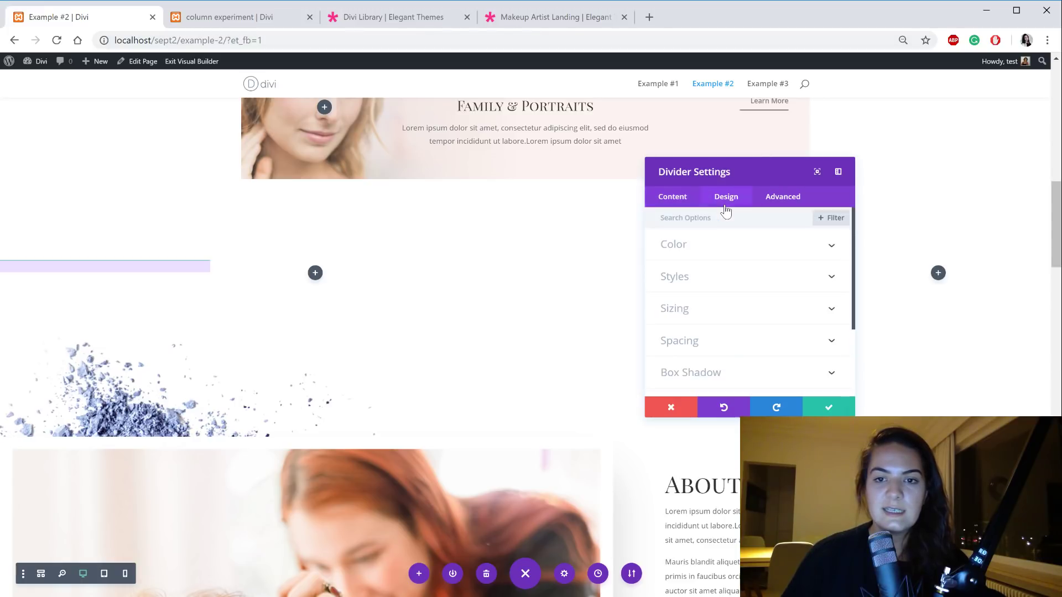
{"action": "left_click", "coordinate": [705, 252]}
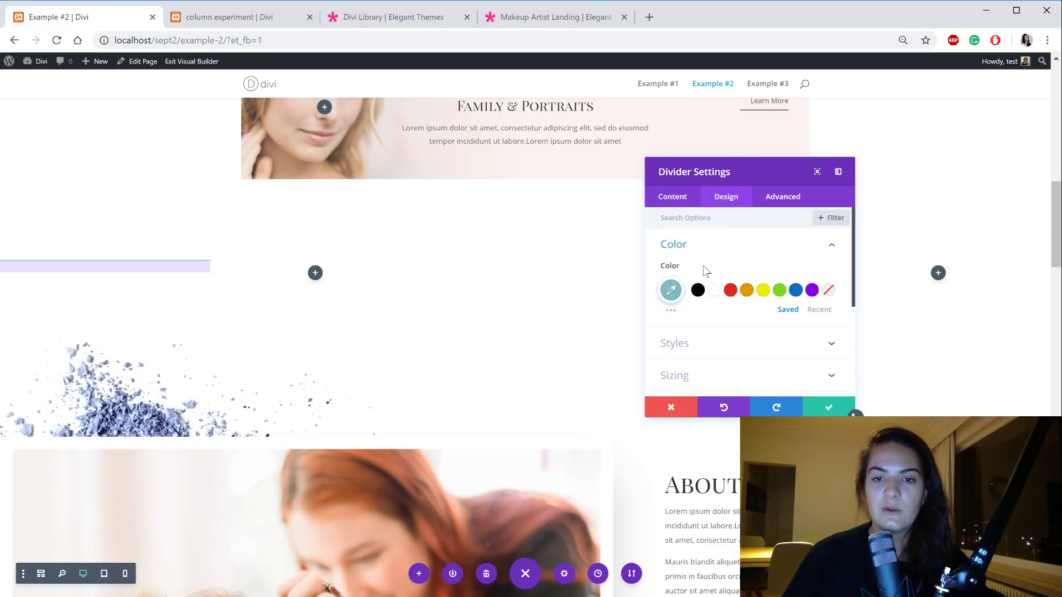
{"action": "left_click", "coordinate": [715, 292]}
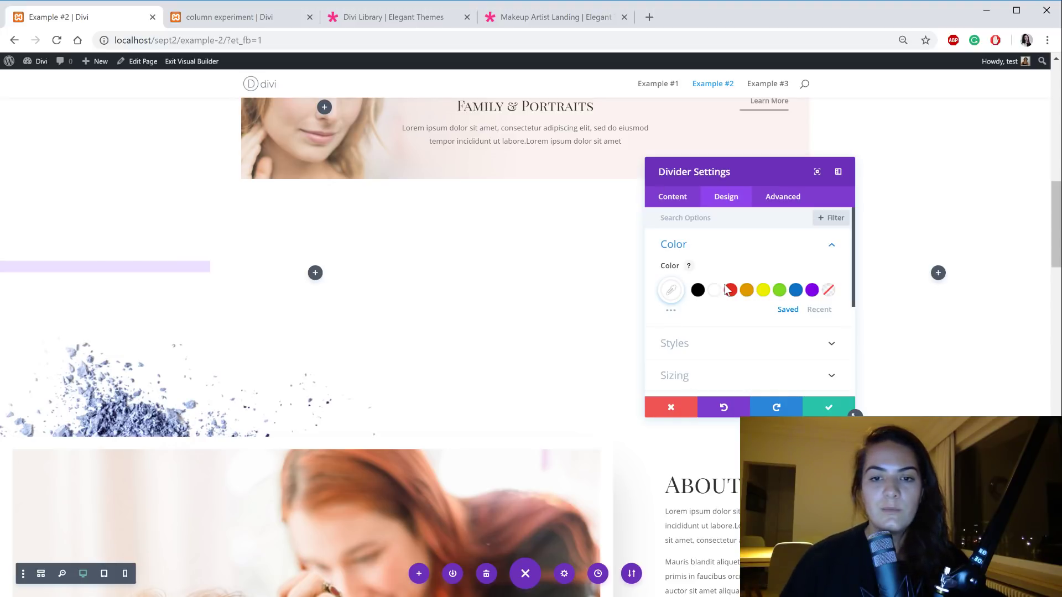
{"action": "left_click", "coordinate": [756, 347]}
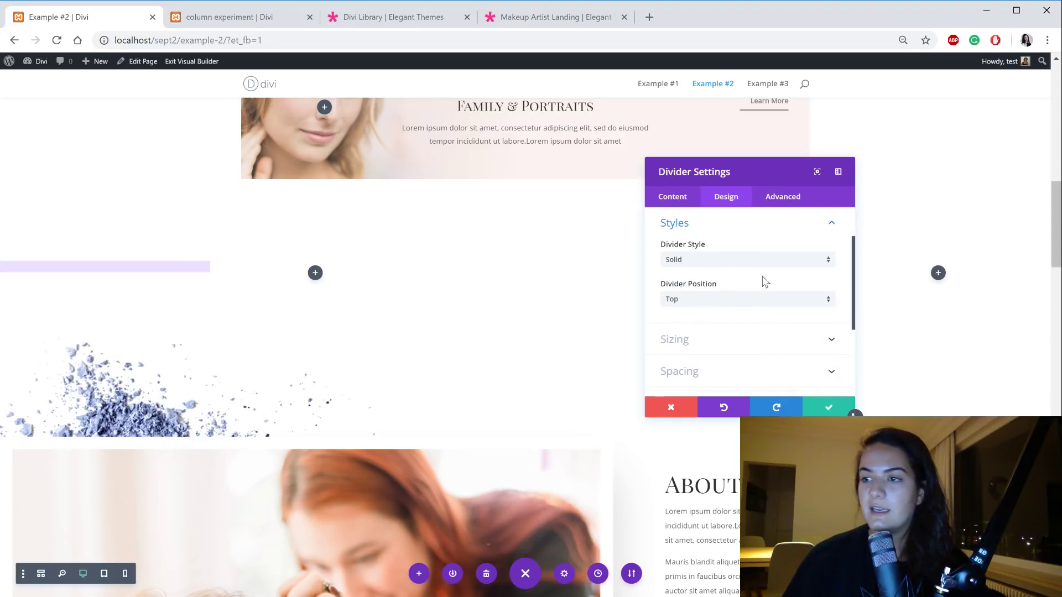
{"action": "left_click", "coordinate": [692, 265]}
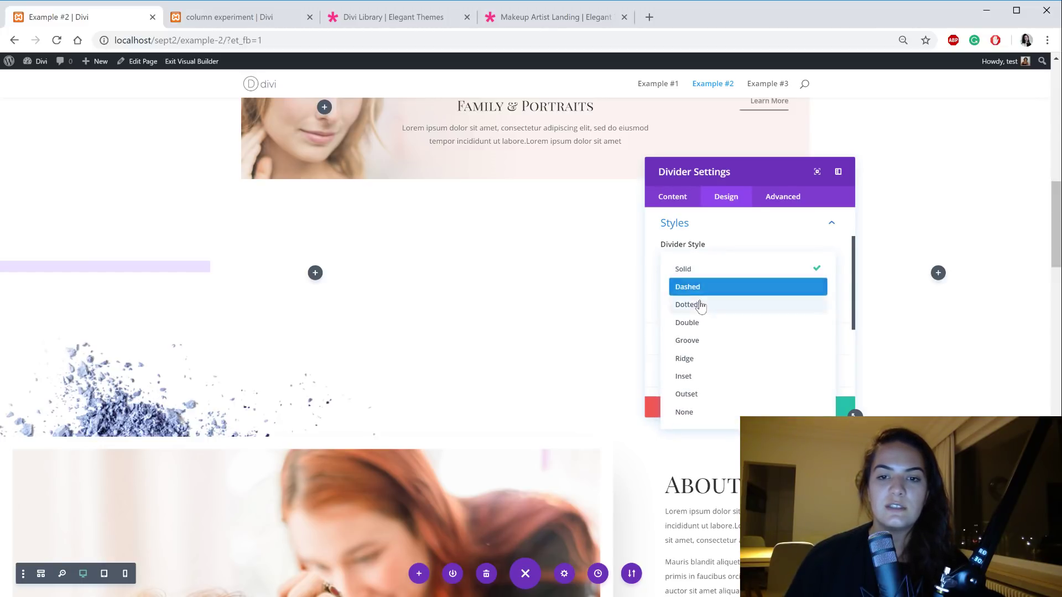
{"action": "left_click", "coordinate": [716, 328]}
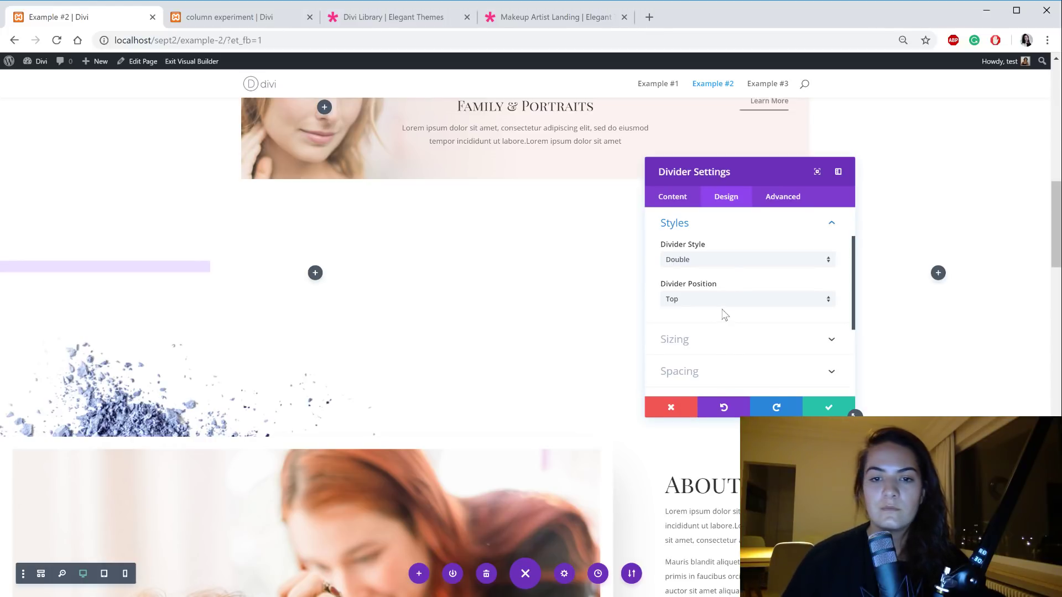
Step: Set the divider weight to 18px
{"action": "left_click", "coordinate": [722, 341]}
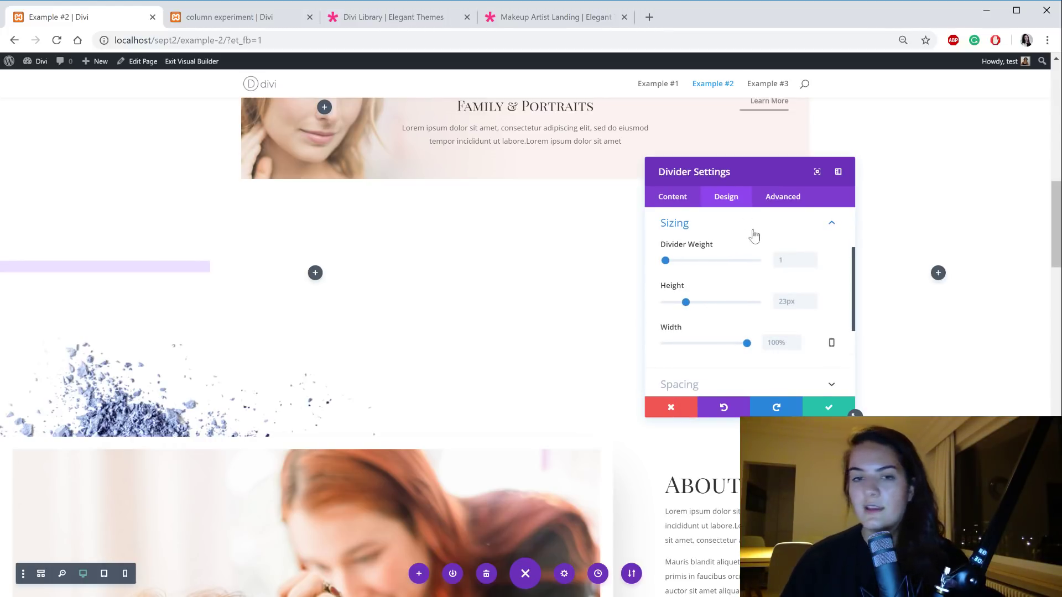
{"action": "left_click", "coordinate": [782, 263]}
{"action": "type", "text": "18px"}
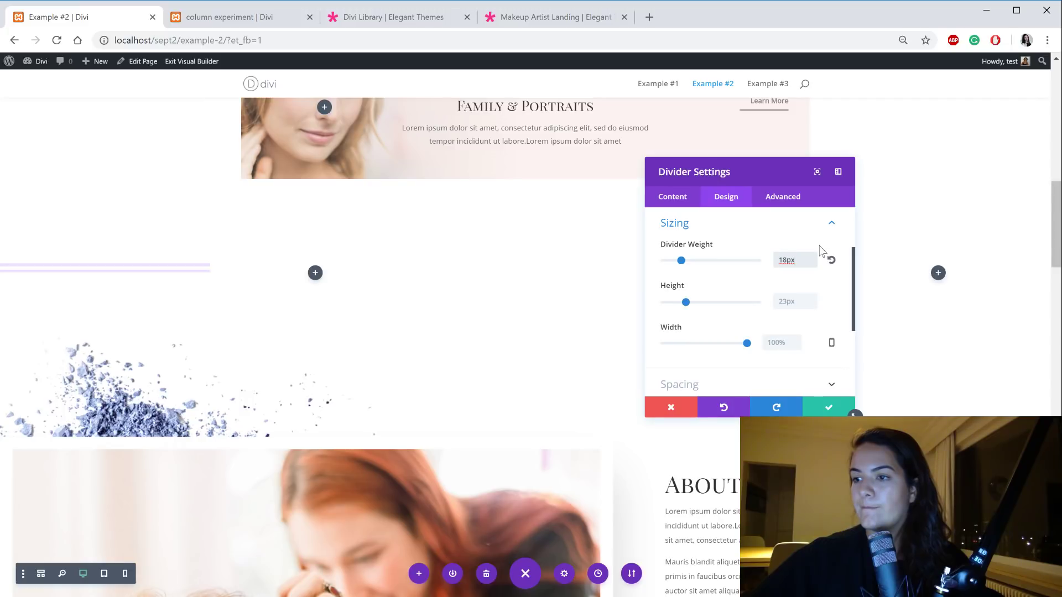
Step: Give the divider linked top and bottom custom padding of 50px, compare it with the column experiment page and close its settings
{"action": "scroll", "coordinate": [722, 302], "scroll_direction": "down", "scroll_amount": 2}
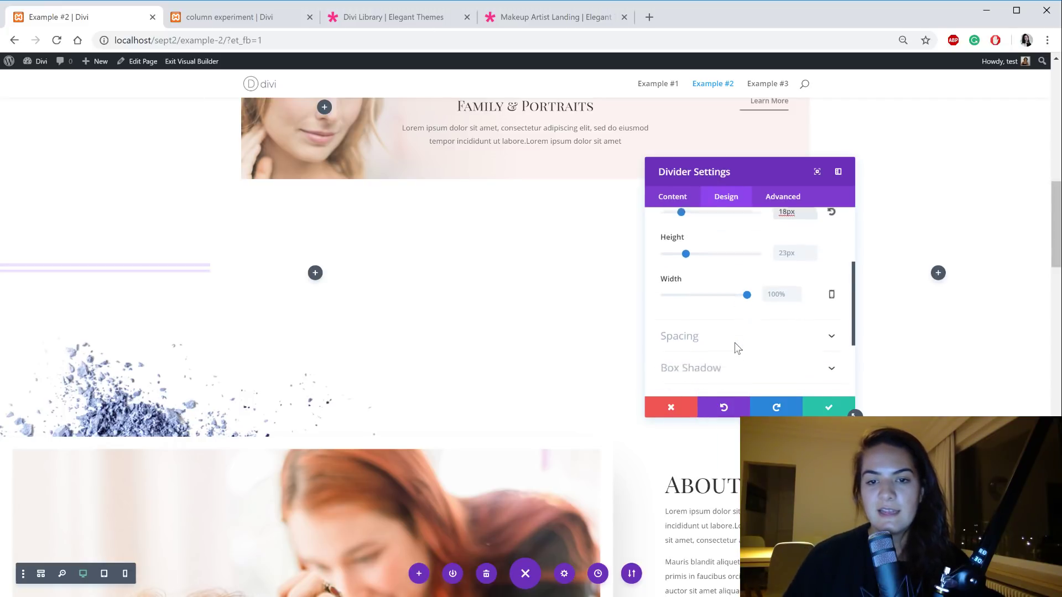
{"action": "left_click", "coordinate": [723, 306]}
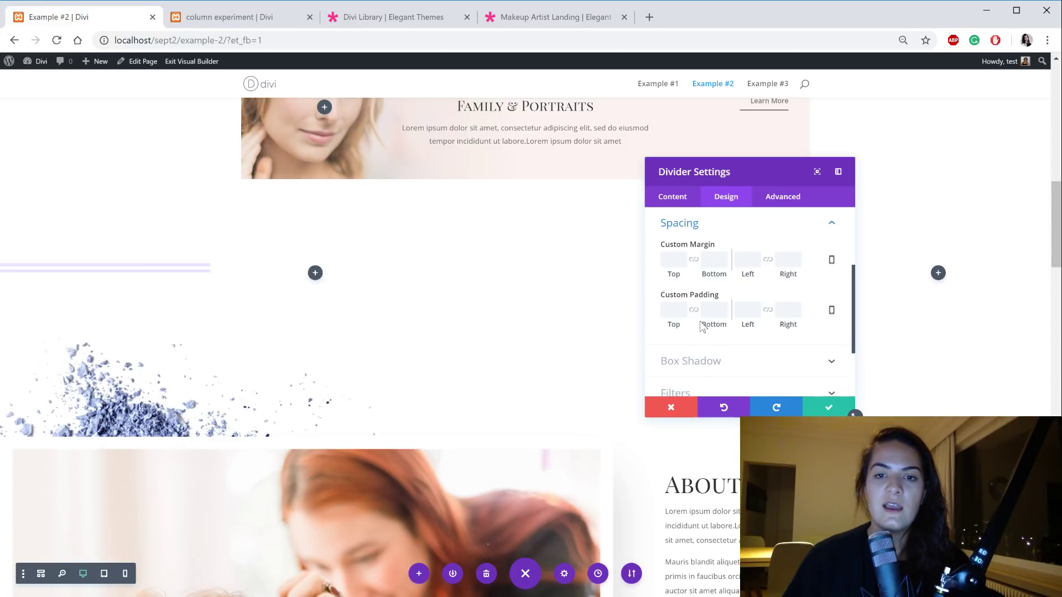
{"action": "left_click", "coordinate": [694, 310]}
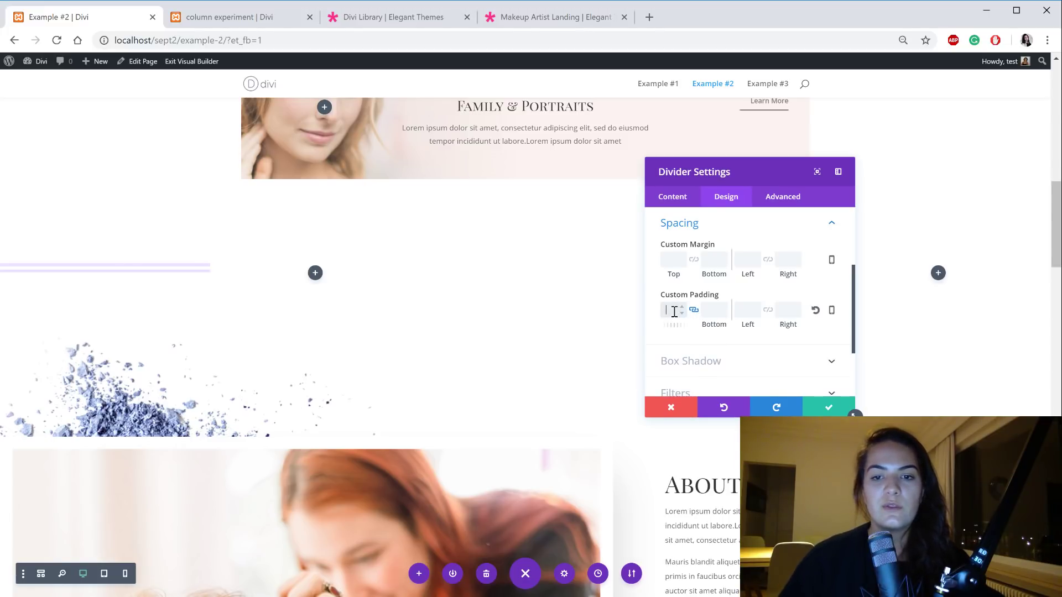
{"action": "left_click", "coordinate": [674, 311]}
{"action": "type", "text": "50"}
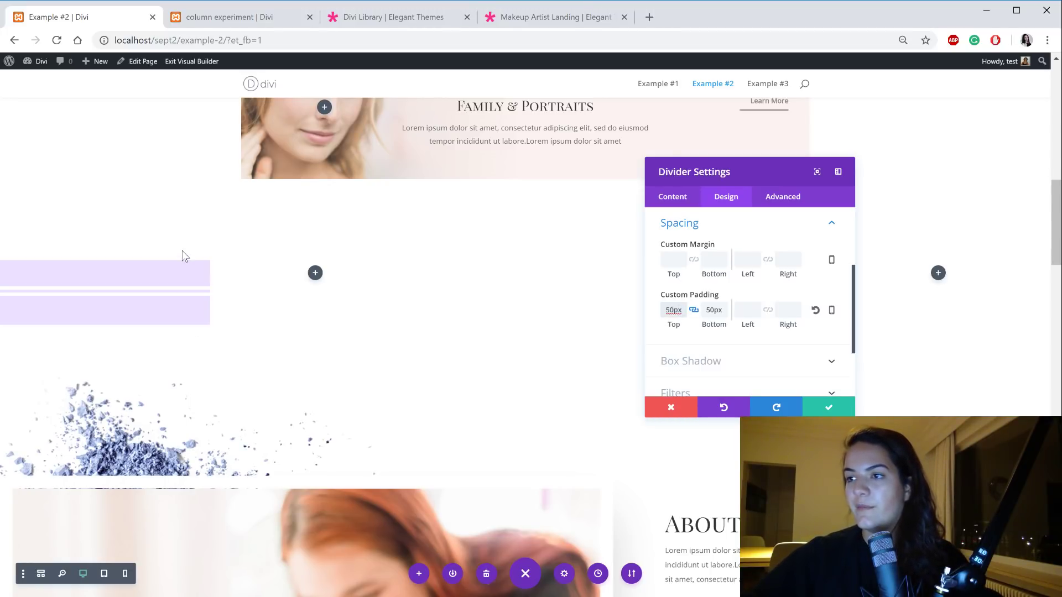
{"action": "left_click", "coordinate": [244, 17]}
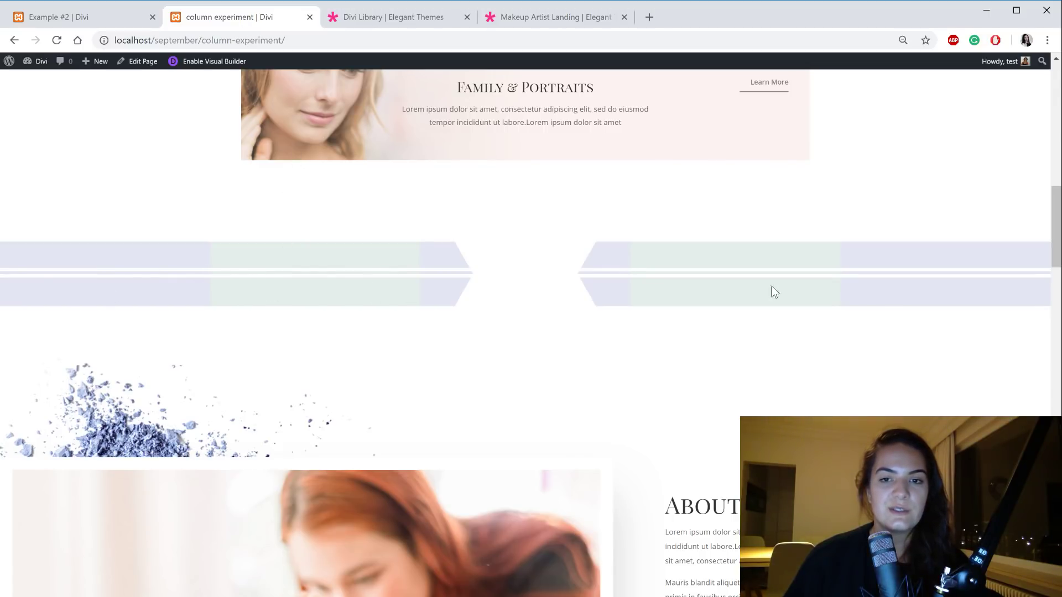
{"action": "left_click", "coordinate": [58, 17]}
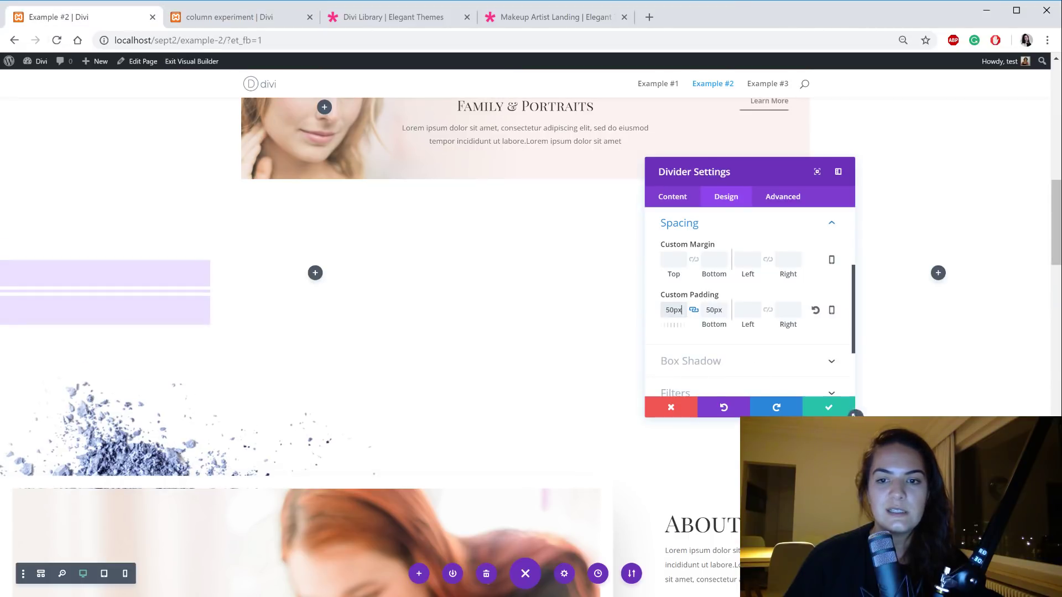
{"action": "left_click", "coordinate": [679, 402]}
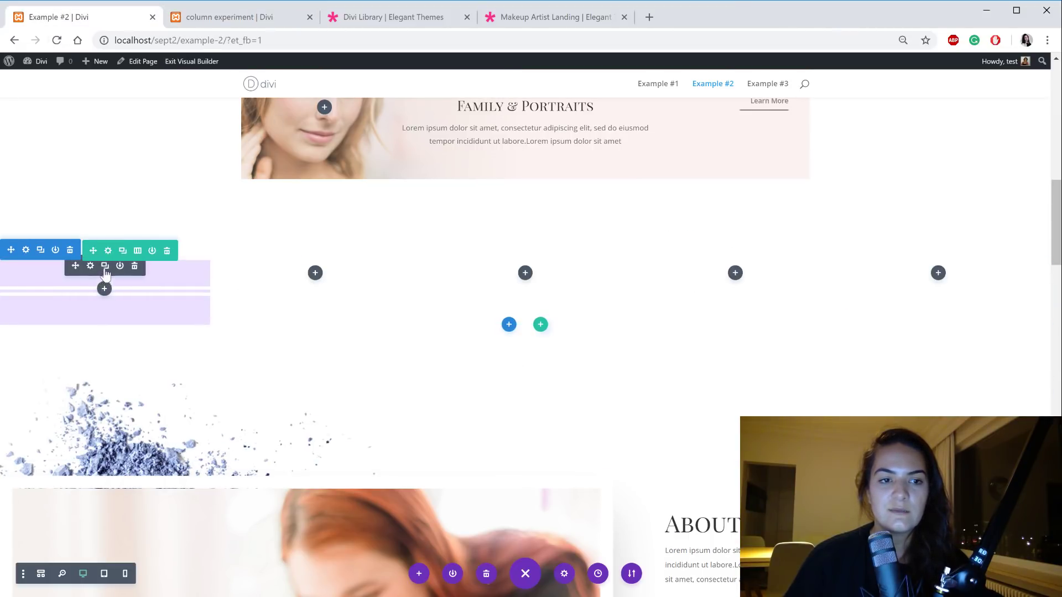
Step: Duplicate the divider into the row's second column and set the copy's background to the pale green rgba(224,255,216,0.71)
{"action": "left_click", "coordinate": [105, 271]}
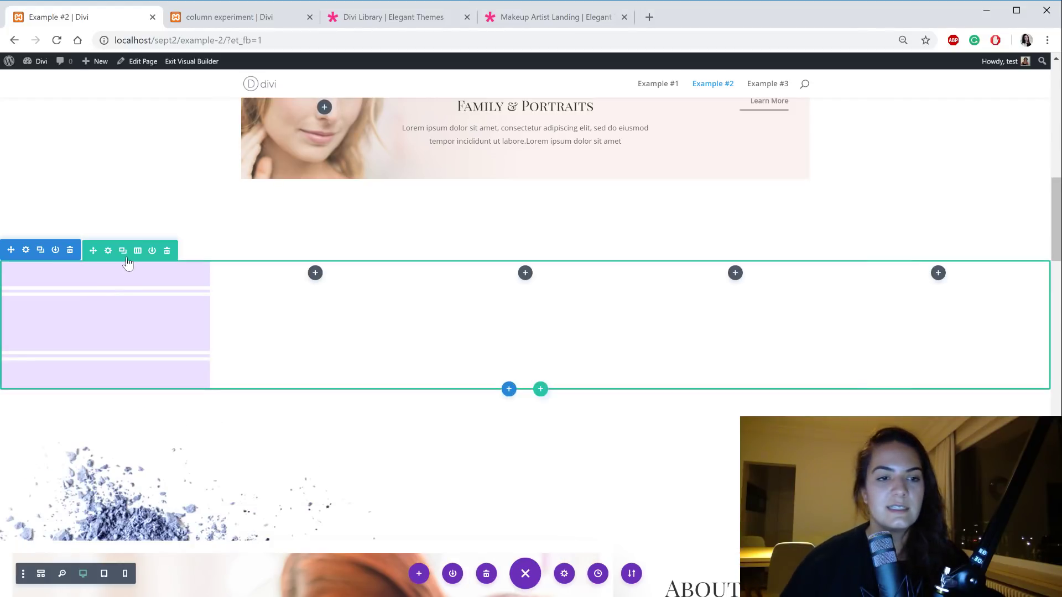
{"action": "left_click_drag", "start_coordinate": [75, 330], "coordinate": [327, 258]}
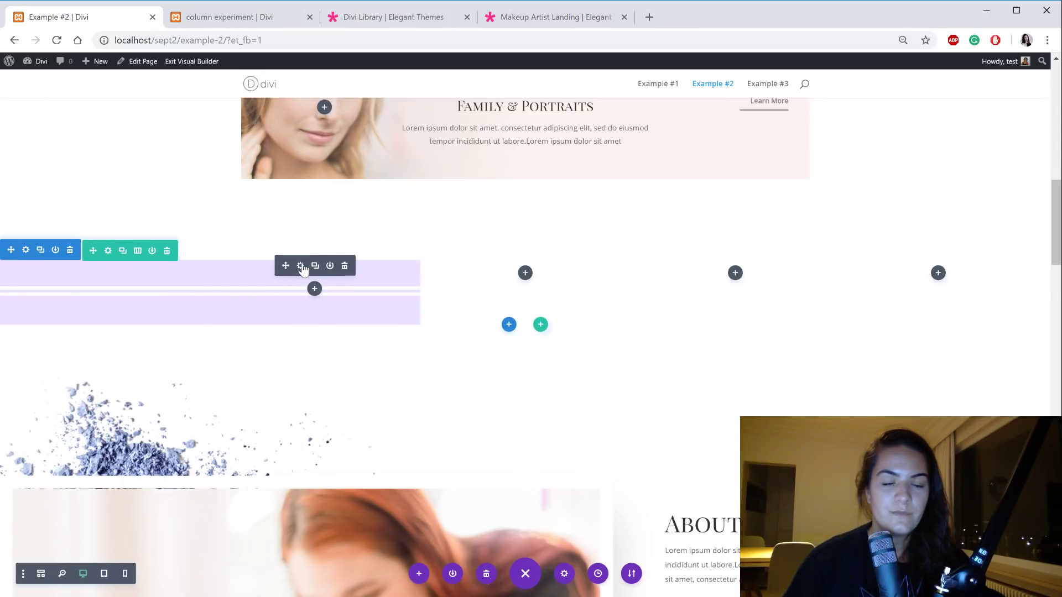
{"action": "left_click", "coordinate": [301, 266]}
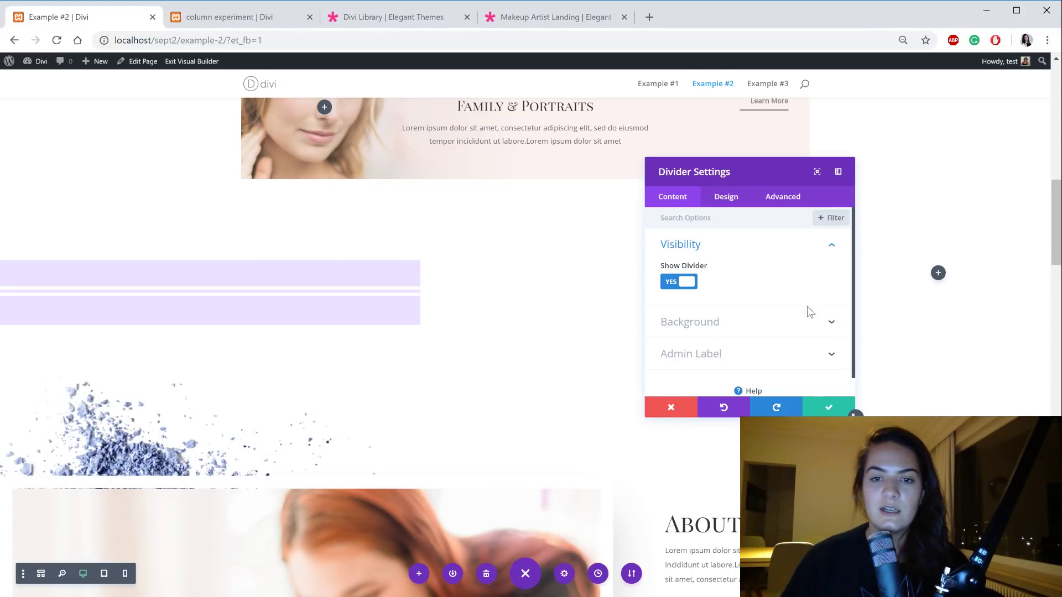
{"action": "left_click", "coordinate": [796, 324]}
{"action": "left_click", "coordinate": [777, 323]}
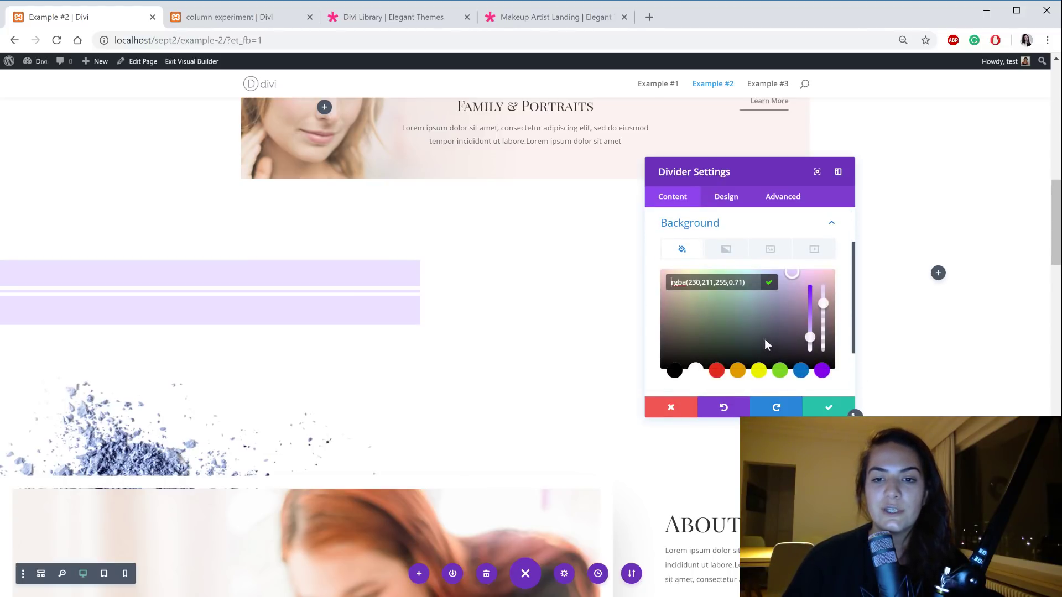
{"action": "mouse_move", "coordinate": [732, 307]}
{"action": "left_mouse_down"}
{"action": "mouse_move", "coordinate": [735, 268]}
{"action": "mouse_move", "coordinate": [713, 267]}
{"action": "left_mouse_up"}
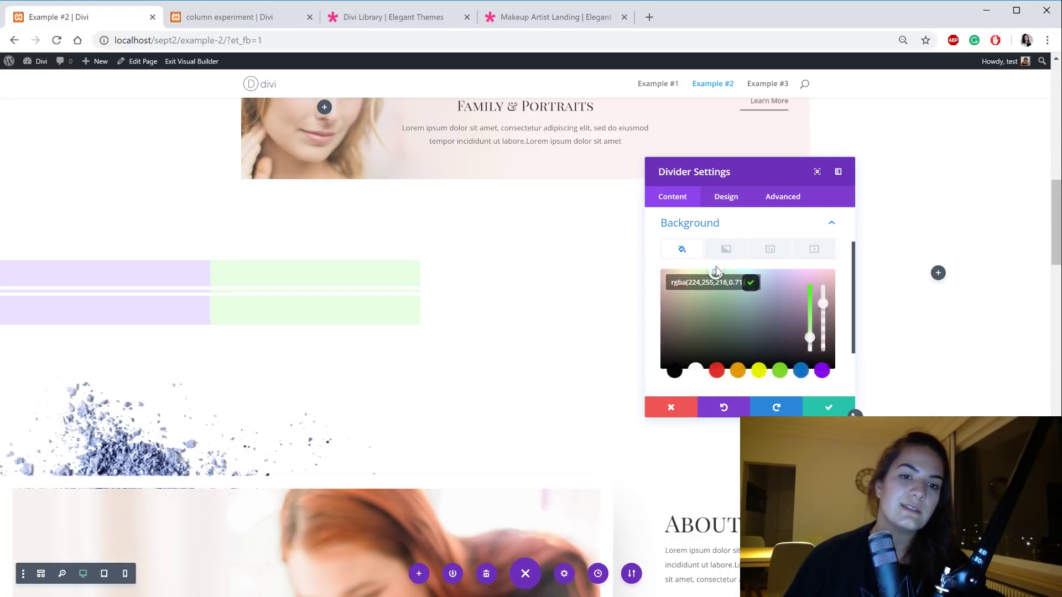
{"action": "left_click", "coordinate": [825, 410]}
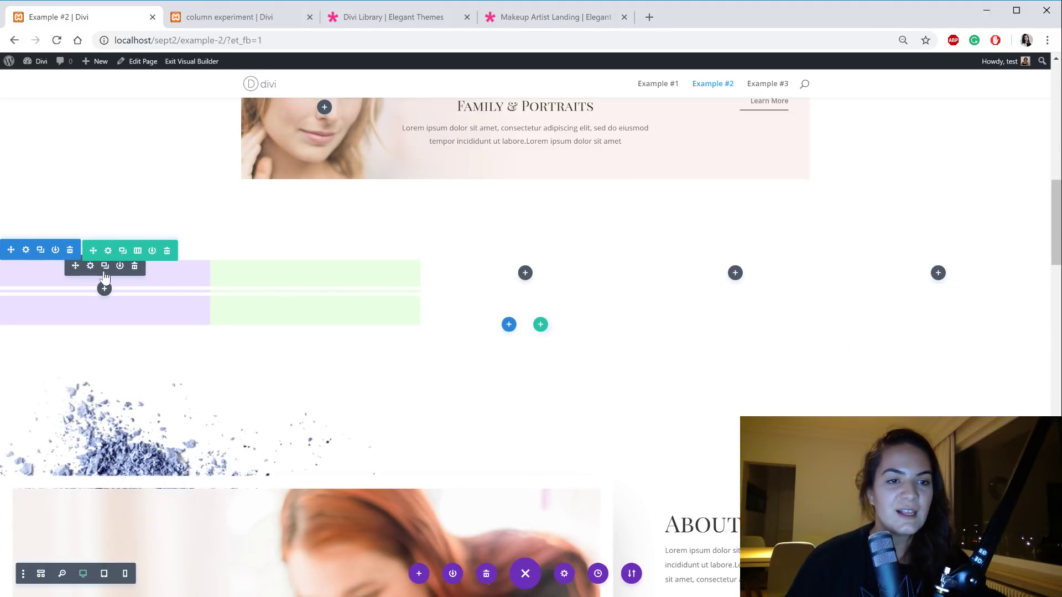
Step: Fill the third, fourth and fifth columns with duplicates of the lilac and green dividers in alternating colours
{"action": "left_click_drag", "start_coordinate": [75, 271], "coordinate": [70, 330]}
{"action": "left_click_drag", "start_coordinate": [346, 375], "coordinate": [348, 371]}
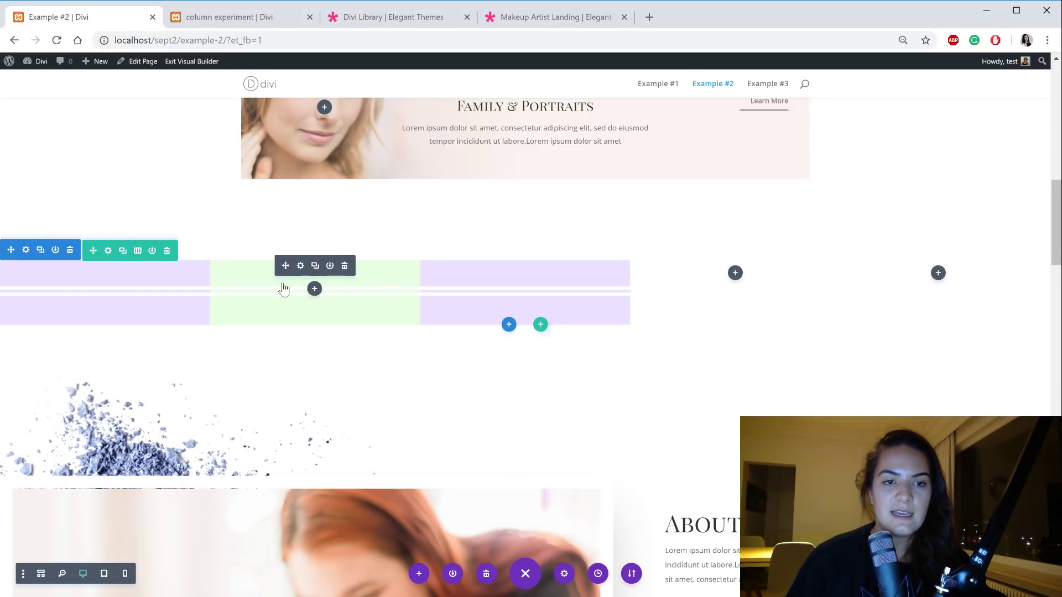
{"action": "left_click_drag", "start_coordinate": [285, 265], "coordinate": [236, 296]}
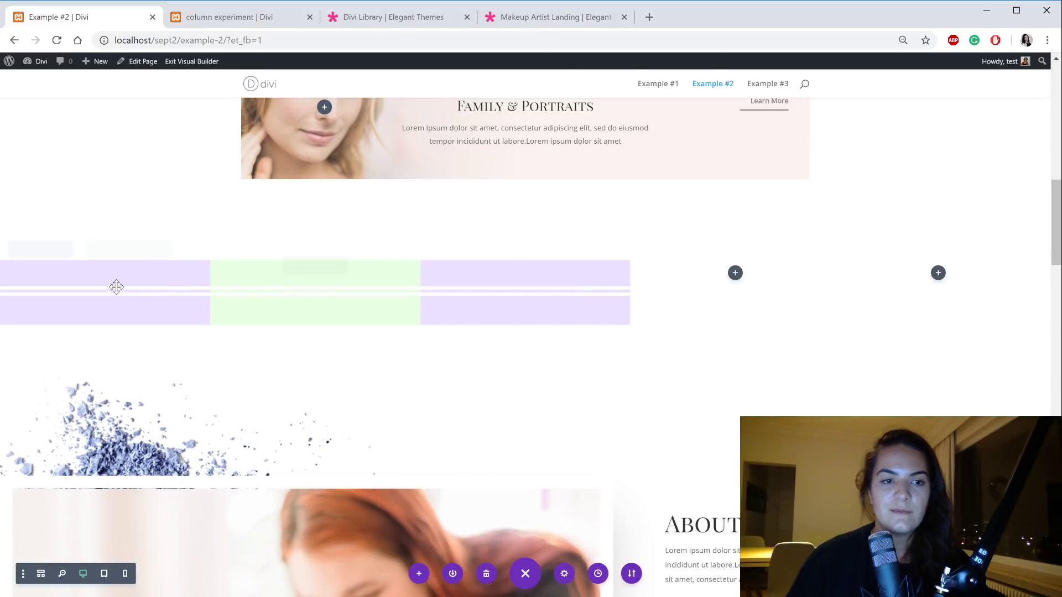
{"action": "left_click_drag", "start_coordinate": [117, 288], "coordinate": [104, 286]}
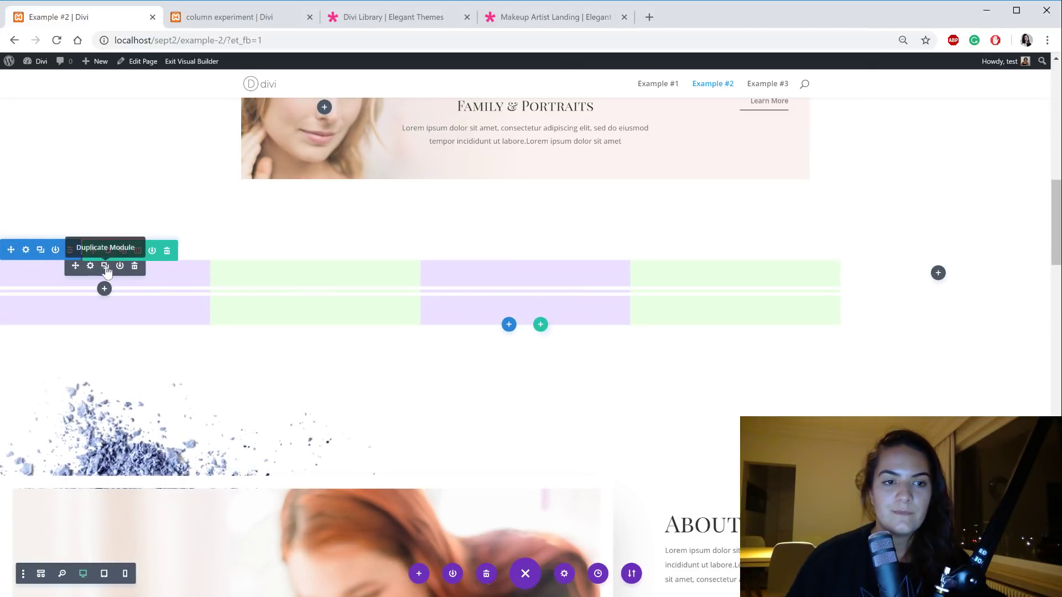
{"action": "left_click", "coordinate": [84, 272]}
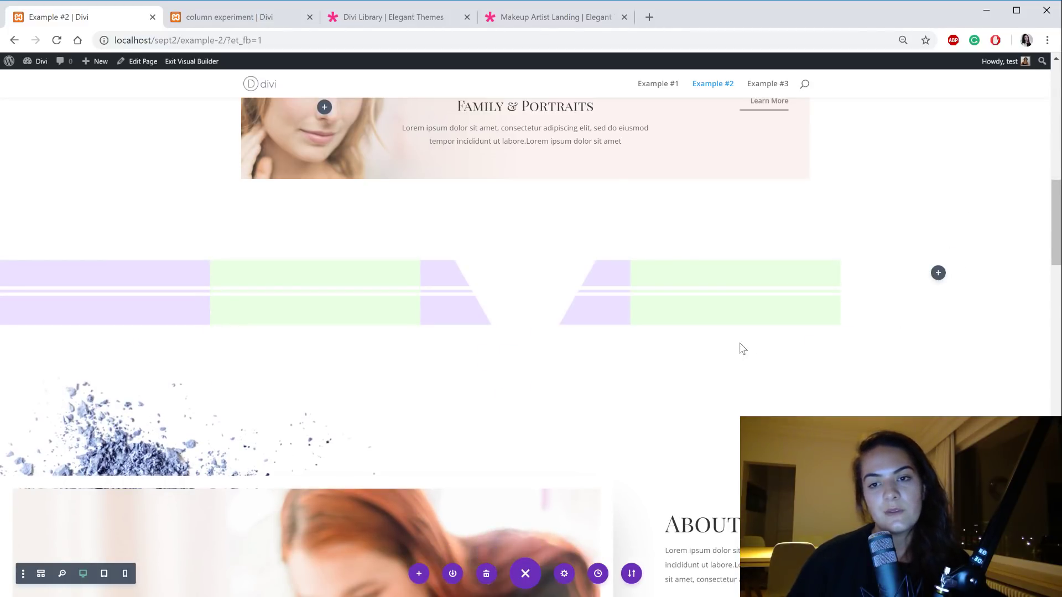
{"action": "scroll", "coordinate": [885, 343], "scroll_direction": "down", "scroll_amount": 3}
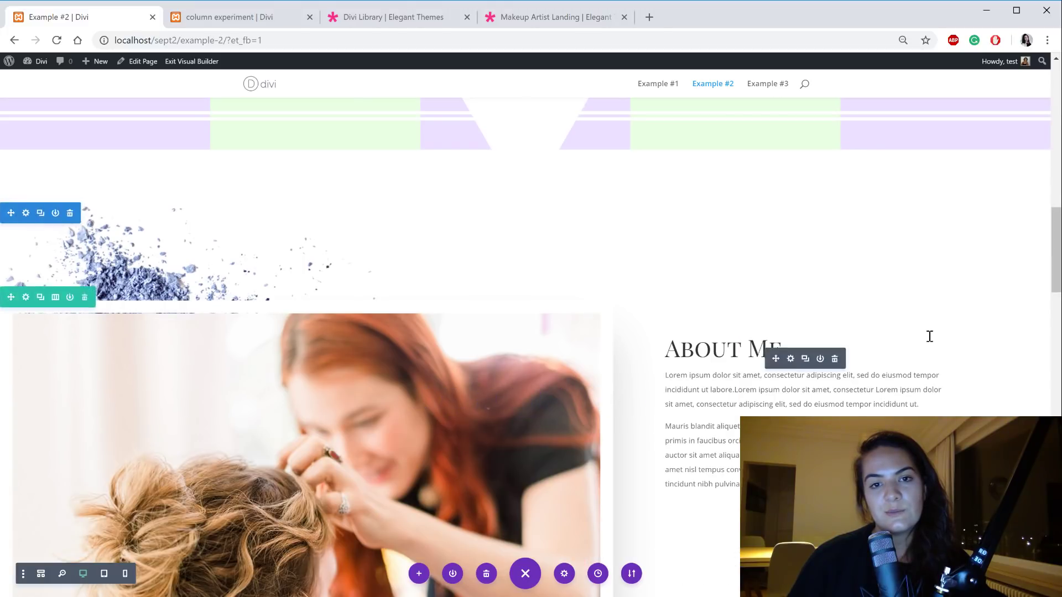
Step: Open the divider design options of the section holding the five-column row and check its bottom divider's height, flip and arrangement
{"action": "scroll", "coordinate": [929, 336], "scroll_direction": "up", "scroll_amount": 7}
{"action": "scroll", "coordinate": [885, 360], "scroll_direction": "down", "scroll_amount": 5}
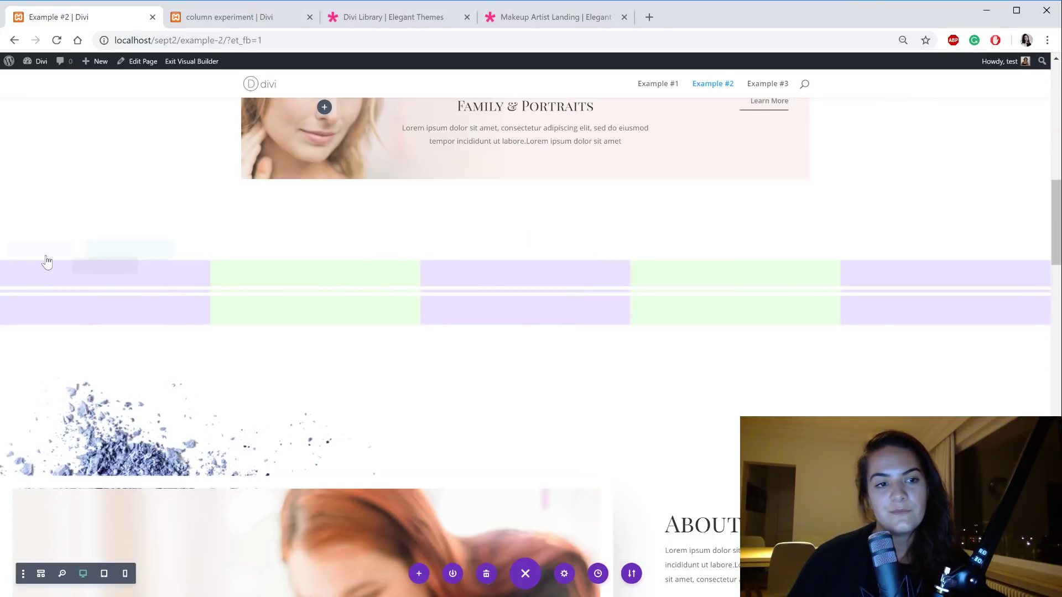
{"action": "left_click", "coordinate": [26, 250]}
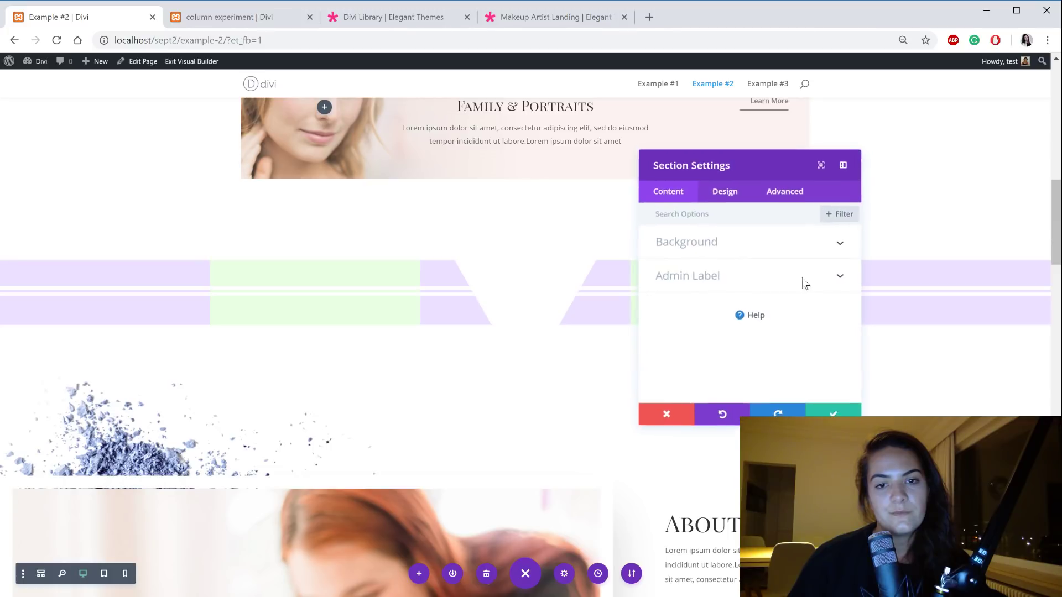
{"action": "left_click_drag", "start_coordinate": [739, 175], "coordinate": [778, 169]}
{"action": "left_click", "coordinate": [765, 190]}
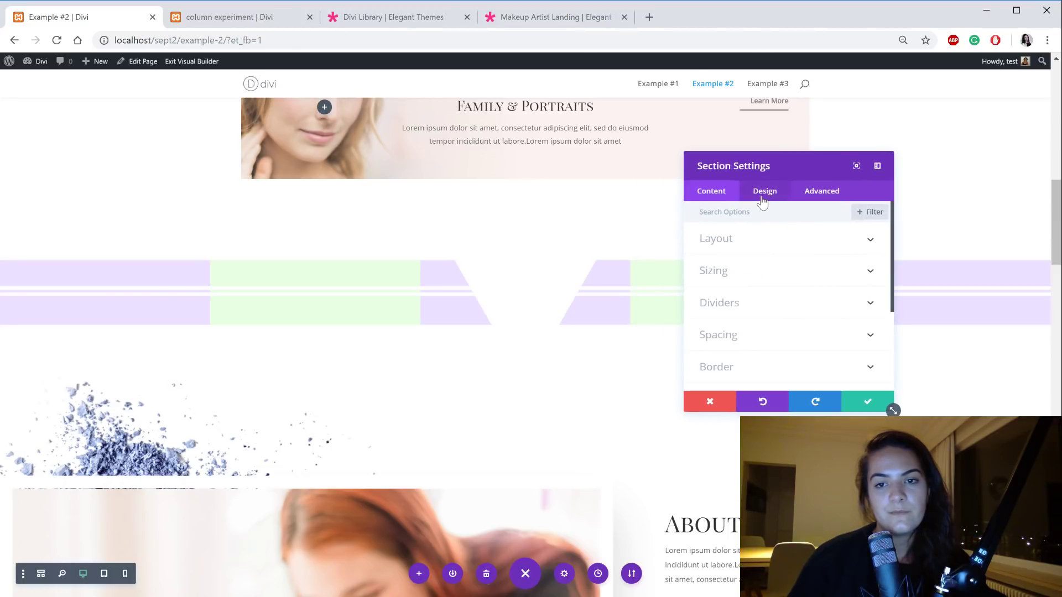
{"action": "left_click", "coordinate": [748, 303]}
{"action": "left_click", "coordinate": [811, 265]}
{"action": "scroll", "coordinate": [813, 346], "scroll_direction": "down", "scroll_amount": 4}
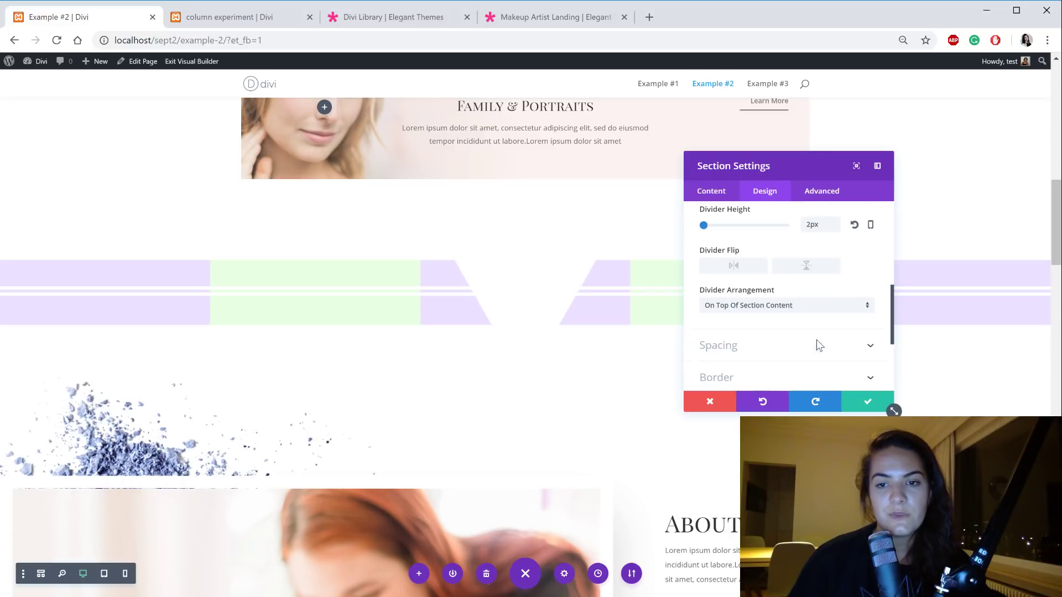
{"action": "scroll", "coordinate": [881, 300], "scroll_direction": "up", "scroll_amount": 5}
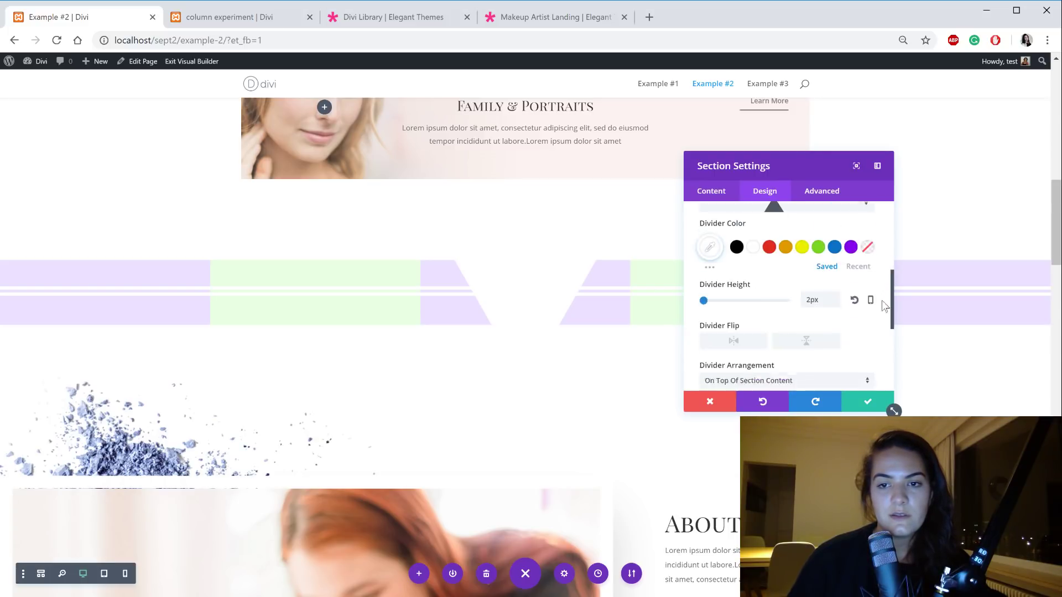
Step: Set the section's bottom divider height to 236px, matching its top divider, and save the section settings
{"action": "left_click", "coordinate": [760, 259]}
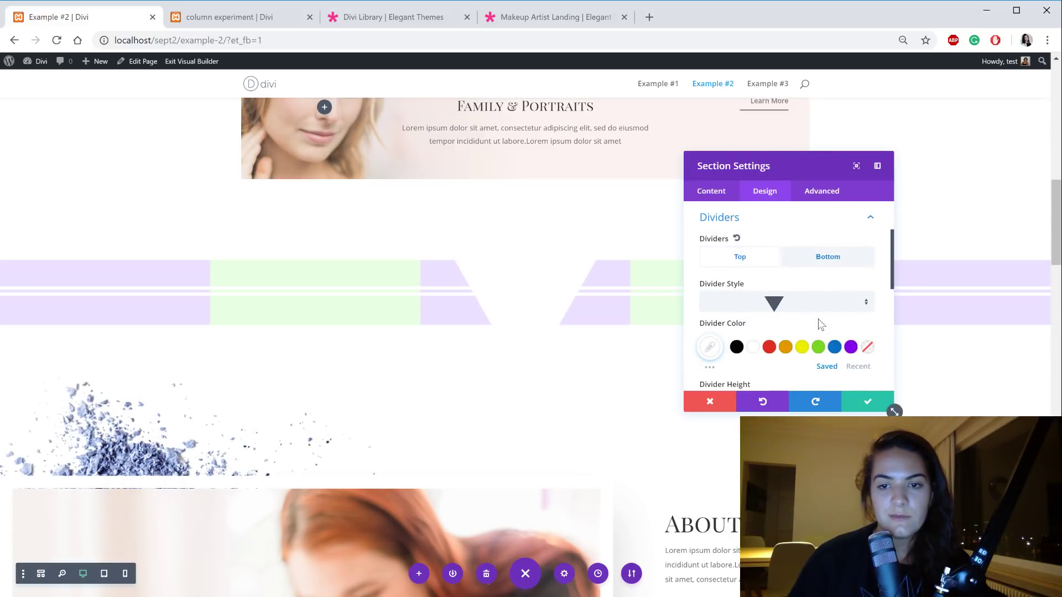
{"action": "scroll", "coordinate": [819, 318], "scroll_direction": "down", "scroll_amount": 4}
{"action": "double_click", "coordinate": [819, 229]}
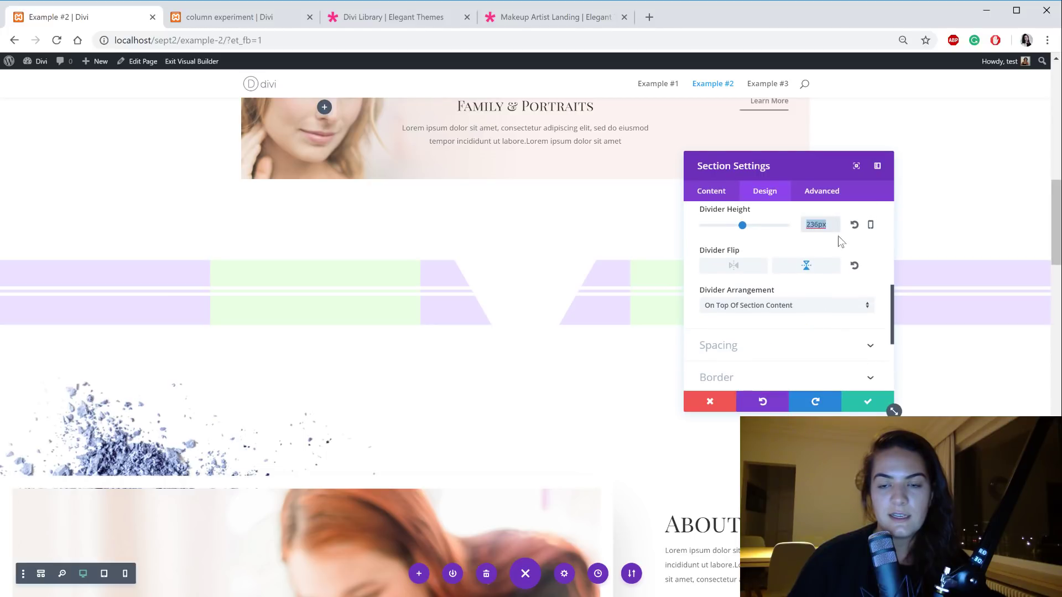
{"action": "scroll", "coordinate": [808, 260], "scroll_direction": "up", "scroll_amount": 4}
{"action": "left_click", "coordinate": [808, 260]}
{"action": "scroll", "coordinate": [790, 307], "scroll_direction": "down", "scroll_amount": 4}
{"action": "left_click", "coordinate": [819, 224]}
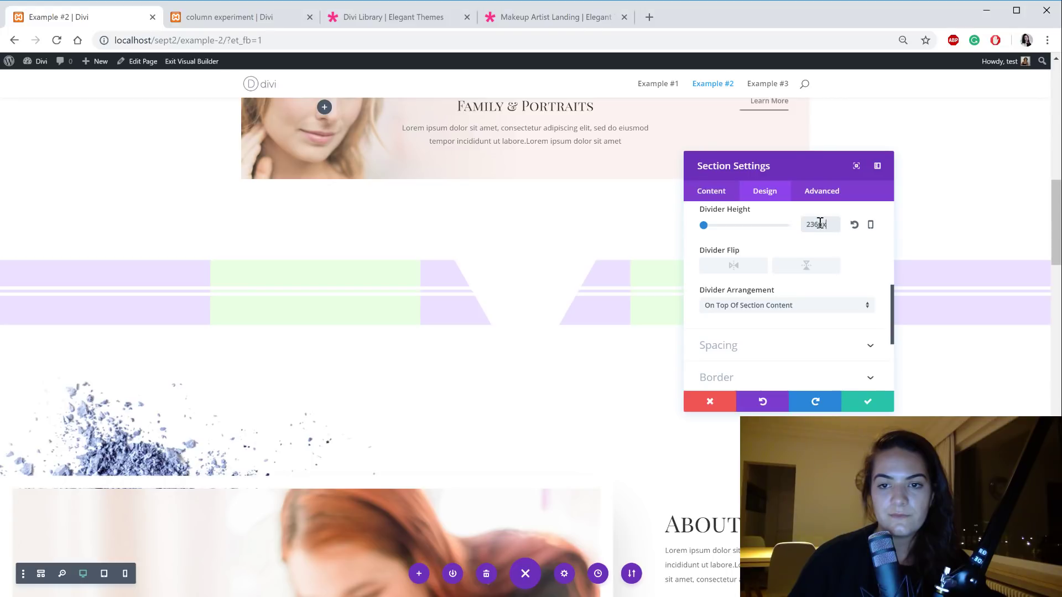
{"action": "left_click", "coordinate": [868, 402]}
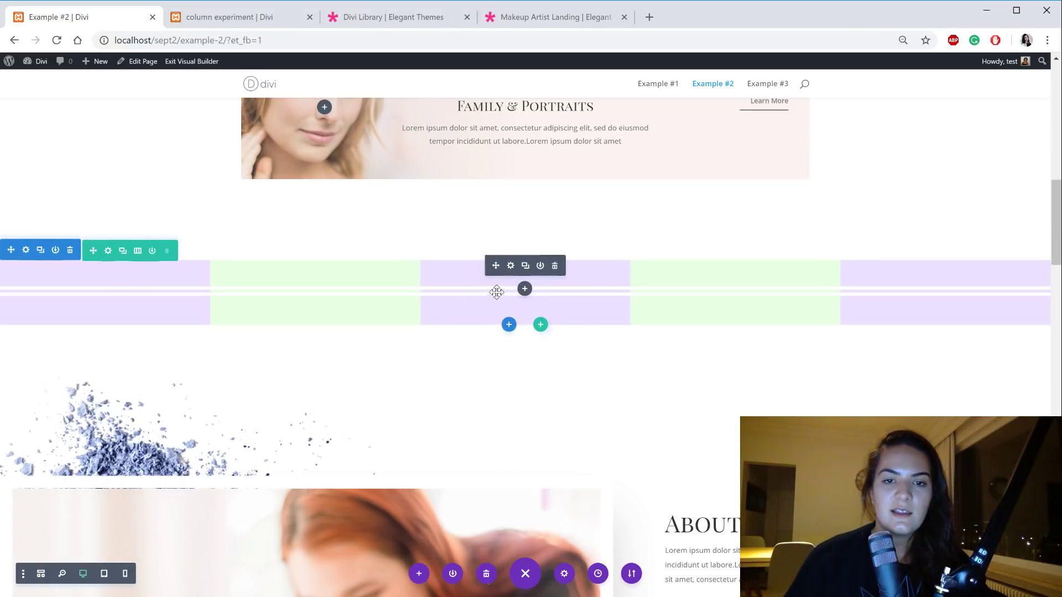
Step: Disable the third column's divider module on phone and tablet through its visibility options
{"action": "left_click", "coordinate": [511, 265]}
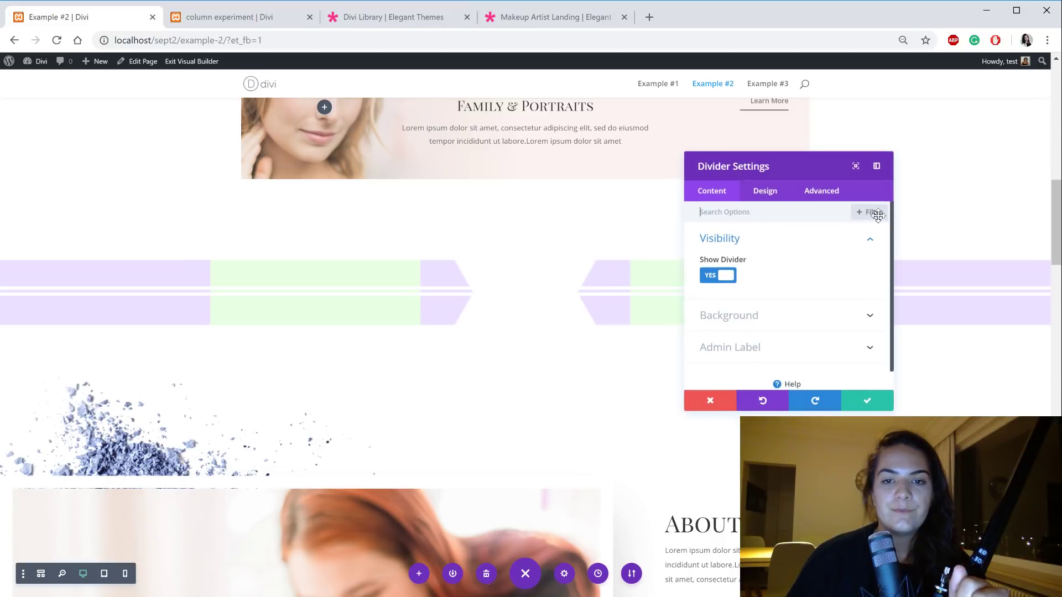
{"action": "left_click_drag", "start_coordinate": [794, 164], "coordinate": [462, 165]}
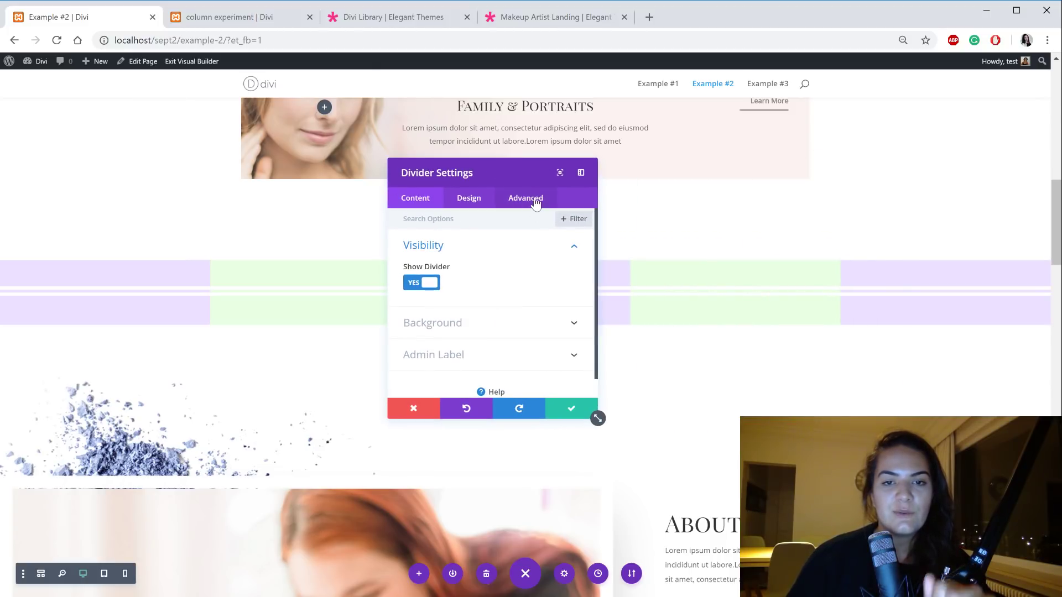
{"action": "left_click", "coordinate": [529, 199]}
{"action": "left_click", "coordinate": [450, 308]}
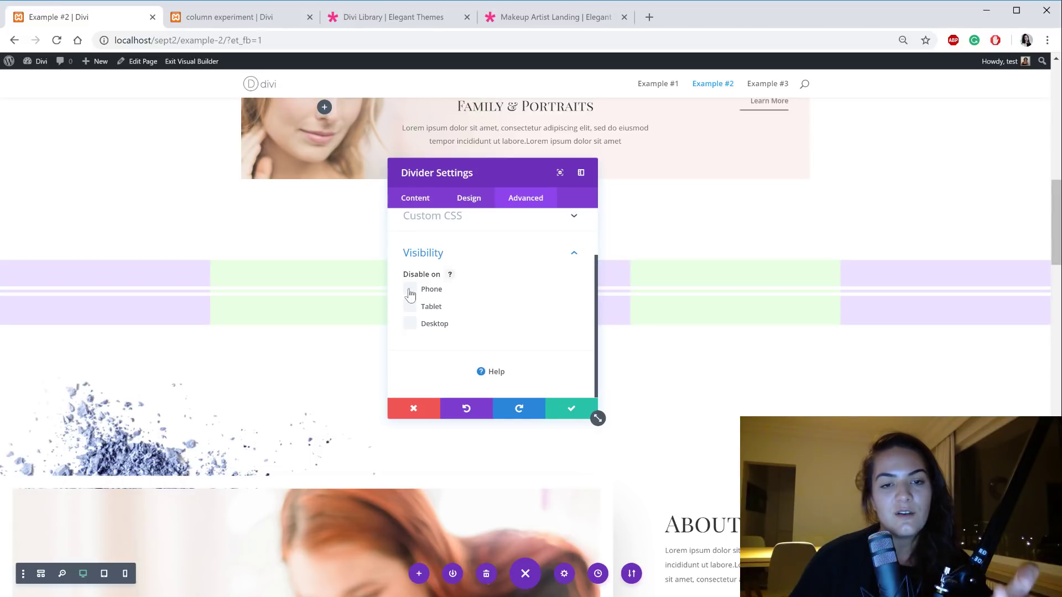
{"action": "left_click_drag", "start_coordinate": [480, 173], "coordinate": [313, 164]}
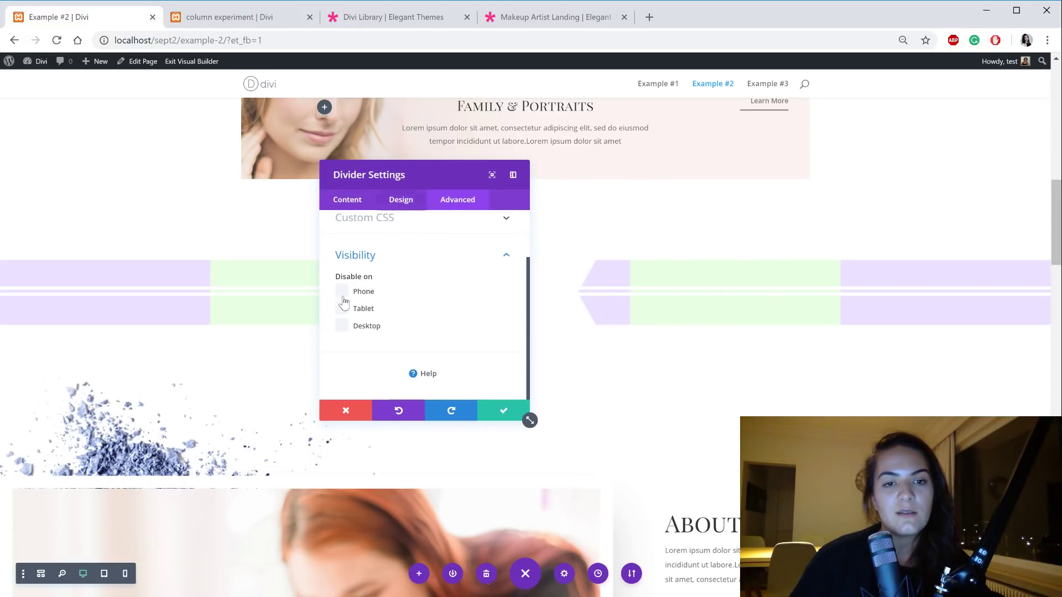
Step: Copy the third divider's visibility styles, save its settings and paste the styles onto the dividers in the fourth and fifth columns
{"action": "right_click", "coordinate": [390, 256]}
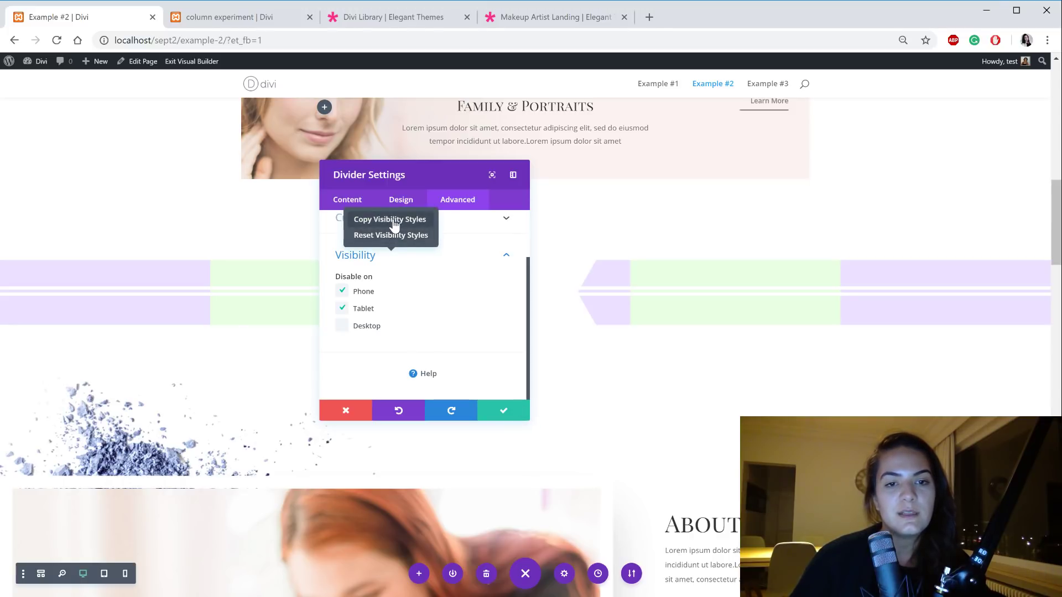
{"action": "left_click", "coordinate": [390, 220]}
{"action": "left_click", "coordinate": [522, 409]}
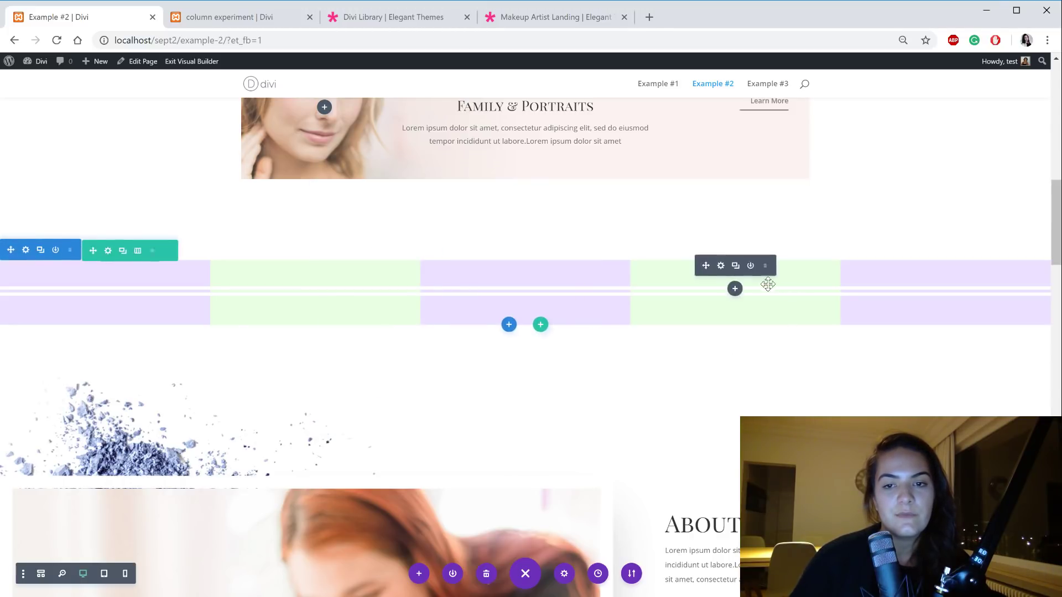
{"action": "right_click", "coordinate": [733, 267]}
{"action": "left_click", "coordinate": [736, 191]}
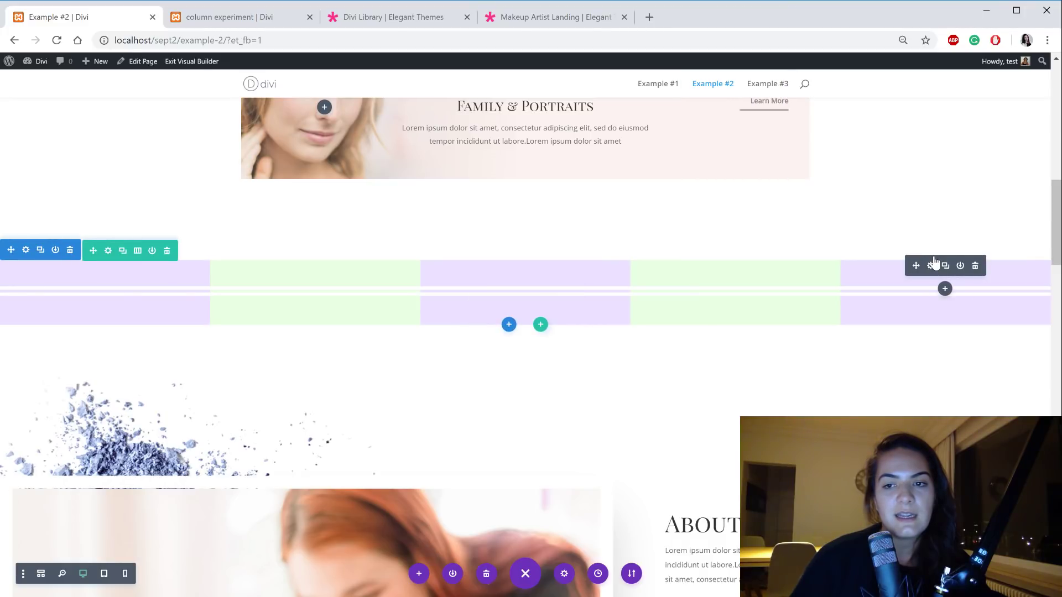
{"action": "right_click", "coordinate": [933, 261]}
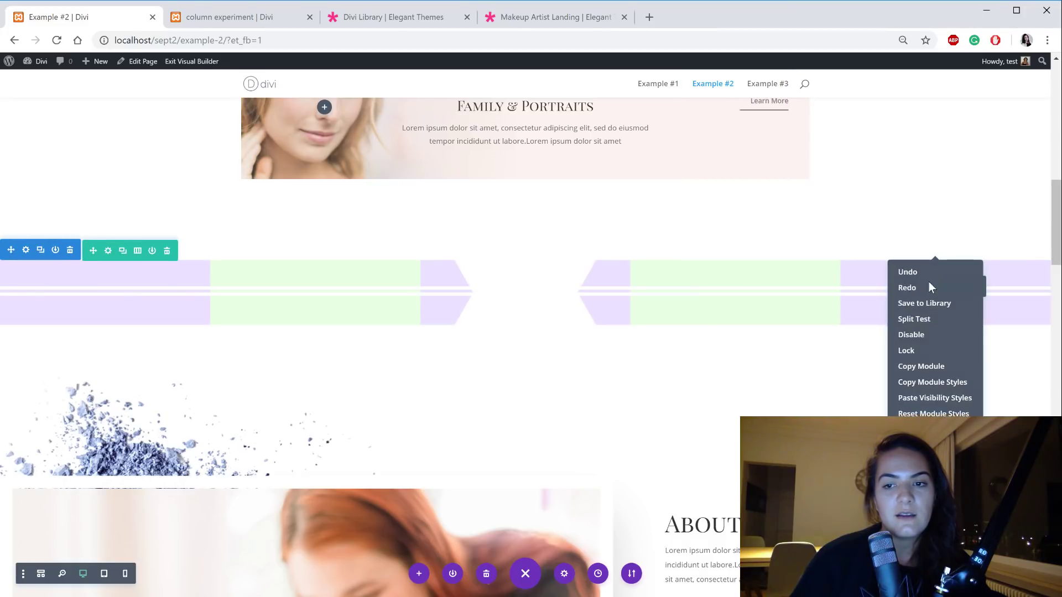
{"action": "left_click", "coordinate": [942, 402]}
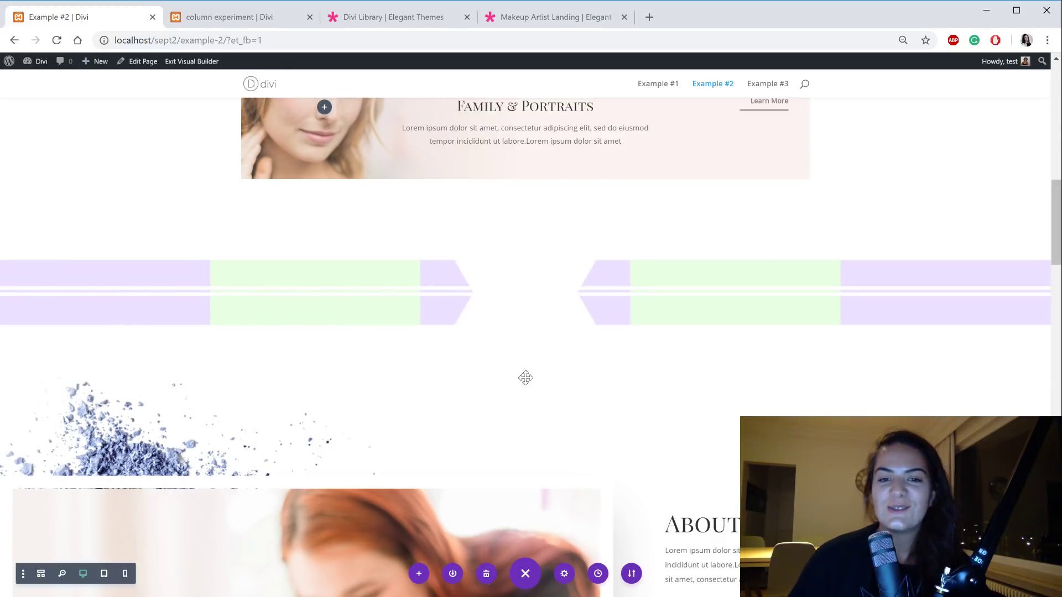
Step: Compare the finished transition below Family & Portraits with the one on the column experiment page
{"action": "scroll", "coordinate": [637, 410], "scroll_direction": "up", "scroll_amount": 2}
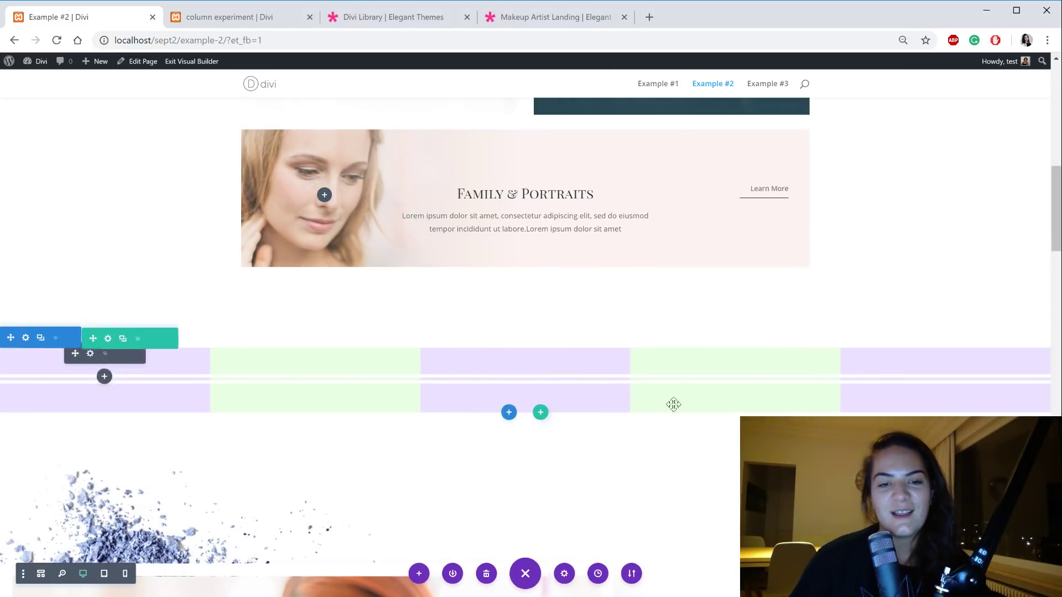
{"action": "scroll", "coordinate": [664, 398], "scroll_direction": "up", "scroll_amount": 2}
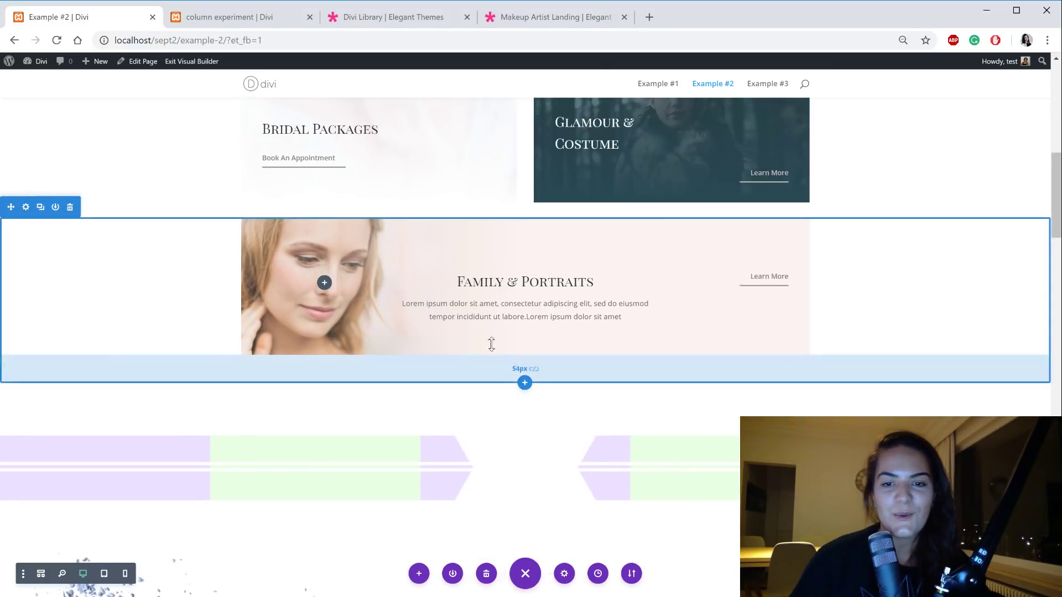
{"action": "left_click", "coordinate": [225, 16]}
{"action": "left_click", "coordinate": [87, 19]}
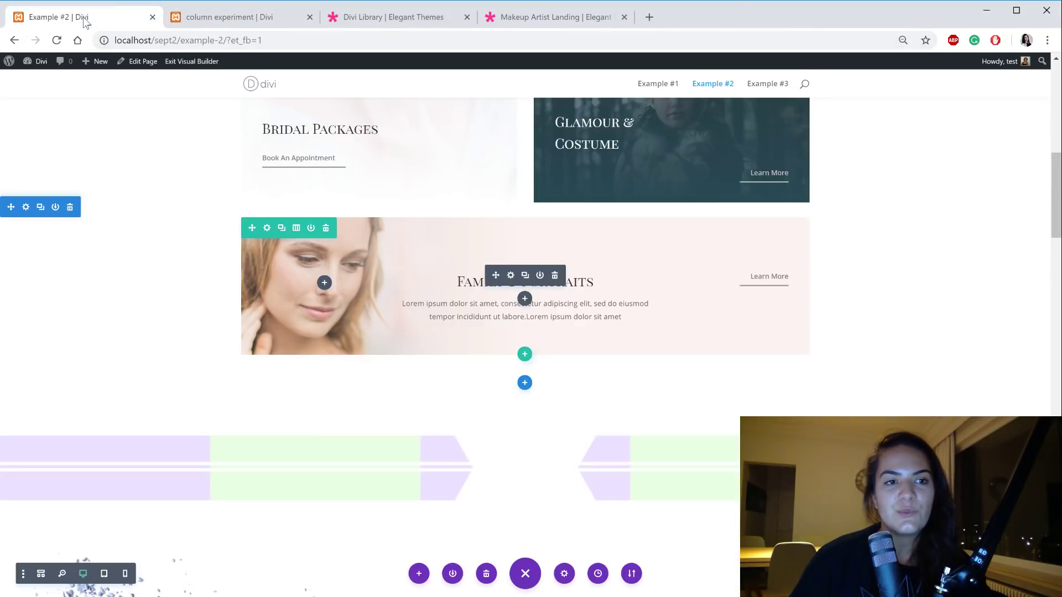
{"action": "scroll", "coordinate": [558, 396], "scroll_direction": "up", "scroll_amount": 5}
{"action": "scroll", "coordinate": [560, 400], "scroll_direction": "down", "scroll_amount": 6}
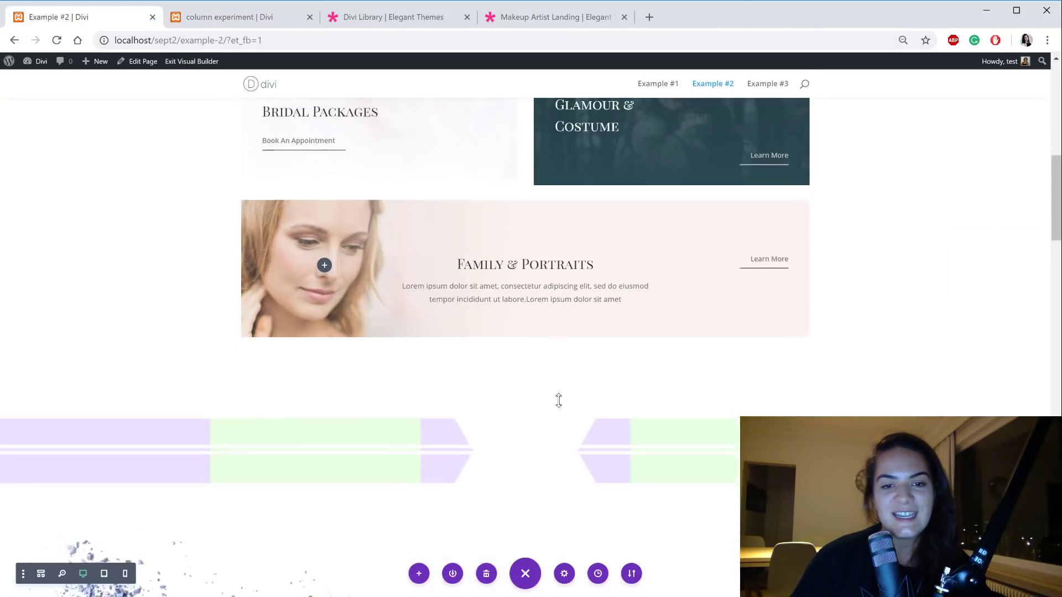
{"action": "left_click", "coordinate": [233, 17]}
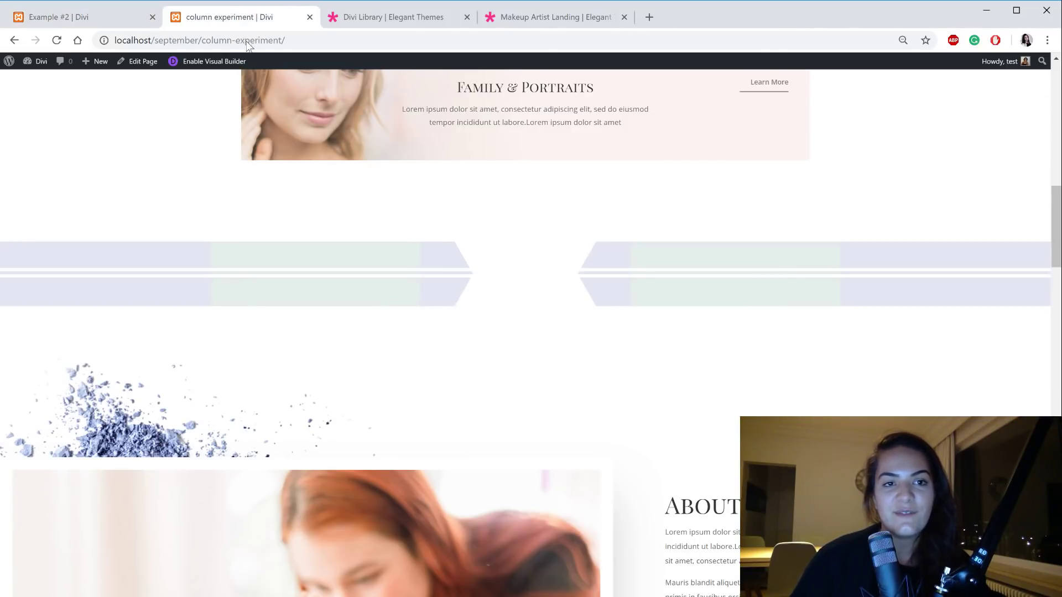
{"action": "scroll", "coordinate": [638, 307], "scroll_direction": "down", "scroll_amount": 2}
{"action": "left_click", "coordinate": [55, 17]}
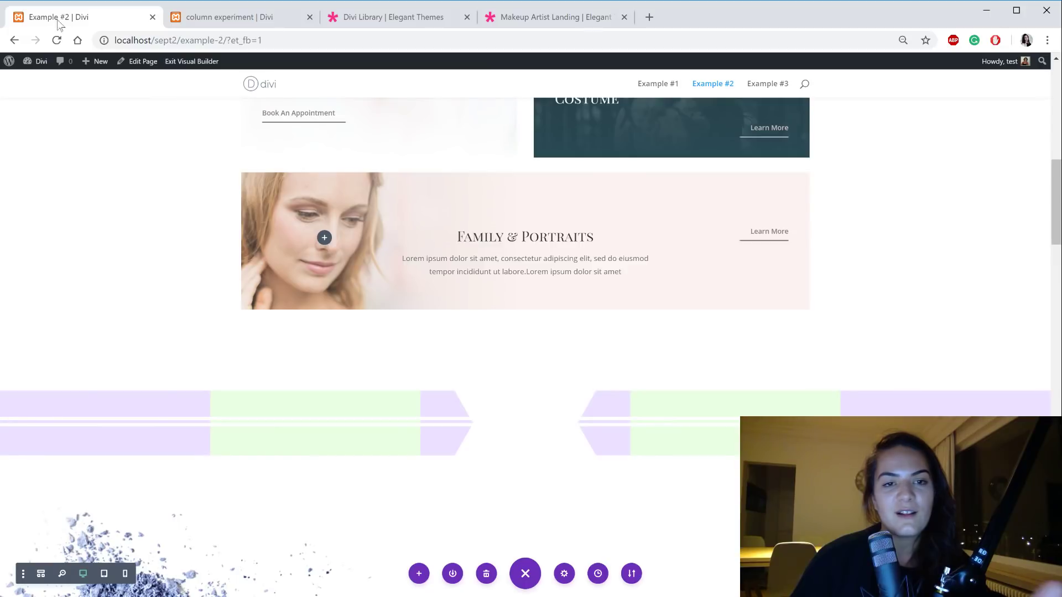
Step: Examine the curved column transition above the Subscribe Now section on the column experiment page
{"action": "left_click", "coordinate": [259, 20]}
{"action": "scroll", "coordinate": [714, 381], "scroll_direction": "down", "scroll_amount": 15}
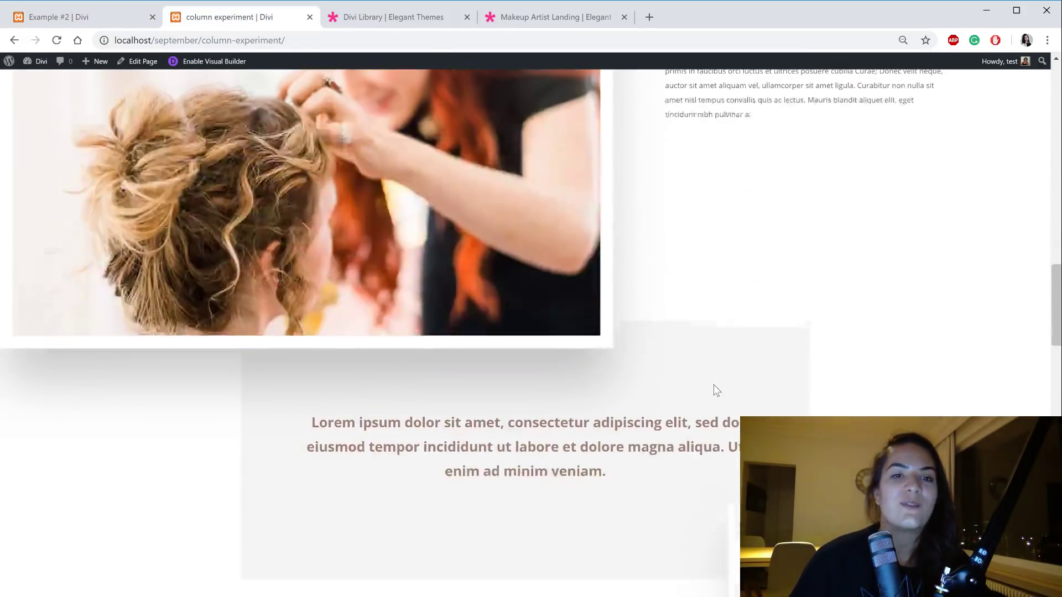
{"action": "scroll", "coordinate": [713, 394], "scroll_direction": "down", "scroll_amount": 15}
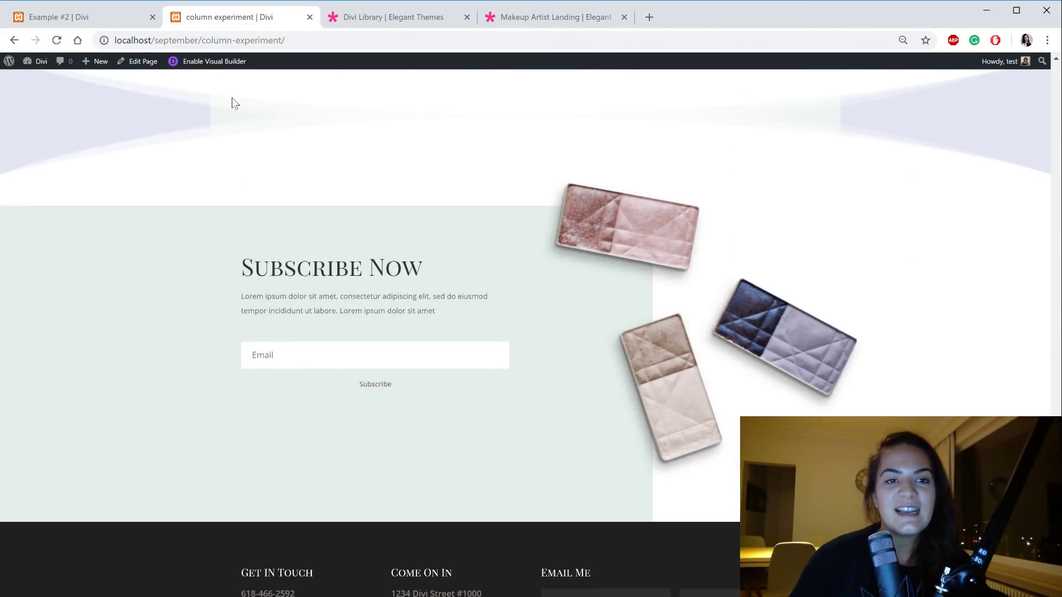
{"action": "scroll", "coordinate": [257, 98], "scroll_direction": "up", "scroll_amount": 3}
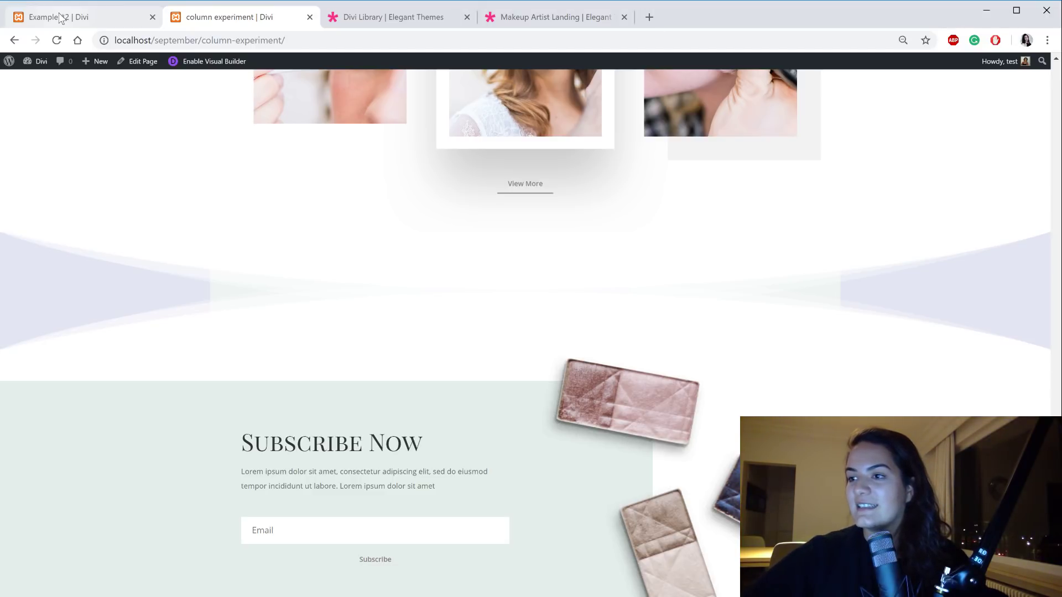
Step: Exit the Visual Builder on the Example #2 page and go to the Example #3 page
{"action": "left_click", "coordinate": [96, 19]}
{"action": "left_click", "coordinate": [178, 62]}
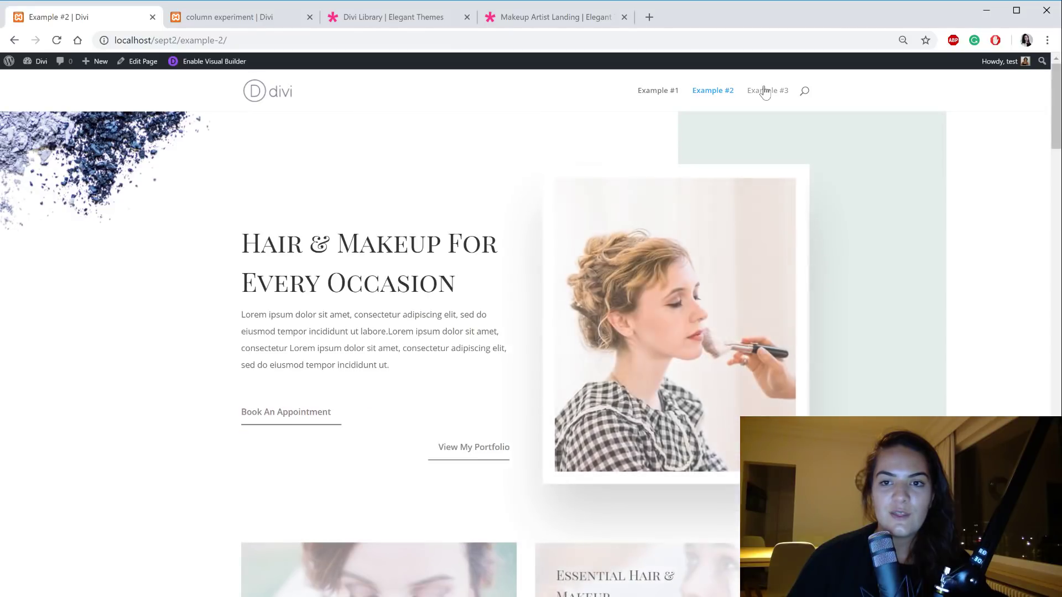
{"action": "left_click", "coordinate": [766, 90]}
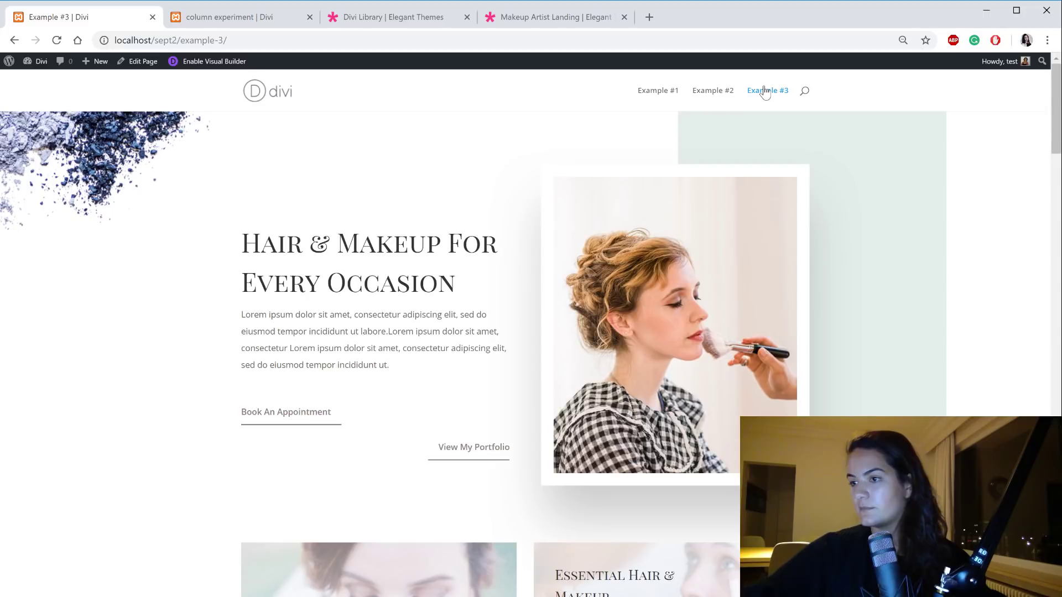
Step: Enable the Visual Builder on the Example #3 page and look through its sections down to About Me
{"action": "scroll", "coordinate": [767, 242], "scroll_direction": "down", "scroll_amount": 12}
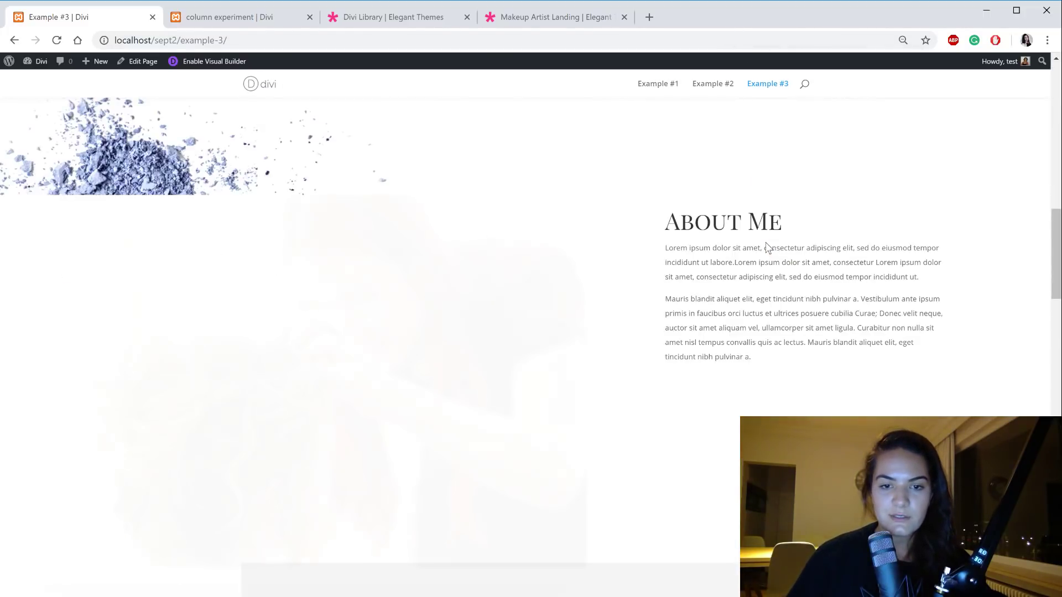
{"action": "scroll", "coordinate": [728, 333], "scroll_direction": "up", "scroll_amount": 6}
{"action": "scroll", "coordinate": [728, 334], "scroll_direction": "down", "scroll_amount": 15}
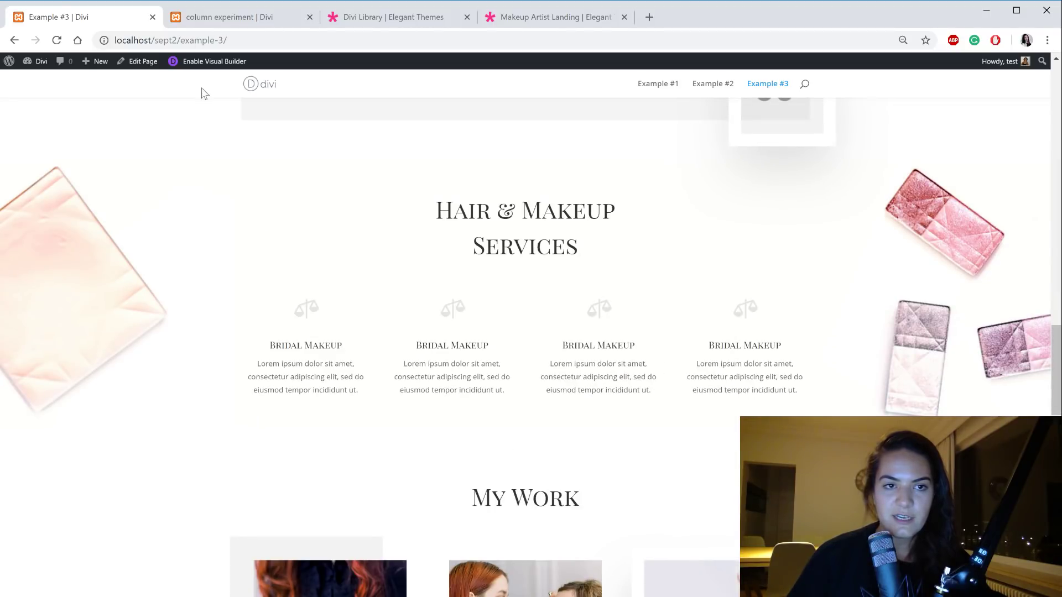
{"action": "left_click", "coordinate": [208, 64]}
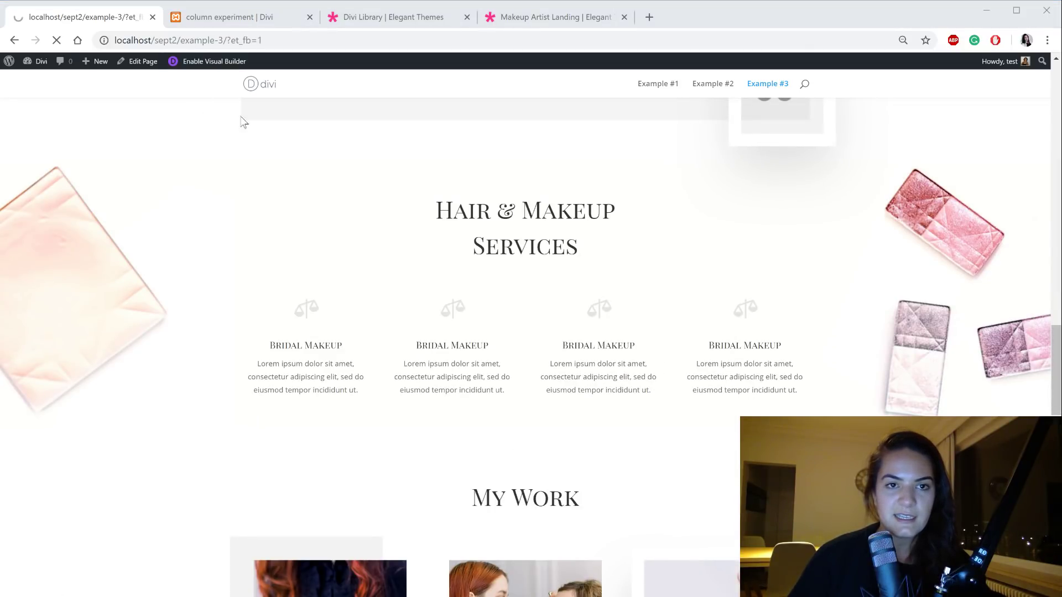
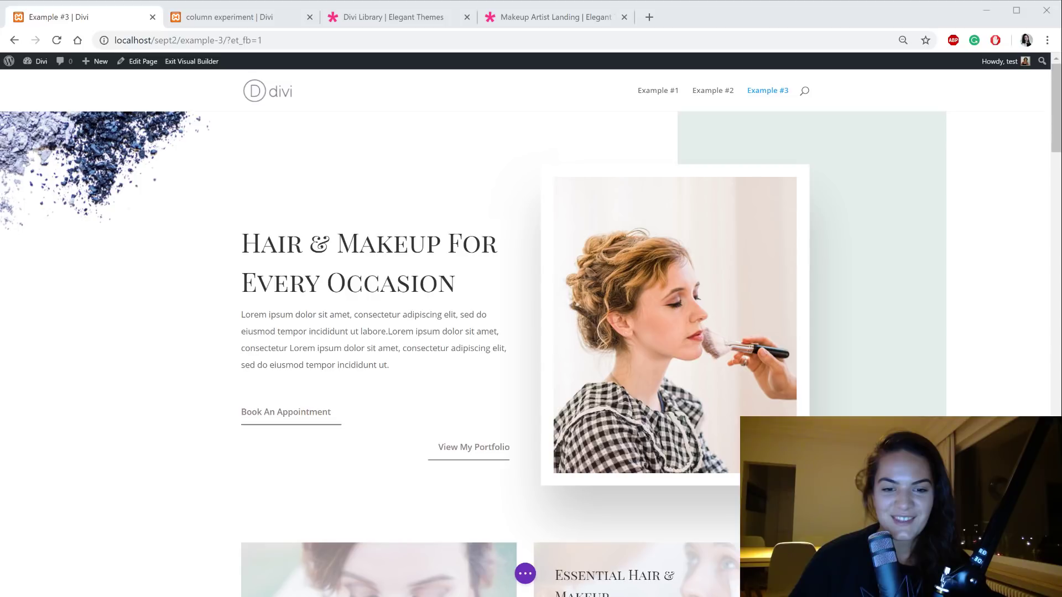
{"action": "scroll", "coordinate": [374, 332], "scroll_direction": "down", "scroll_amount": 6}
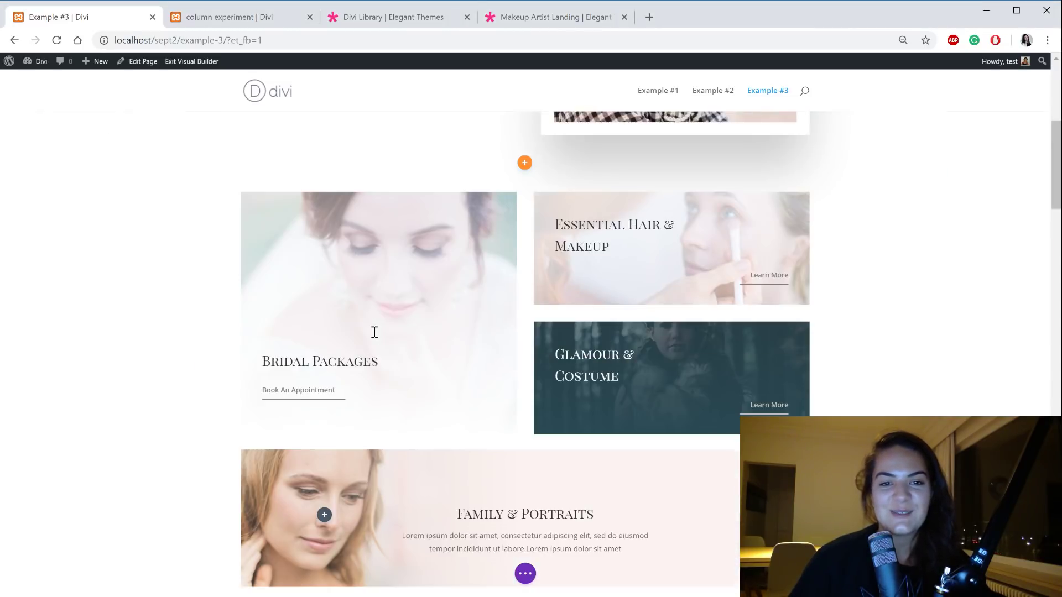
{"action": "scroll", "coordinate": [374, 332], "scroll_direction": "down", "scroll_amount": 6}
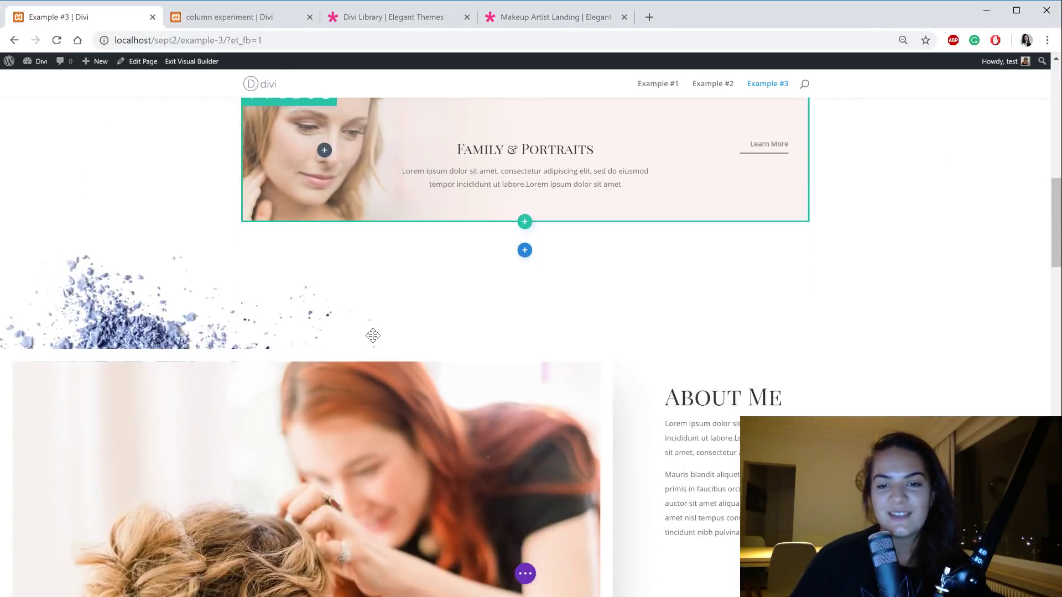
Step: Look through the Example #3 page down to My Work and check the curved transition above Subscribe Now on the column experiment page
{"action": "scroll", "coordinate": [373, 336], "scroll_direction": "down", "scroll_amount": 10}
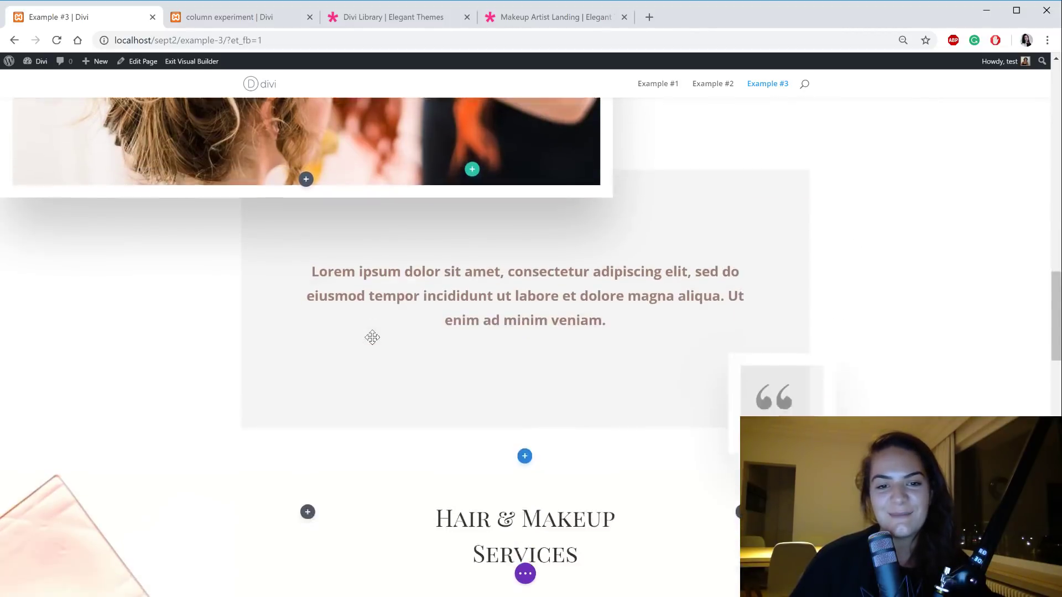
{"action": "scroll", "coordinate": [373, 337], "scroll_direction": "down", "scroll_amount": 3}
{"action": "scroll", "coordinate": [586, 381], "scroll_direction": "down", "scroll_amount": 8}
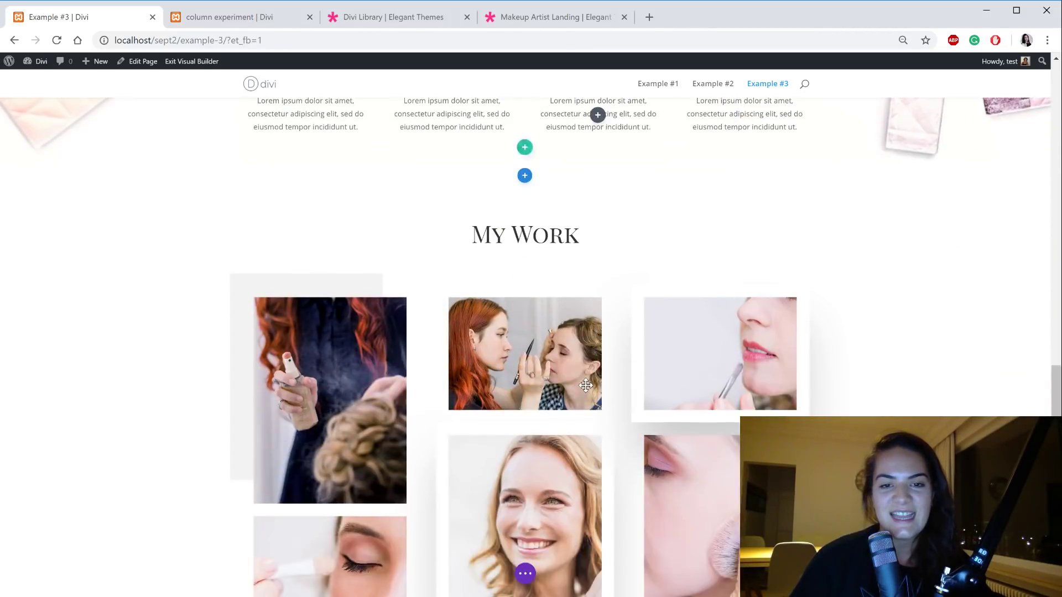
{"action": "scroll", "coordinate": [586, 385], "scroll_direction": "up", "scroll_amount": 5}
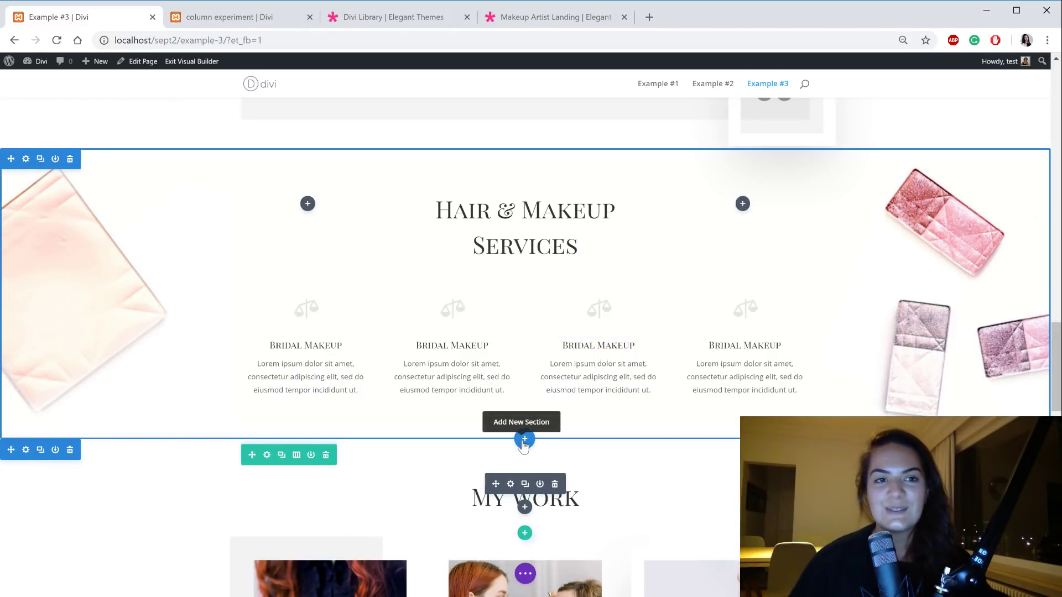
{"action": "left_click", "coordinate": [237, 17]}
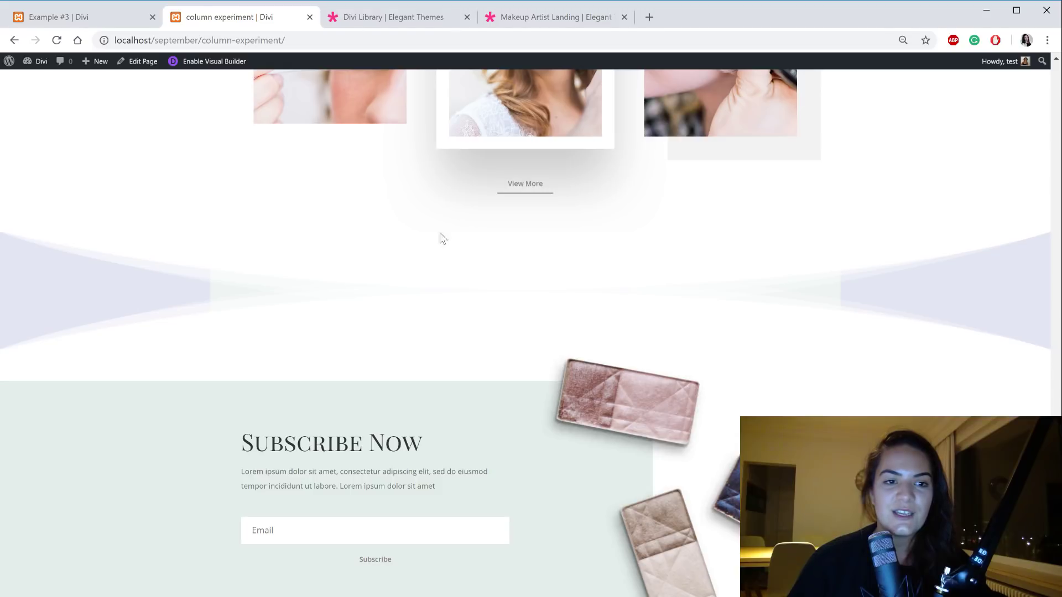
{"action": "scroll", "coordinate": [486, 356], "scroll_direction": "up", "scroll_amount": 2}
{"action": "scroll", "coordinate": [367, 387], "scroll_direction": "down", "scroll_amount": 3}
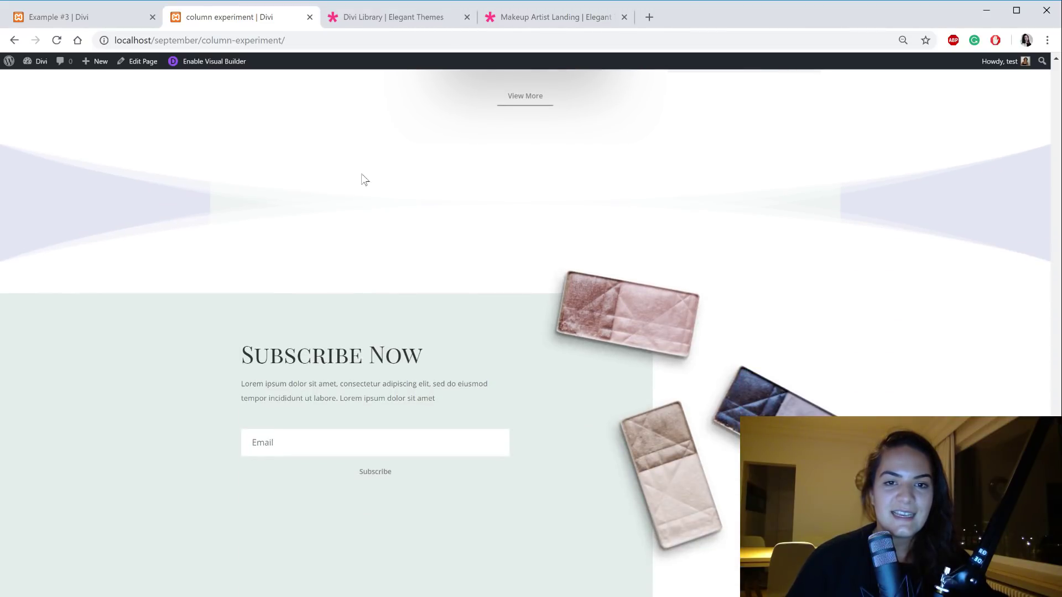
Step: Add an empty regular section between Hair & Makeup Services and My Work on the Example #3 page, and save the page
{"action": "left_click", "coordinate": [92, 19]}
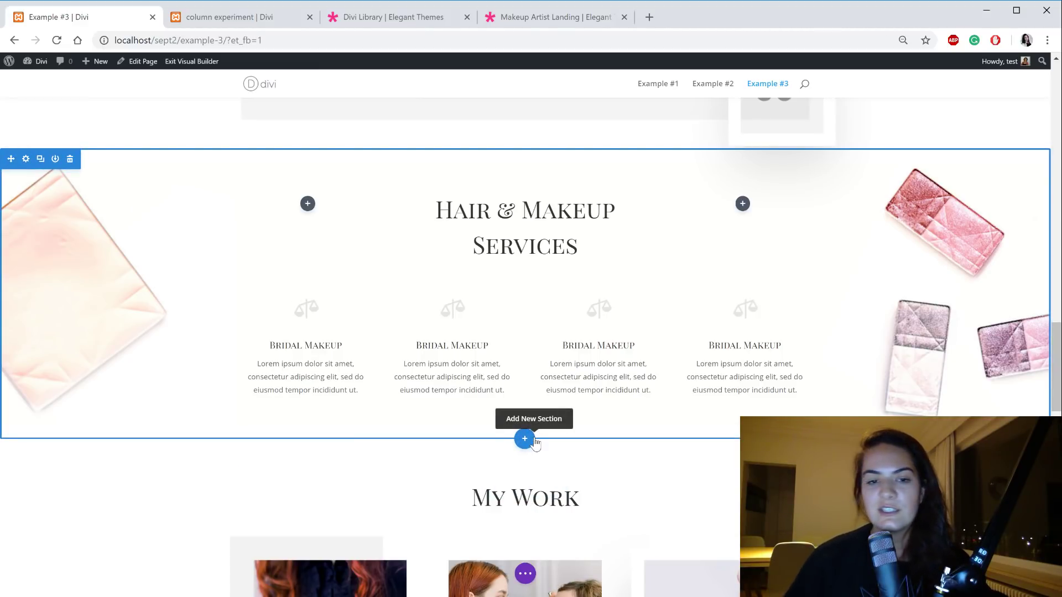
{"action": "left_click", "coordinate": [524, 438]}
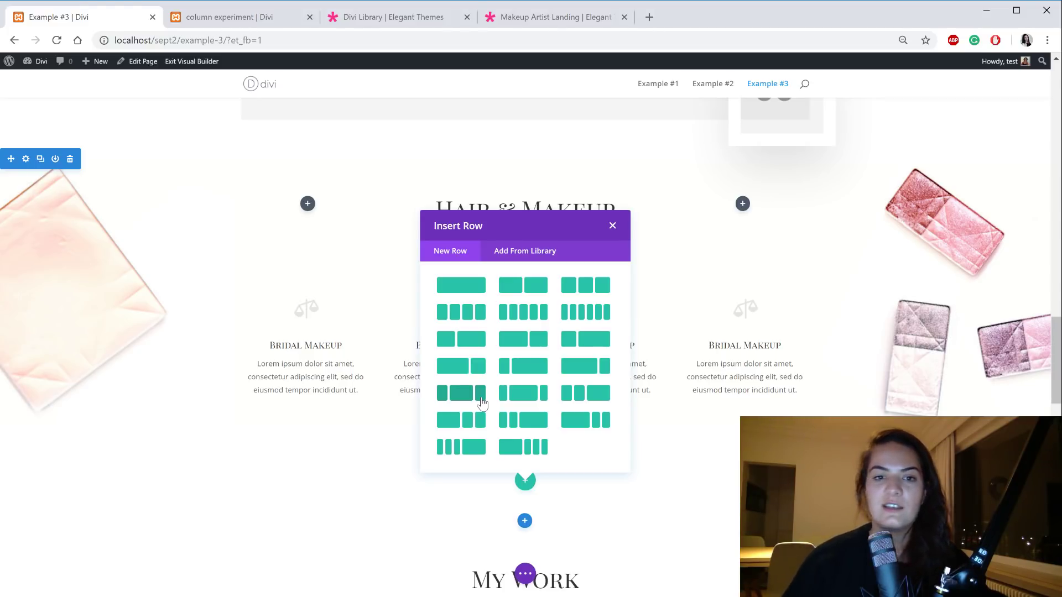
{"action": "left_click", "coordinate": [612, 225]}
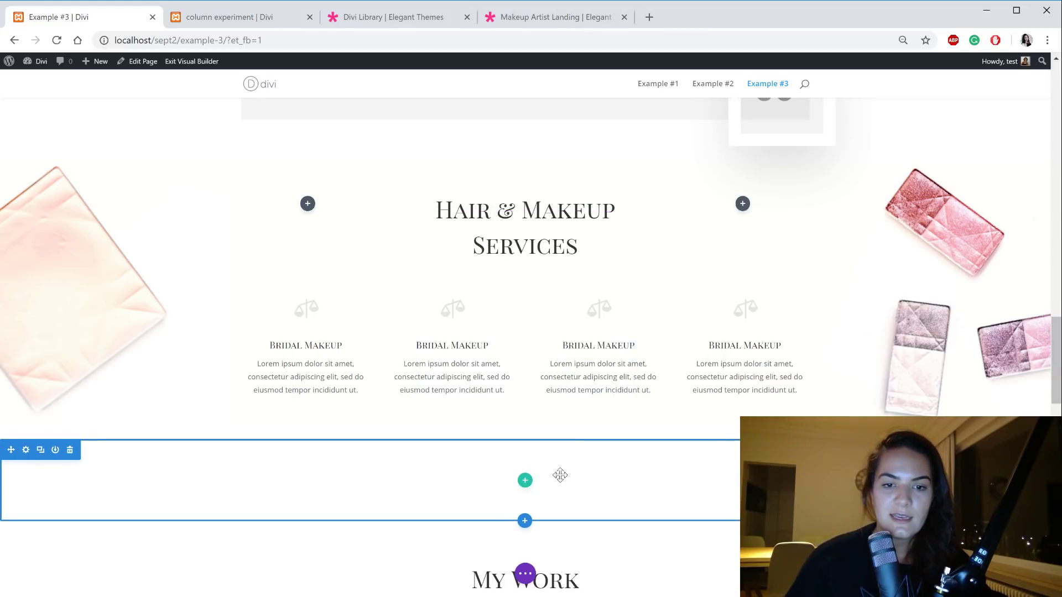
{"action": "scroll", "coordinate": [346, 287], "scroll_direction": "up", "scroll_amount": 15}
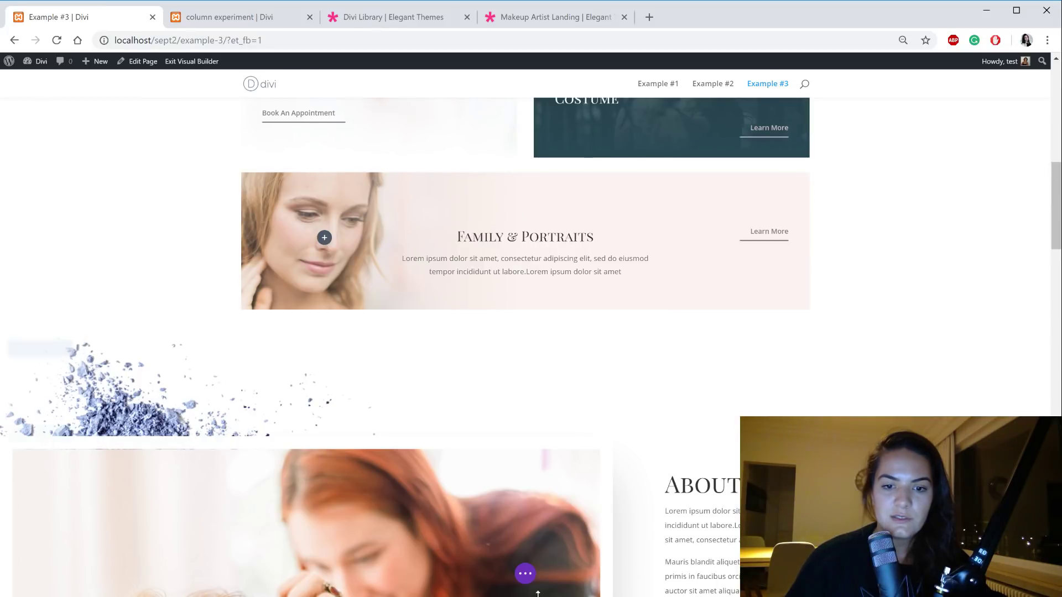
{"action": "left_click", "coordinate": [525, 575]}
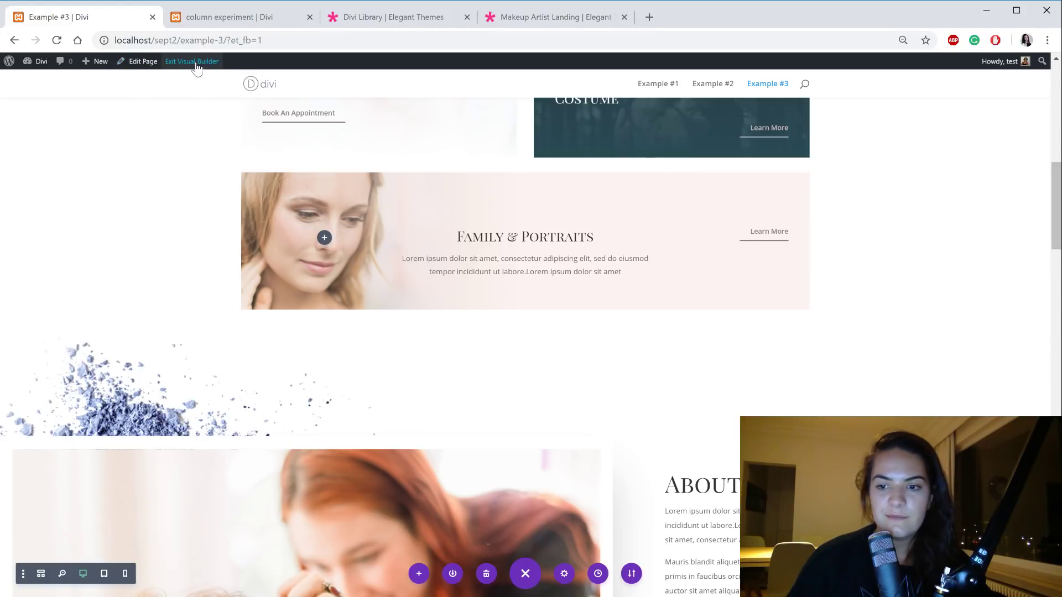
Step: Open the Example #2 page in the Visual Builder and save its five-column transition row to the library as "row #1"
{"action": "left_click", "coordinate": [714, 85]}
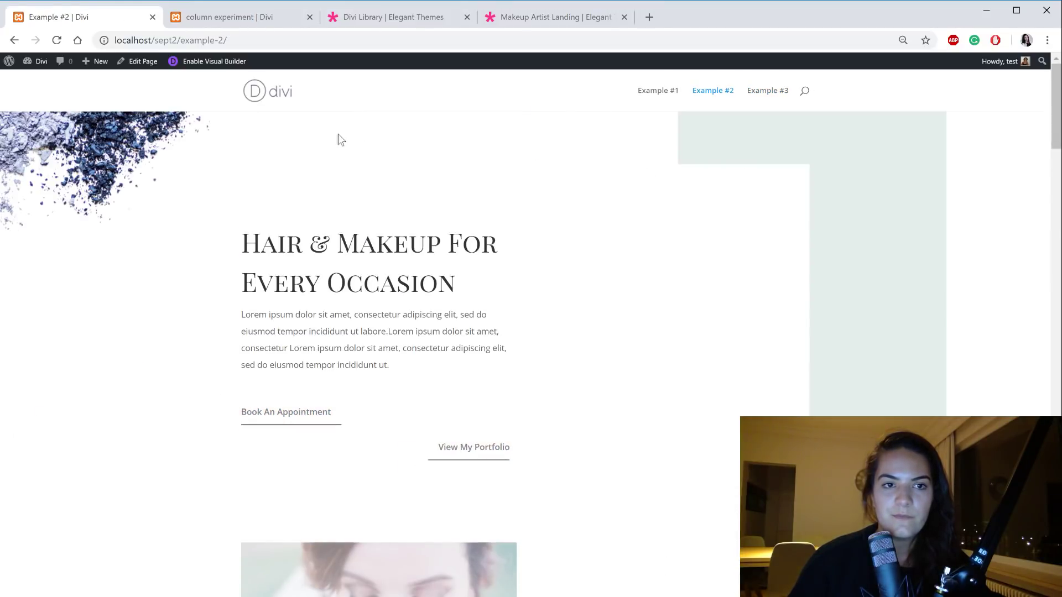
{"action": "left_click", "coordinate": [210, 61]}
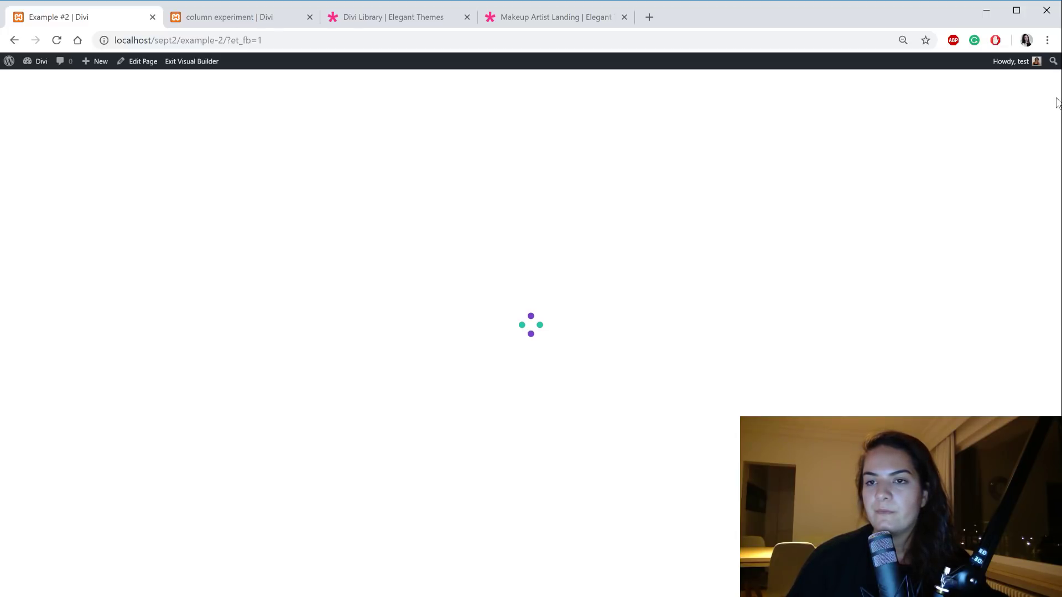
{"action": "scroll", "coordinate": [1053, 221], "scroll_direction": "down", "scroll_amount": 5}
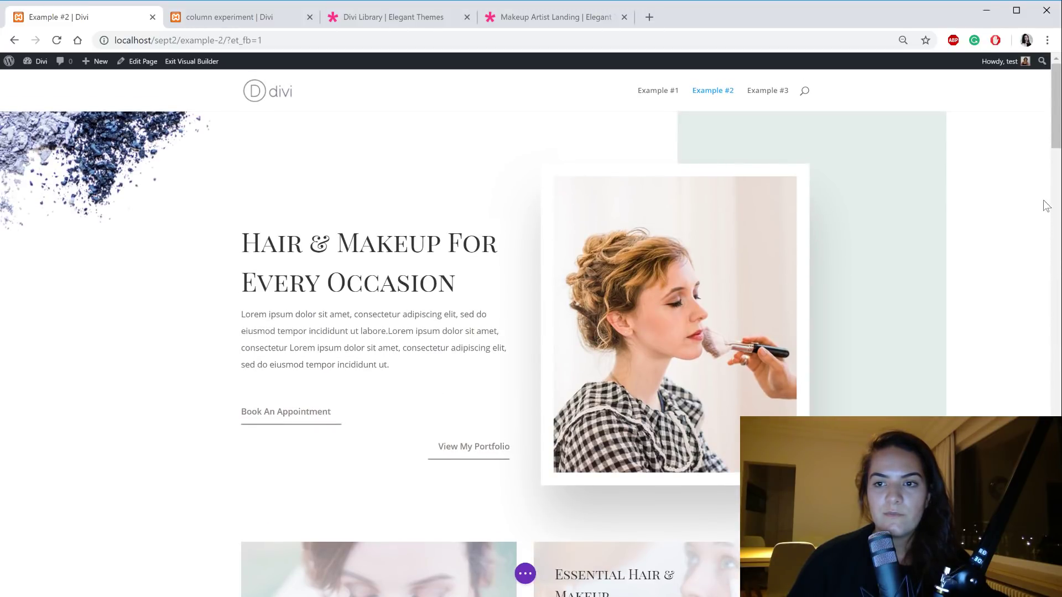
{"action": "left_click_drag", "start_coordinate": [1049, 113], "coordinate": [1054, 238]}
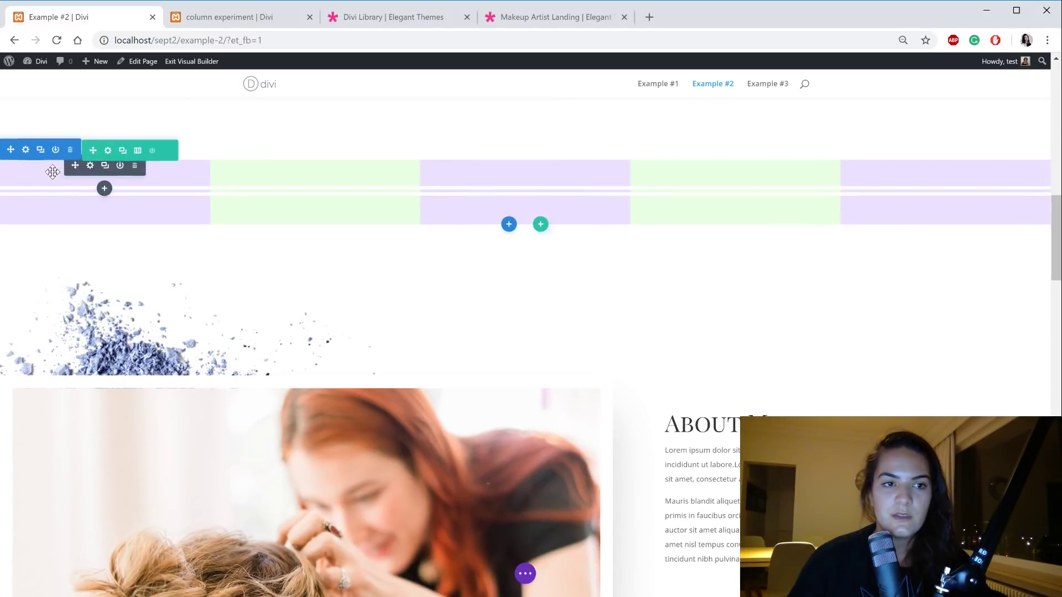
{"action": "mouse_move", "coordinate": [114, 160]}
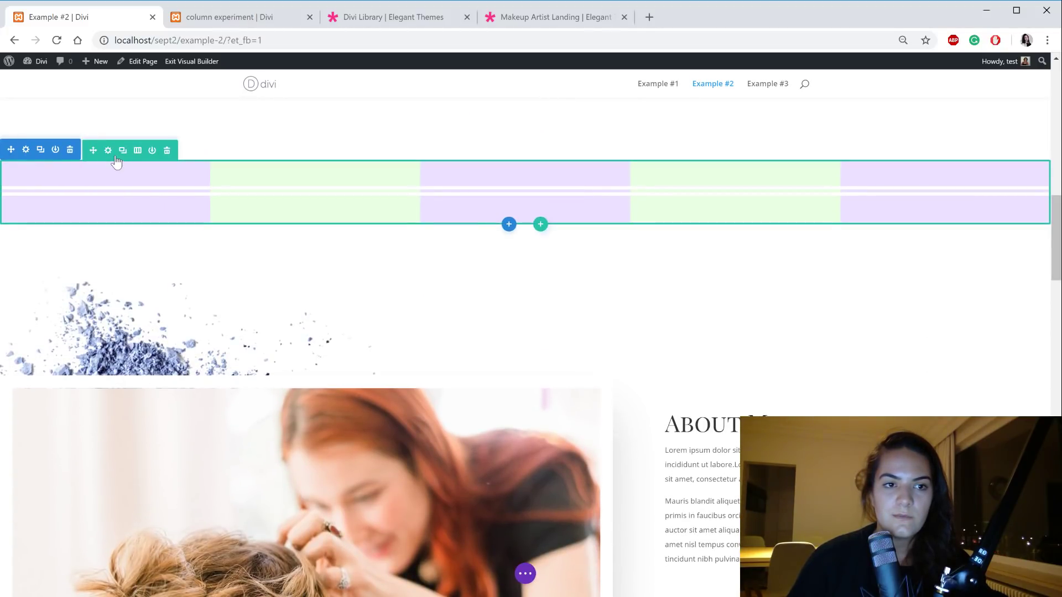
{"action": "left_click", "coordinate": [152, 150]}
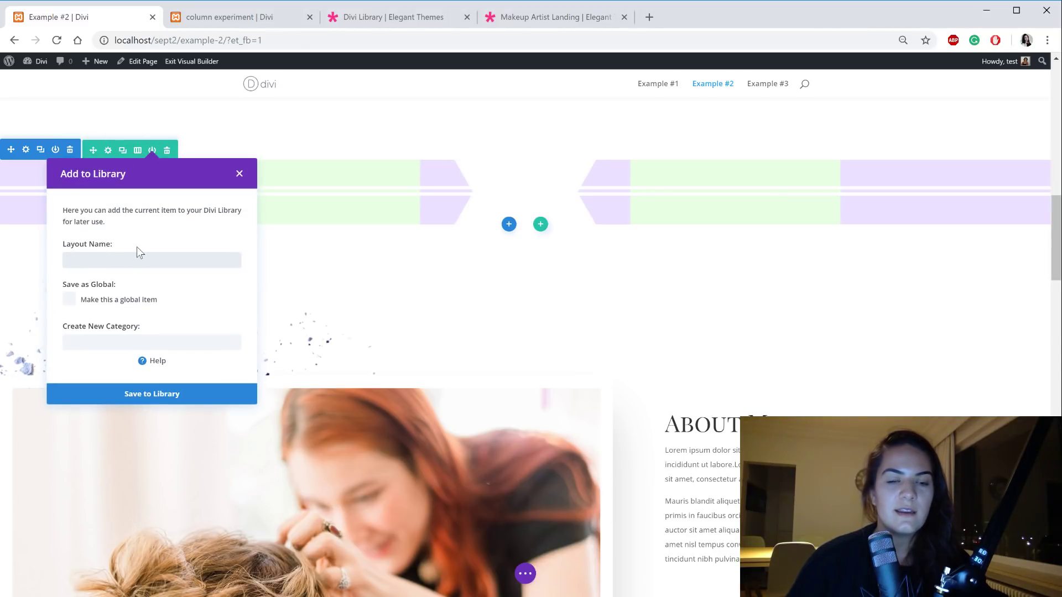
{"action": "type", "text": "row #1"}
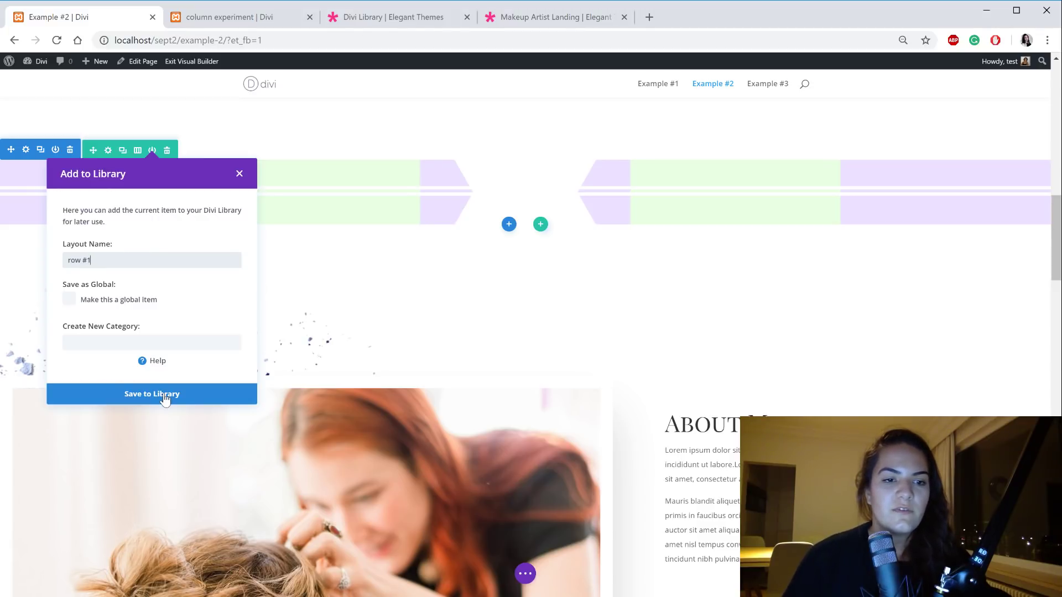
{"action": "left_click", "coordinate": [165, 399]}
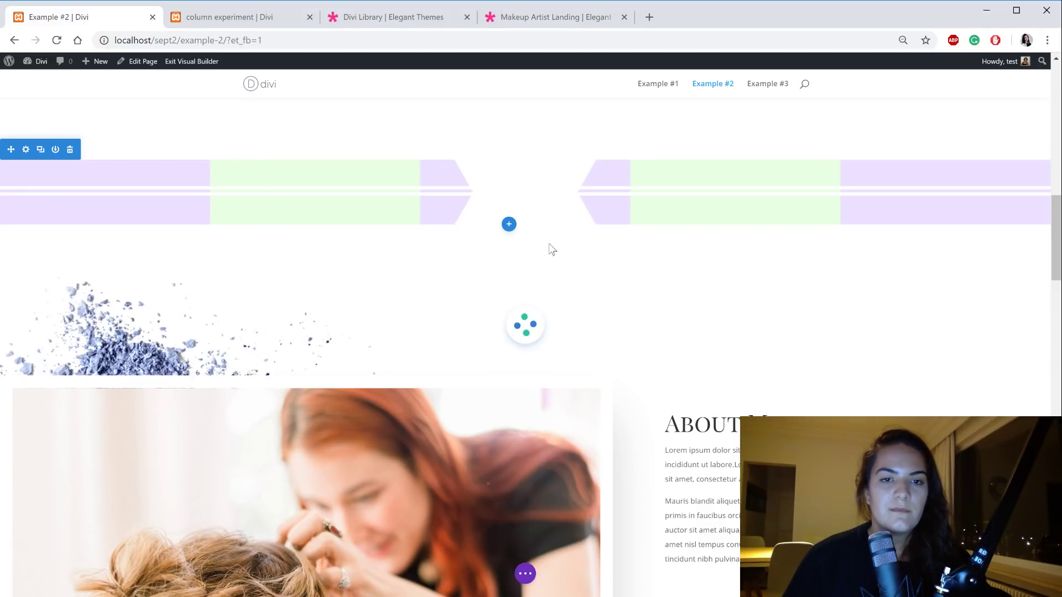
Step: Return to the Example #3 page and enable the Visual Builder on it
{"action": "left_click", "coordinate": [766, 89]}
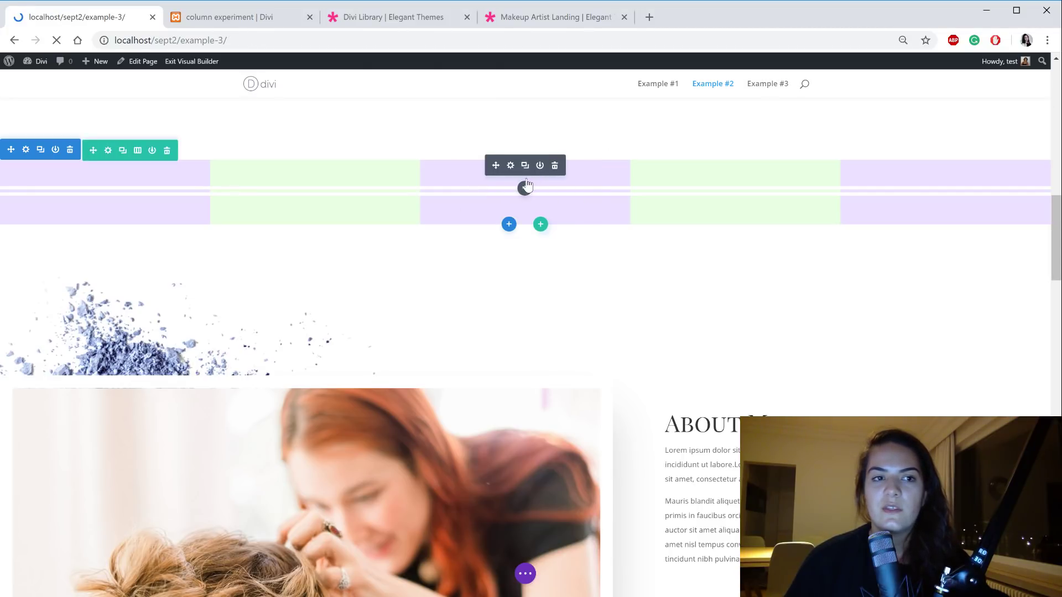
{"action": "scroll", "coordinate": [500, 274], "scroll_direction": "down", "scroll_amount": 8}
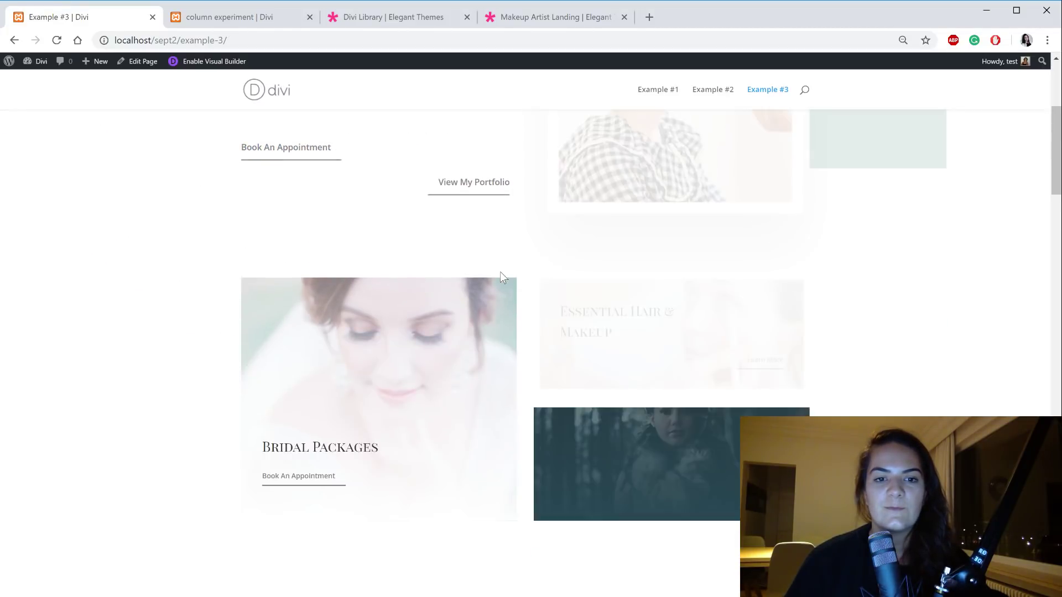
{"action": "scroll", "coordinate": [492, 293], "scroll_direction": "down", "scroll_amount": 7}
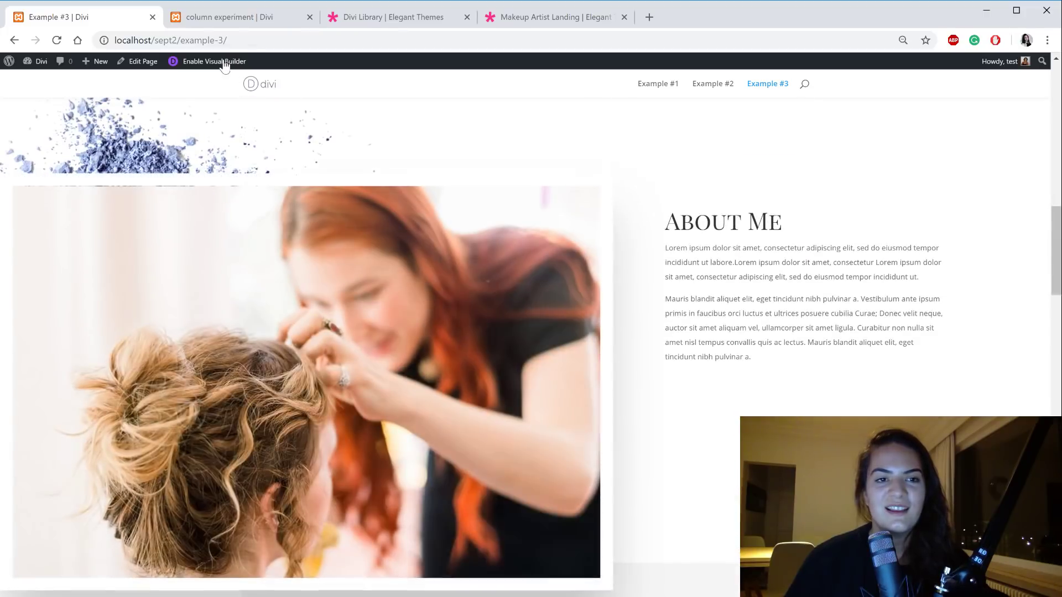
{"action": "left_click", "coordinate": [224, 62]}
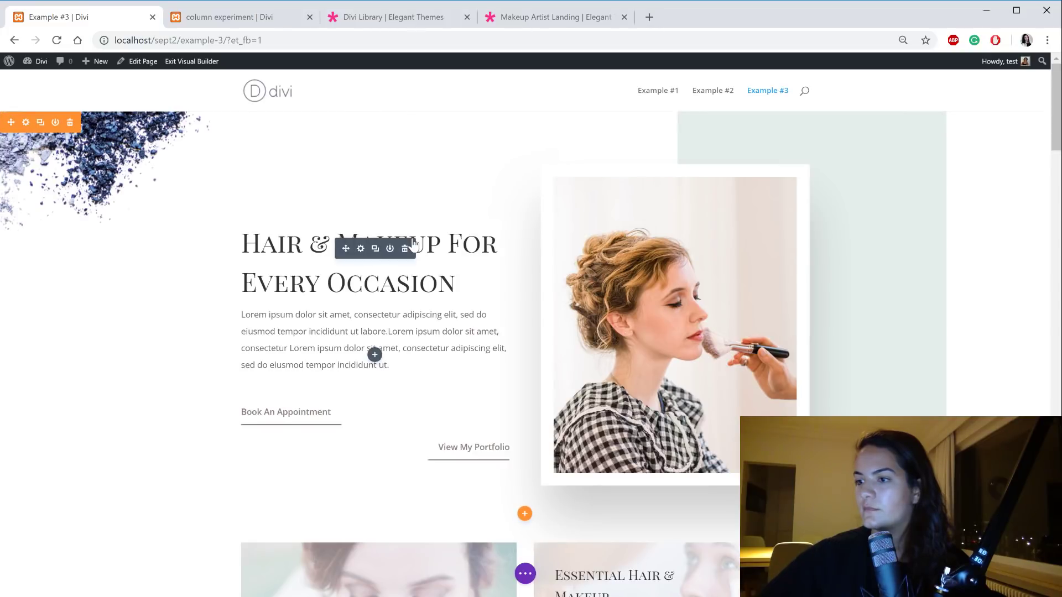
Step: Insert the saved library row "row #1" into the empty section above My Work
{"action": "scroll", "coordinate": [366, 290], "scroll_direction": "down", "scroll_amount": 5}
{"action": "scroll", "coordinate": [496, 309], "scroll_direction": "down", "scroll_amount": 5}
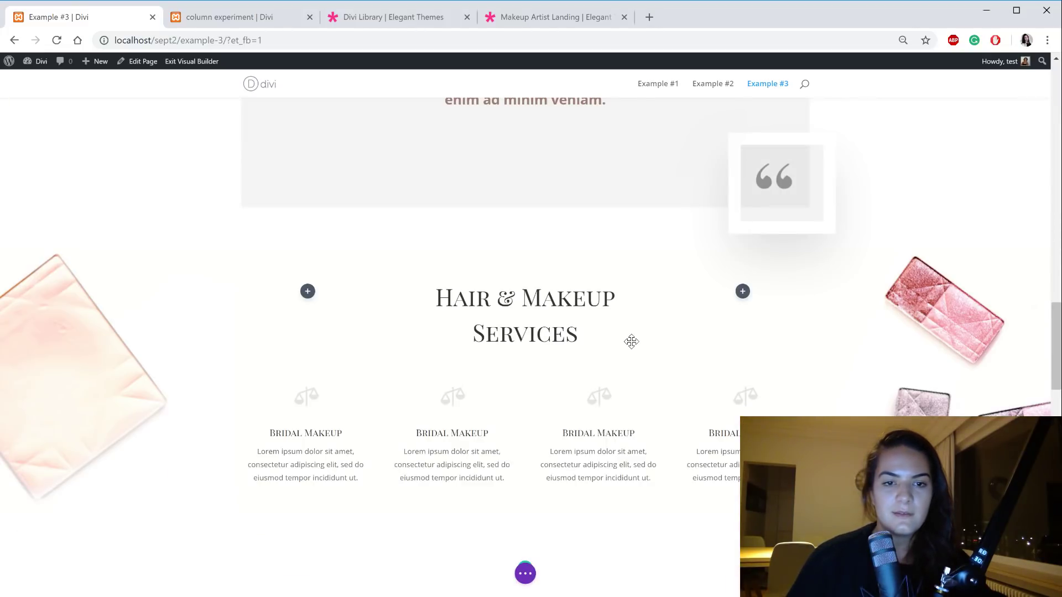
{"action": "scroll", "coordinate": [630, 339], "scroll_direction": "down", "scroll_amount": 5}
{"action": "scroll", "coordinate": [867, 313], "scroll_direction": "down", "scroll_amount": 5}
{"action": "scroll", "coordinate": [540, 329], "scroll_direction": "up", "scroll_amount": 7}
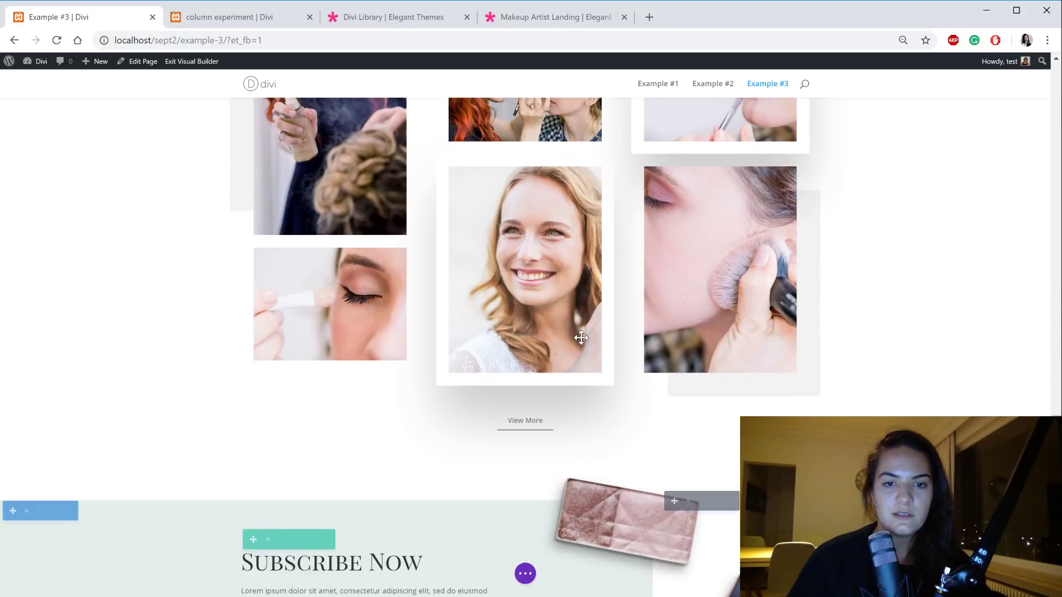
{"action": "scroll", "coordinate": [531, 277], "scroll_direction": "up", "scroll_amount": 2}
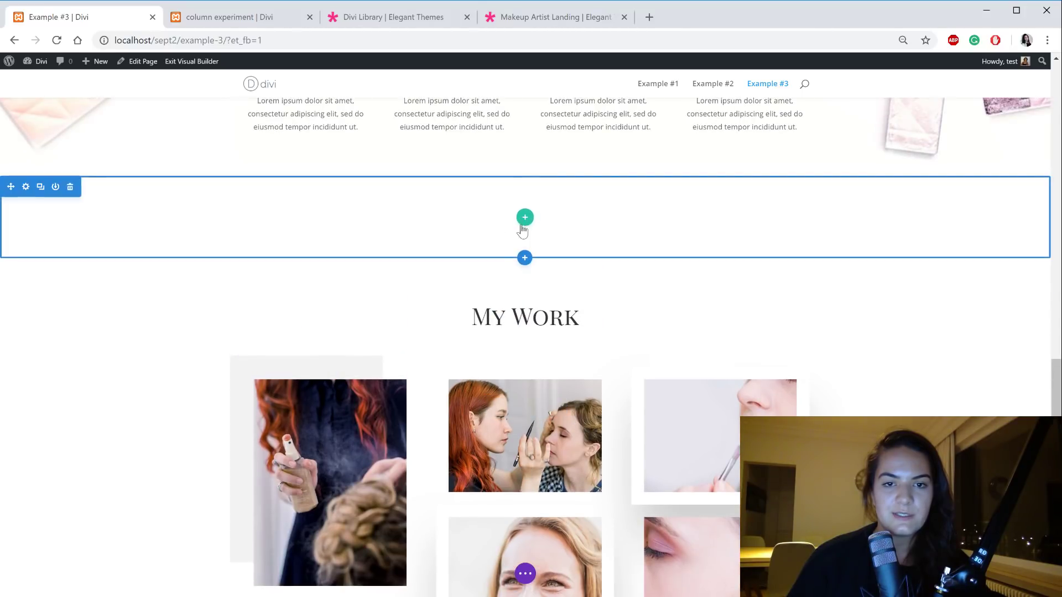
{"action": "left_click", "coordinate": [524, 219]}
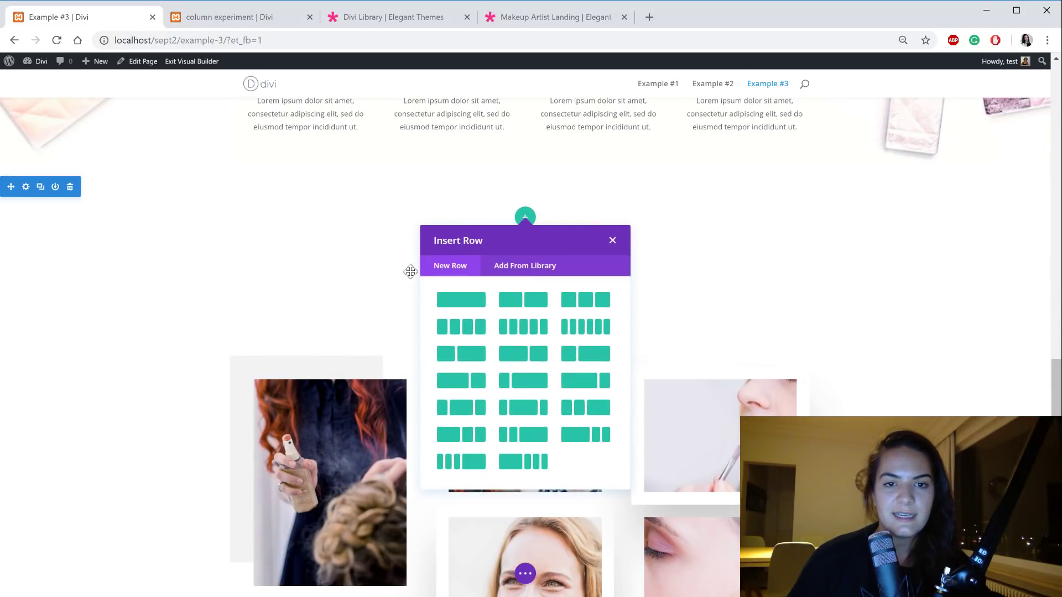
{"action": "left_click", "coordinate": [541, 269]}
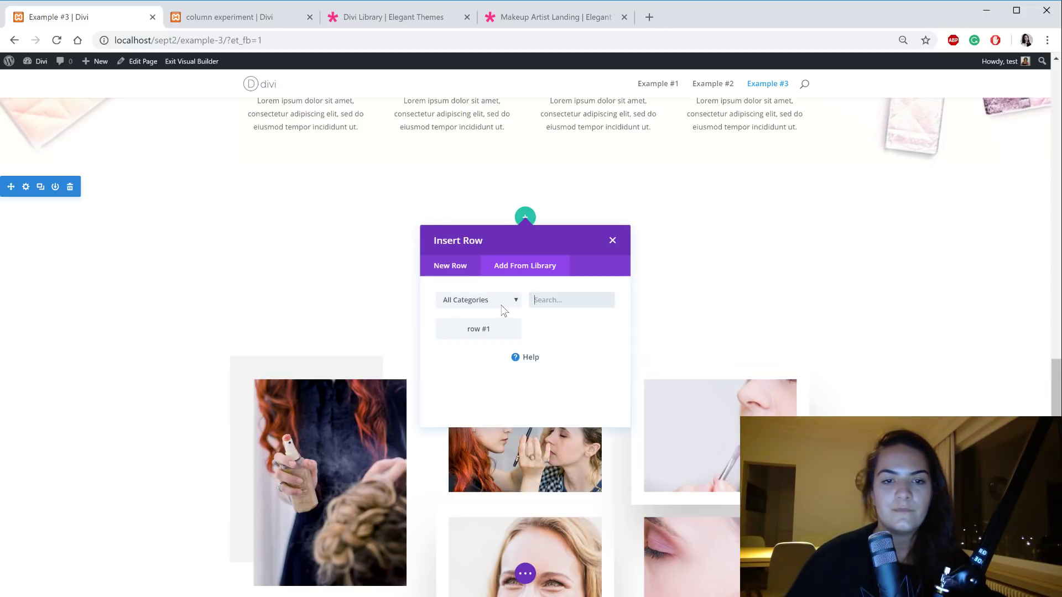
{"action": "left_click", "coordinate": [476, 330]}
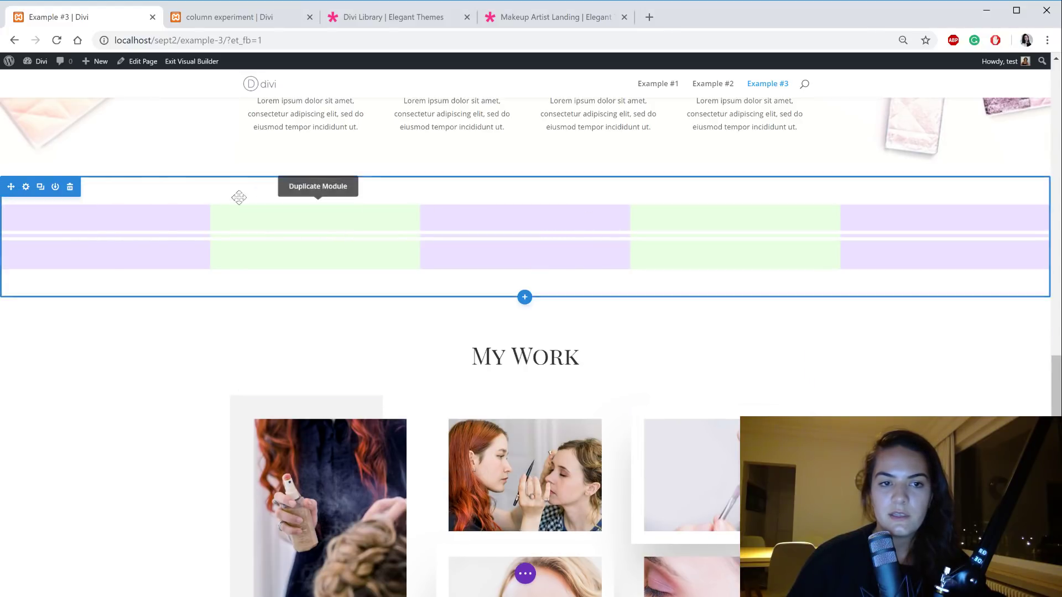
Step: Give the transition section a top divider in the layered downward-curve style, coloured white
{"action": "left_click", "coordinate": [26, 186]}
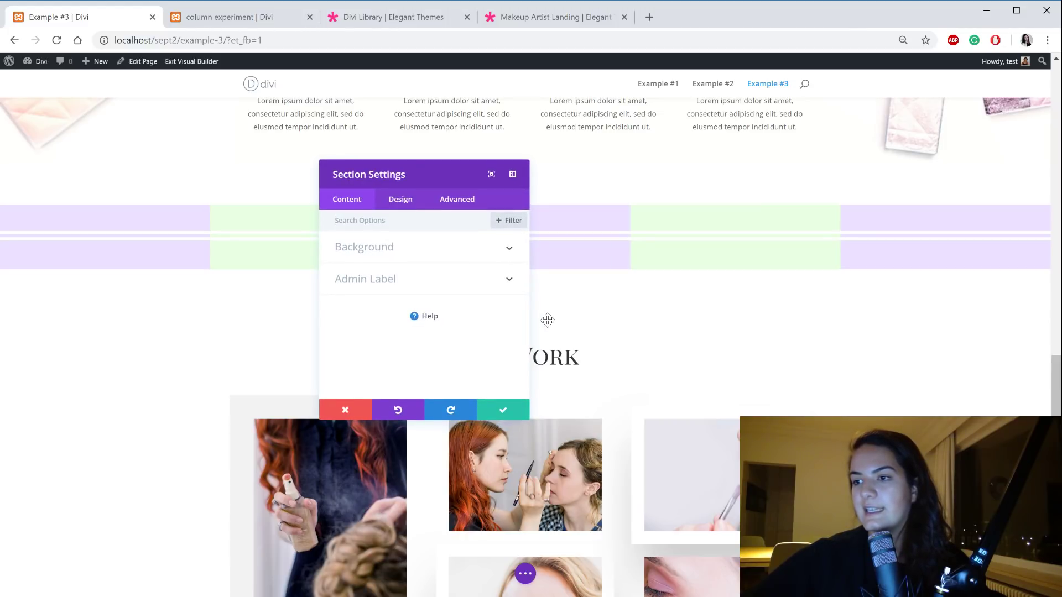
{"action": "left_click", "coordinate": [400, 200]}
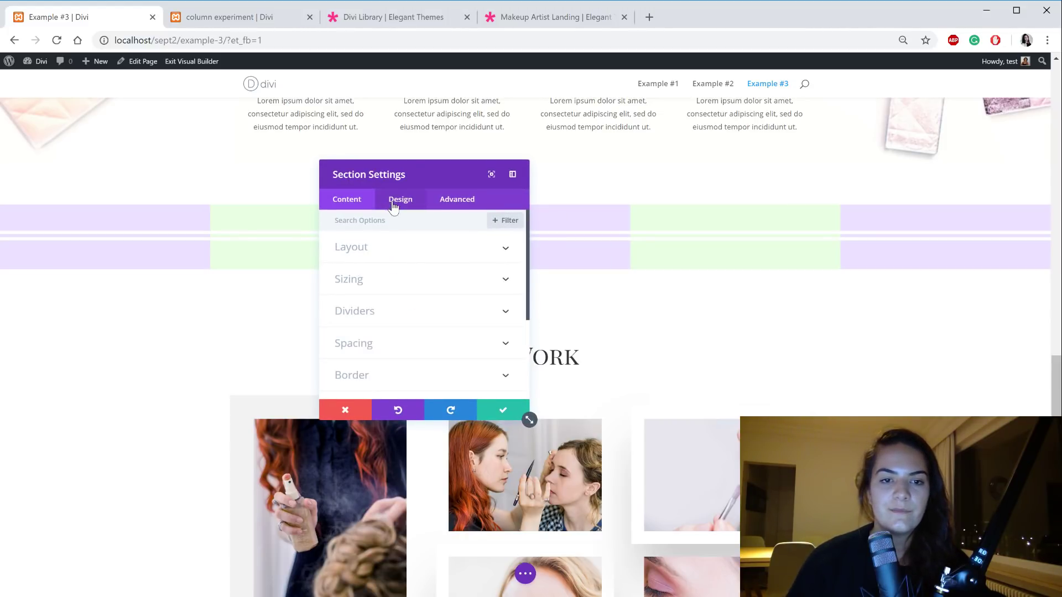
{"action": "left_click", "coordinate": [394, 306]}
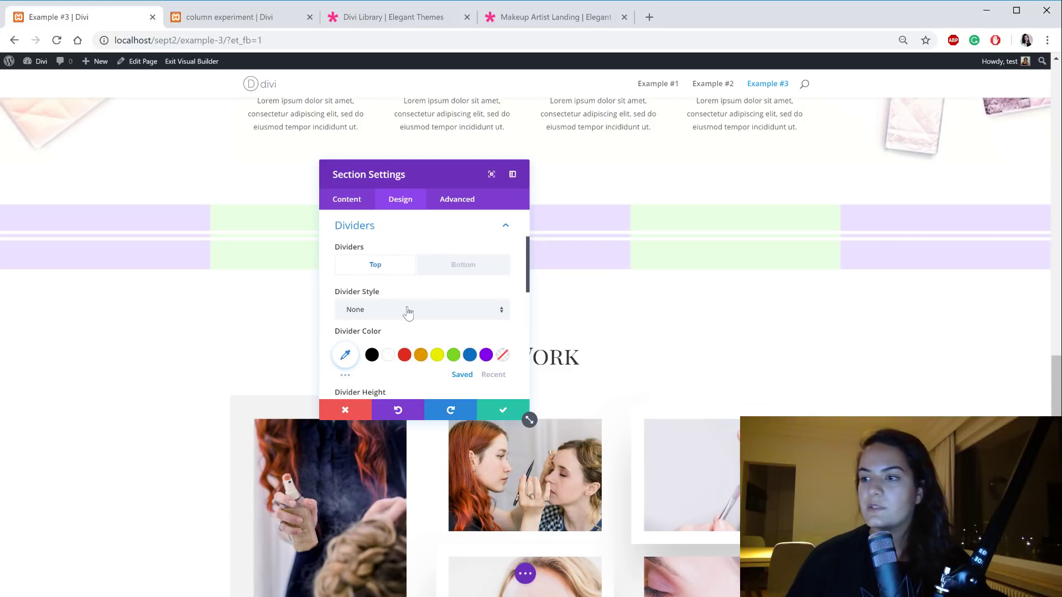
{"action": "left_click", "coordinate": [409, 311]}
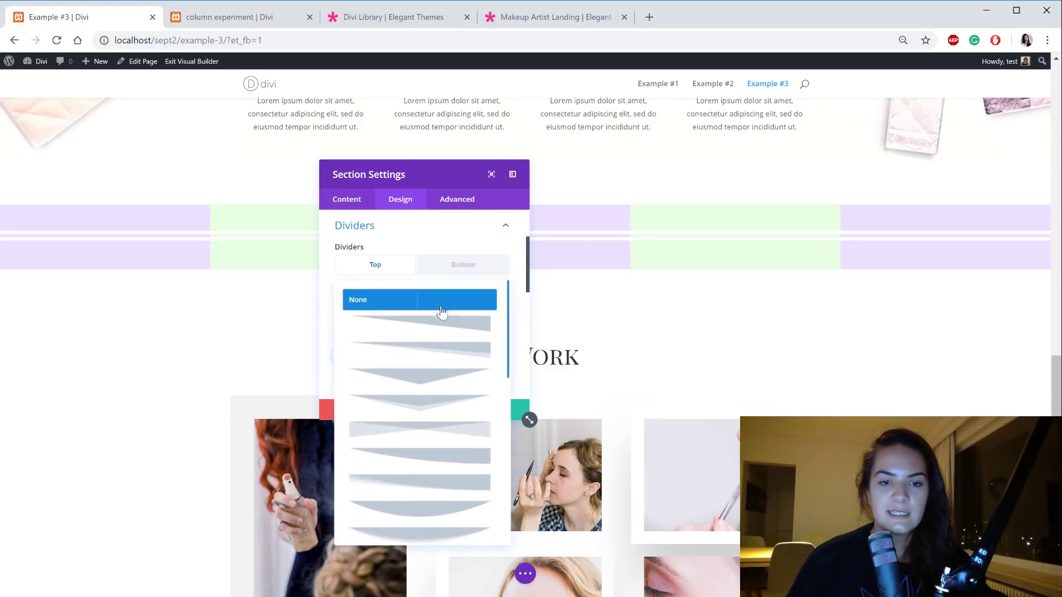
{"action": "left_click", "coordinate": [415, 534]}
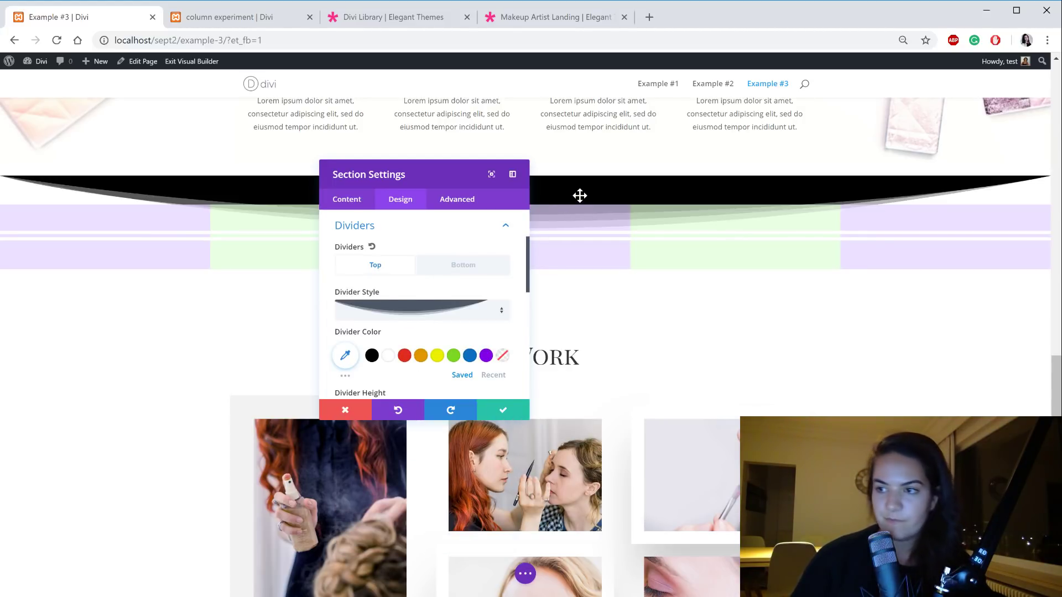
{"action": "left_click", "coordinate": [388, 359]}
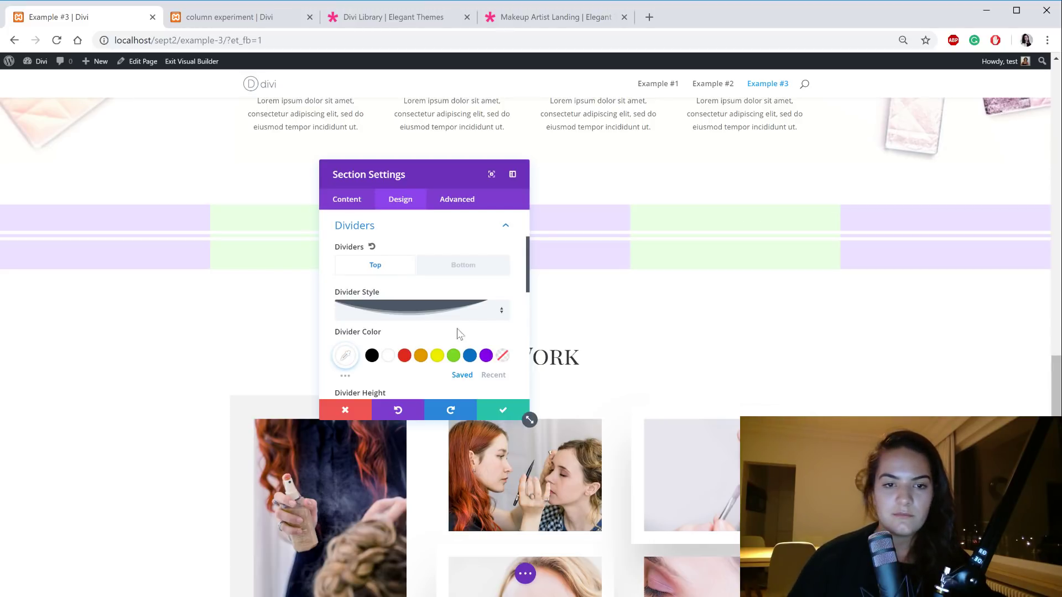
Step: Set the top divider's height to 150px and arrange it on top of the section content
{"action": "scroll", "coordinate": [458, 320], "scroll_direction": "down", "scroll_amount": 3}
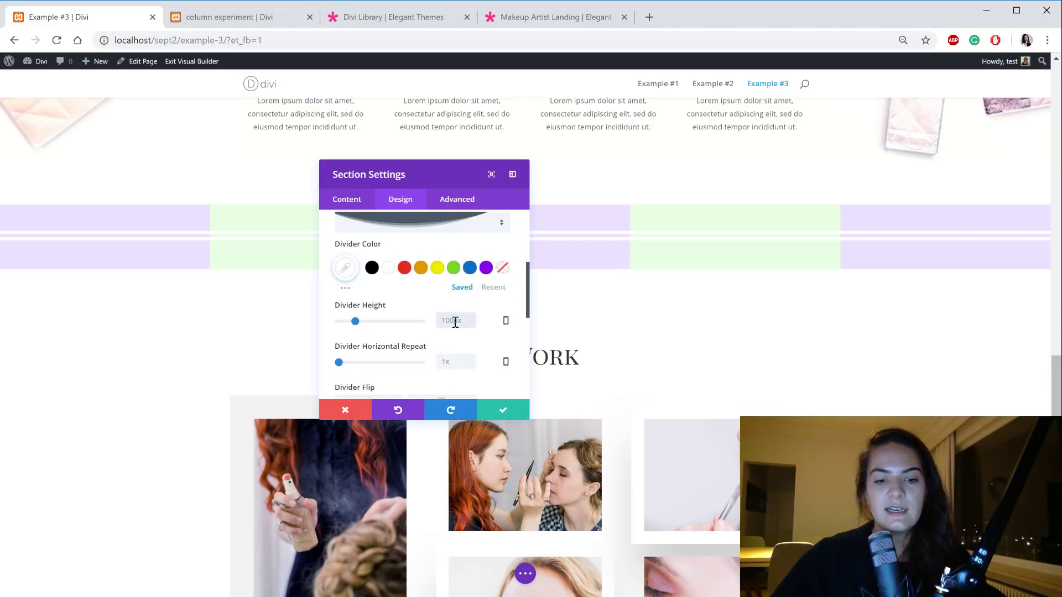
{"action": "type", "text": "px"}
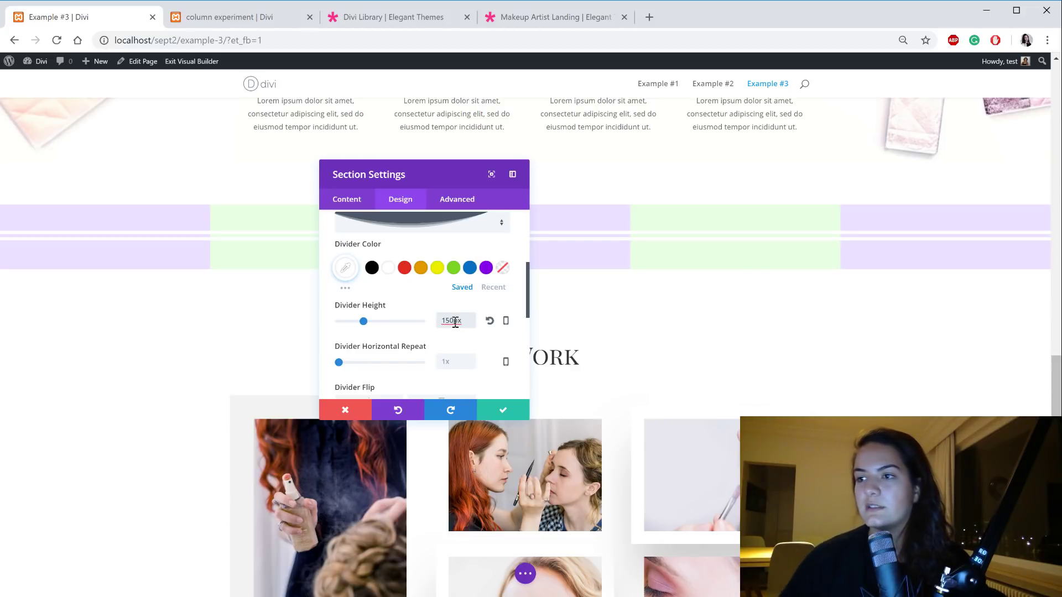
{"action": "scroll", "coordinate": [414, 336], "scroll_direction": "down", "scroll_amount": 2}
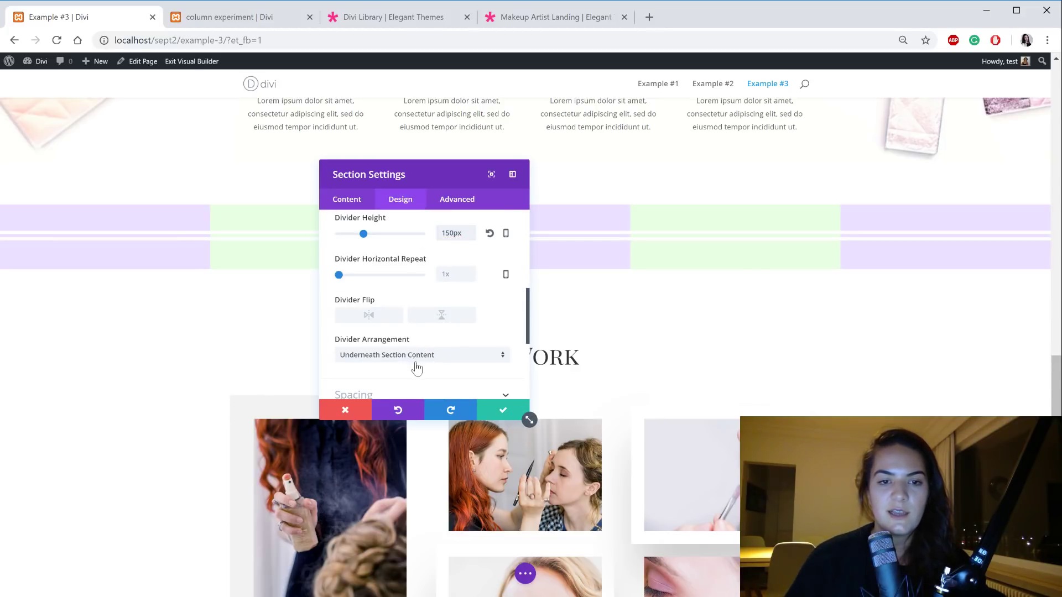
{"action": "left_click", "coordinate": [416, 359]}
{"action": "left_click", "coordinate": [417, 367]}
{"action": "mouse_move", "coordinate": [430, 180]}
{"action": "left_mouse_down"}
{"action": "mouse_move", "coordinate": [748, 307]}
{"action": "mouse_move", "coordinate": [803, 277]}
{"action": "left_mouse_up"}
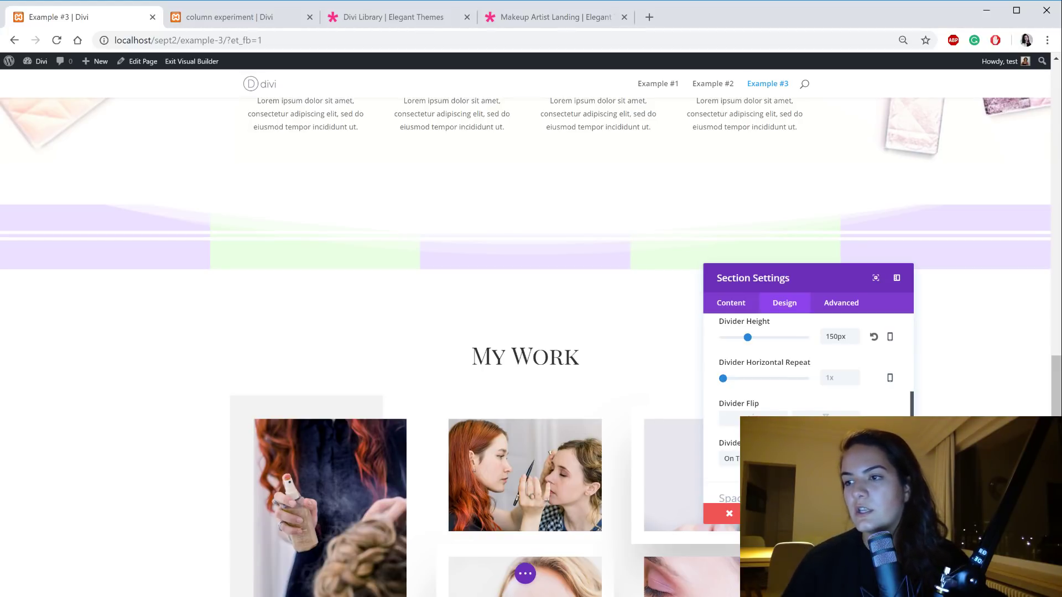
Step: Give the section a bottom divider in the same layered curve style and flip it vertically
{"action": "scroll", "coordinate": [833, 391], "scroll_direction": "up", "scroll_amount": 5}
{"action": "left_click", "coordinate": [839, 367]}
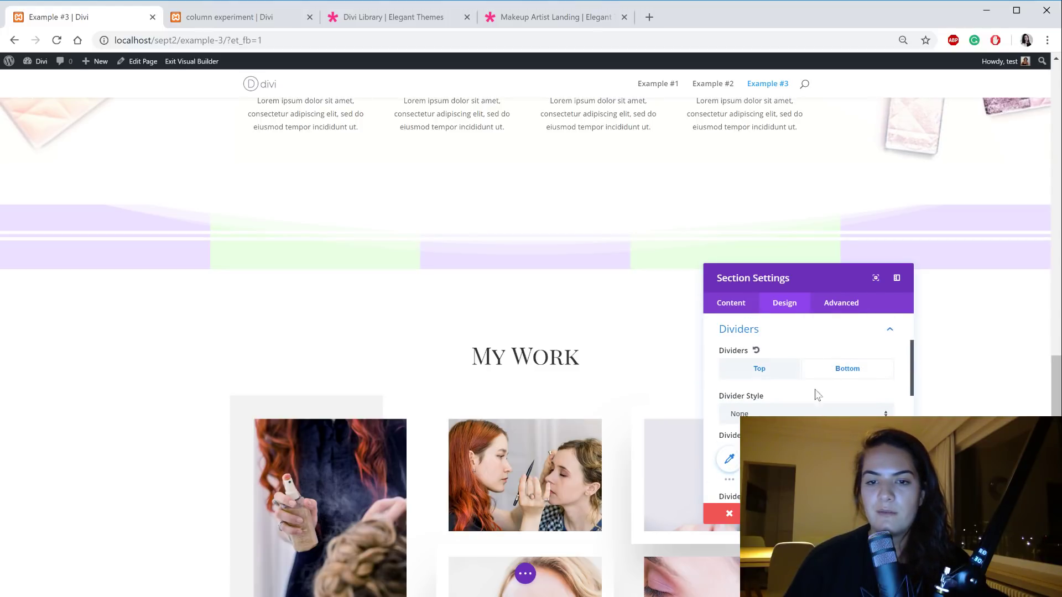
{"action": "left_click", "coordinate": [802, 413]}
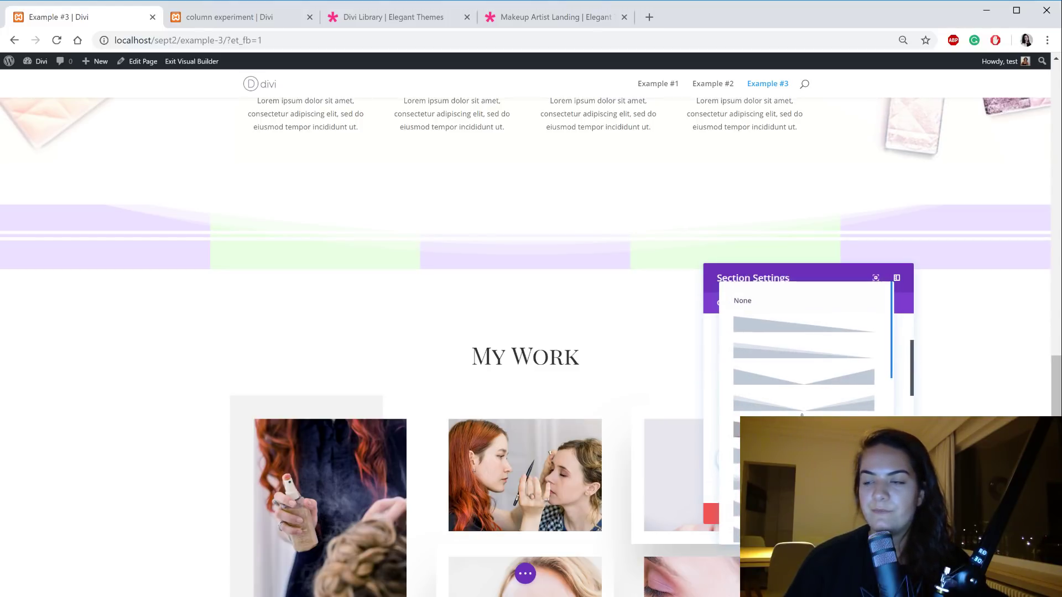
{"action": "scroll", "coordinate": [803, 354], "scroll_direction": "down", "scroll_amount": 5}
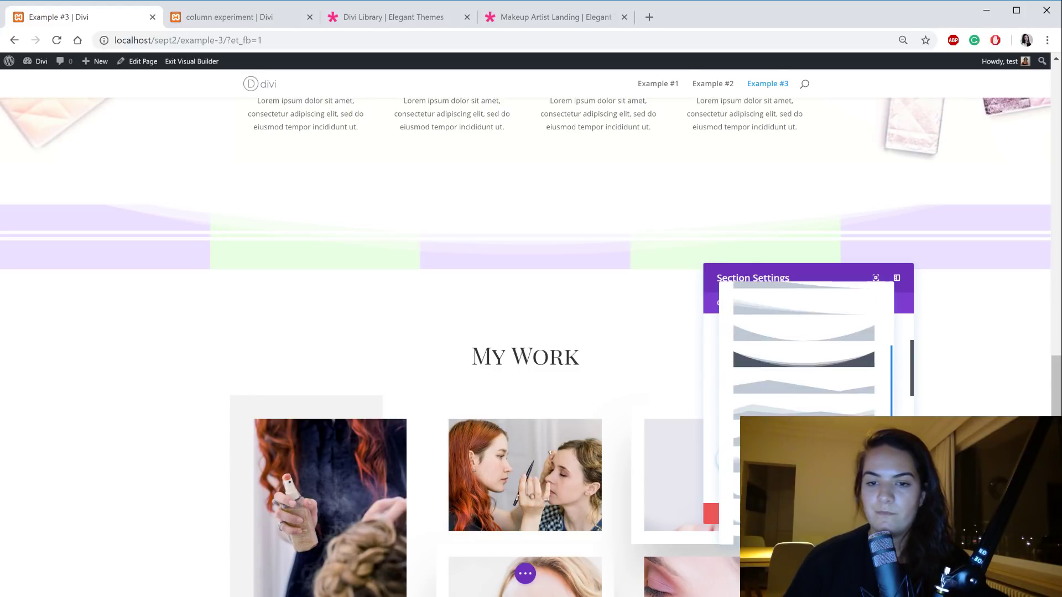
{"action": "scroll", "coordinate": [803, 354], "scroll_direction": "down", "scroll_amount": 5}
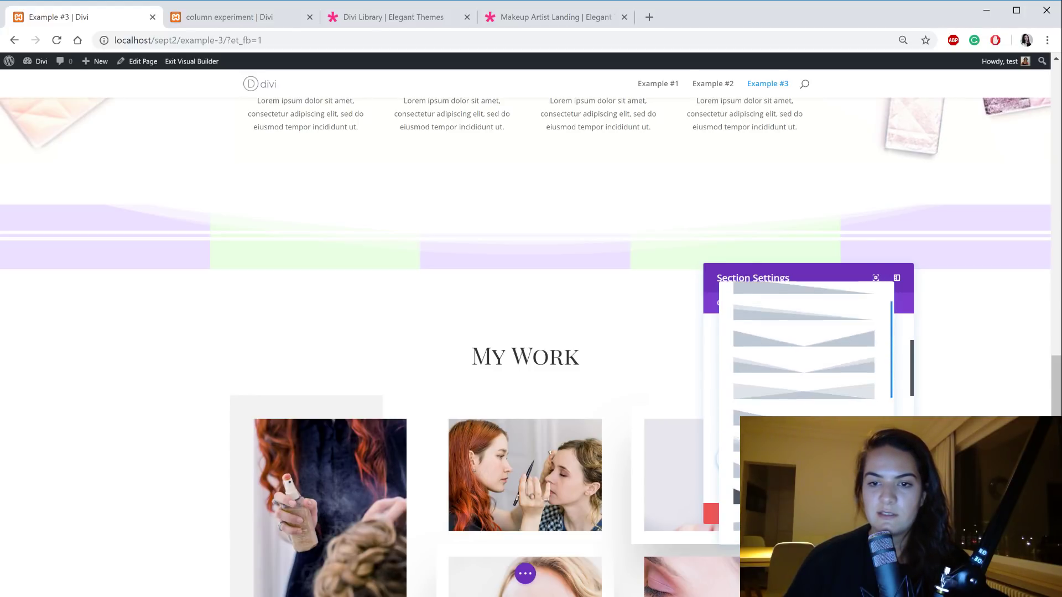
{"action": "scroll", "coordinate": [804, 354], "scroll_direction": "up", "scroll_amount": 4}
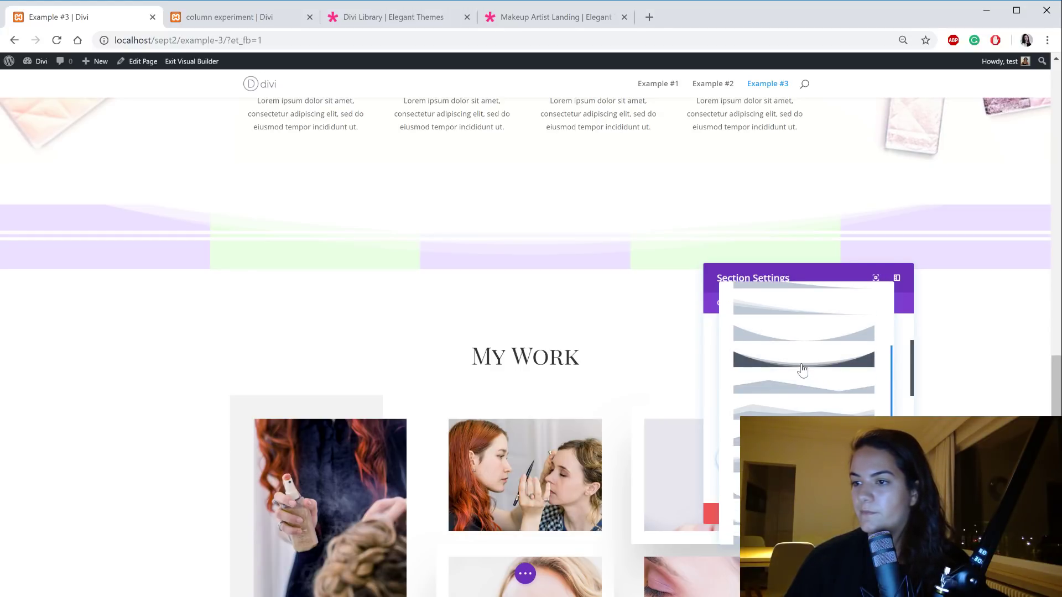
{"action": "left_click", "coordinate": [802, 368]}
{"action": "scroll", "coordinate": [805, 384], "scroll_direction": "down", "scroll_amount": 5}
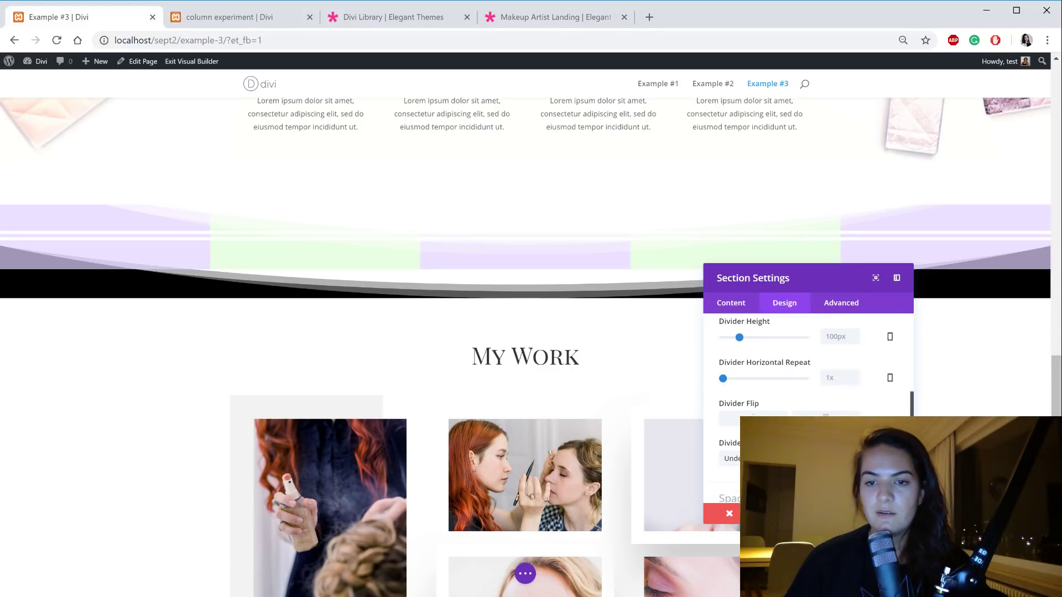
{"action": "left_click", "coordinate": [825, 418]}
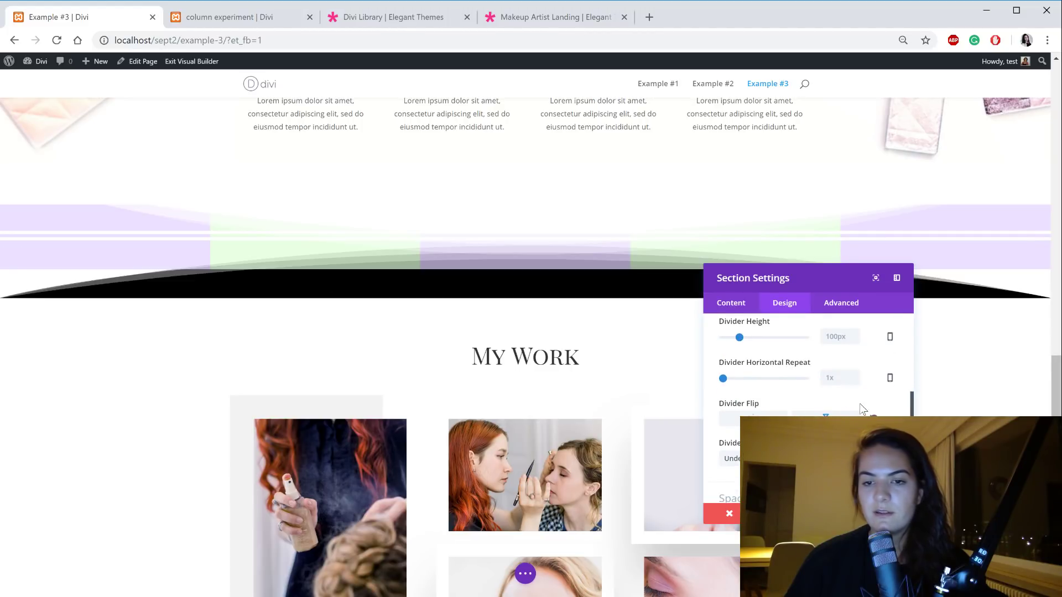
Step: Colour the bottom divider white, set its height to 150px and arrange it on top of the section content
{"action": "scroll", "coordinate": [857, 407], "scroll_direction": "up", "scroll_amount": 3}
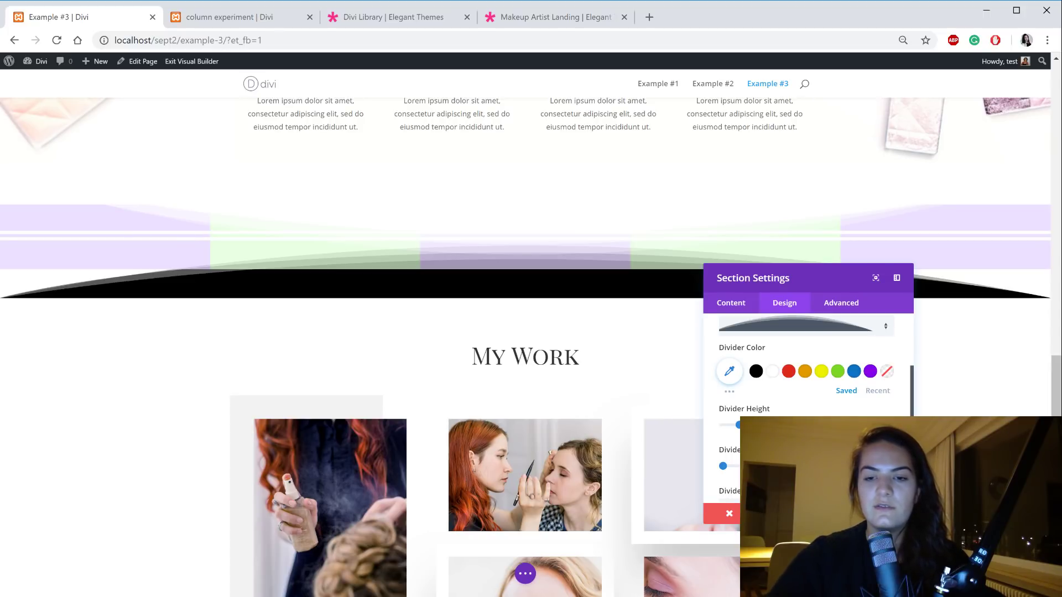
{"action": "left_click", "coordinate": [785, 425]}
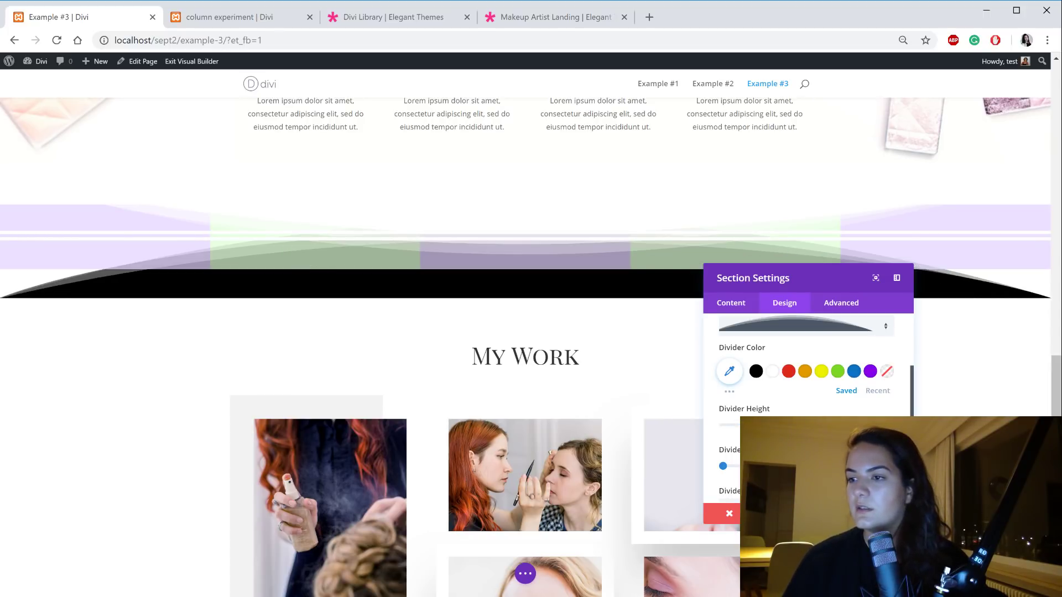
{"action": "left_click", "coordinate": [773, 374]}
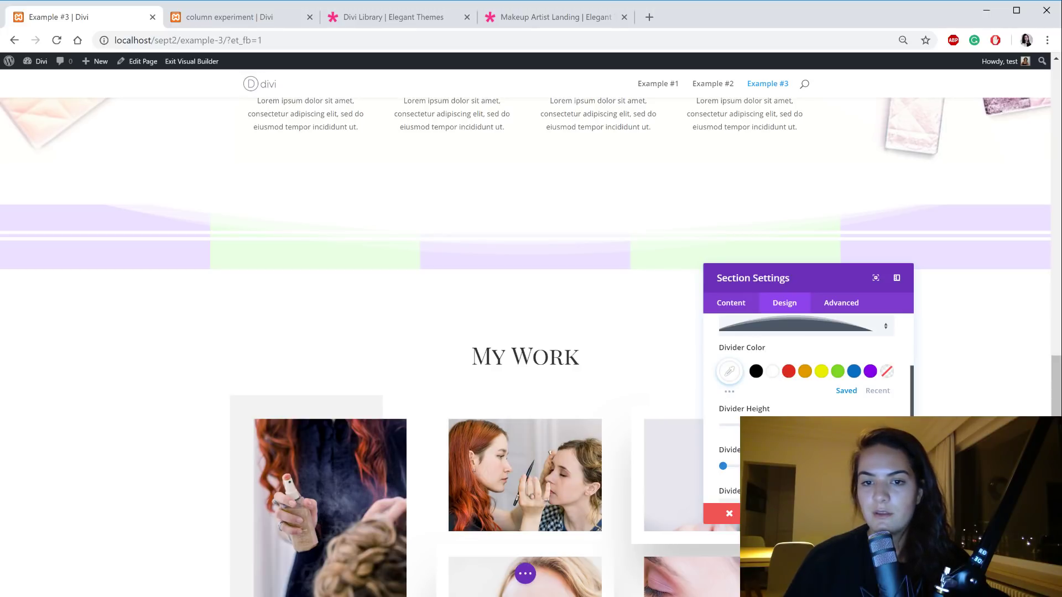
{"action": "scroll", "coordinate": [807, 387], "scroll_direction": "down", "scroll_amount": 2}
{"action": "left_click", "coordinate": [730, 458]}
{"action": "left_click", "coordinate": [735, 468]}
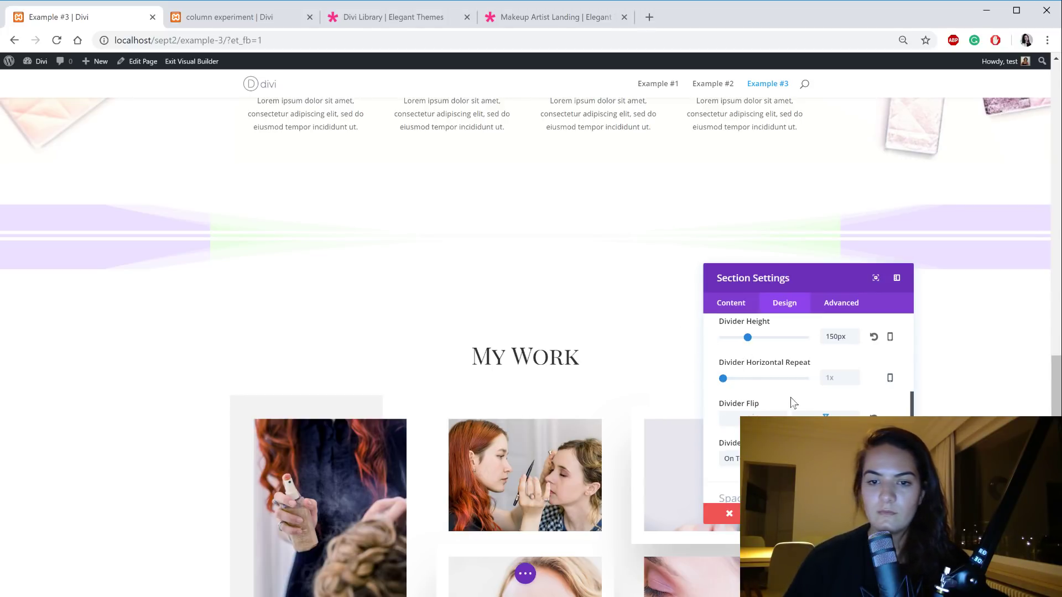
Step: Set the section's top and bottom padding to 0px and its top and bottom margin to 100px, and close its settings
{"action": "scroll", "coordinate": [789, 401], "scroll_direction": "down", "scroll_amount": 3}
{"action": "left_click", "coordinate": [773, 335]}
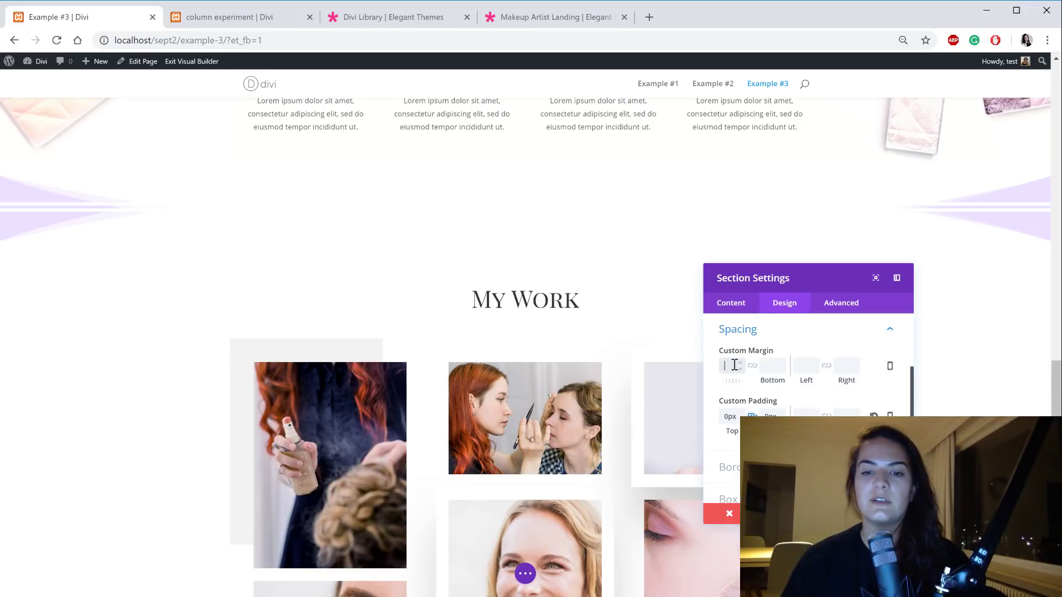
{"action": "type", "text": "0px"}
{"action": "left_click", "coordinate": [752, 367]}
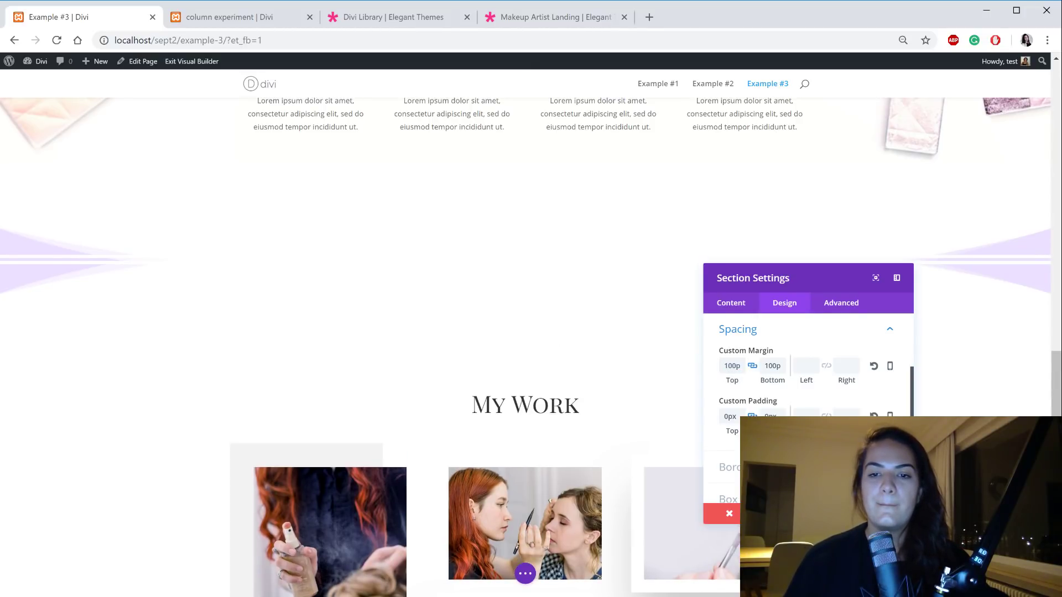
{"action": "key", "text": "Escape"}
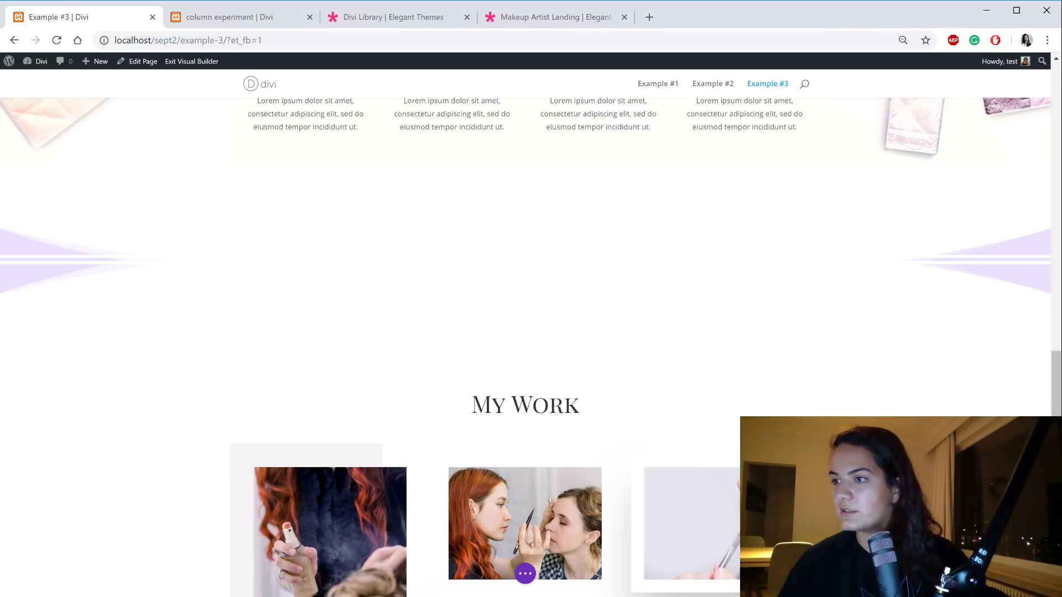
Step: Set the top and bottom padding of the first column's divider module to 100px
{"action": "left_click_drag", "start_coordinate": [253, 148], "coordinate": [693, 481]}
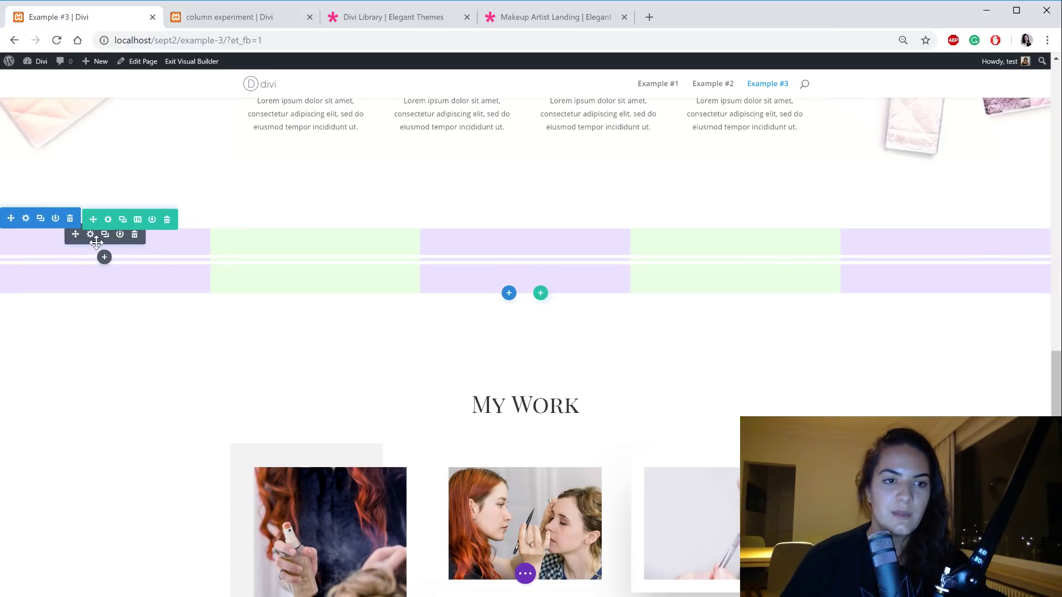
{"action": "left_click", "coordinate": [91, 236]}
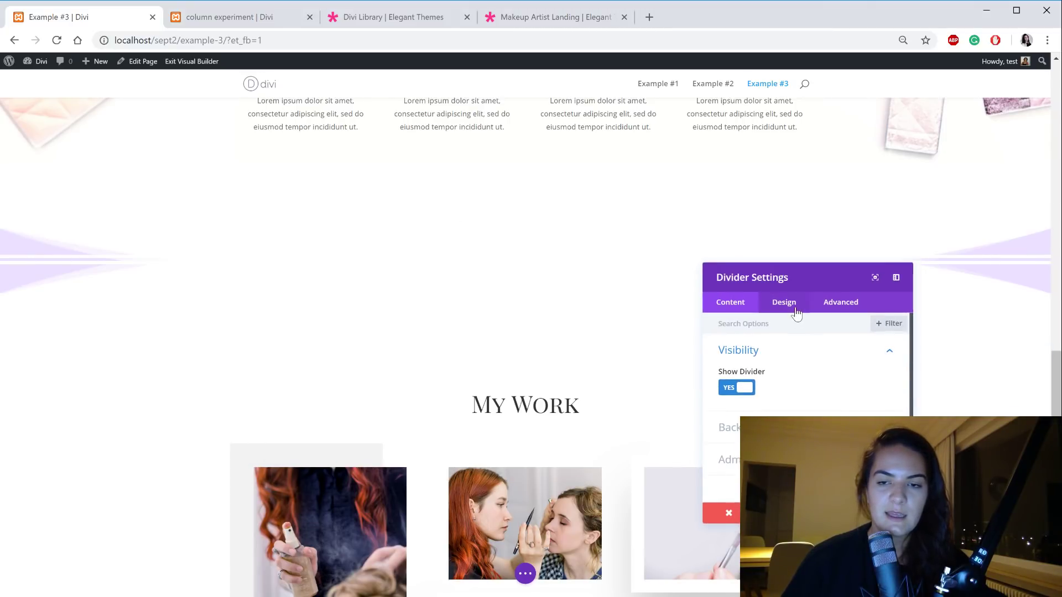
{"action": "left_click", "coordinate": [788, 306]}
{"action": "left_click", "coordinate": [729, 446]}
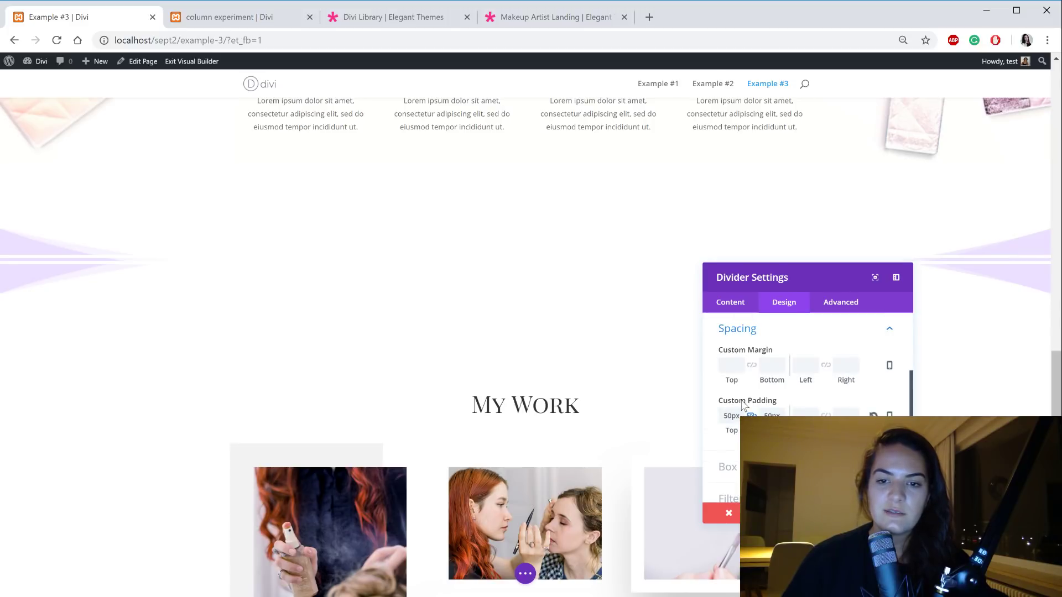
{"action": "left_click", "coordinate": [733, 414]}
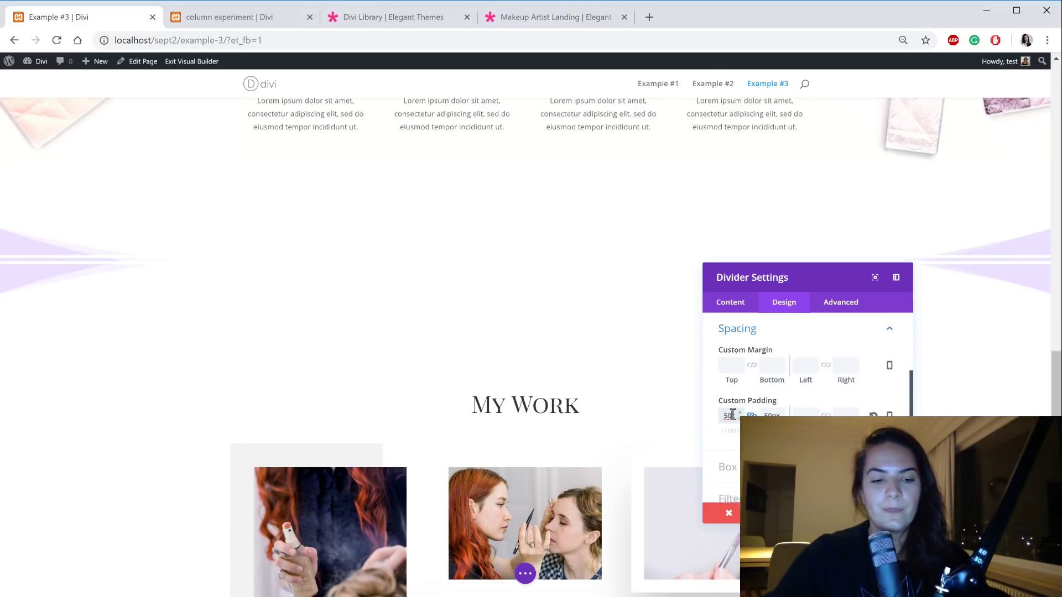
{"action": "type", "text": "100p"}
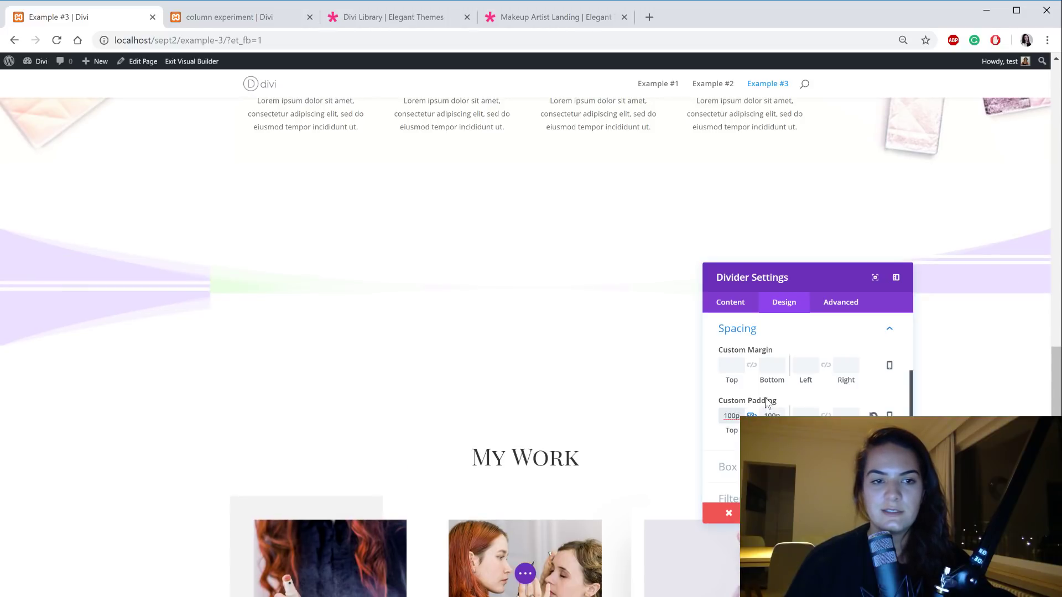
Step: Copy the spacing styles of the first column's divider module and close its settings
{"action": "scroll", "coordinate": [766, 402], "scroll_direction": "up", "scroll_amount": 2}
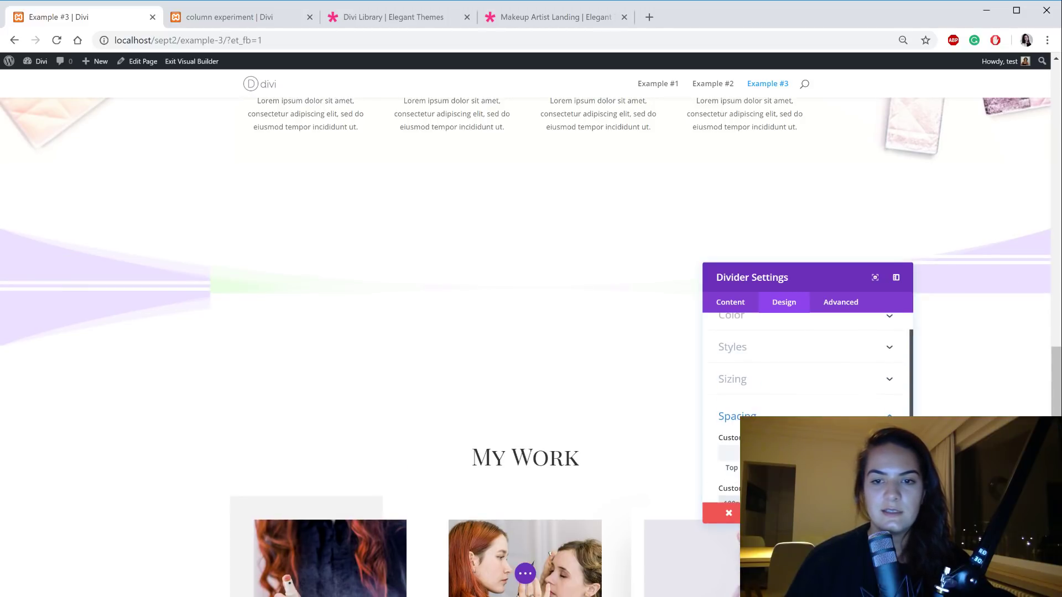
{"action": "right_click", "coordinate": [766, 409]}
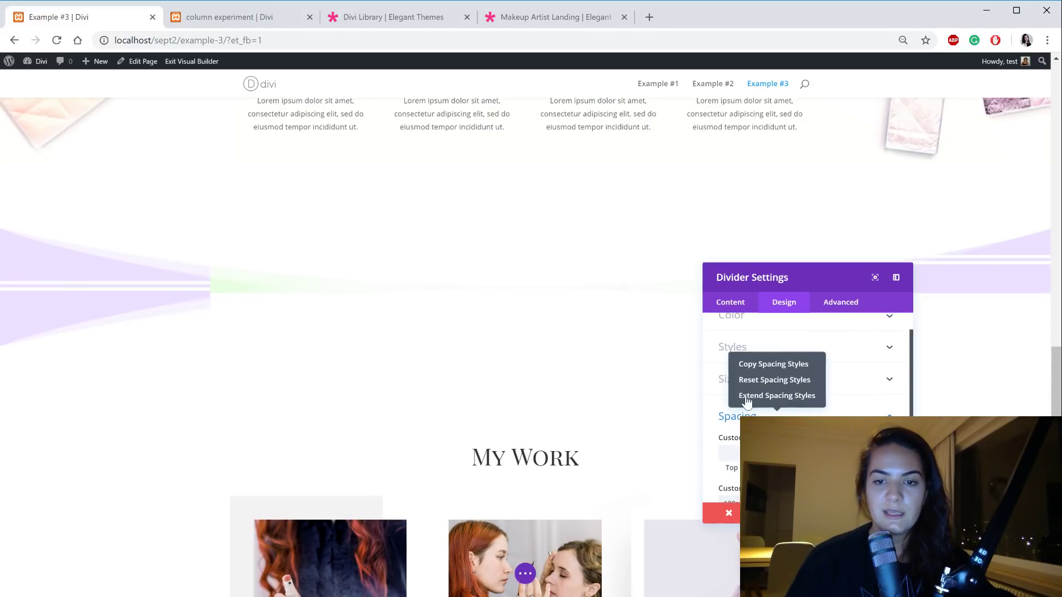
{"action": "left_click", "coordinate": [763, 364]}
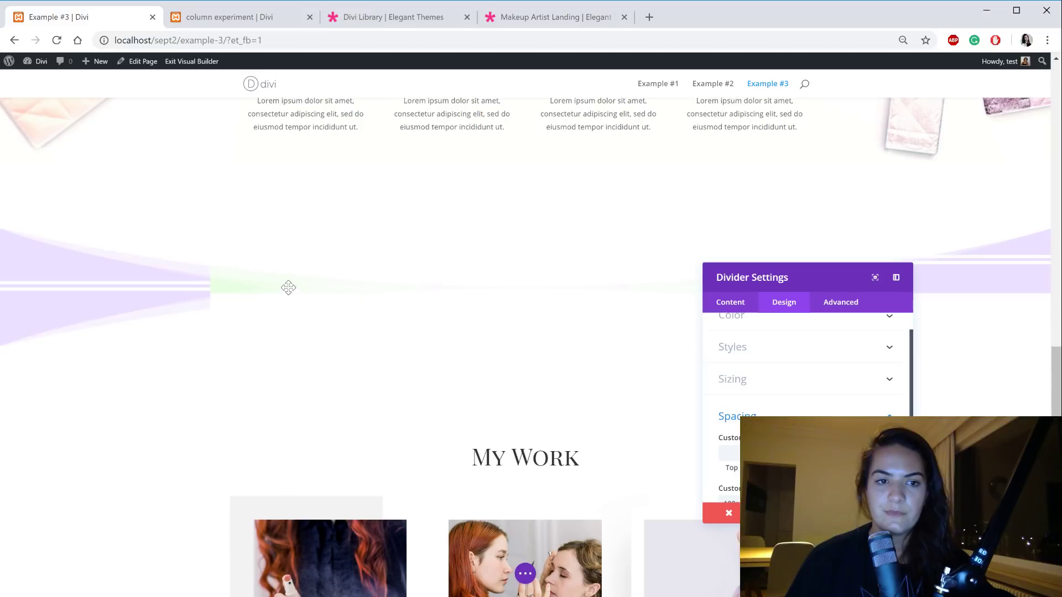
{"action": "key", "text": "Escape"}
Step: Paste the copied spacing styles onto the divider modules in the second, third, fourth and fifth columns
{"action": "right_click", "coordinate": [310, 235]}
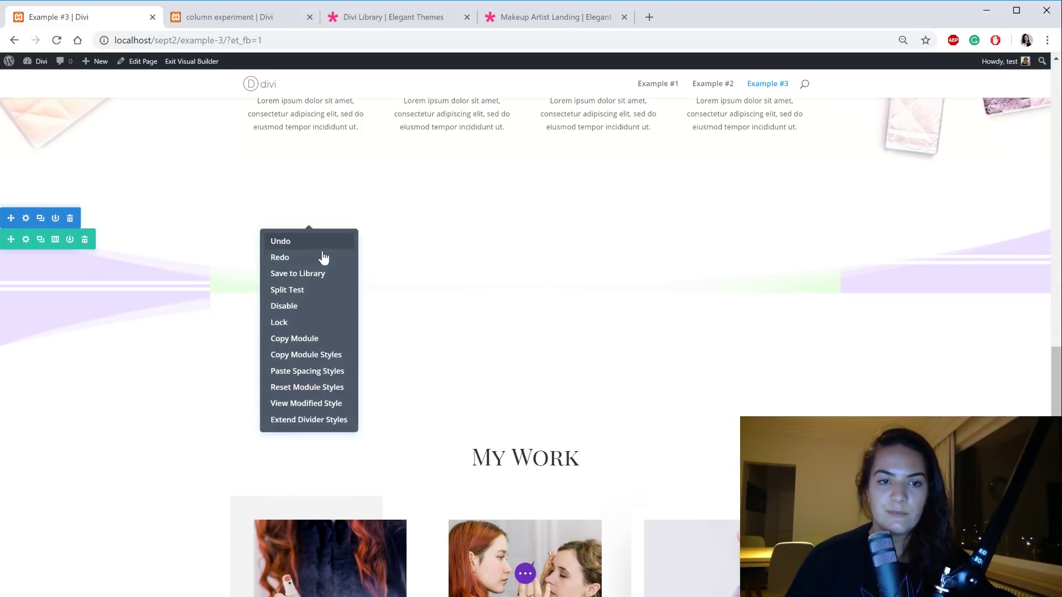
{"action": "left_click", "coordinate": [318, 378]}
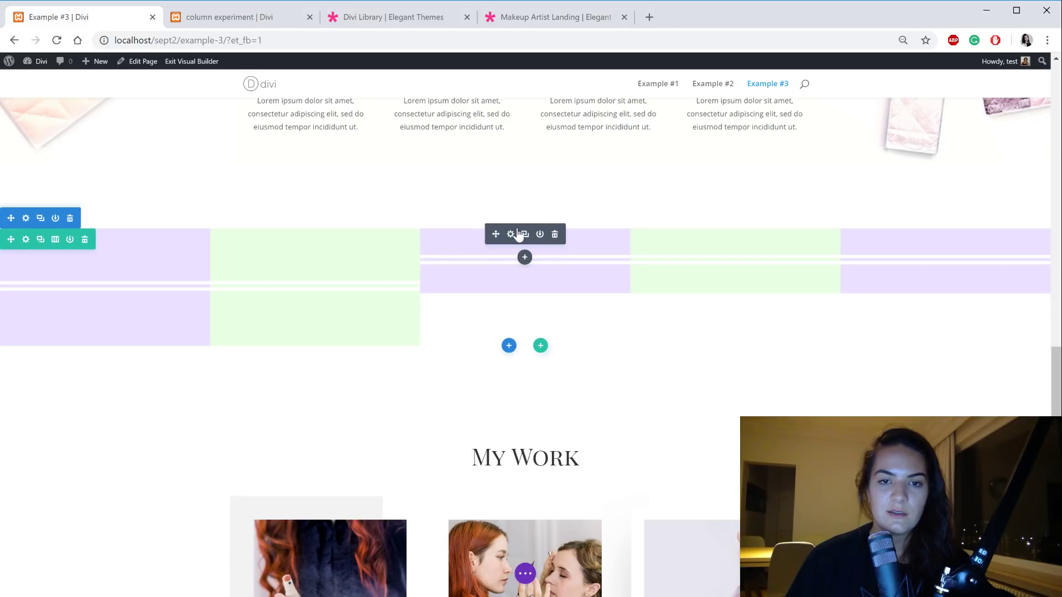
{"action": "right_click", "coordinate": [519, 234]}
{"action": "left_click", "coordinate": [519, 377]}
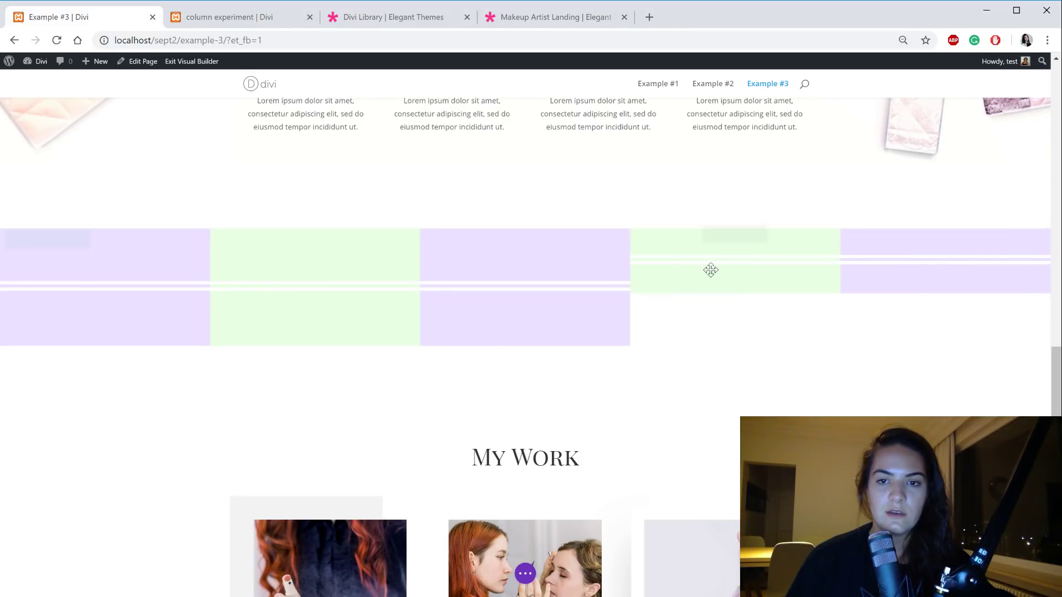
{"action": "right_click", "coordinate": [731, 236]}
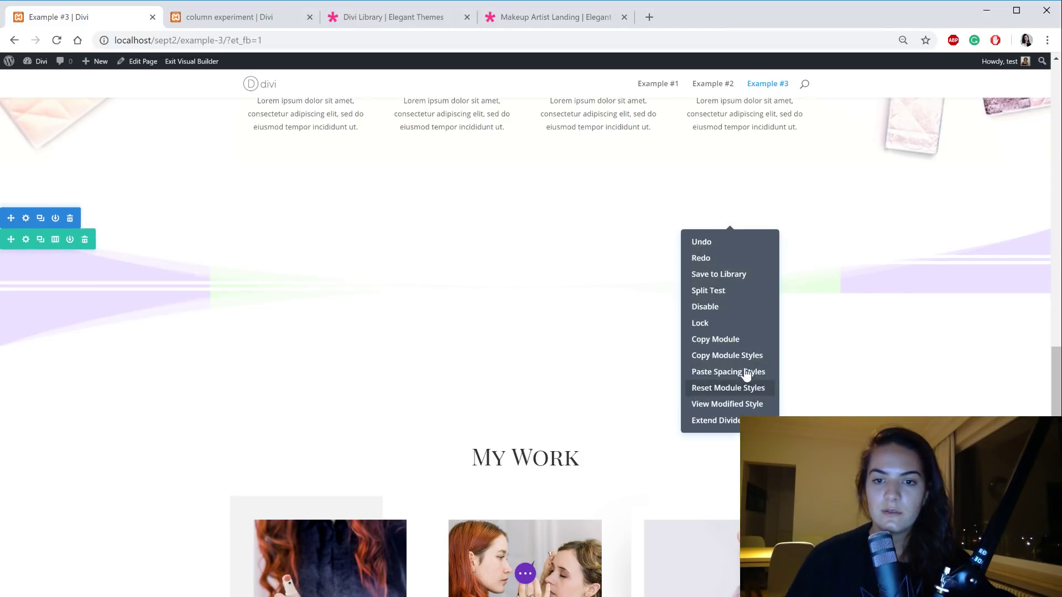
{"action": "left_click", "coordinate": [745, 373]}
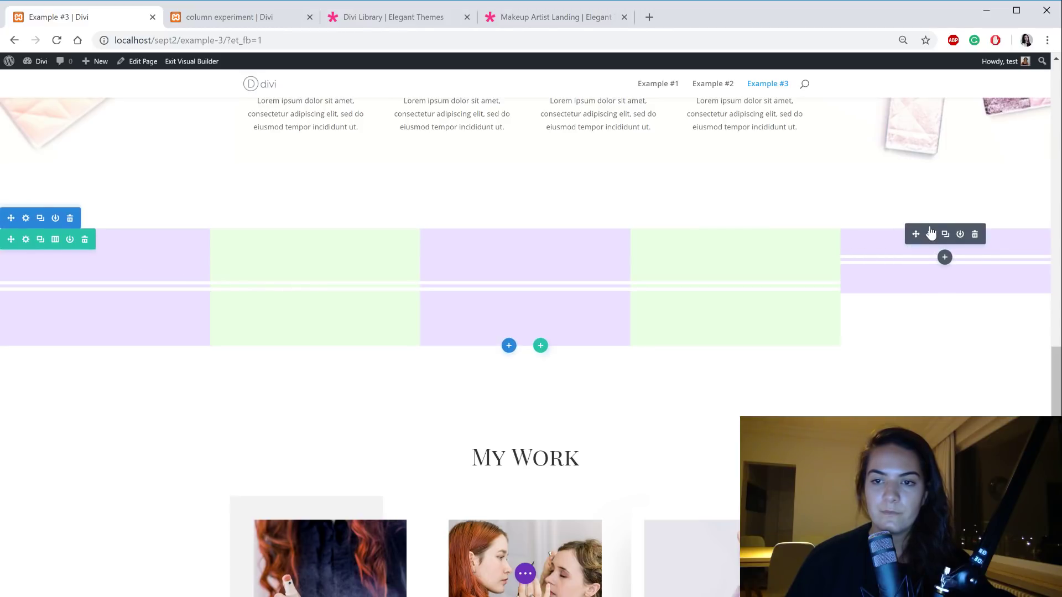
{"action": "right_click", "coordinate": [931, 233]}
{"action": "left_click", "coordinate": [934, 369]}
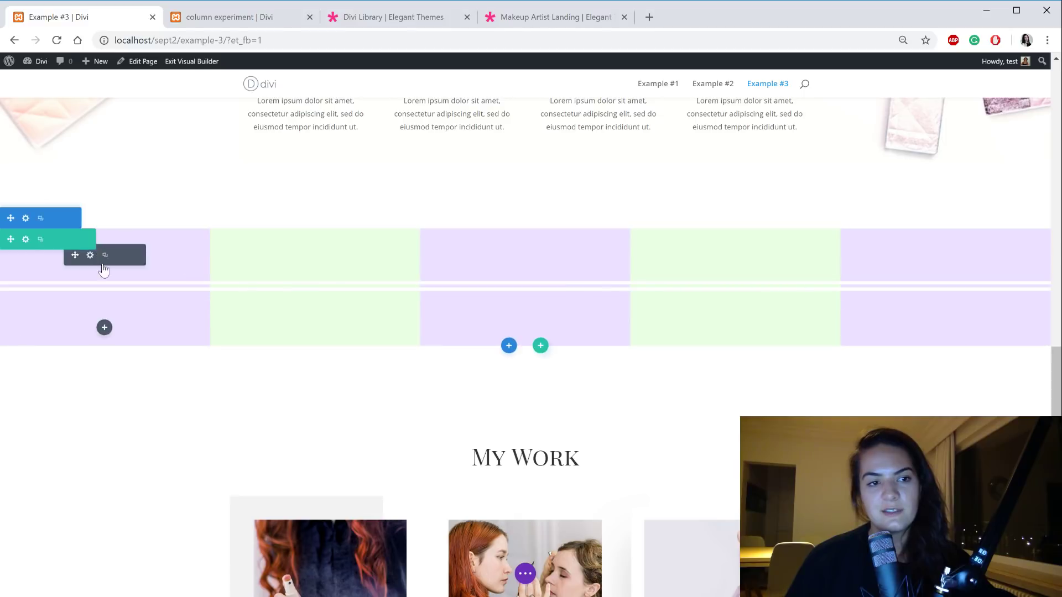
Step: Set the divider style of the first column's divider module to Dotted
{"action": "left_click", "coordinate": [91, 256]}
{"action": "left_click", "coordinate": [776, 304]}
{"action": "left_click", "coordinate": [775, 384]}
{"action": "left_click", "coordinate": [780, 367]}
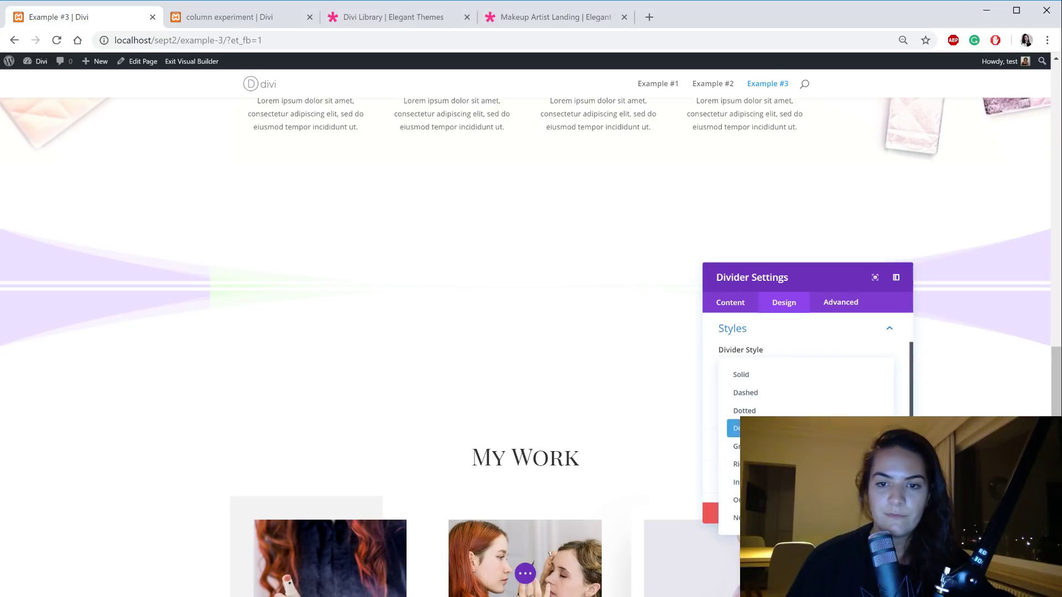
{"action": "left_click", "coordinate": [787, 412]}
Step: Copy the Styles settings of the first column's divider module and close its settings
{"action": "scroll", "coordinate": [793, 387], "scroll_direction": "up", "scroll_amount": 2}
{"action": "right_click", "coordinate": [792, 389]}
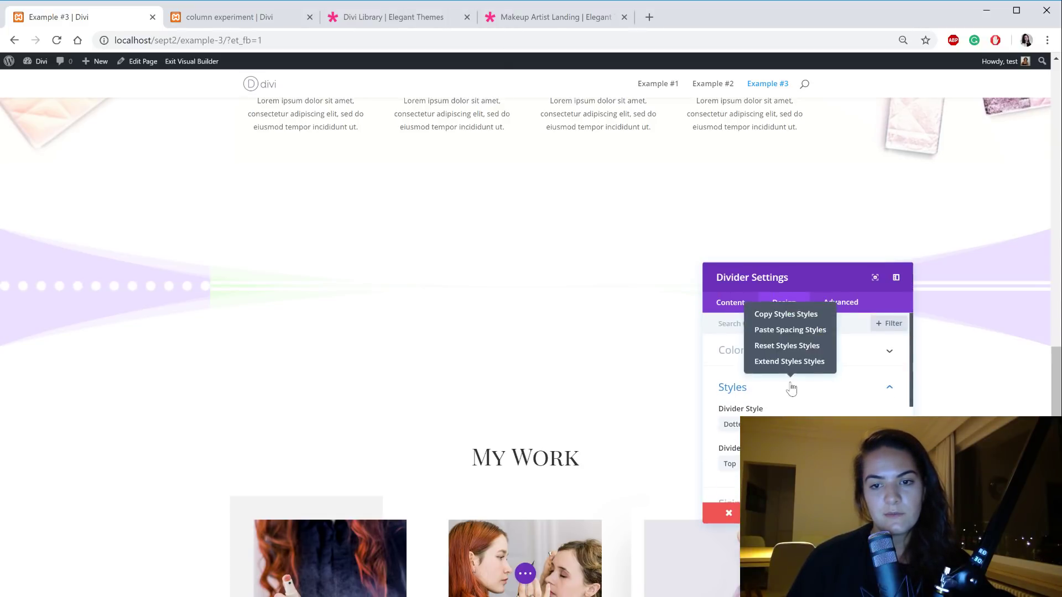
{"action": "left_click", "coordinate": [788, 315]}
{"action": "key", "text": "Escape"}
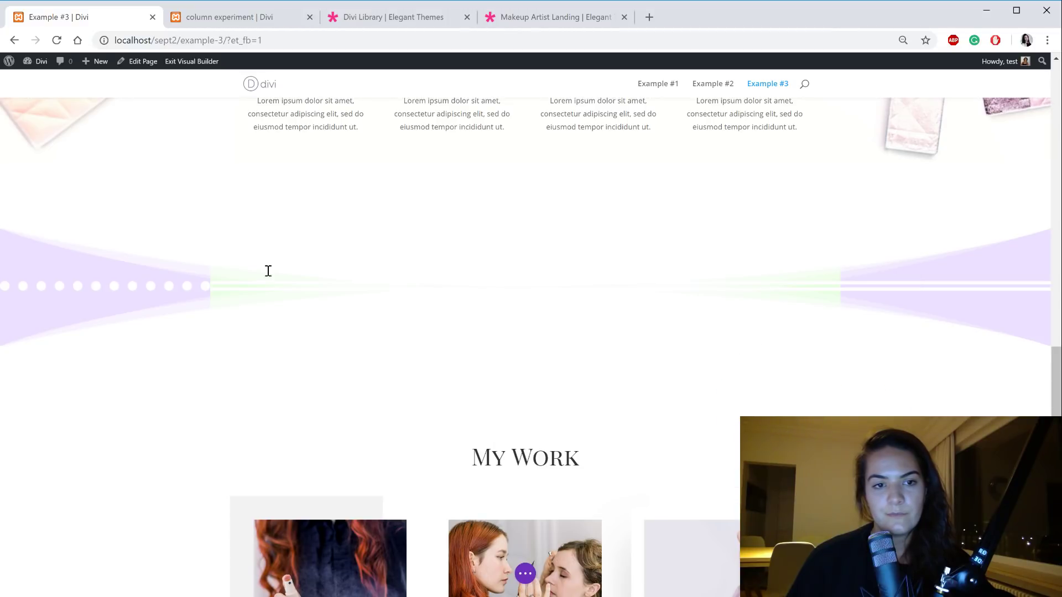
Step: Paste the copied divider style settings onto the divider modules in the second through fifth columns
{"action": "mouse_move", "coordinate": [301, 275]}
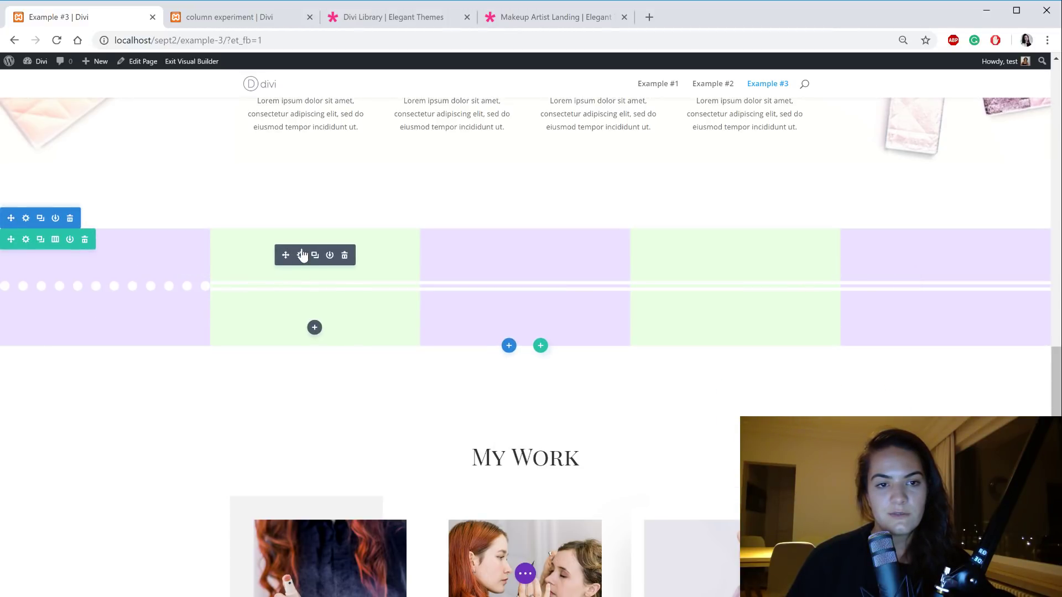
{"action": "right_click", "coordinate": [302, 256]}
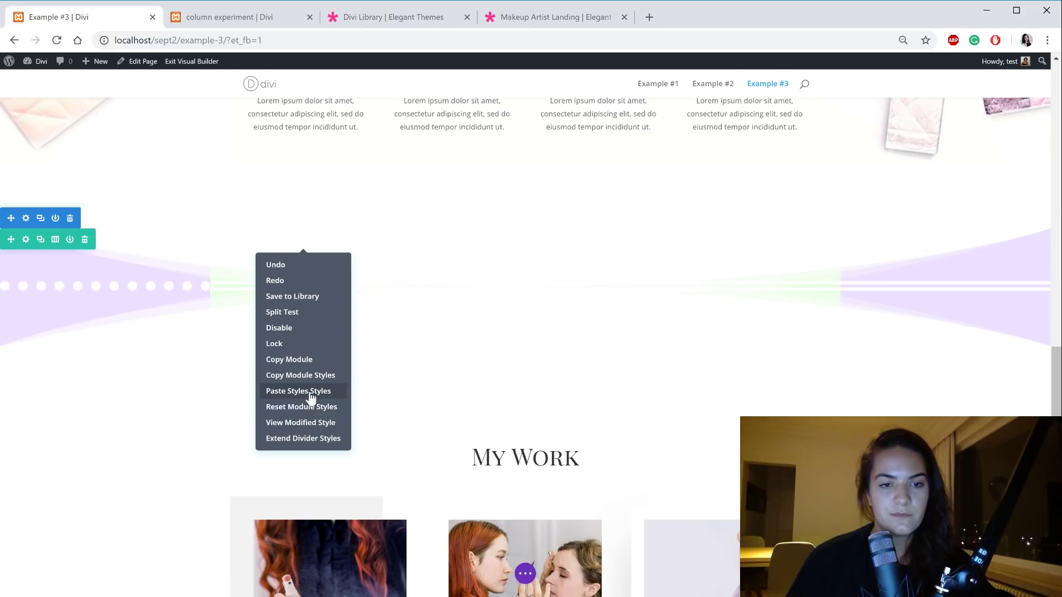
{"action": "left_click", "coordinate": [310, 395]}
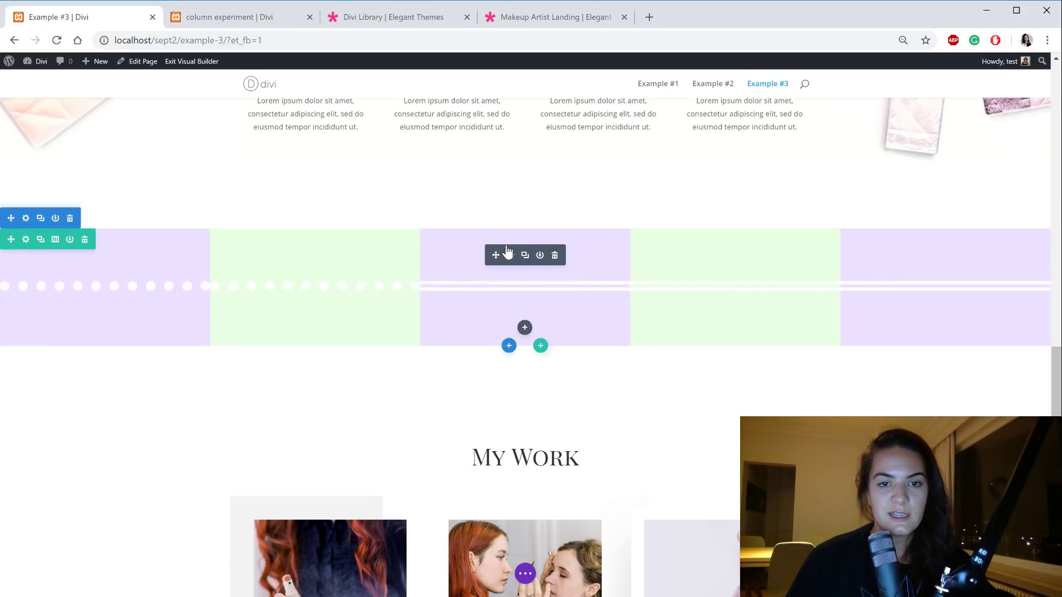
{"action": "right_click", "coordinate": [521, 257]}
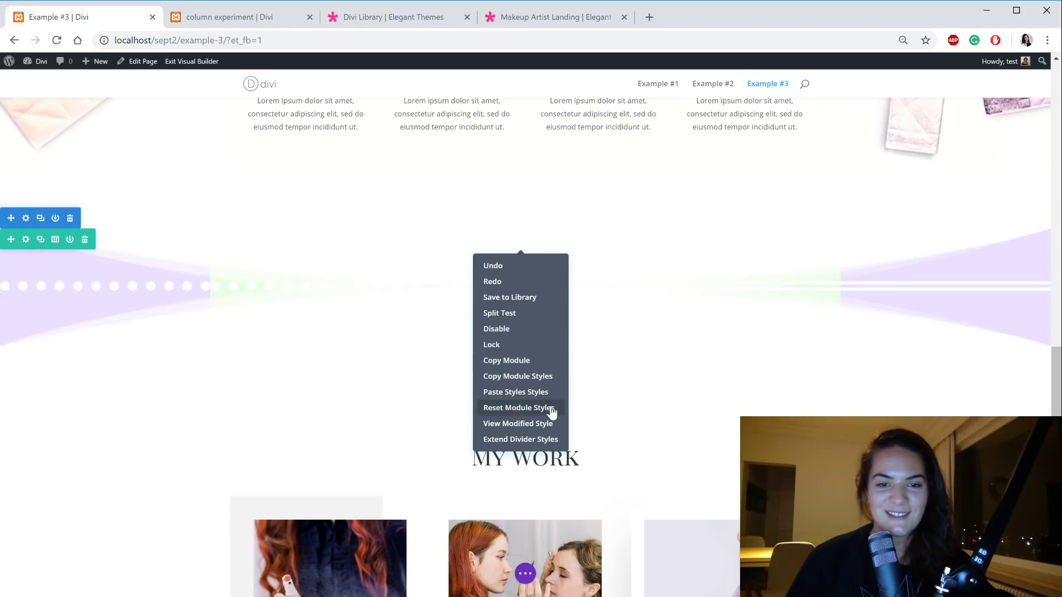
{"action": "left_click", "coordinate": [533, 393]}
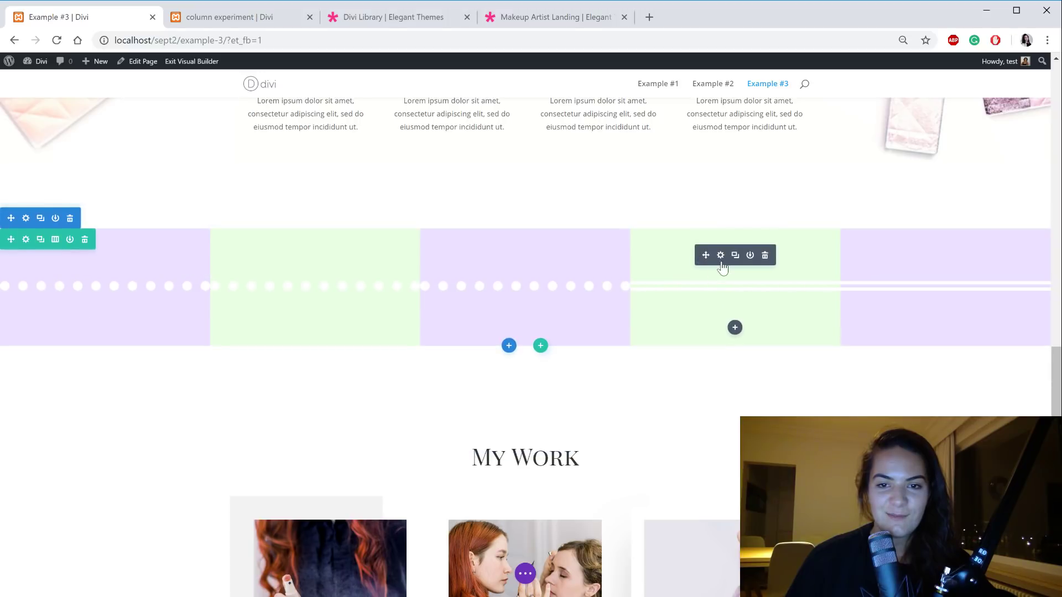
{"action": "right_click", "coordinate": [730, 255]}
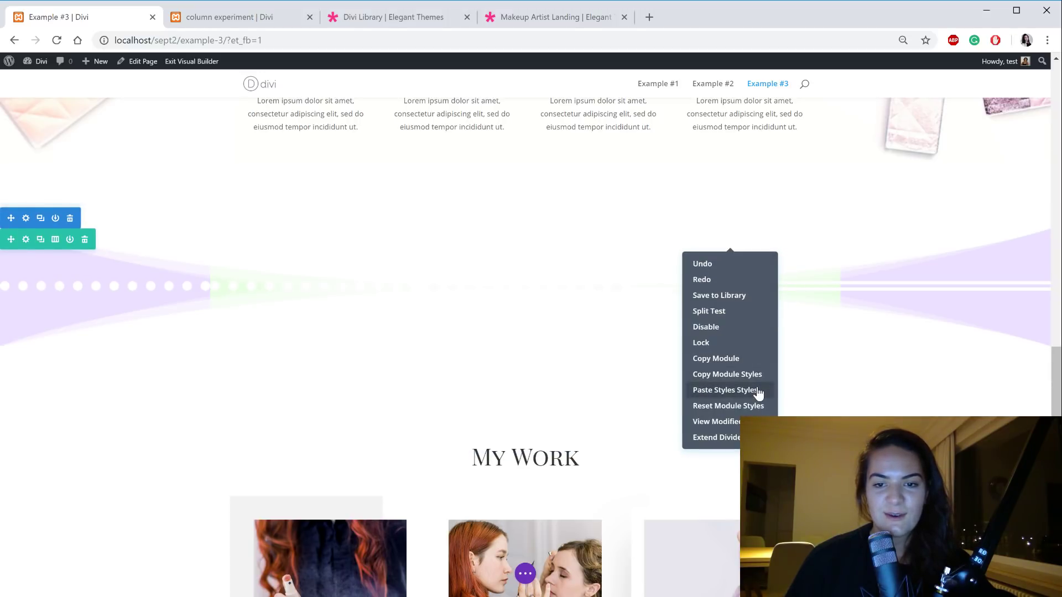
{"action": "left_click", "coordinate": [757, 390]}
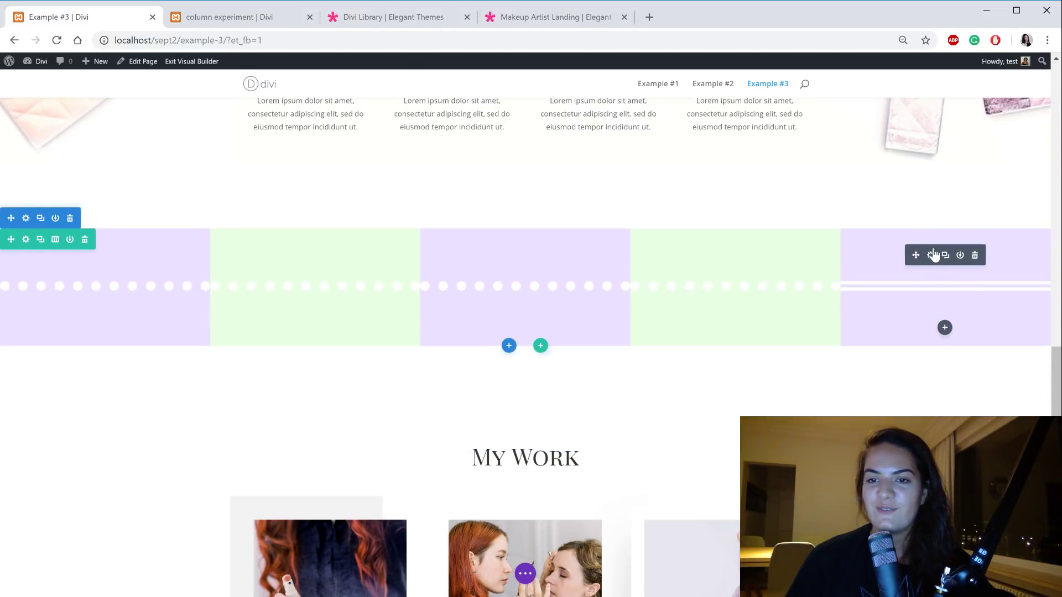
{"action": "right_click", "coordinate": [933, 255]}
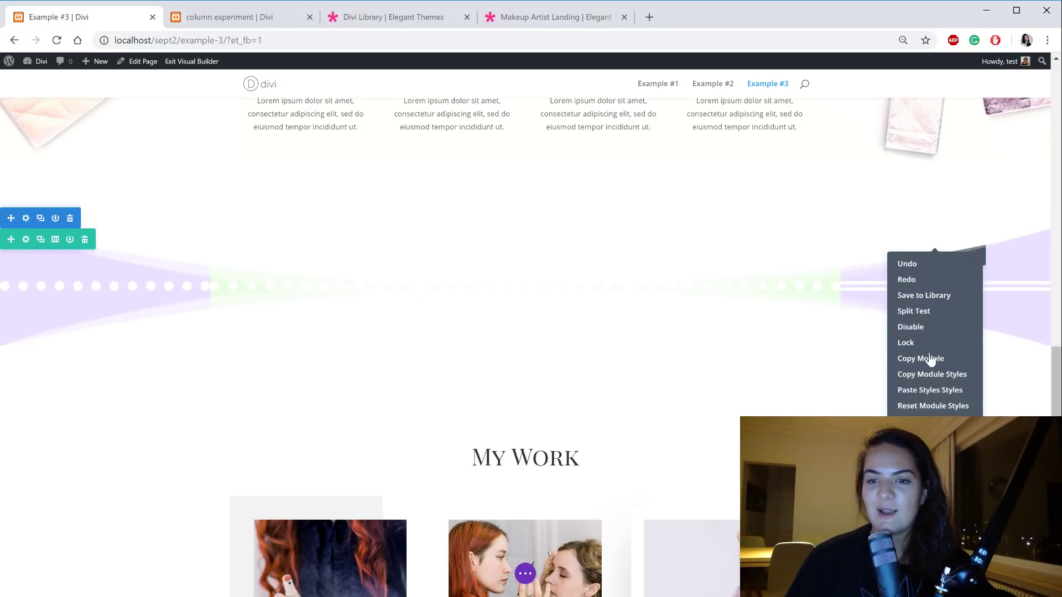
{"action": "left_click", "coordinate": [941, 390]}
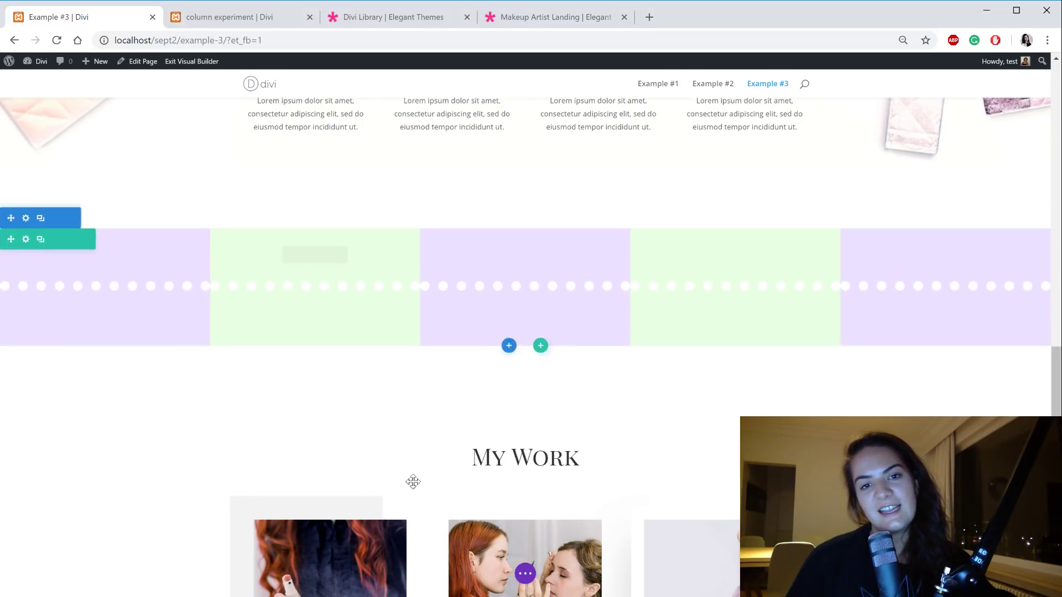
Step: Examine the curved transition and the device visibility options of the middle column's divider module, and close its settings
{"action": "scroll", "coordinate": [330, 382], "scroll_direction": "up", "scroll_amount": 3}
{"action": "scroll", "coordinate": [564, 387], "scroll_direction": "down", "scroll_amount": 3}
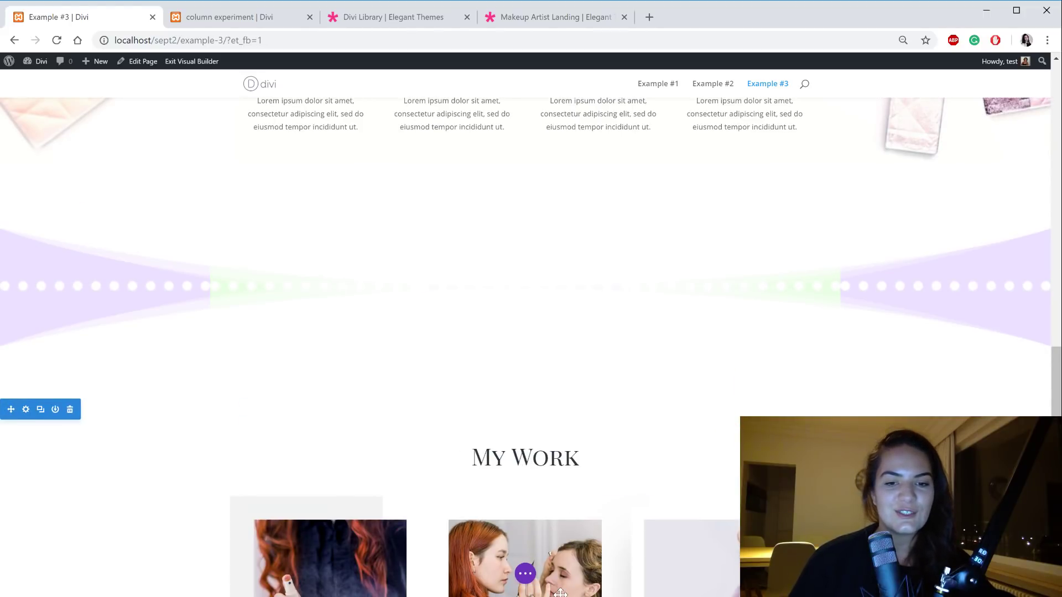
{"action": "left_click", "coordinate": [525, 573]}
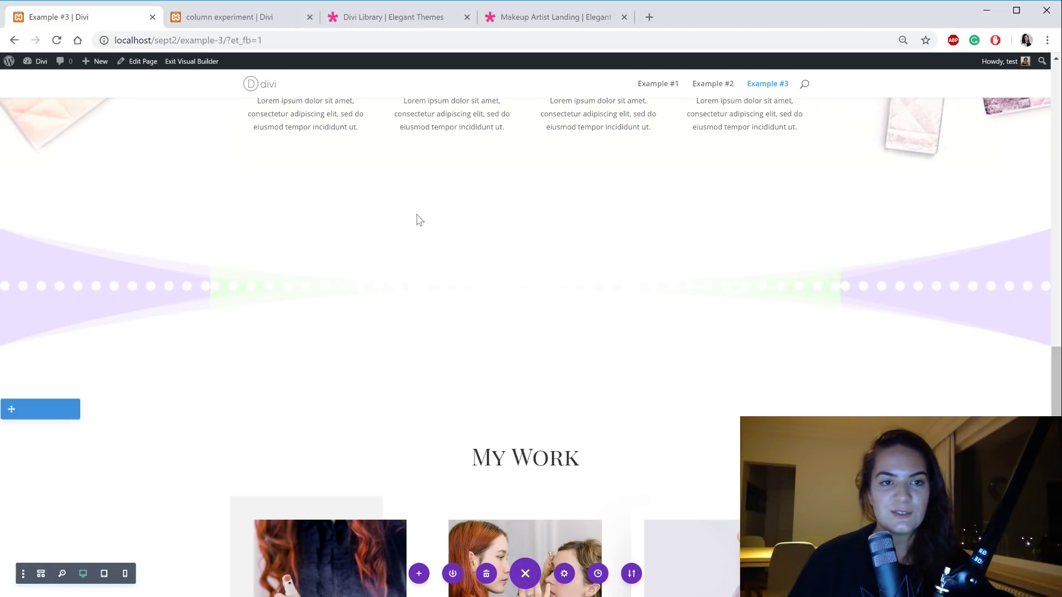
{"action": "scroll", "coordinate": [671, 369], "scroll_direction": "up", "scroll_amount": 2}
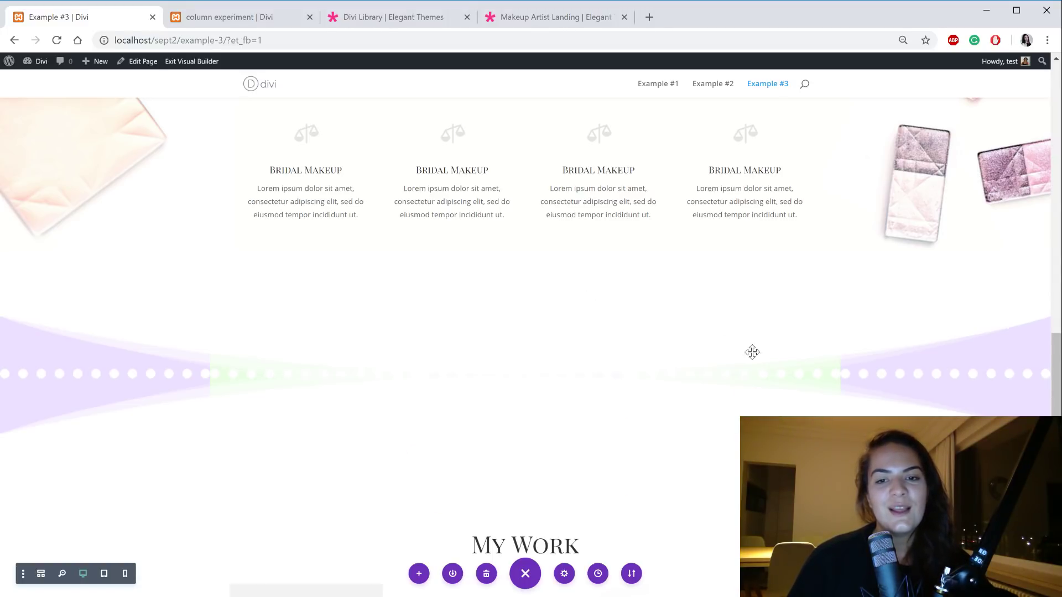
{"action": "left_click", "coordinate": [511, 343]}
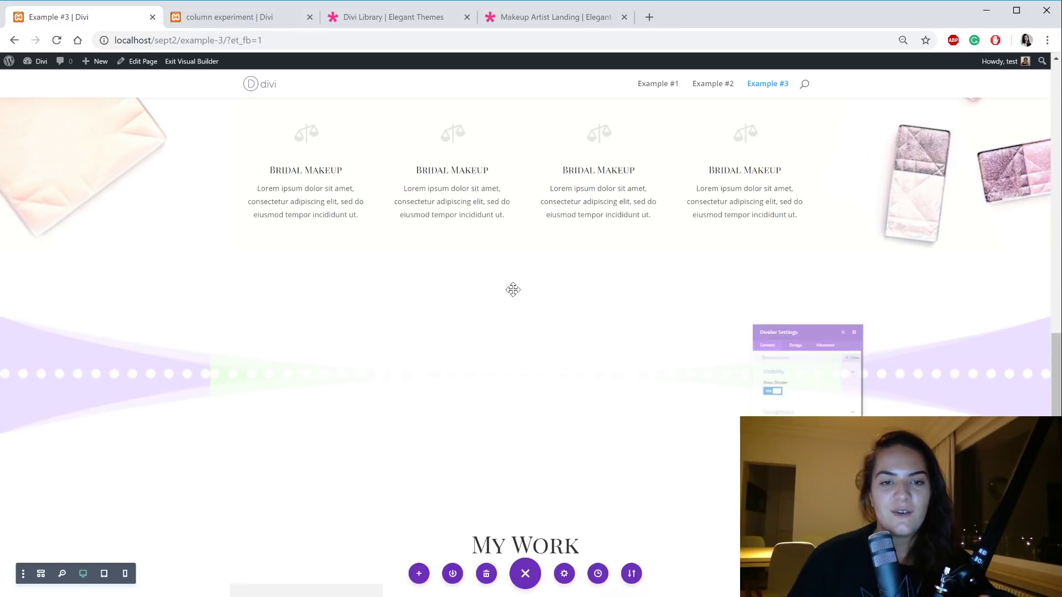
{"action": "left_click", "coordinate": [840, 304]}
{"action": "left_click", "coordinate": [819, 414]}
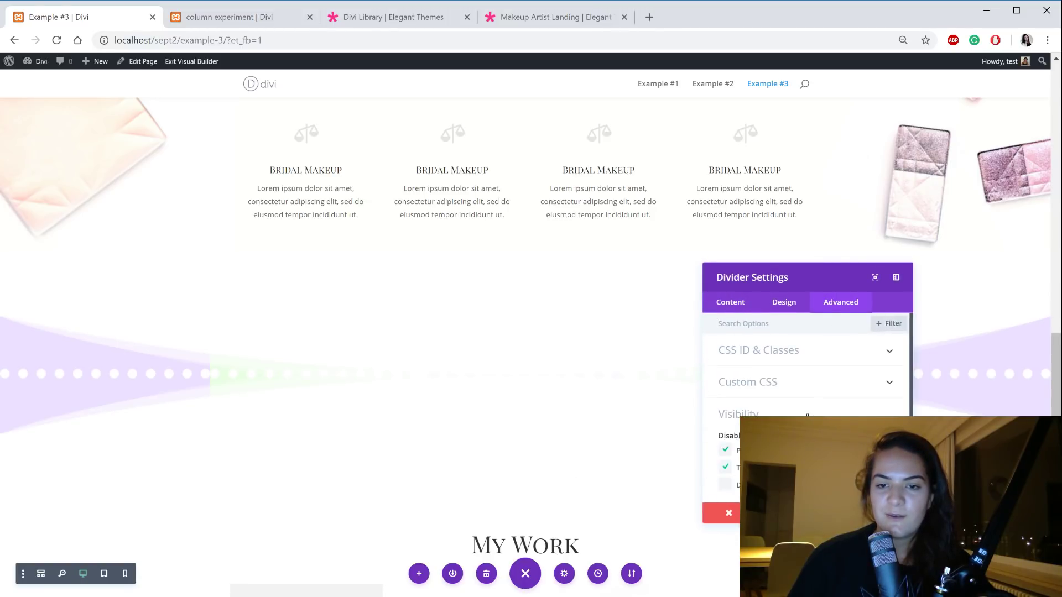
{"action": "left_click", "coordinate": [887, 512]}
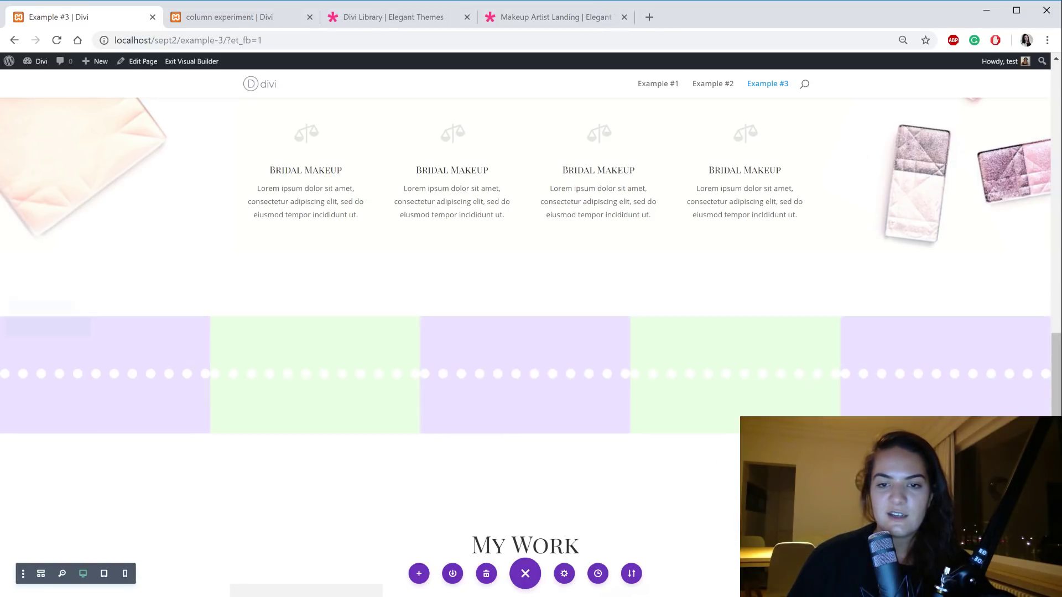
Step: Exit the Visual Builder and review the curved transition above My Work on the live Example #3 page
{"action": "left_click", "coordinate": [193, 61]}
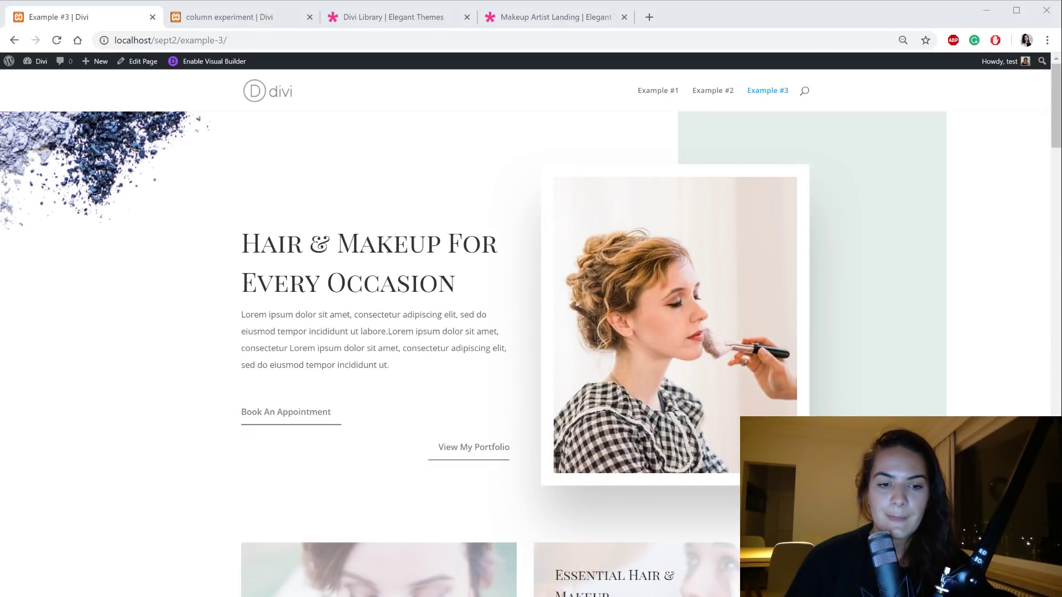
{"action": "left_click", "coordinate": [610, 458]}
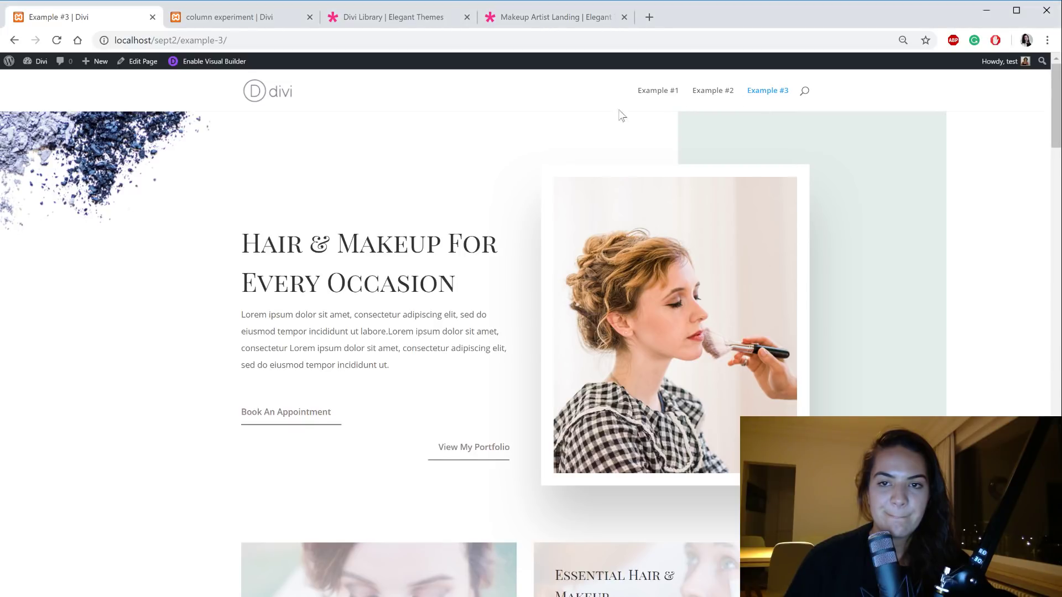
{"action": "scroll", "coordinate": [655, 250], "scroll_direction": "down", "scroll_amount": 20}
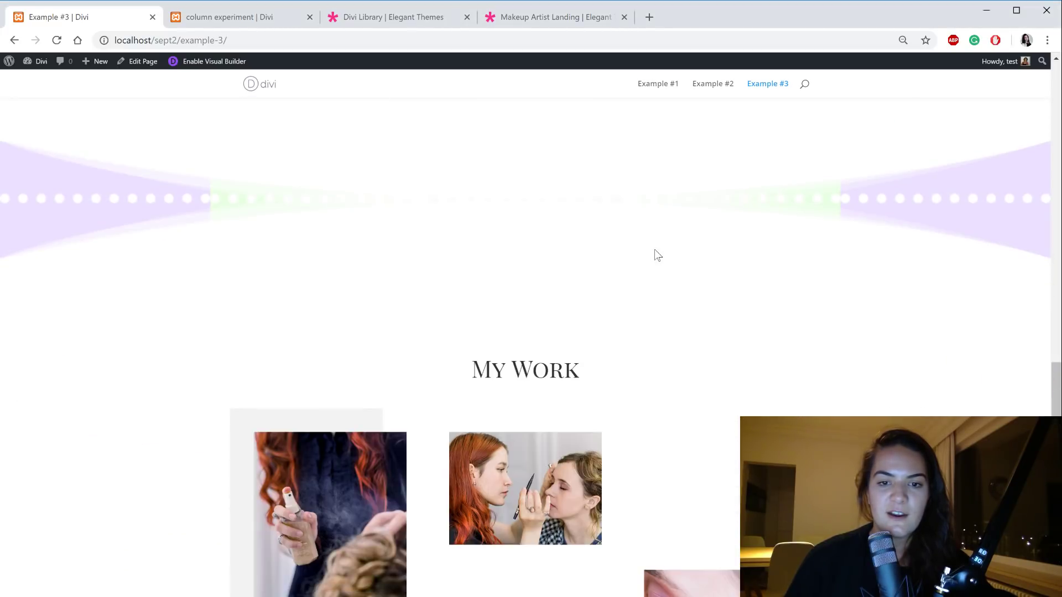
{"action": "scroll", "coordinate": [663, 277], "scroll_direction": "down", "scroll_amount": 3}
{"action": "scroll", "coordinate": [719, 309], "scroll_direction": "up", "scroll_amount": 8}
{"action": "scroll", "coordinate": [265, 329], "scroll_direction": "down", "scroll_amount": 3}
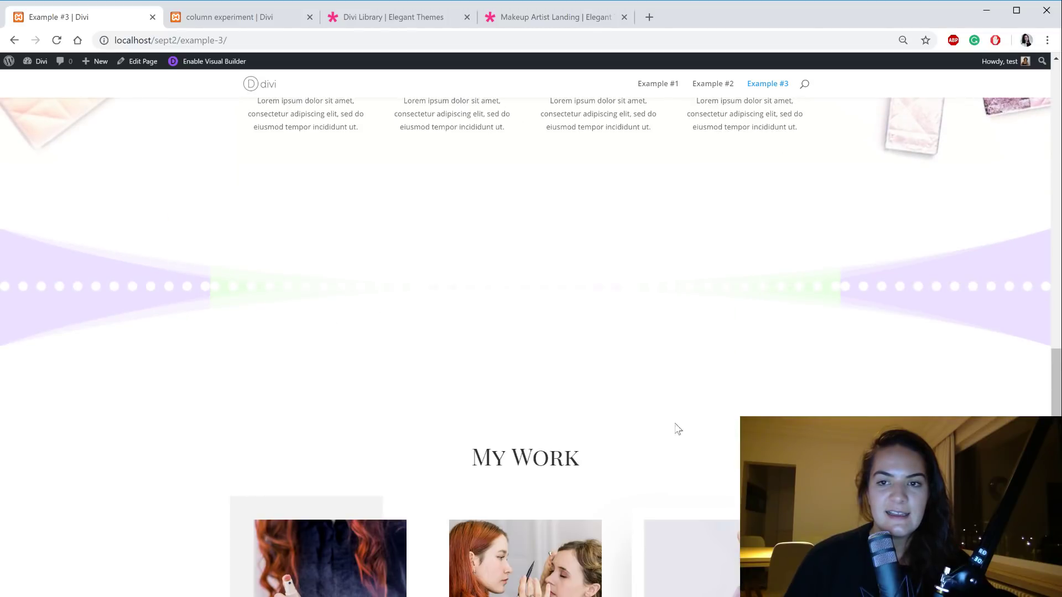
Step: Review the column transitions on the live Example #2 and Example #1 pages
{"action": "left_click", "coordinate": [724, 87]}
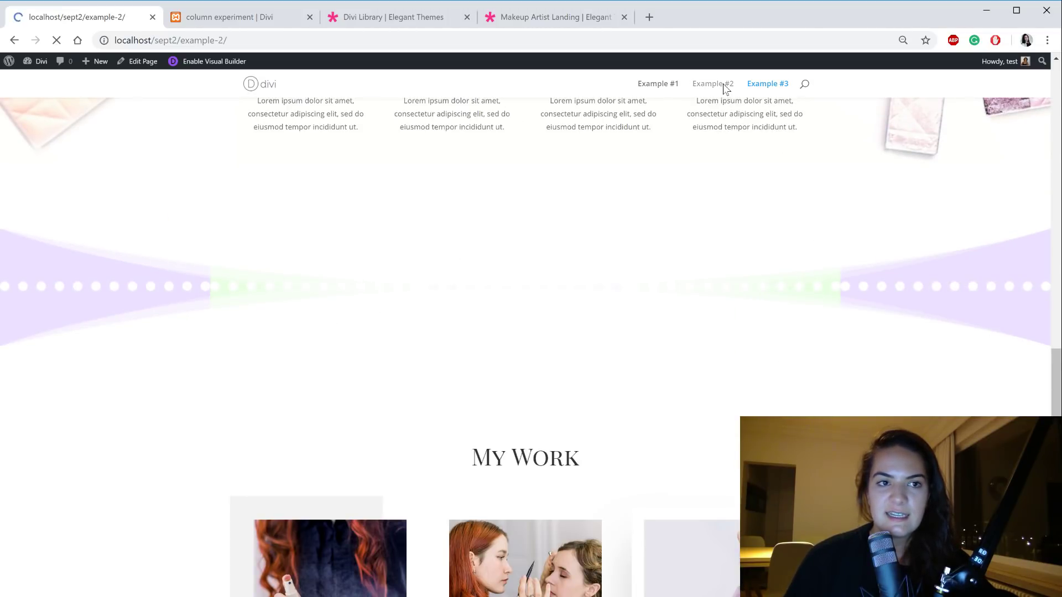
{"action": "scroll", "coordinate": [609, 246], "scroll_direction": "down", "scroll_amount": 15}
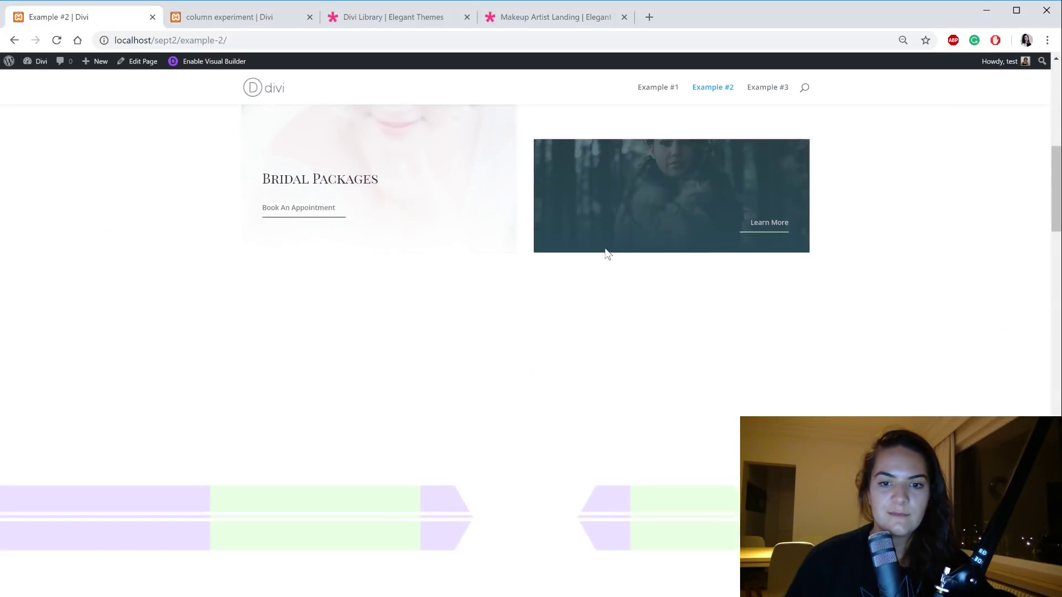
{"action": "scroll", "coordinate": [605, 248], "scroll_direction": "up", "scroll_amount": 3}
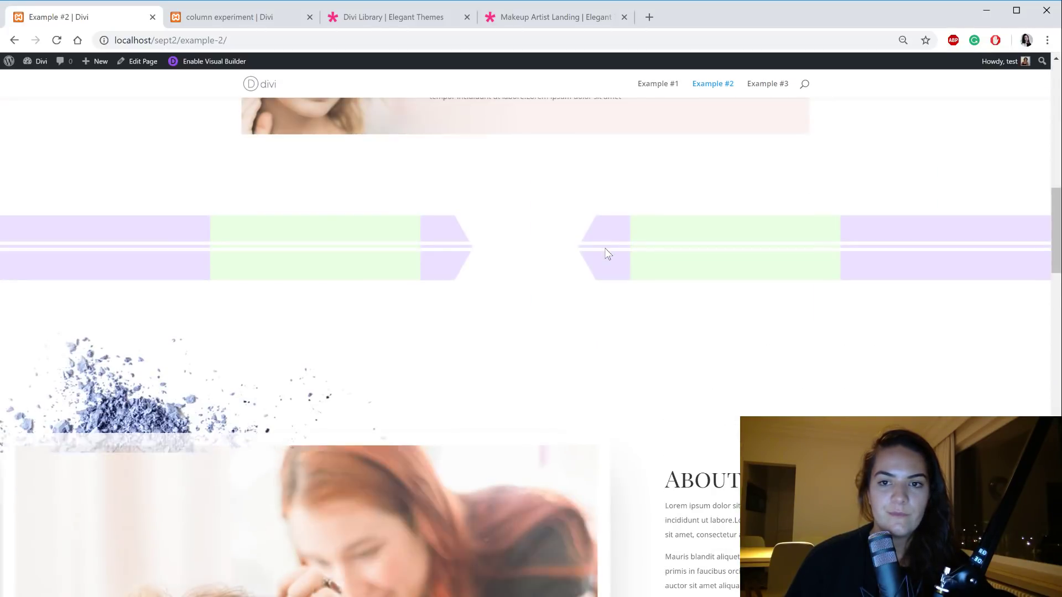
{"action": "left_click", "coordinate": [648, 93]}
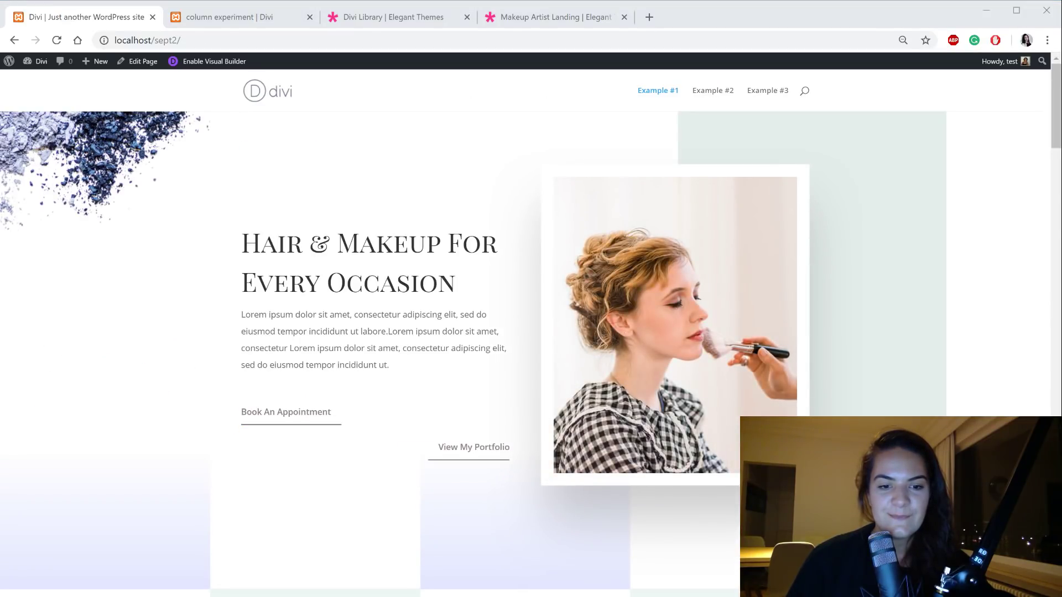
{"action": "scroll", "coordinate": [566, 404], "scroll_direction": "down", "scroll_amount": 5}
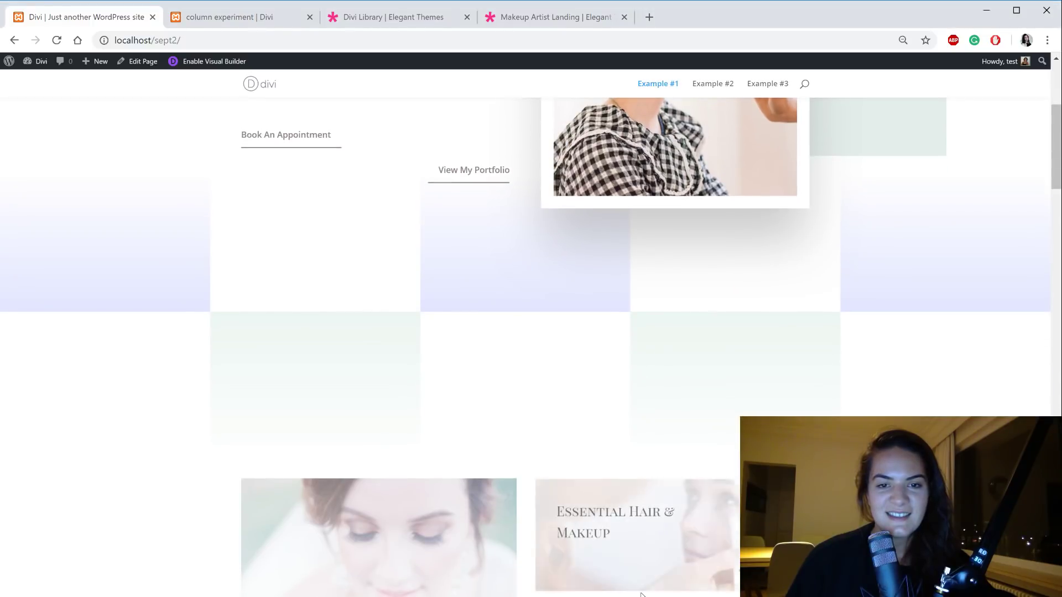
Step: Switch to the column experiment page and review its transitions from the subscribe area up to the hero section
{"action": "left_click", "coordinate": [209, 18]}
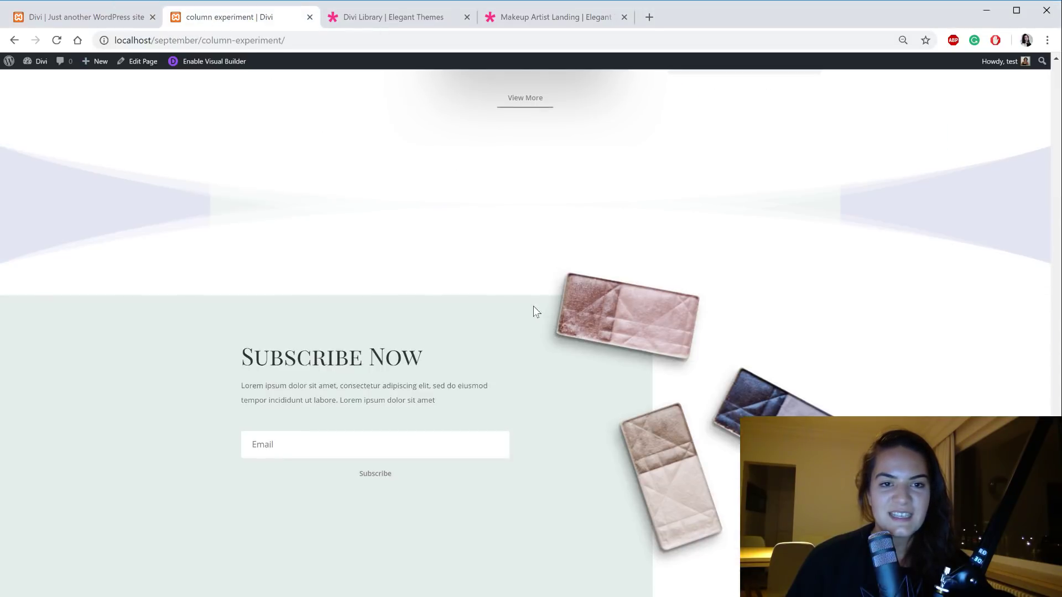
{"action": "scroll", "coordinate": [533, 307], "scroll_direction": "up", "scroll_amount": 8}
{"action": "scroll", "coordinate": [533, 306], "scroll_direction": "up", "scroll_amount": 10}
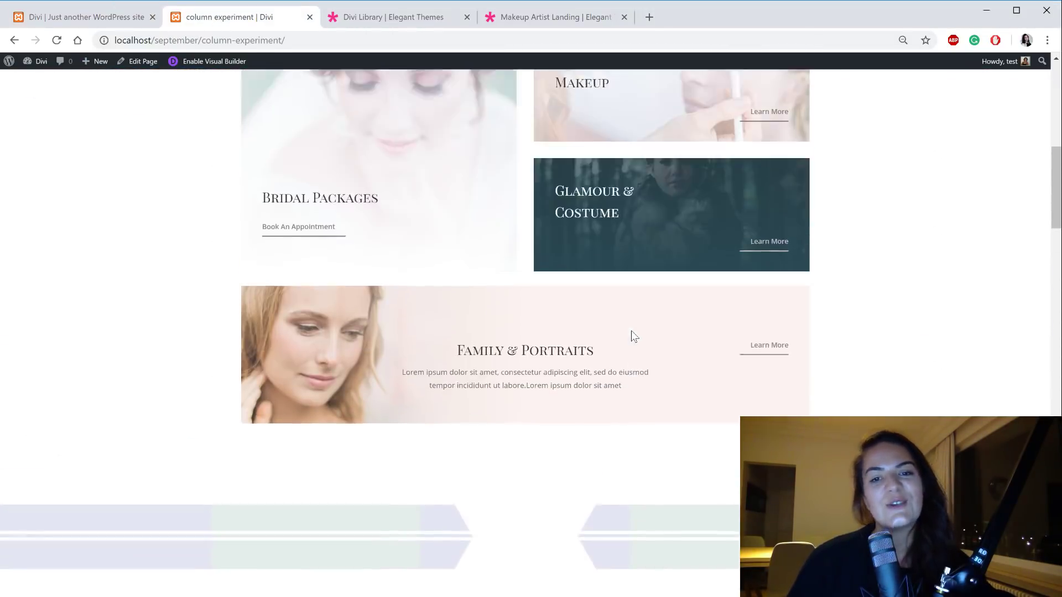
{"action": "scroll", "coordinate": [628, 330], "scroll_direction": "up", "scroll_amount": 9}
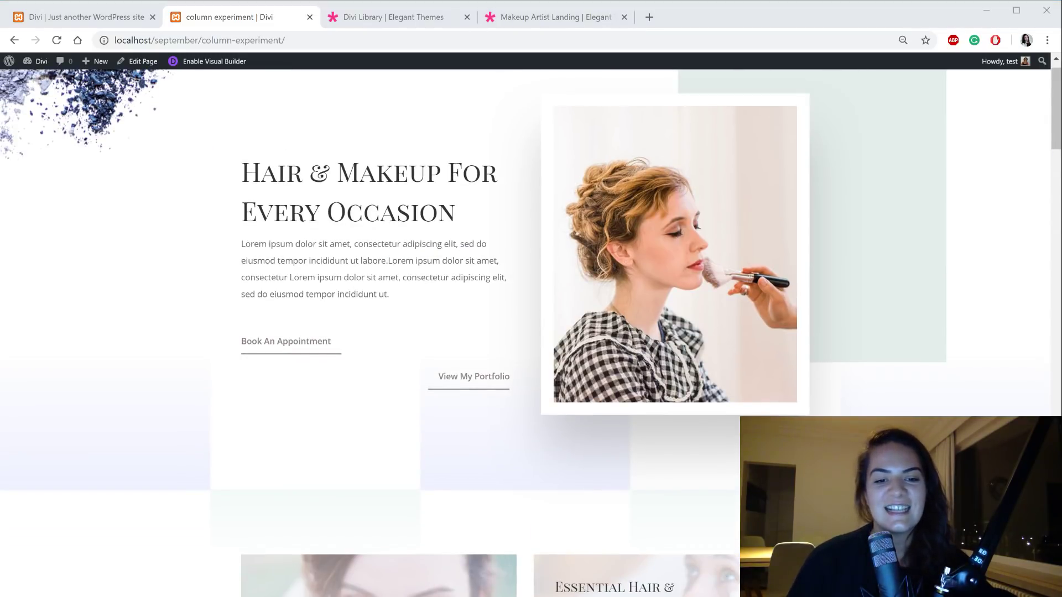